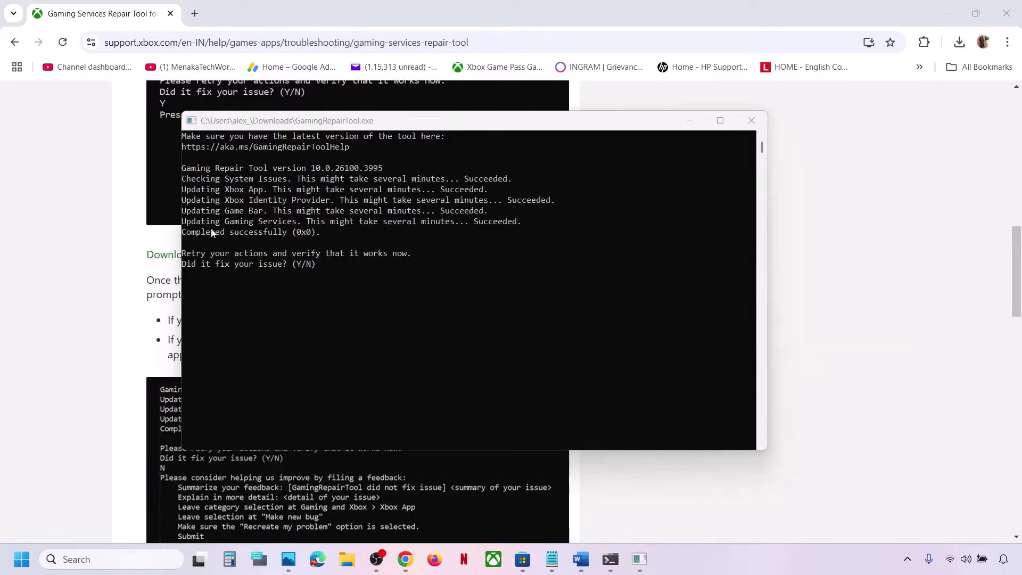
Check that the Gaming Repair Tool reports 'Completed successfully (0x0)', then close the tool
{"action": "left_click", "coordinate": [192, 235]}
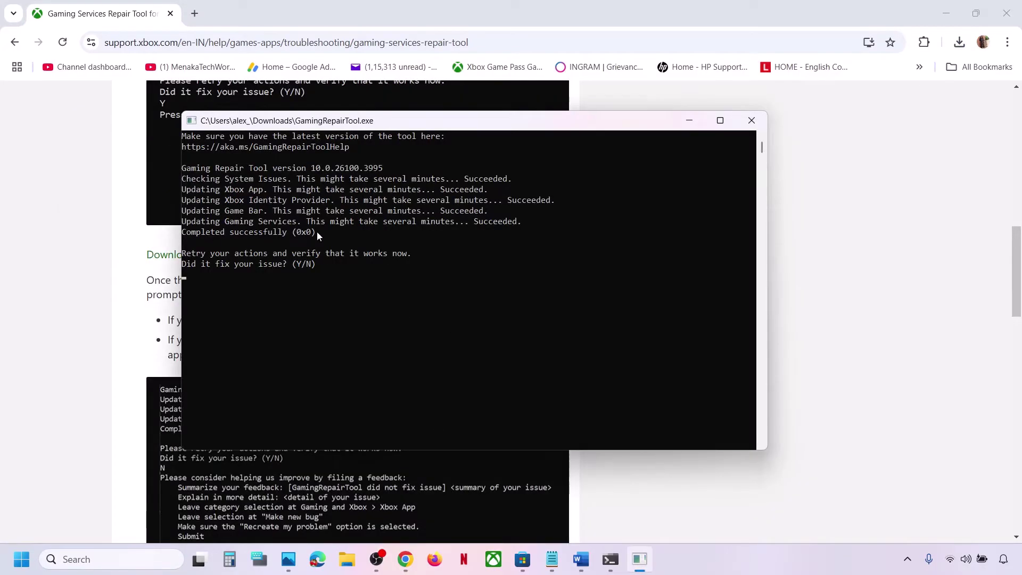
{"action": "left_click_drag", "start_coordinate": [340, 236], "coordinate": [174, 231]}
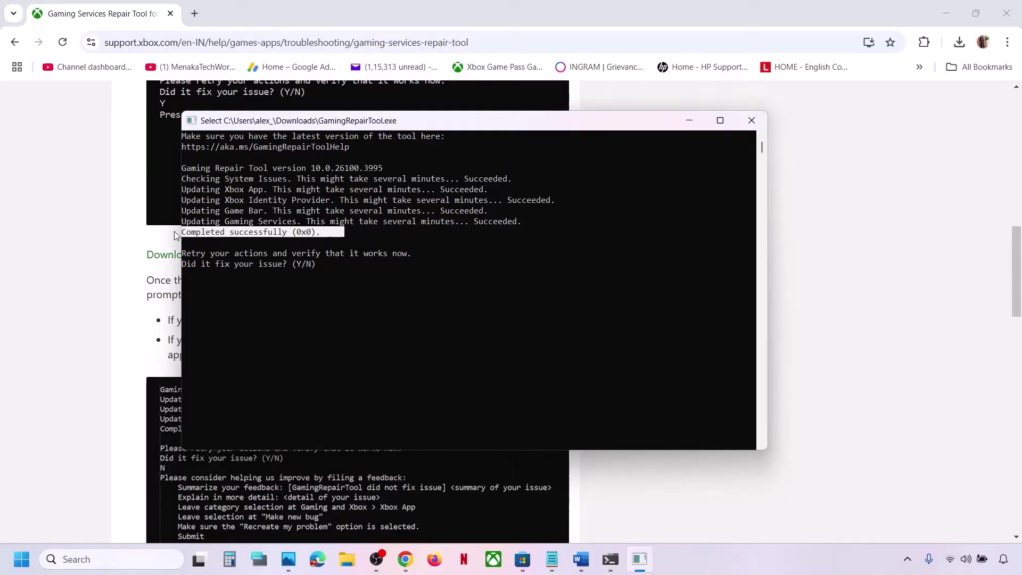
{"action": "left_click", "coordinate": [751, 121]}
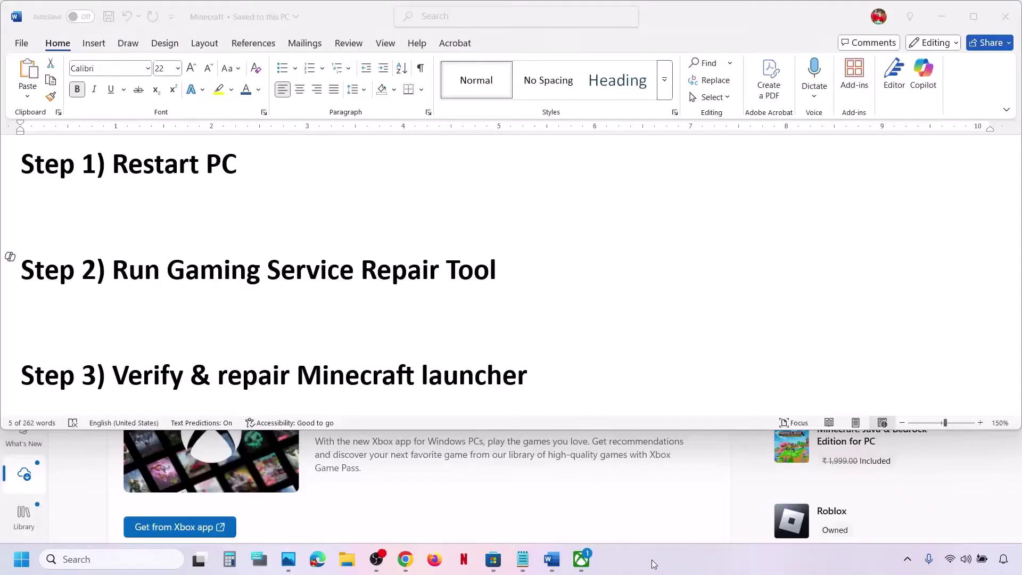
Run Verify and Repair on Minecraft Launcher's files from the Xbox app's Manage > Files page
{"action": "scroll", "coordinate": [226, 342], "scroll_direction": "down", "scroll_amount": 1}
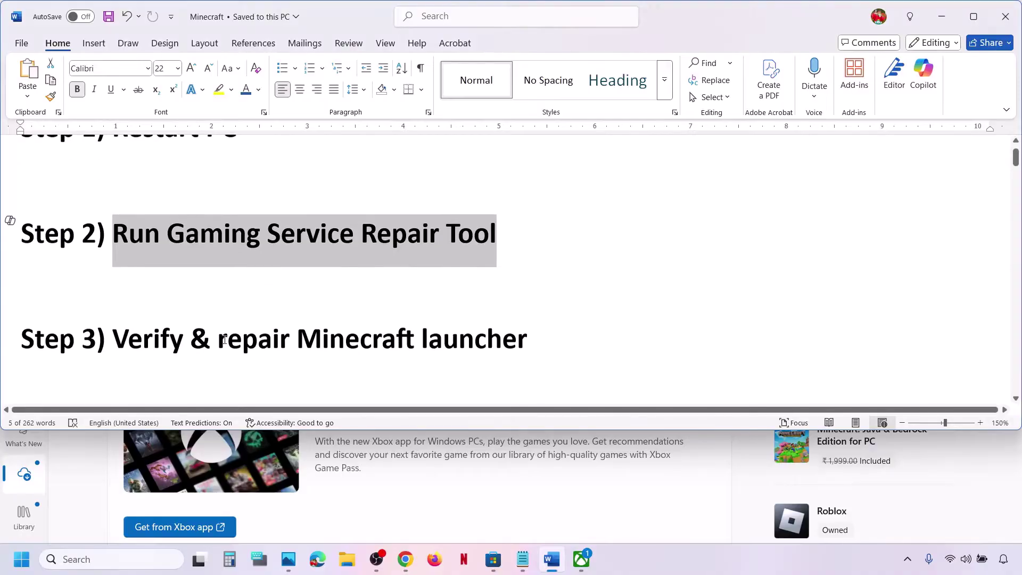
{"action": "left_click_drag", "start_coordinate": [142, 347], "coordinate": [535, 346]}
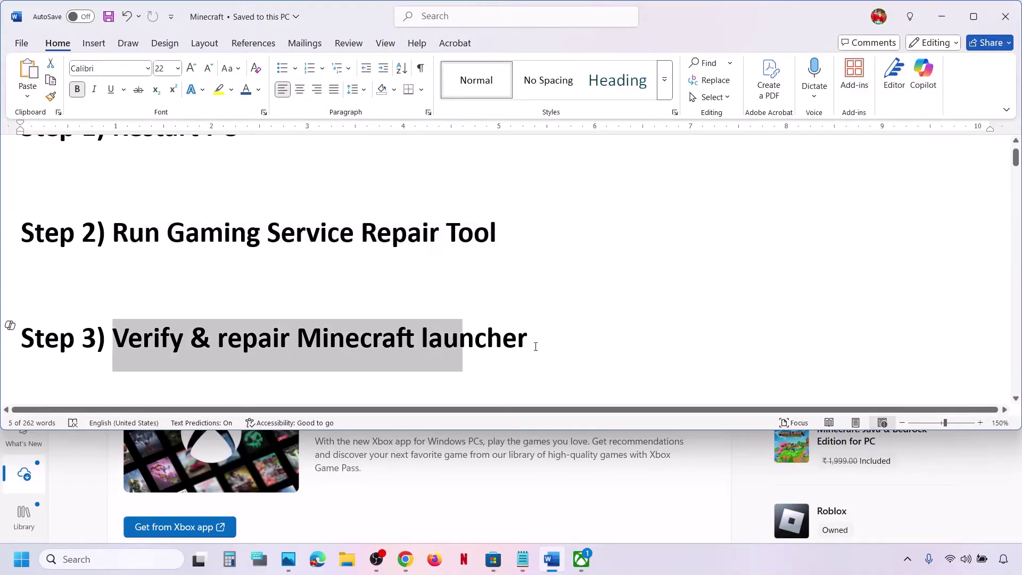
{"action": "left_click", "coordinate": [582, 559]}
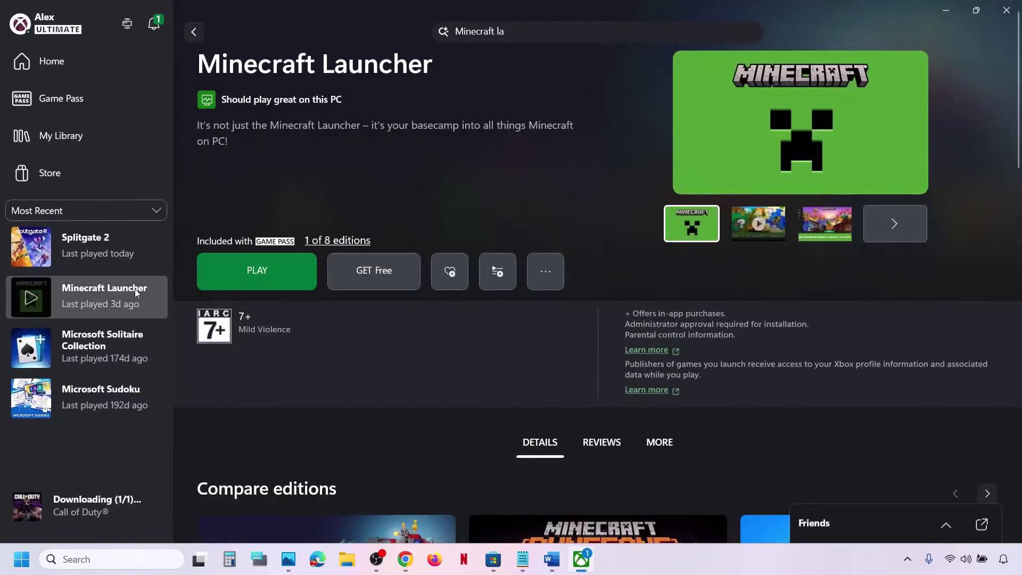
{"action": "right_click", "coordinate": [99, 304]}
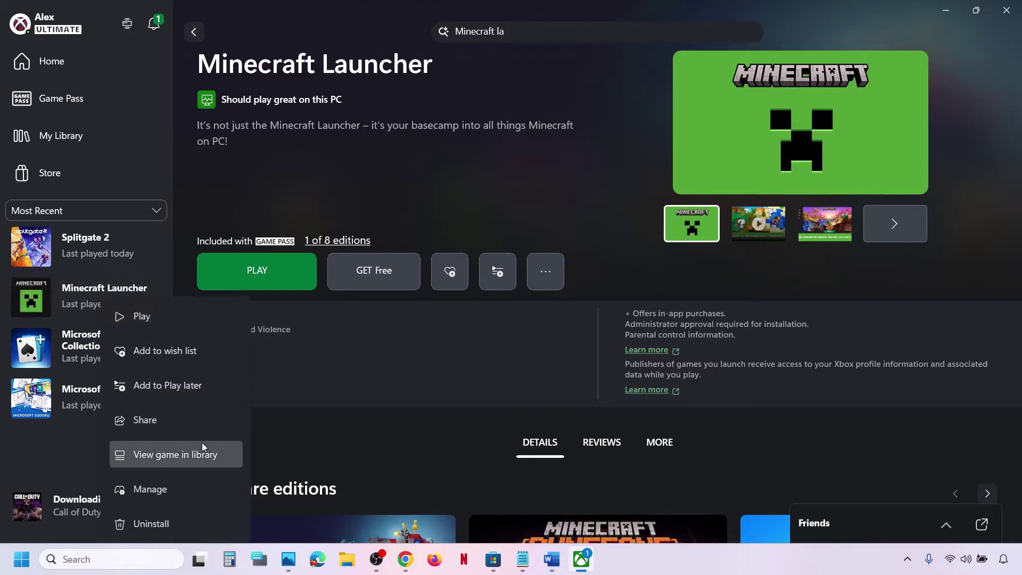
{"action": "left_click", "coordinate": [152, 489]}
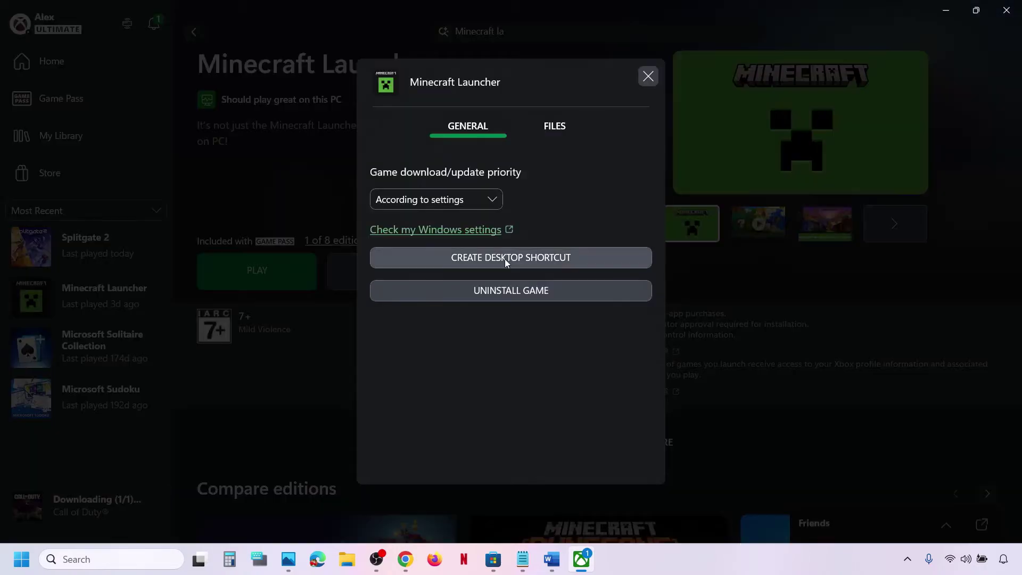
{"action": "left_click", "coordinate": [557, 128]}
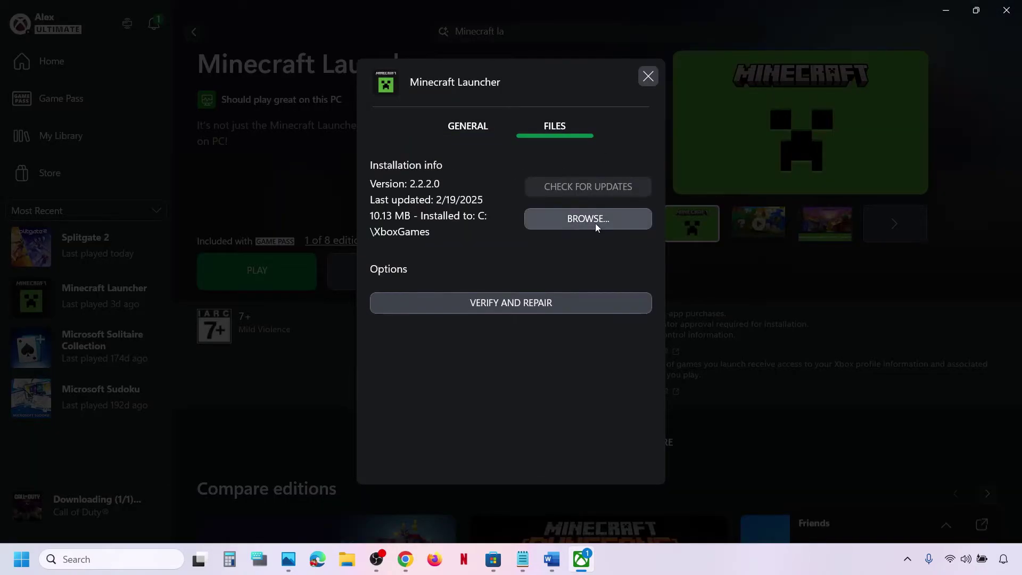
{"action": "left_click", "coordinate": [529, 305]}
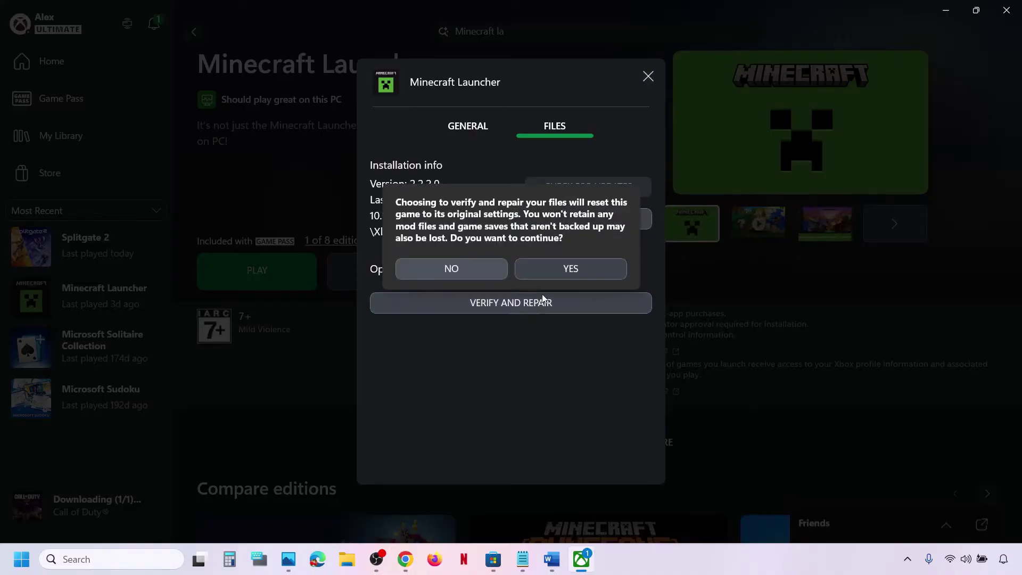
{"action": "left_click", "coordinate": [557, 273]}
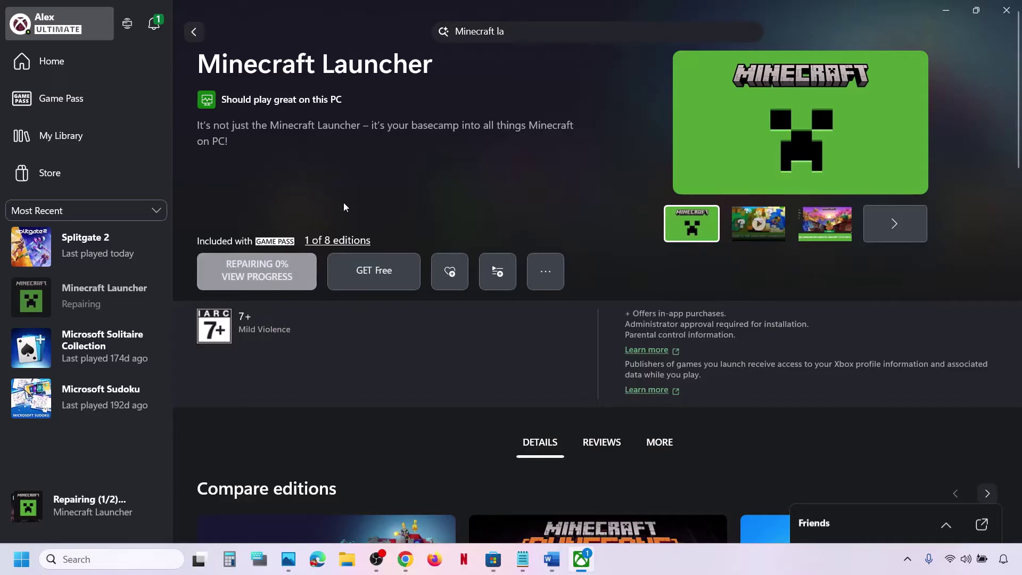
{"action": "left_click", "coordinate": [556, 560]}
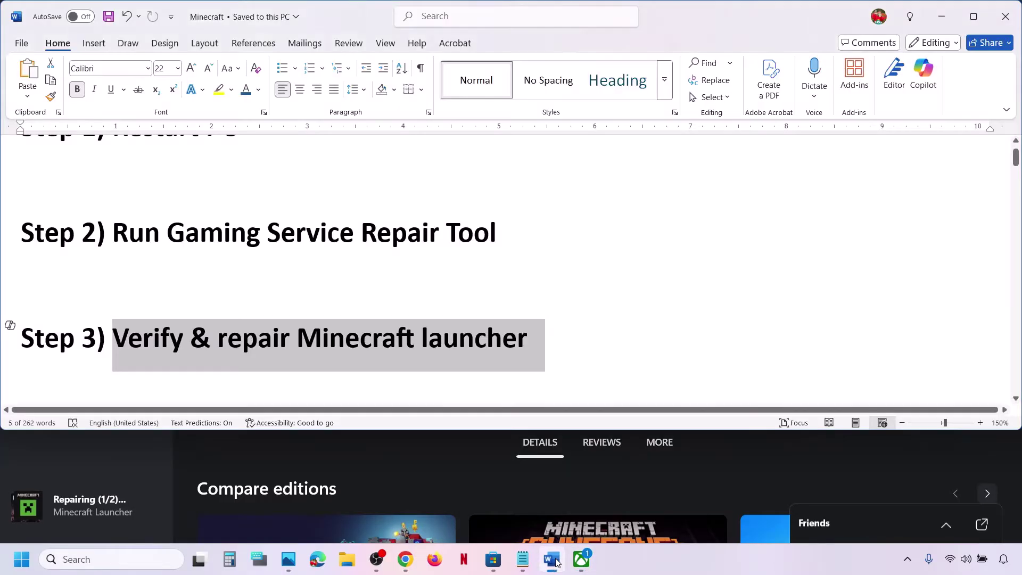
Find 'minecraft' in Start search and open Minecraft Launcher's App settings
{"action": "scroll", "coordinate": [378, 288], "scroll_direction": "down", "scroll_amount": 2}
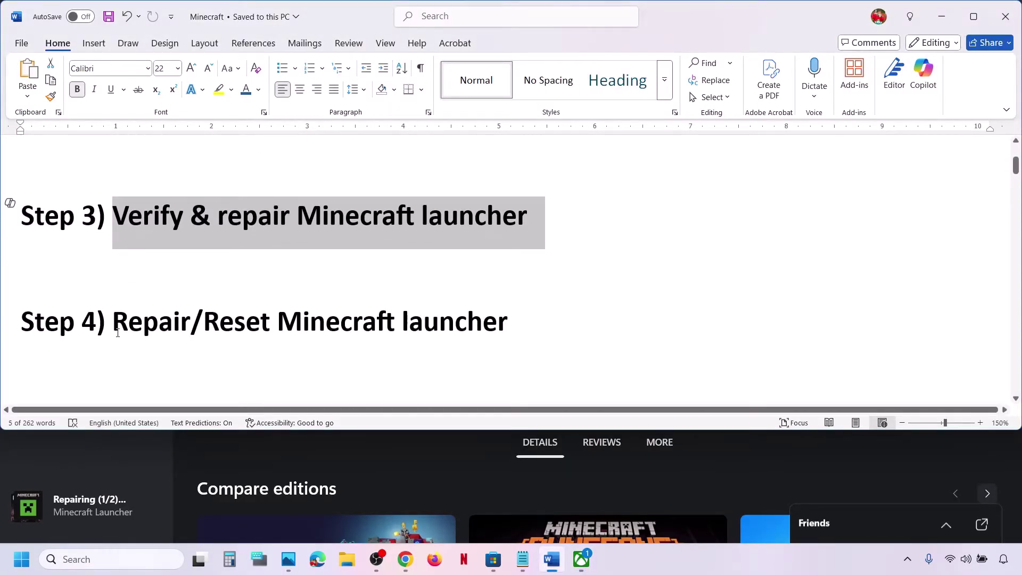
{"action": "left_click_drag", "start_coordinate": [117, 333], "coordinate": [506, 326]}
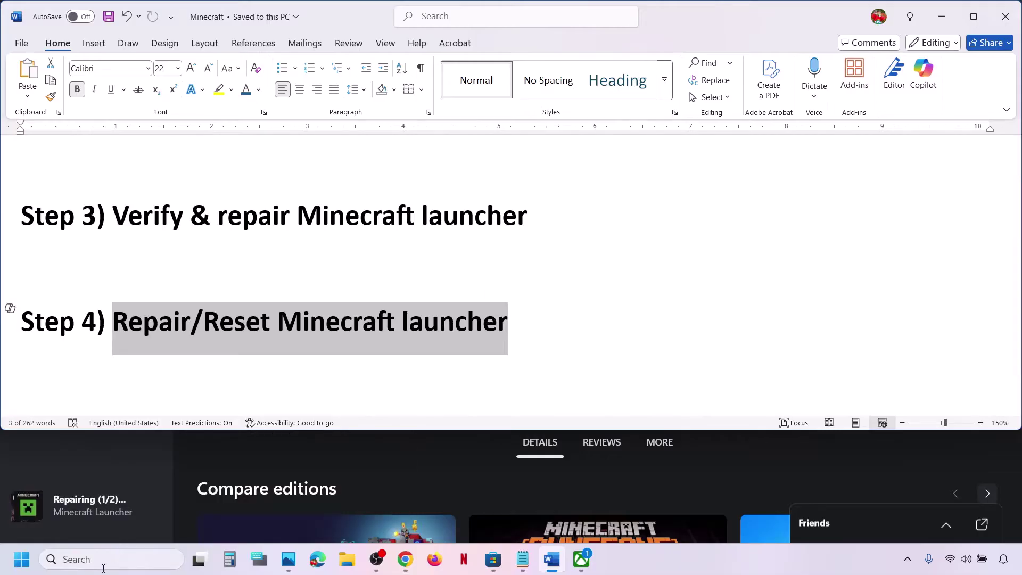
{"action": "left_click", "coordinate": [104, 566]}
{"action": "type", "text": "minecraft"}
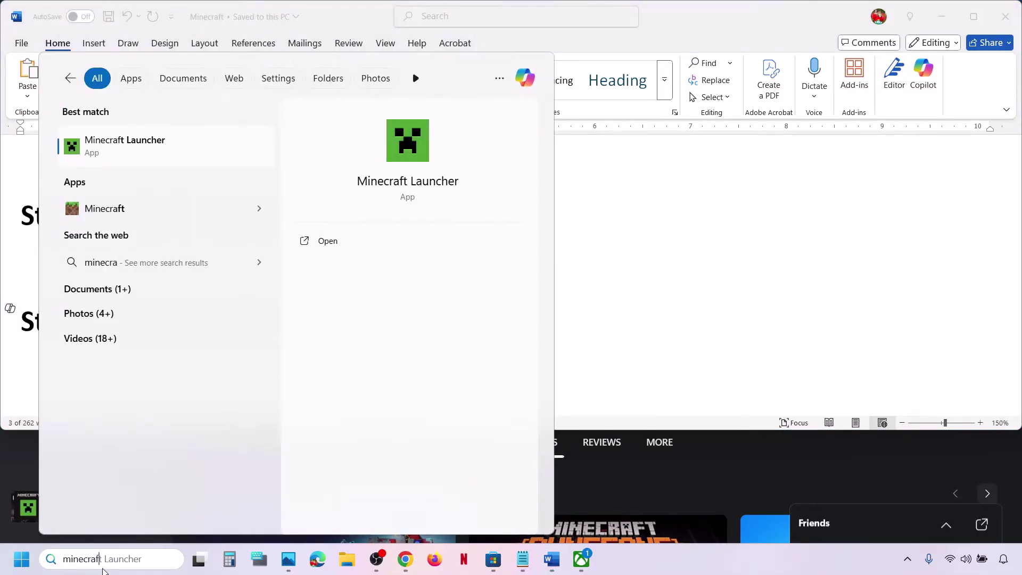
{"action": "right_click", "coordinate": [156, 147]}
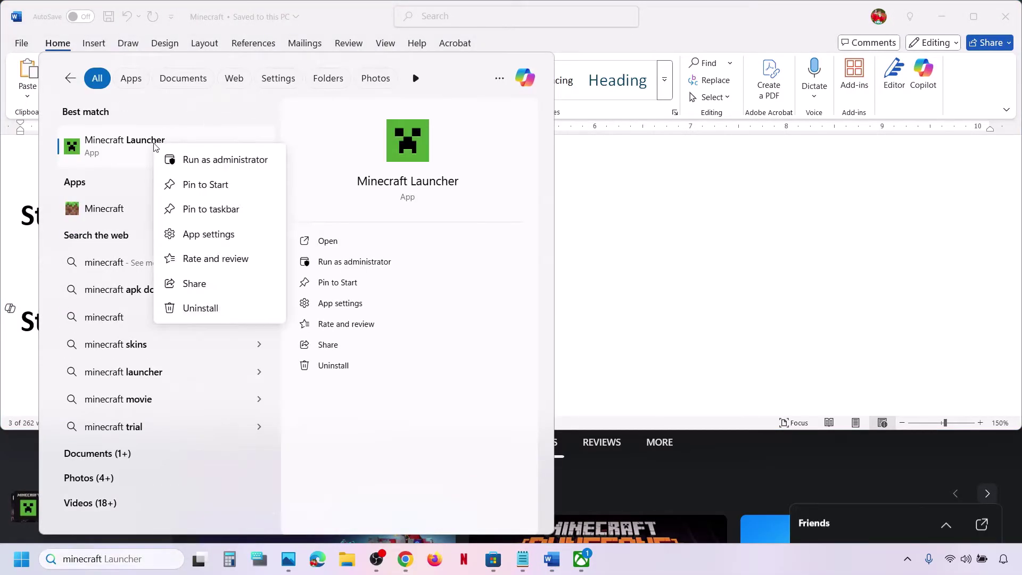
{"action": "left_click", "coordinate": [226, 235]}
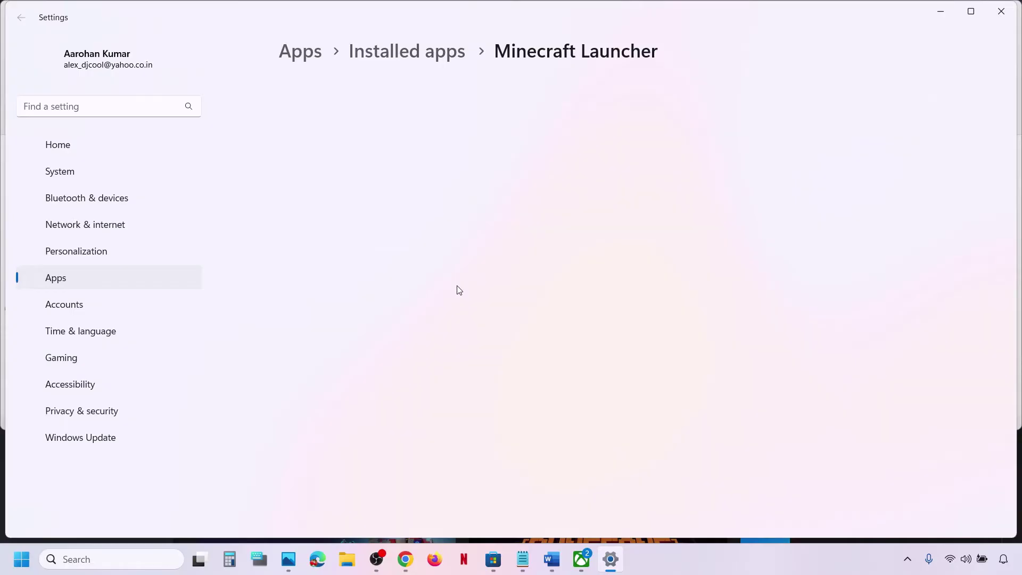
Repair Minecraft Launcher, then reset it and confirm deleting its data
{"action": "scroll", "coordinate": [456, 289], "scroll_direction": "down", "scroll_amount": 10}
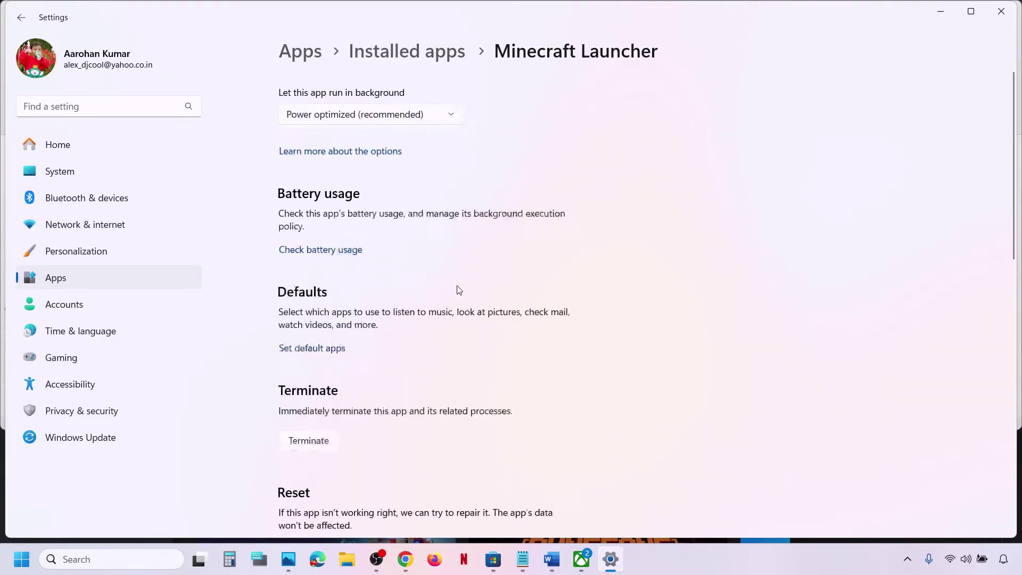
{"action": "left_click", "coordinate": [316, 222]}
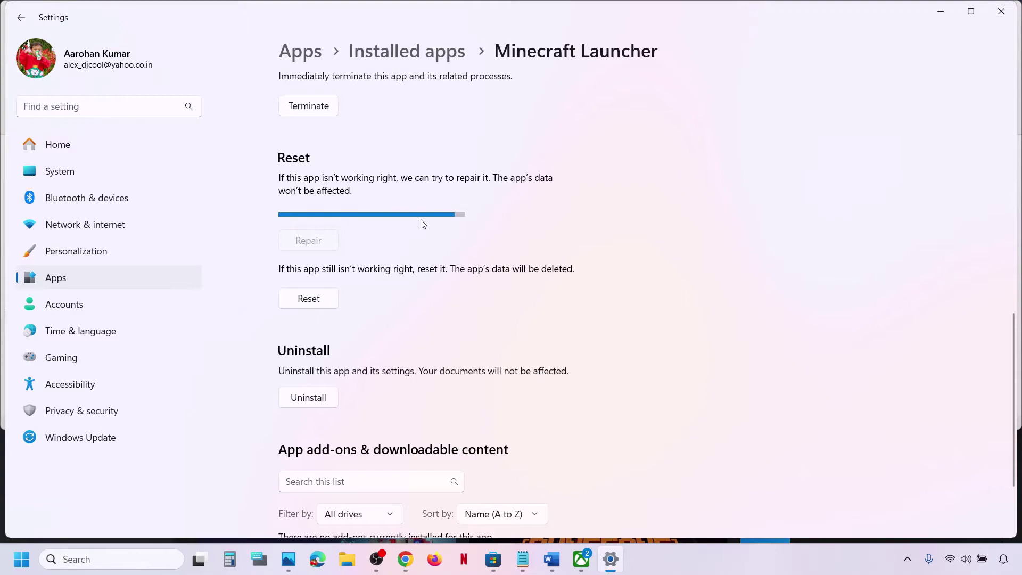
{"action": "left_click", "coordinate": [322, 279]}
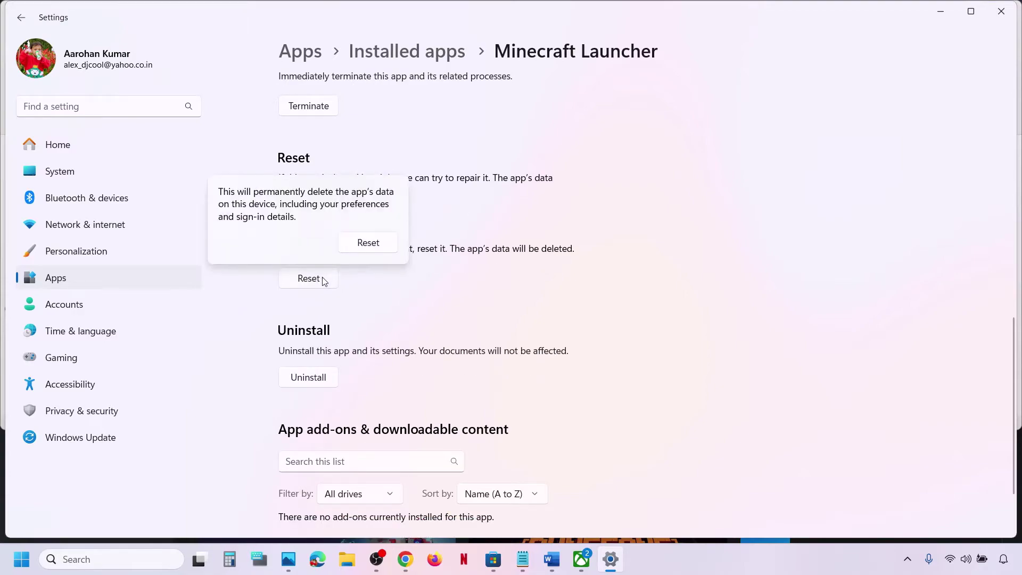
{"action": "left_click", "coordinate": [369, 242]}
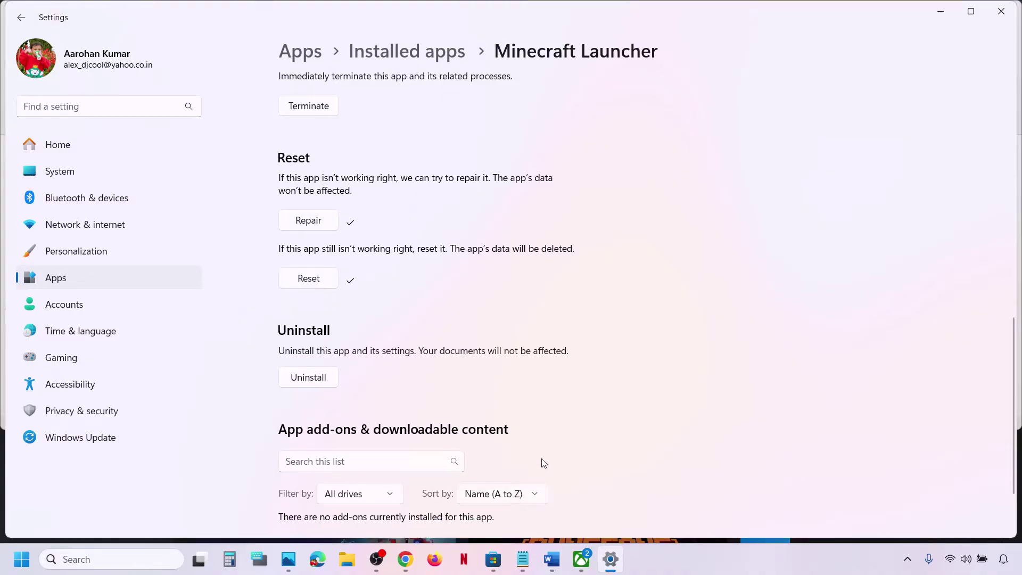
{"action": "left_click", "coordinate": [552, 560]}
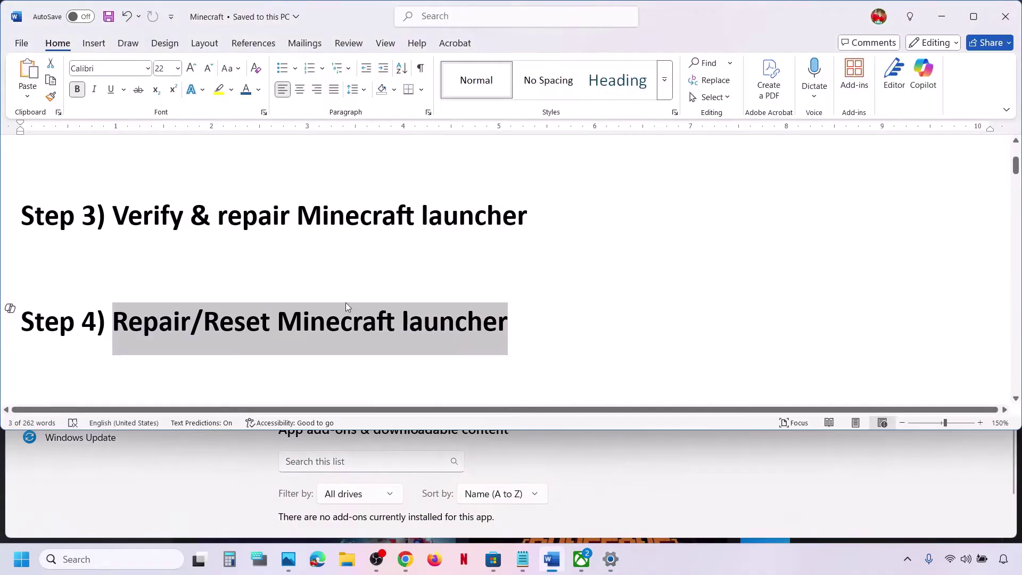
Create a desktop shortcut for Minecraft Launcher from its Manage page in the Xbox app
{"action": "scroll", "coordinate": [346, 307], "scroll_direction": "down", "scroll_amount": 3}
{"action": "left_click_drag", "start_coordinate": [134, 271], "coordinate": [499, 306]}
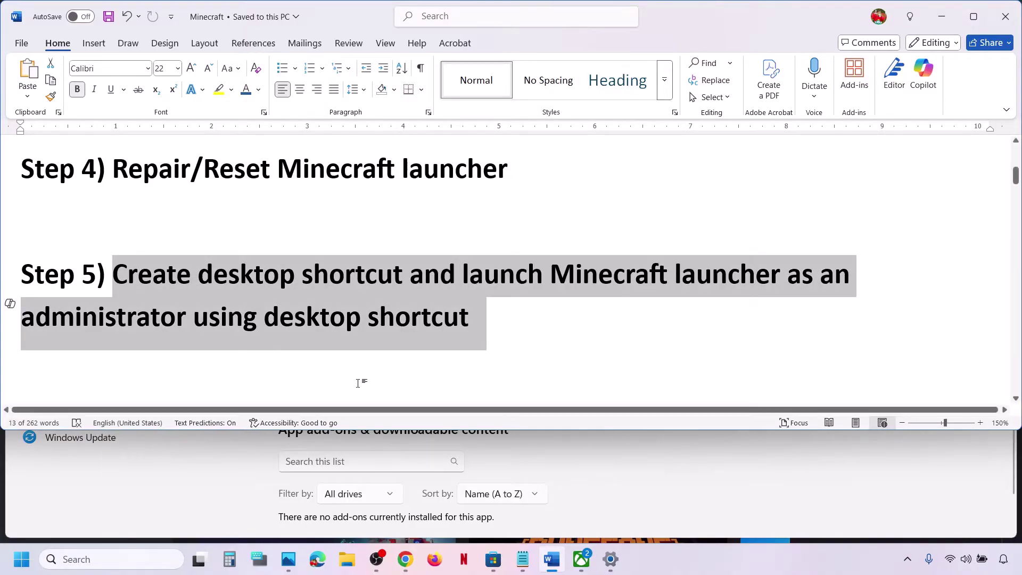
{"action": "left_click", "coordinate": [581, 559]}
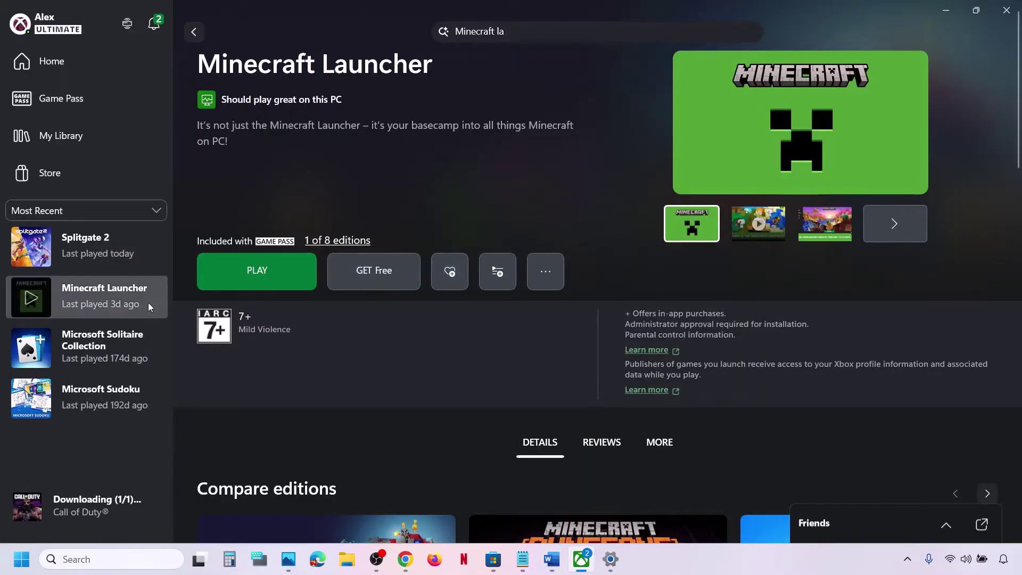
{"action": "right_click", "coordinate": [76, 292]}
{"action": "left_click", "coordinate": [129, 481]}
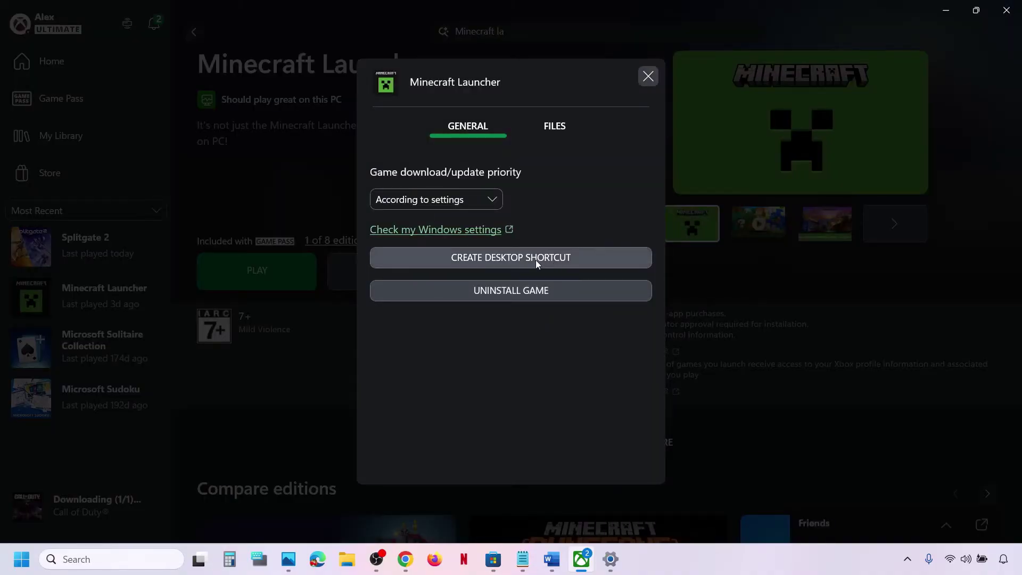
{"action": "left_click", "coordinate": [517, 261]}
Move the new Minecraft Launcher shortcut to the upper right of the desktop
{"action": "key", "text": "super+d"}
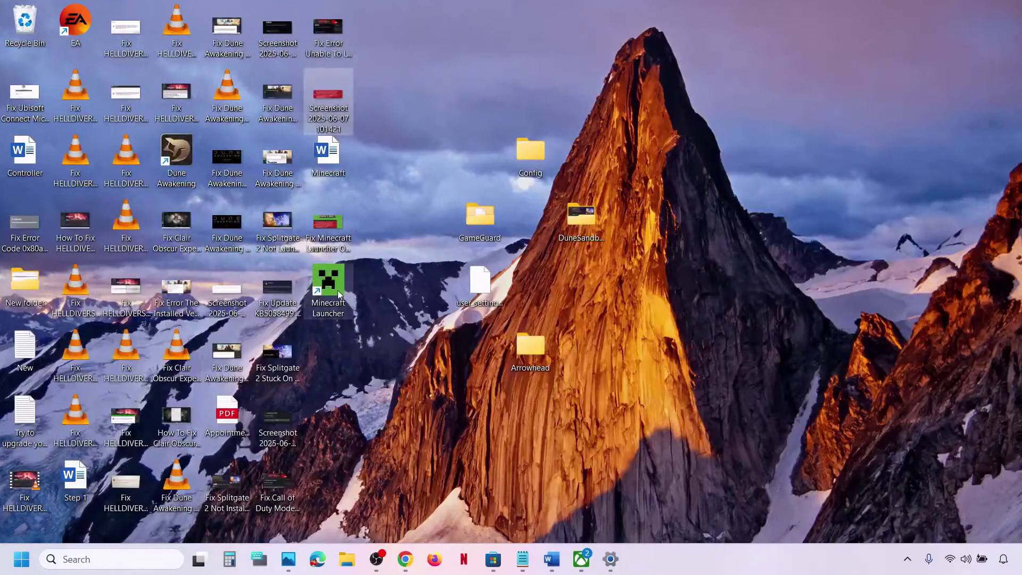
{"action": "left_click_drag", "start_coordinate": [337, 289], "coordinate": [782, 121]}
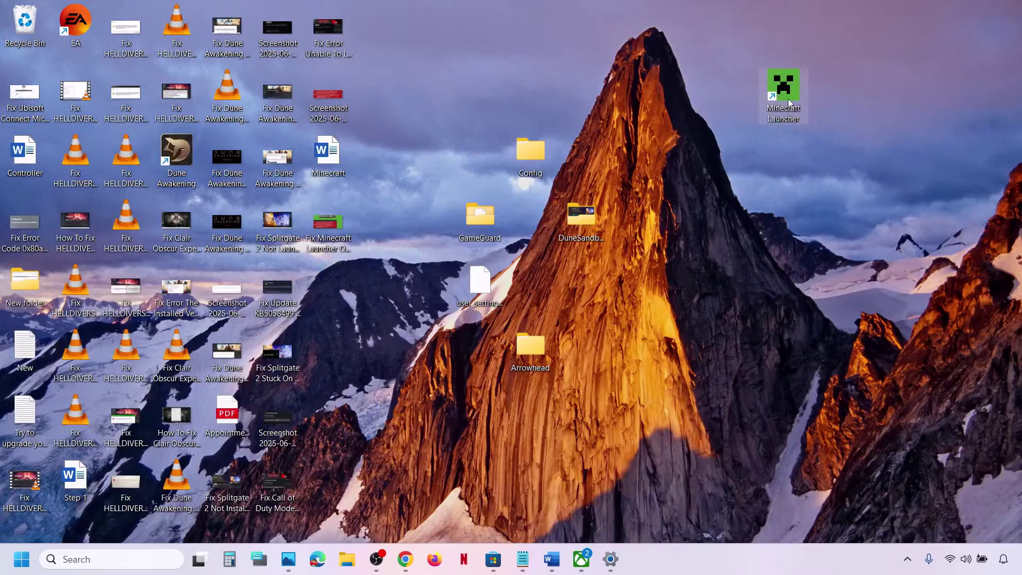
{"action": "right_click", "coordinate": [789, 102]}
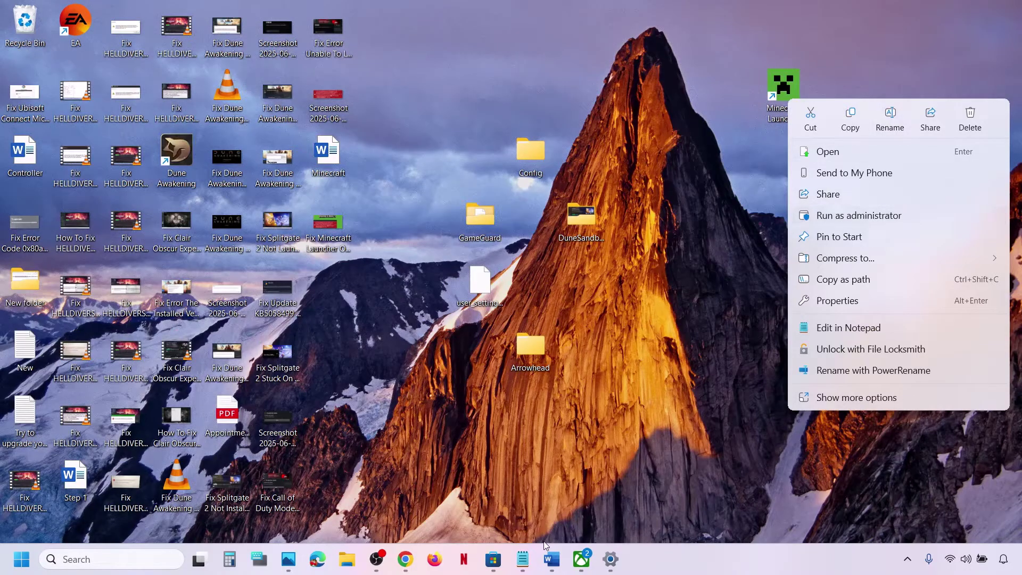
{"action": "left_click", "coordinate": [581, 558]}
{"action": "left_click", "coordinate": [551, 558]}
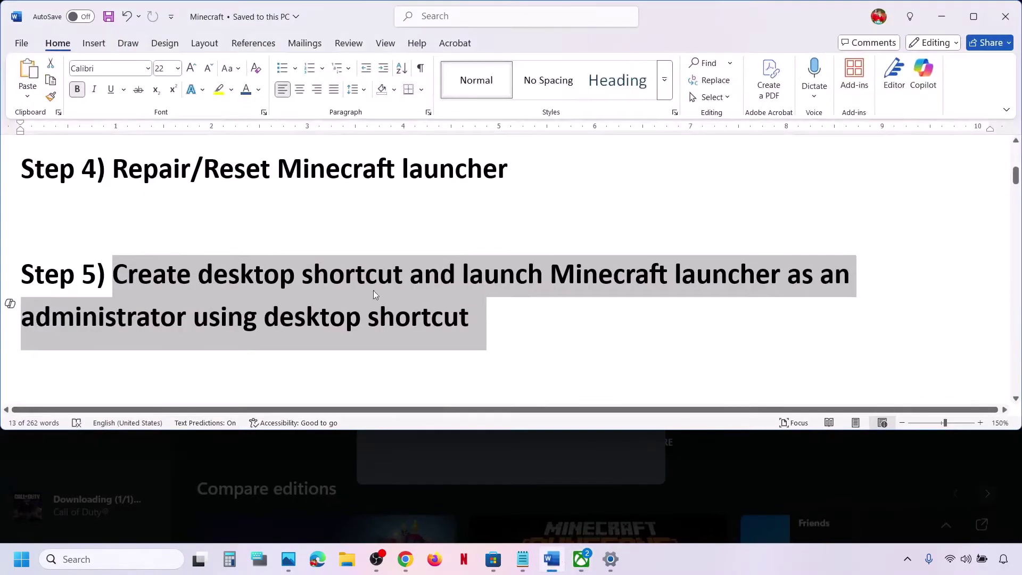
Uninstall Minecraft Launcher through the Start search result for 'mine'
{"action": "scroll", "coordinate": [374, 294], "scroll_direction": "down", "scroll_amount": 3}
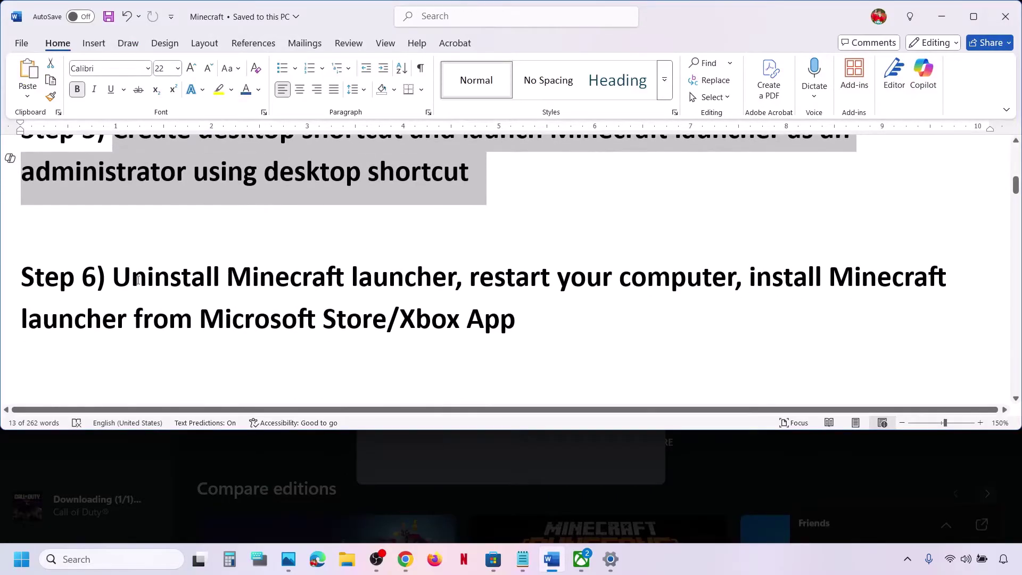
{"action": "left_click_drag", "start_coordinate": [138, 281], "coordinate": [499, 319]}
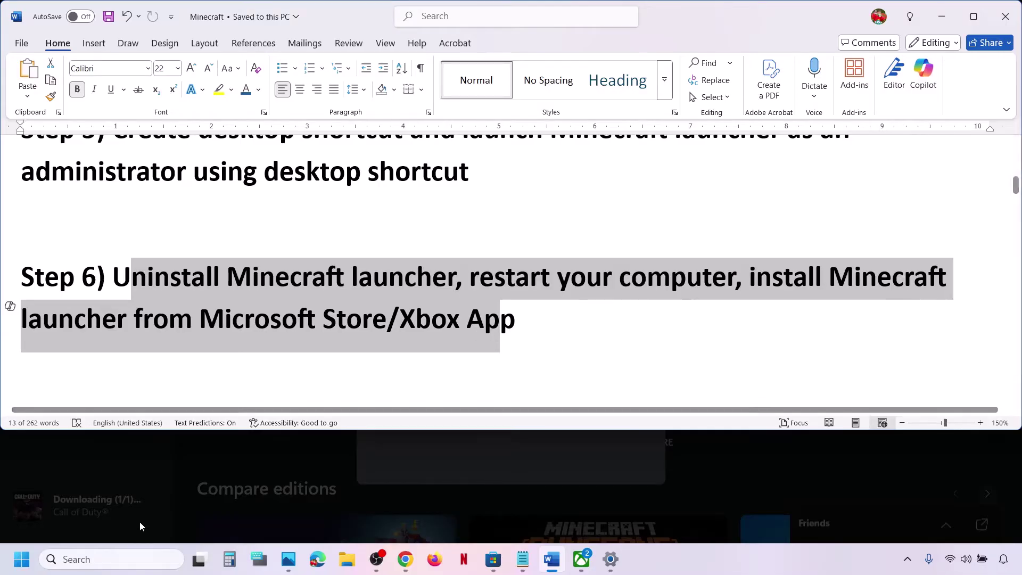
{"action": "left_click", "coordinate": [99, 556]}
{"action": "type", "text": "mine"}
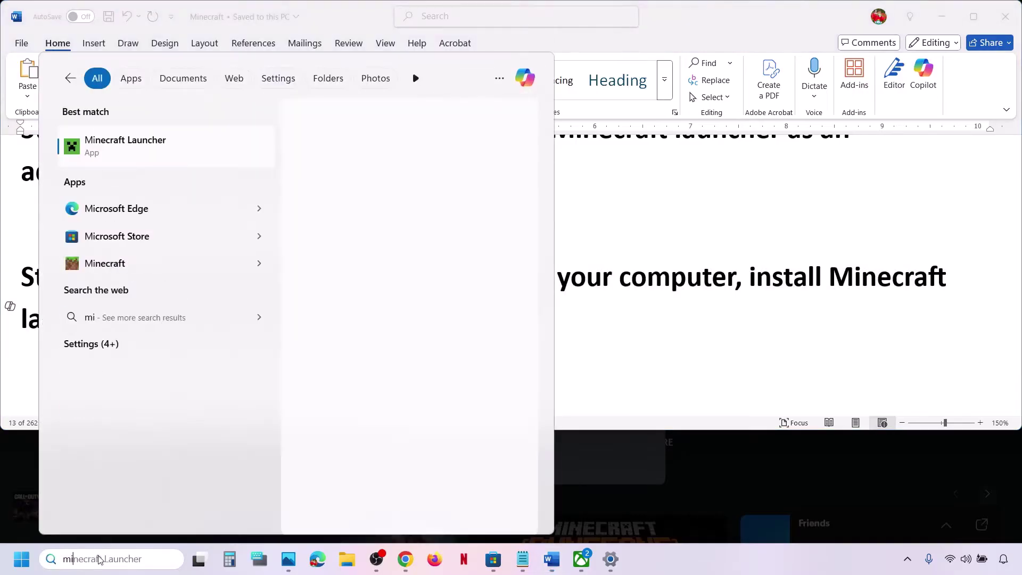
{"action": "right_click", "coordinate": [192, 142]}
{"action": "left_click", "coordinate": [235, 298]}
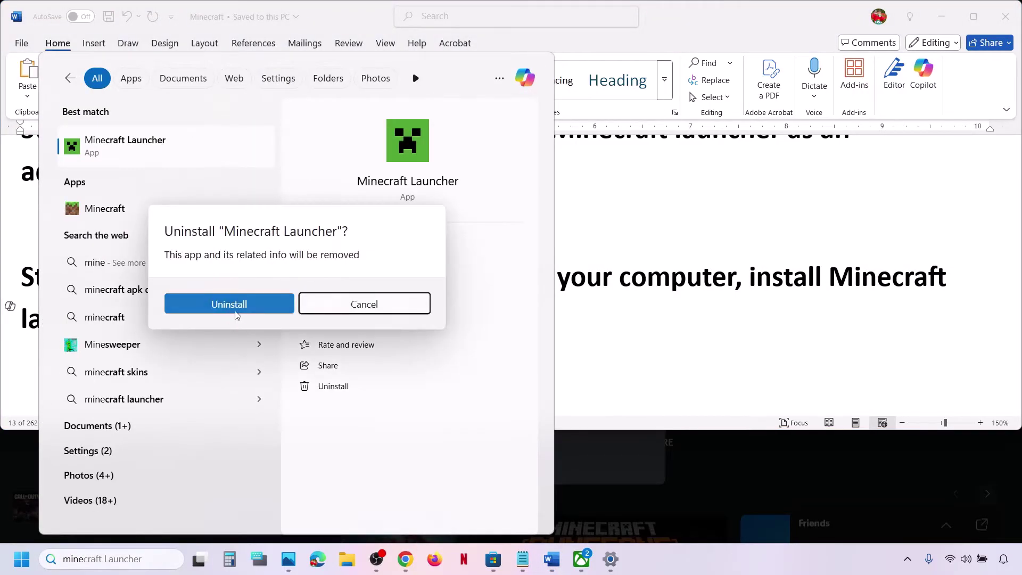
{"action": "left_click", "coordinate": [663, 312]}
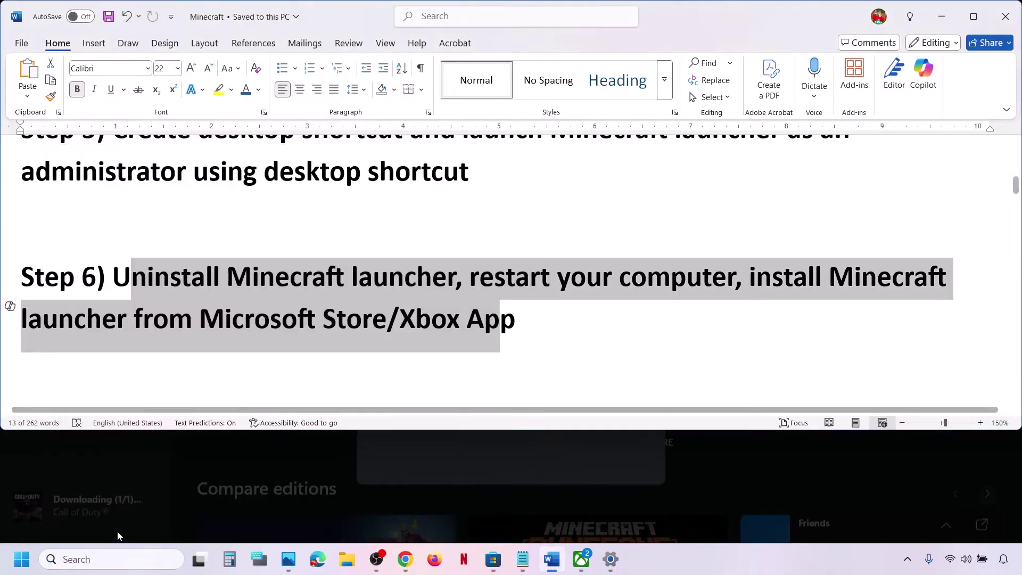
{"action": "left_click", "coordinate": [496, 286]}
Reinstall Minecraft Launcher from its Microsoft Store page, reached through the Xbox app
{"action": "left_click", "coordinate": [582, 558]}
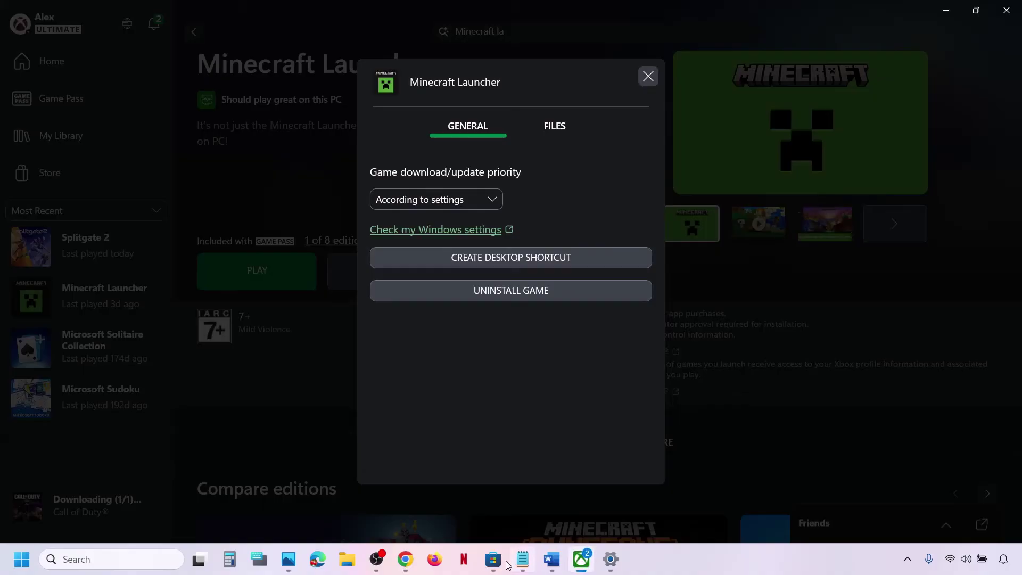
{"action": "left_click", "coordinate": [648, 76]}
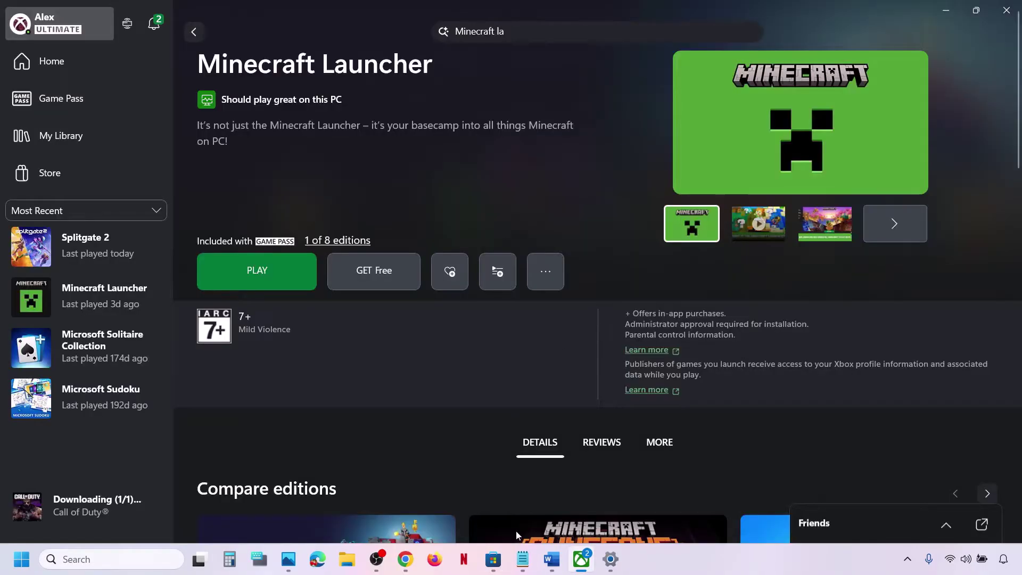
{"action": "left_click", "coordinate": [494, 560]}
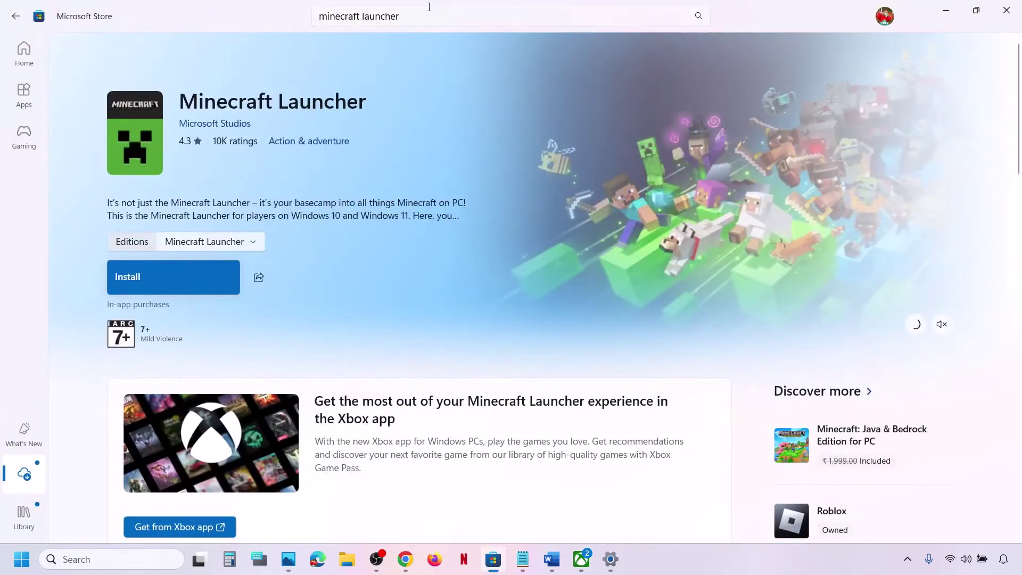
{"action": "left_click", "coordinate": [429, 7]}
{"action": "left_click", "coordinate": [266, 212]}
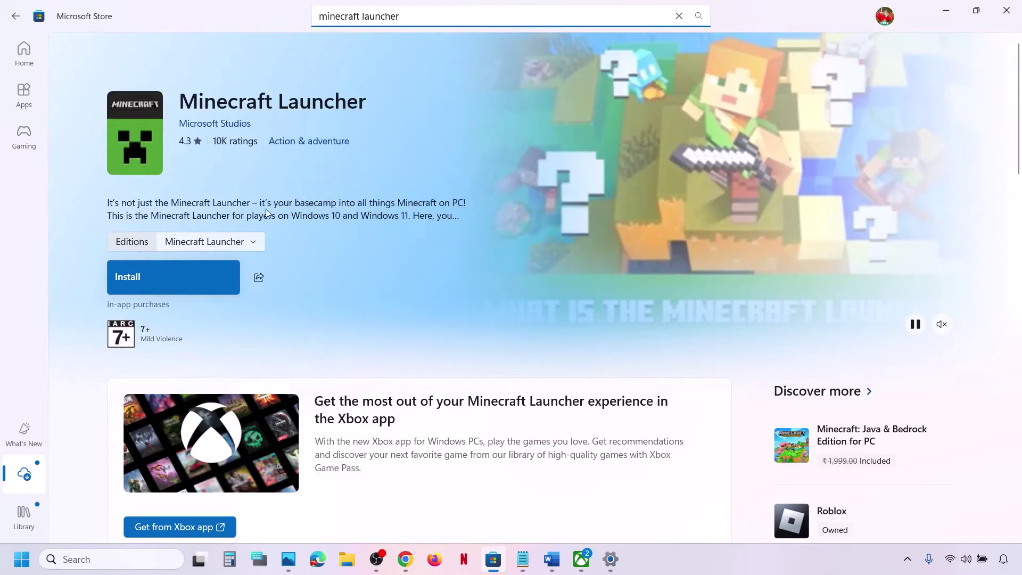
{"action": "left_click", "coordinate": [184, 279]}
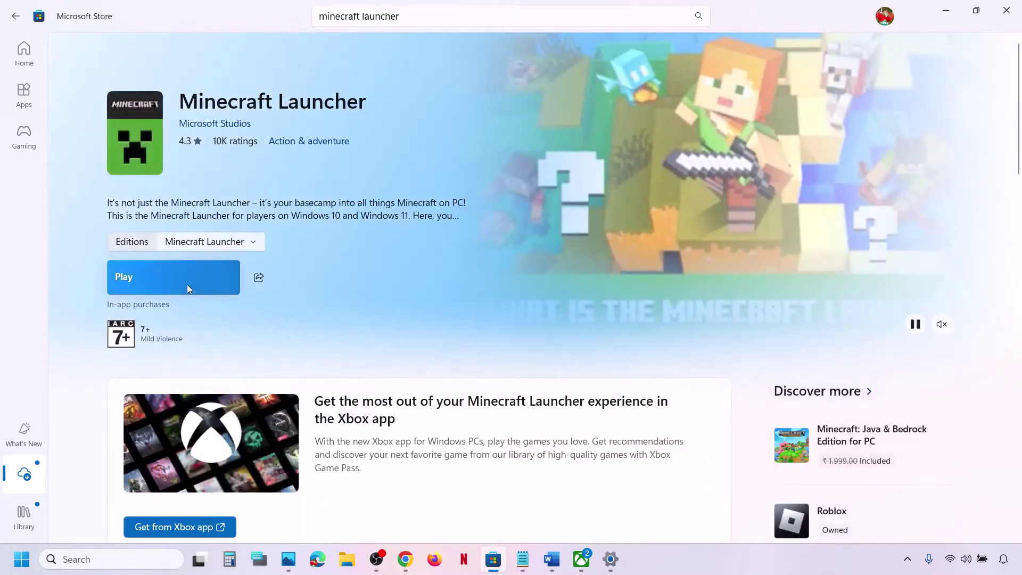
{"action": "left_click", "coordinate": [583, 560]}
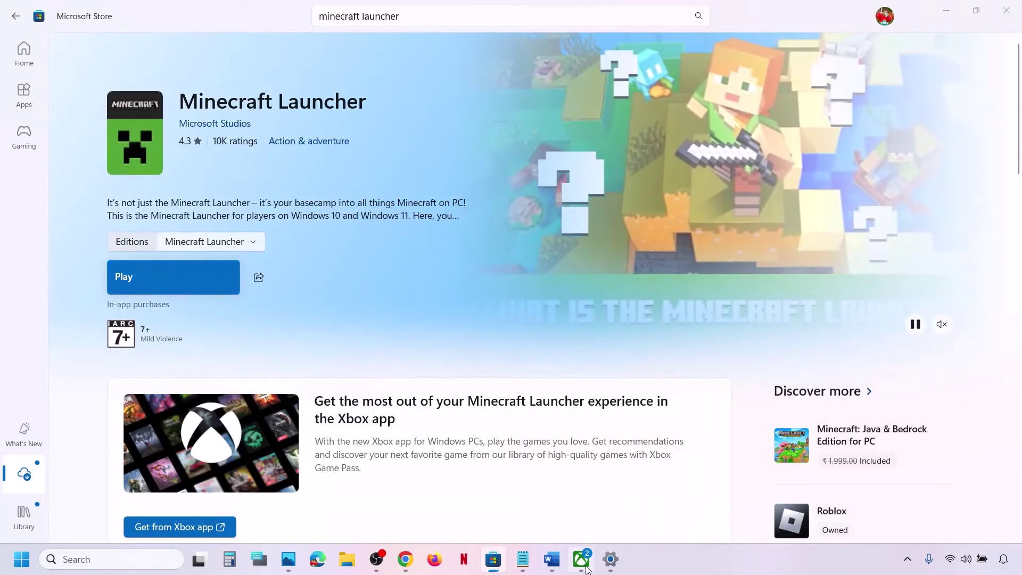
{"action": "left_click", "coordinate": [553, 560]}
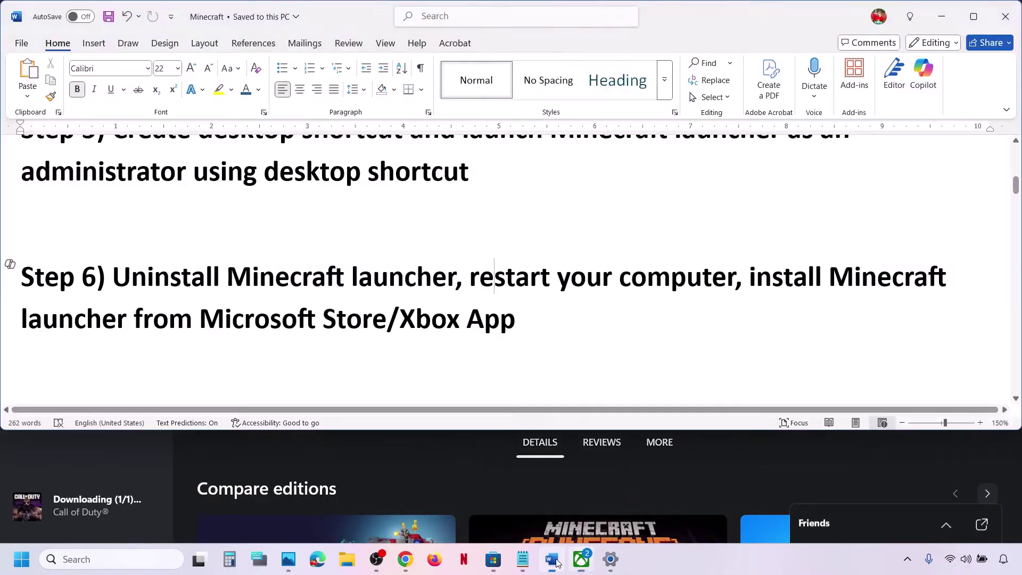
Start uninstalling Minecraft Launcher again from Start search, then dismiss the confirmation prompt
{"action": "scroll", "coordinate": [335, 274], "scroll_direction": "down", "scroll_amount": 5}
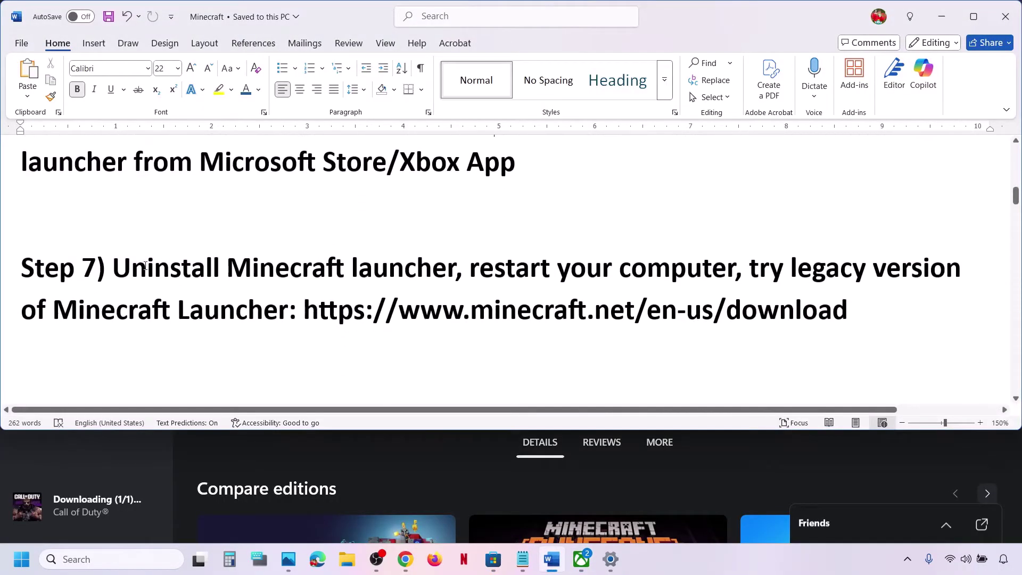
{"action": "left_click_drag", "start_coordinate": [110, 270], "coordinate": [849, 310]}
{"action": "left_click", "coordinate": [145, 559]}
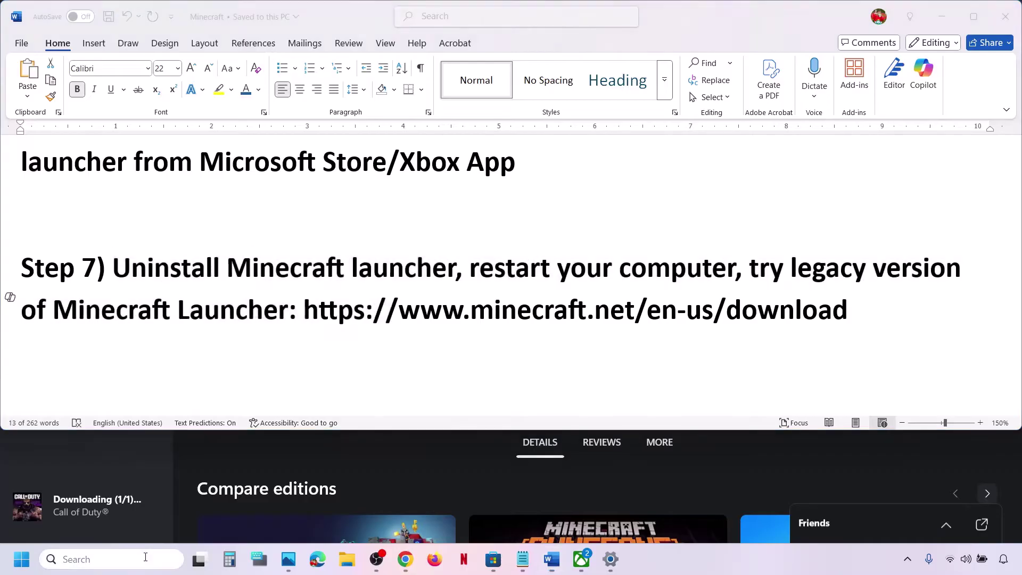
{"action": "type", "text": "mine"}
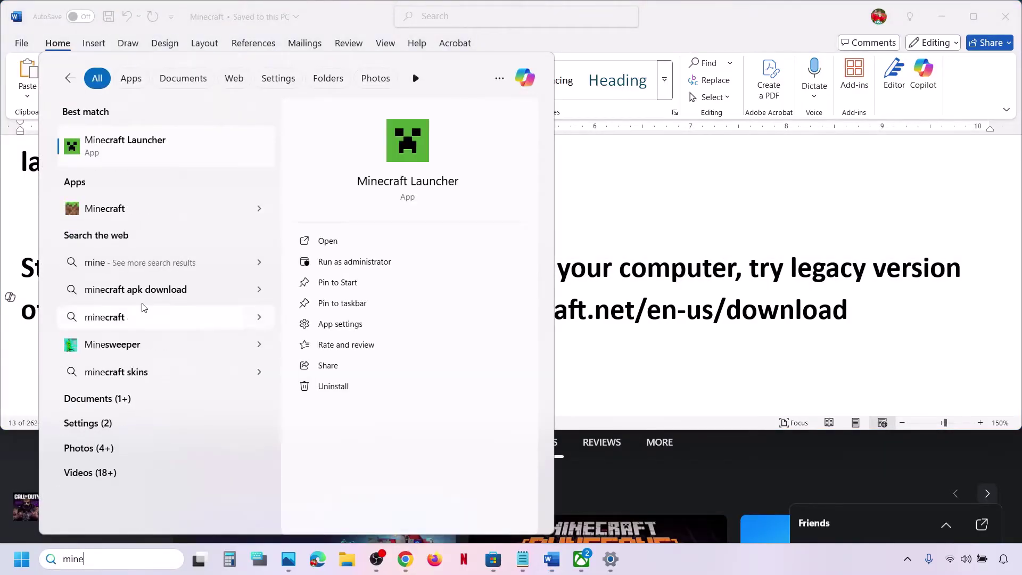
{"action": "right_click", "coordinate": [121, 160]}
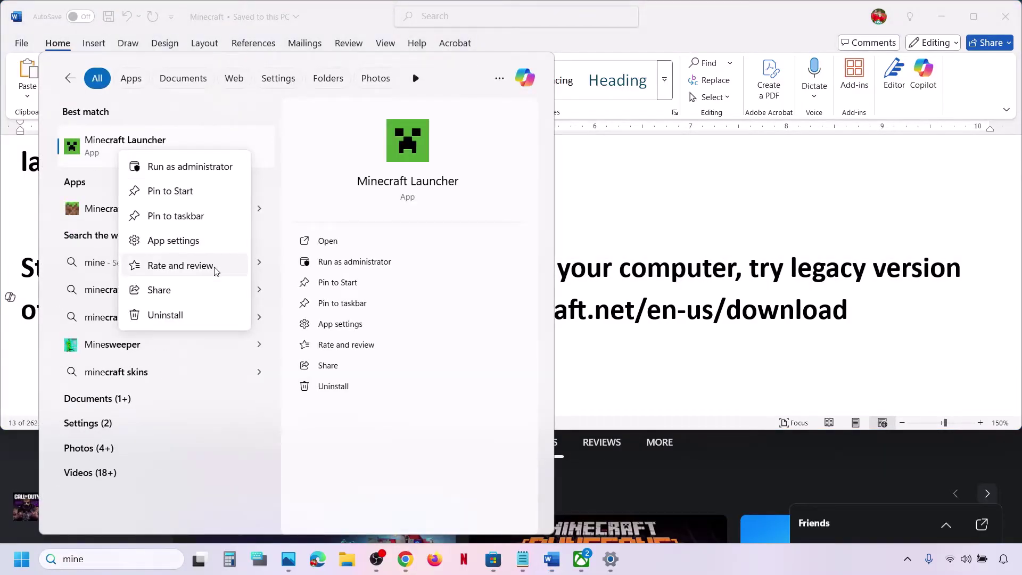
{"action": "left_click", "coordinate": [183, 316]}
{"action": "left_click", "coordinate": [719, 272]}
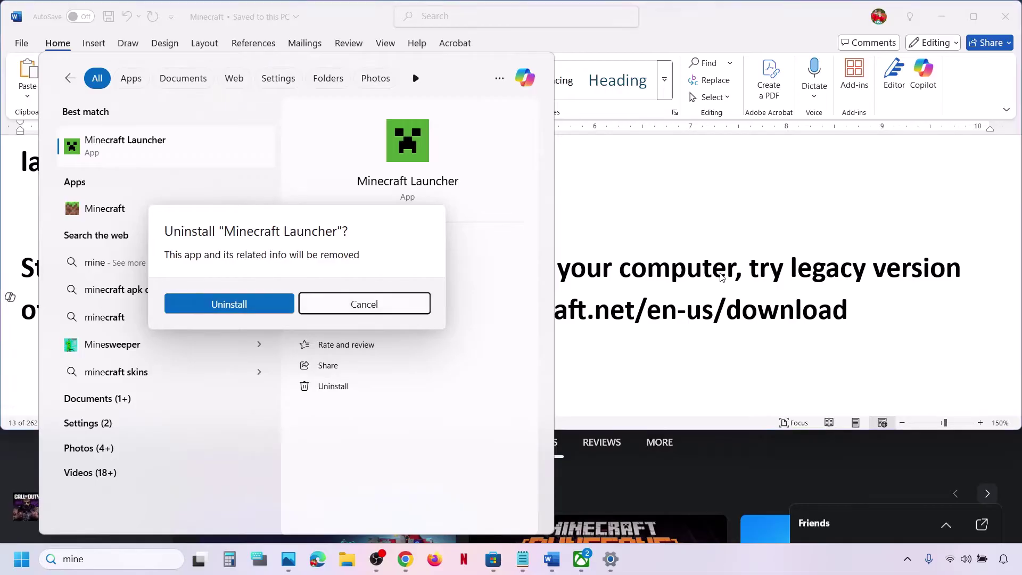
Select the legacy download URL in Step 7 and move to Chrome
{"action": "double_click", "coordinate": [719, 273]}
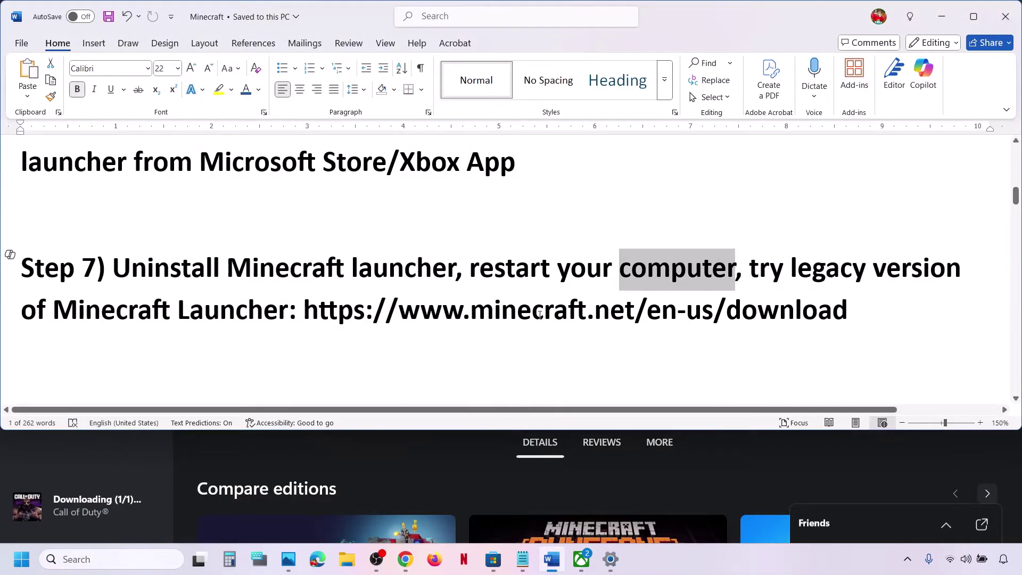
{"action": "left_click_drag", "start_coordinate": [864, 316], "coordinate": [326, 314]}
{"action": "key", "text": "ctrl+c"}
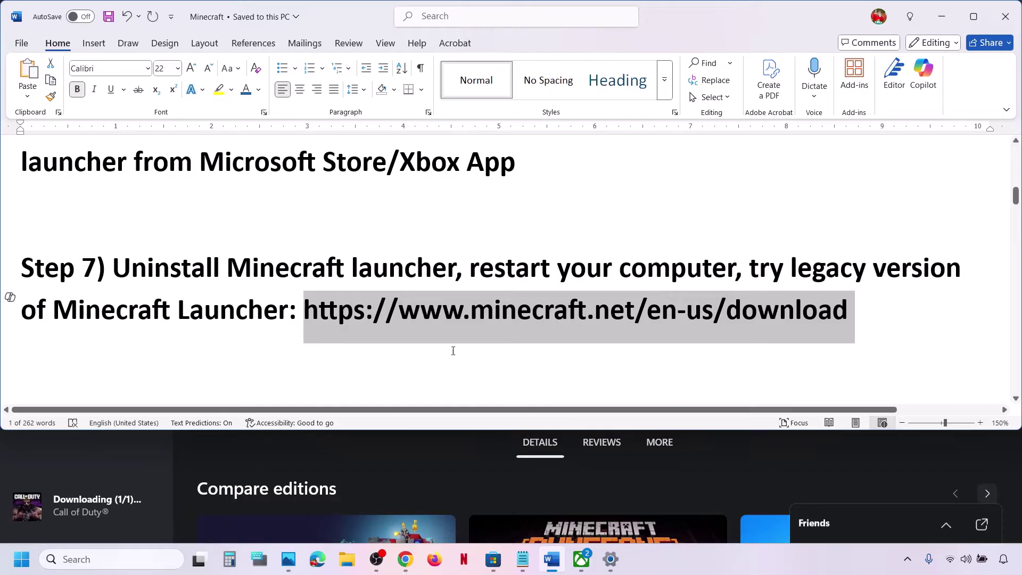
{"action": "left_click", "coordinate": [412, 555]}
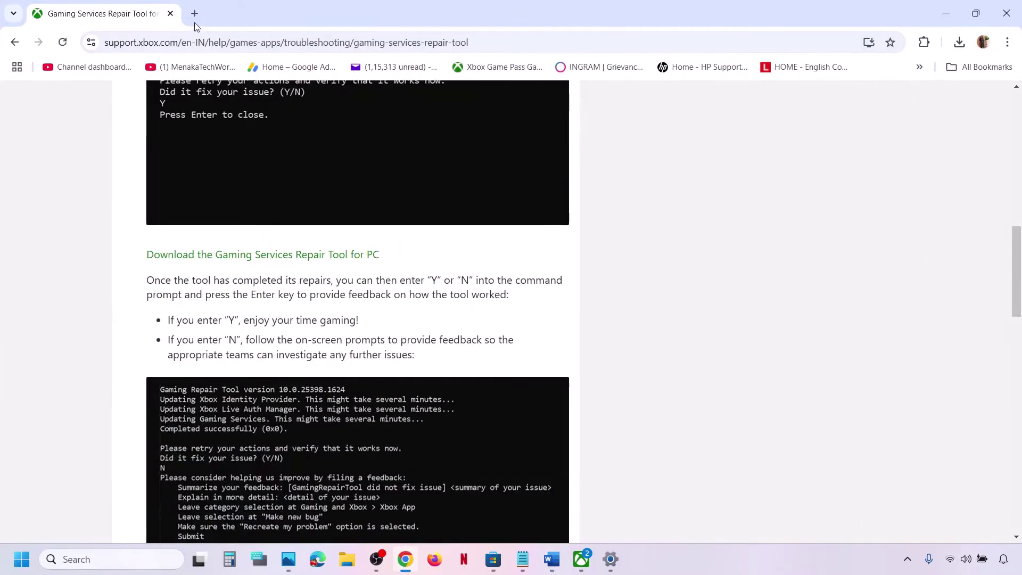
Open the pasted minecraft.net download link in a new tab and start the Windows download
{"action": "left_click", "coordinate": [196, 18]}
{"action": "key", "text": "ctrl+v"}
{"action": "key", "text": "Return"}
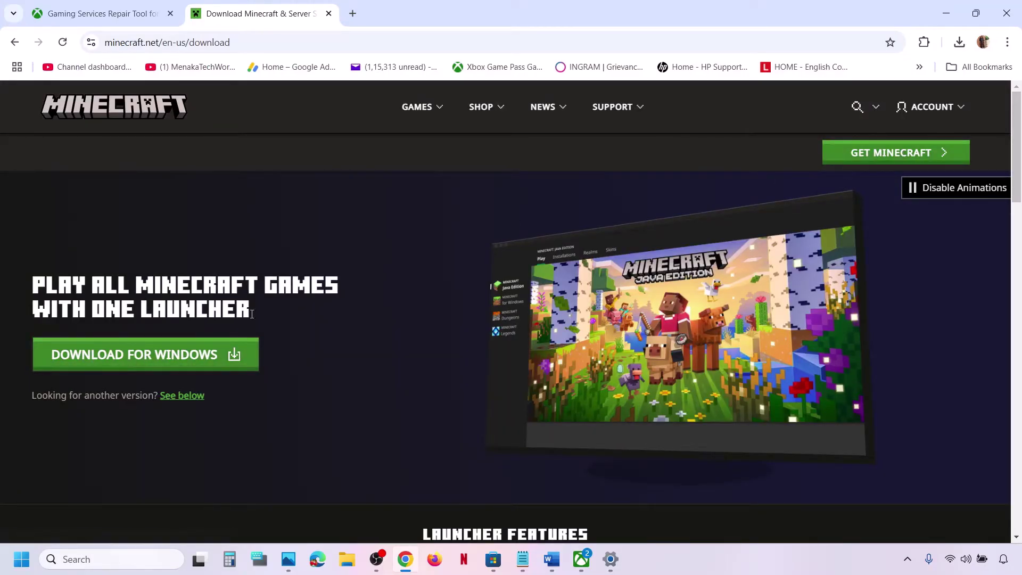
{"action": "left_click", "coordinate": [148, 365]}
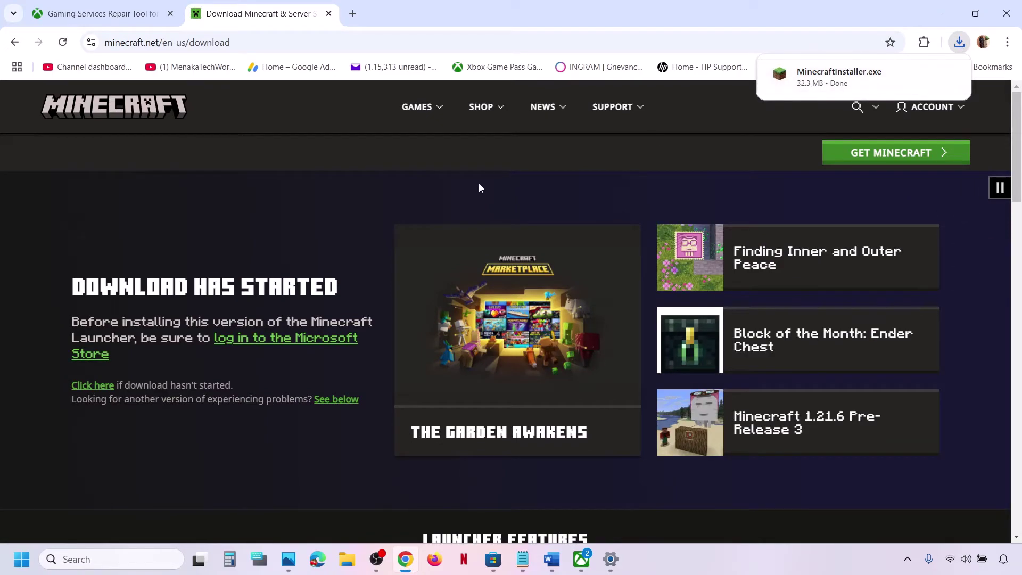
{"action": "scroll", "coordinate": [490, 179], "scroll_direction": "down", "scroll_amount": 5}
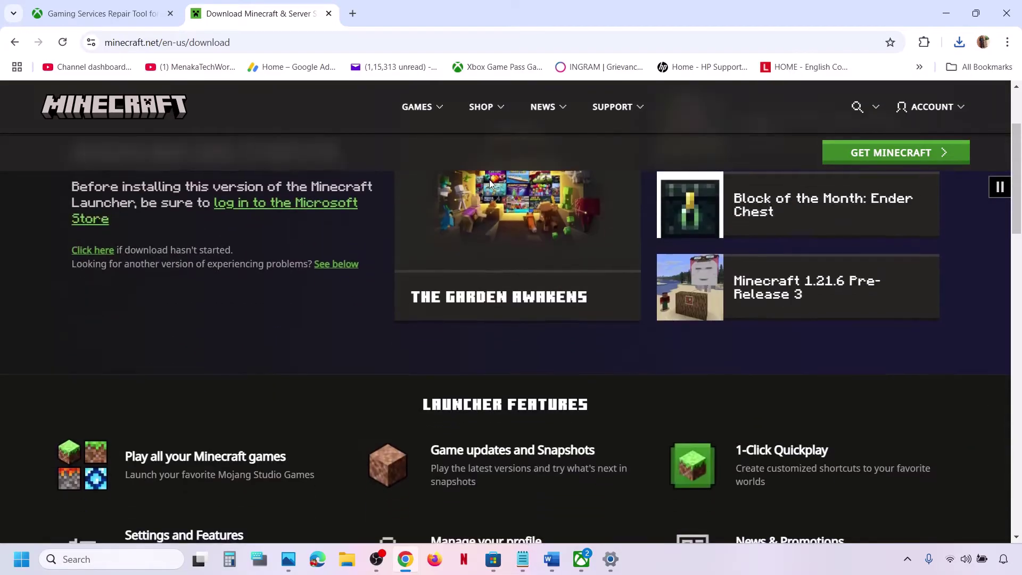
{"action": "scroll", "coordinate": [490, 182], "scroll_direction": "down", "scroll_amount": 8}
{"action": "scroll", "coordinate": [490, 182], "scroll_direction": "up", "scroll_amount": 13}
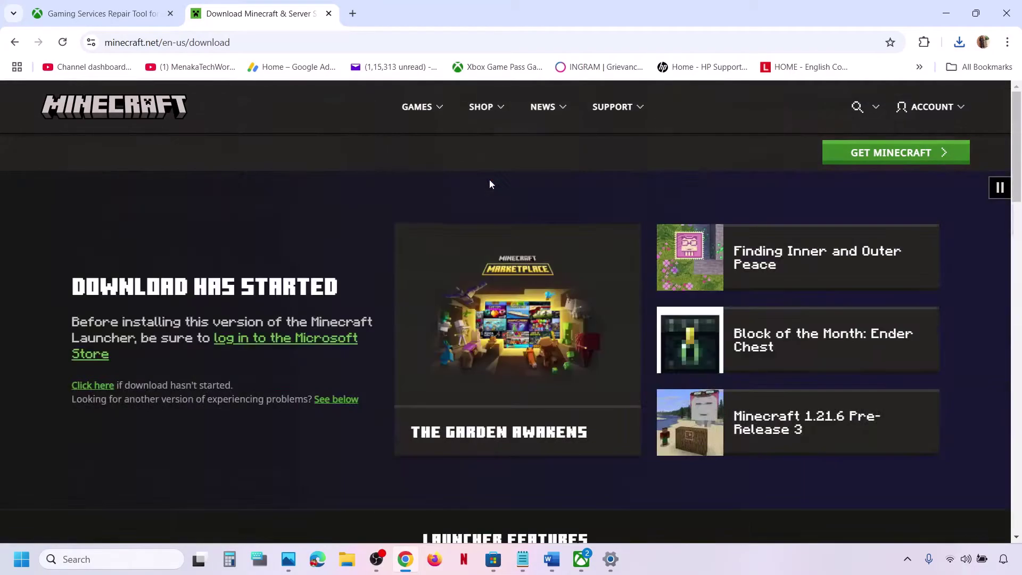
Download the Windows 10/11 installer and verify MinecraftInstaller (1).exe (32.3 MB) finished
{"action": "left_click", "coordinate": [551, 561]}
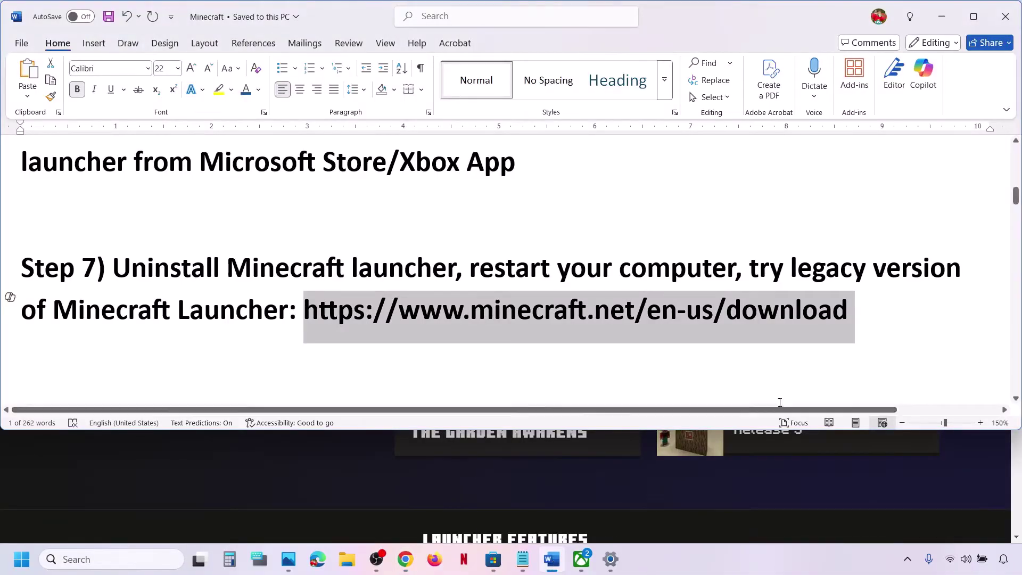
{"action": "left_click", "coordinate": [412, 556]}
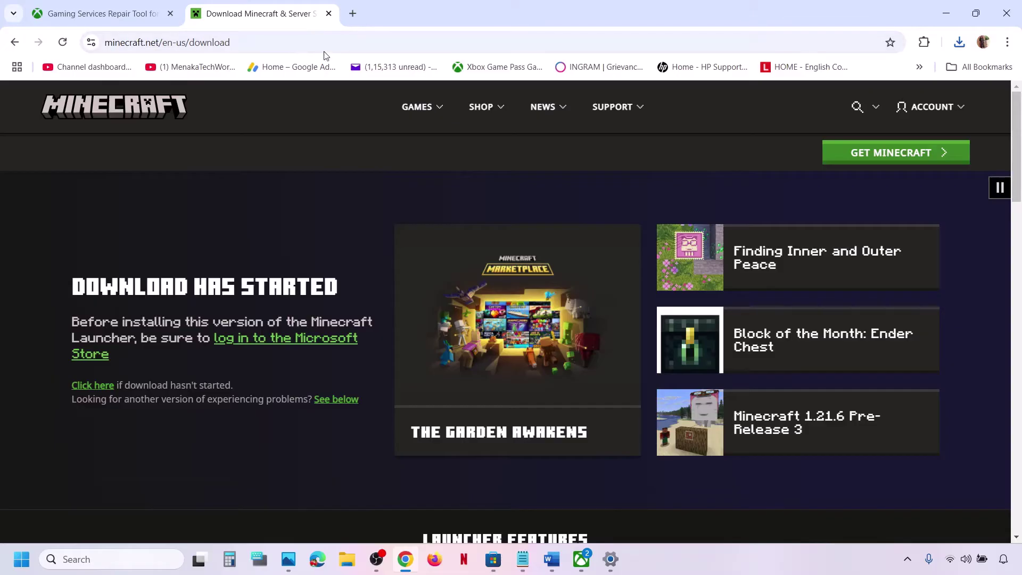
{"action": "scroll", "coordinate": [727, 165], "scroll_direction": "down", "scroll_amount": 5}
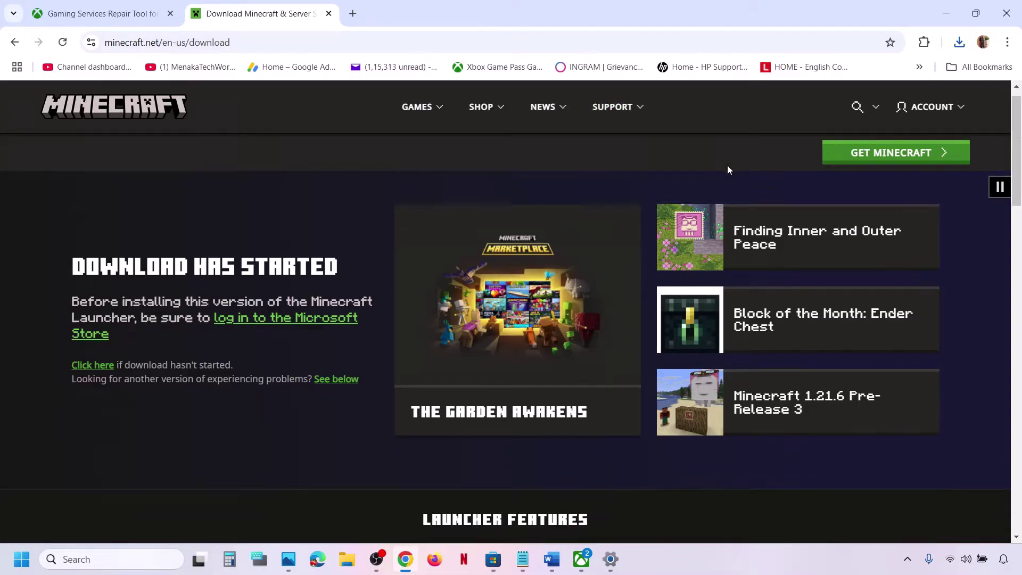
{"action": "scroll", "coordinate": [672, 301], "scroll_direction": "down", "scroll_amount": 12}
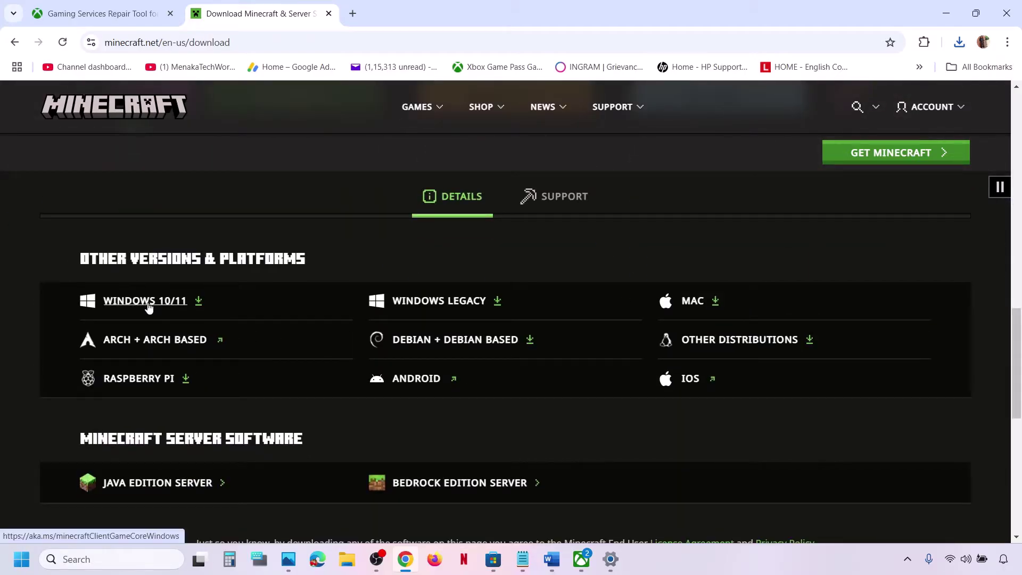
{"action": "left_click", "coordinate": [201, 302]}
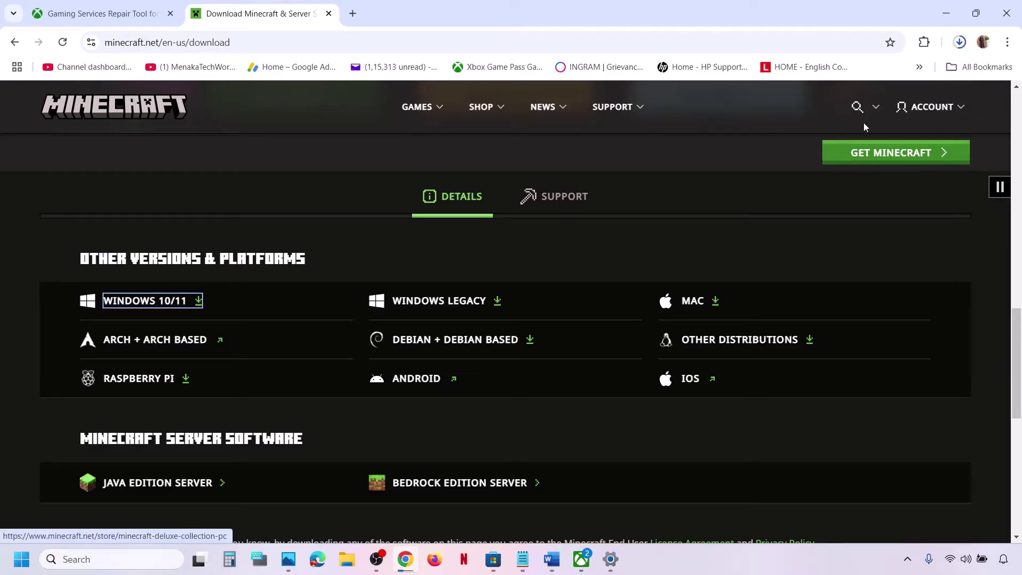
{"action": "left_click", "coordinate": [959, 42]}
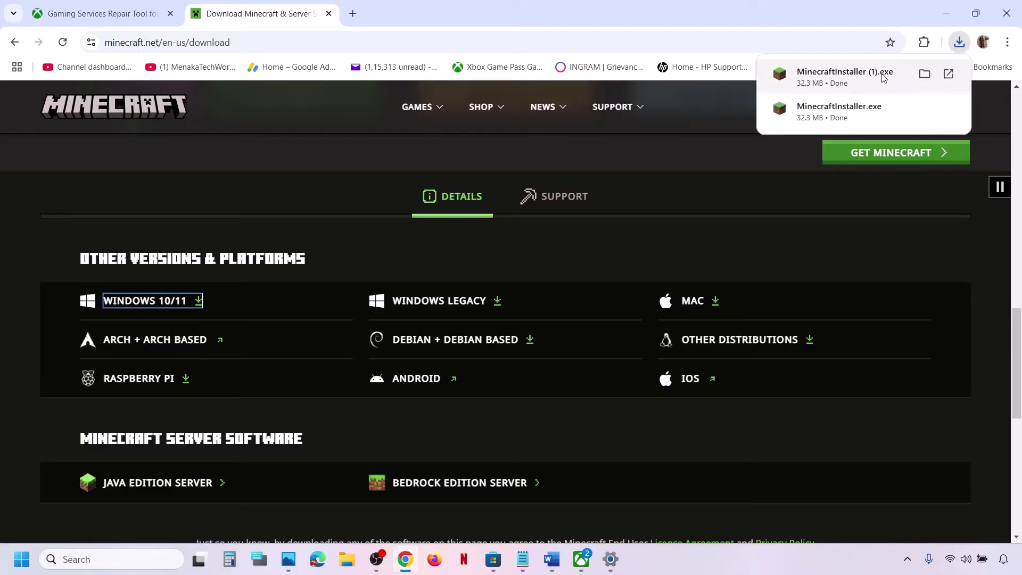
{"action": "left_click", "coordinate": [387, 245]}
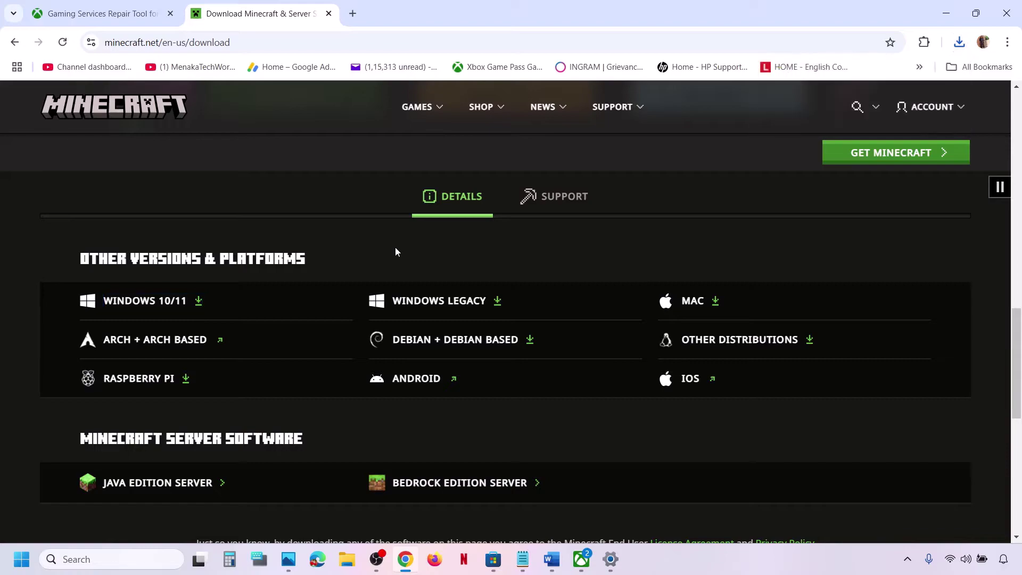
In the Word guide, turn the download URL into a hyperlink
{"action": "left_click", "coordinate": [551, 558]}
{"action": "left_click_drag", "start_coordinate": [126, 267], "coordinate": [455, 269]}
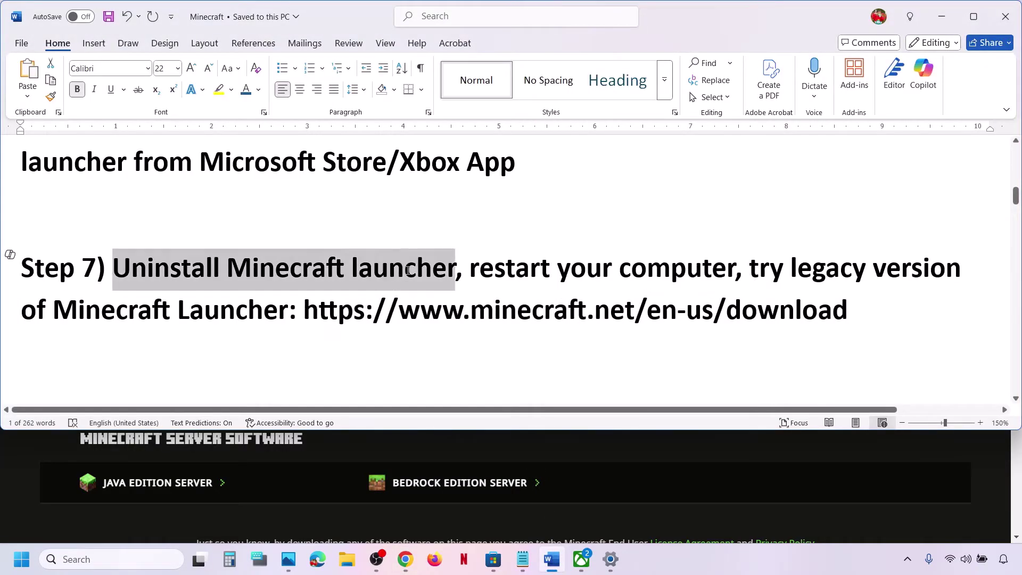
{"action": "left_click", "coordinate": [850, 305]}
{"action": "key", "text": "space"}
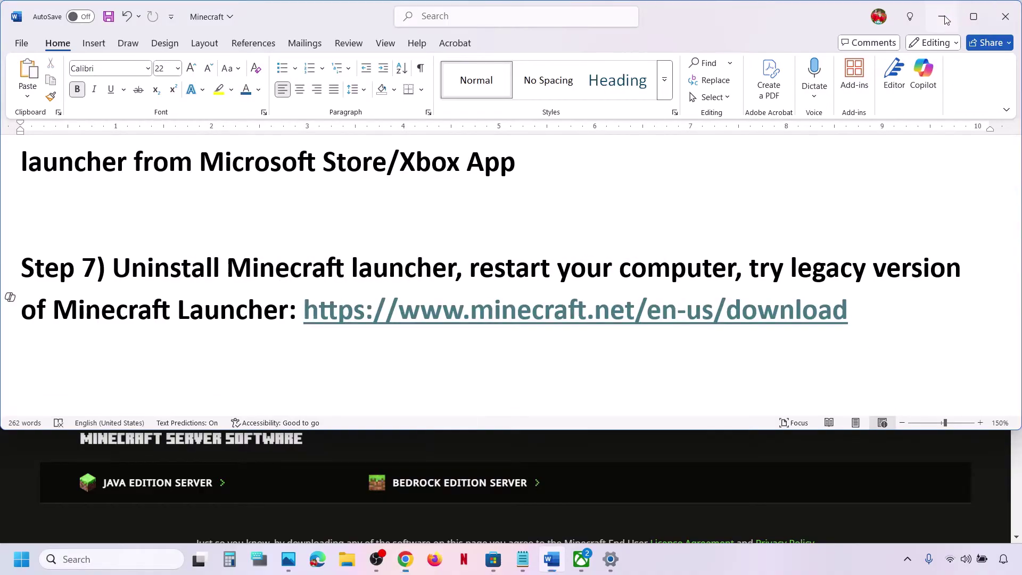
{"action": "left_click", "coordinate": [943, 17]}
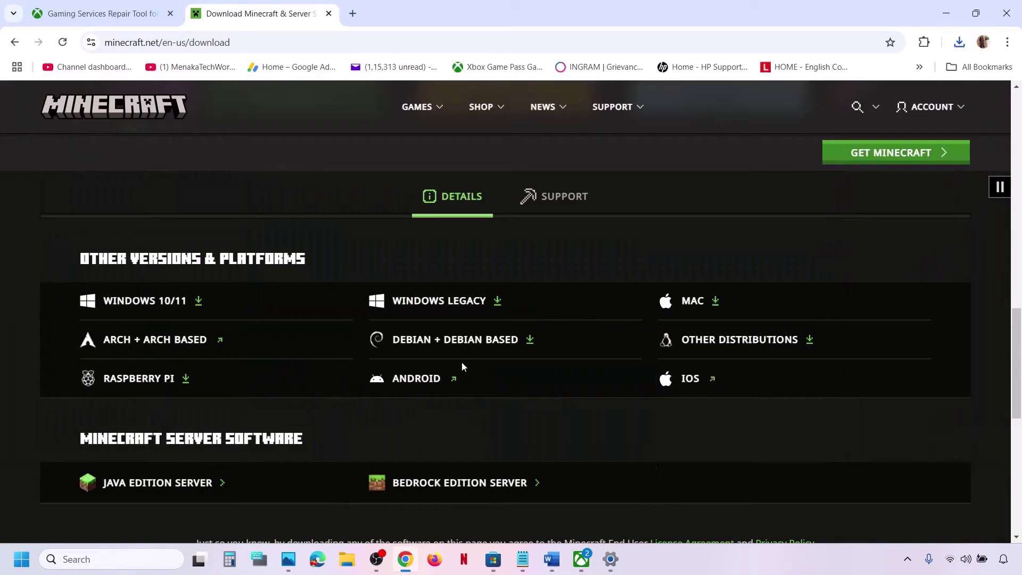
Download and run the Windows Legacy installer, accepting defaults through to Install
{"action": "left_click", "coordinate": [456, 307]}
{"action": "left_click", "coordinate": [967, 47]}
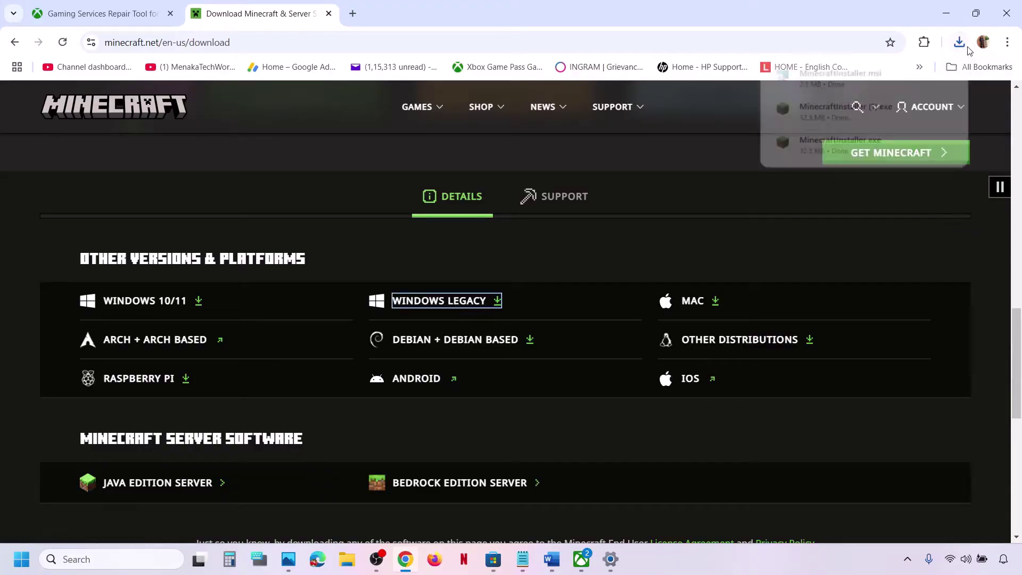
{"action": "left_click", "coordinate": [868, 80]}
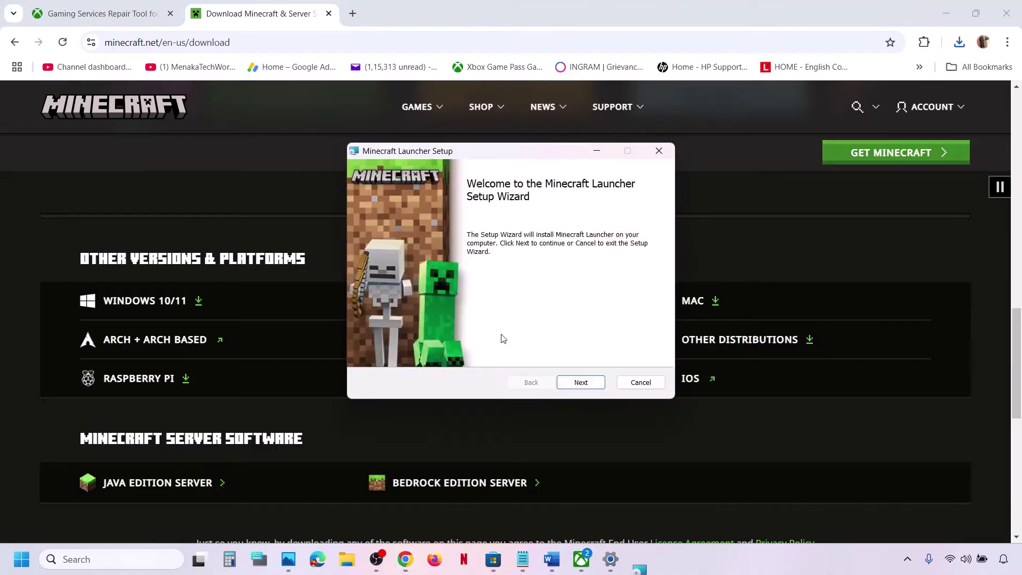
{"action": "left_click", "coordinate": [580, 383]}
{"action": "left_click", "coordinate": [580, 383]}
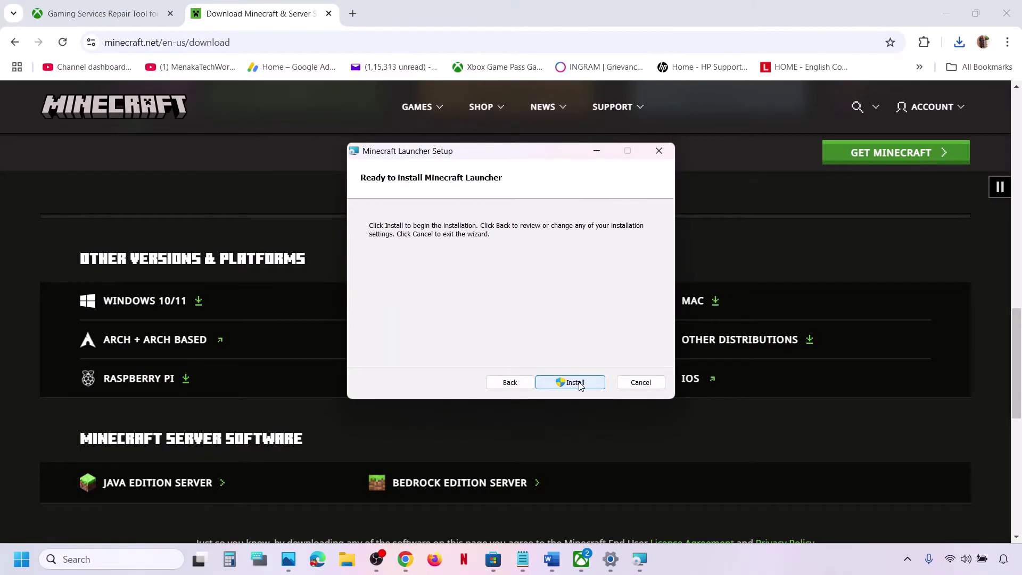
{"action": "left_click", "coordinate": [580, 382]}
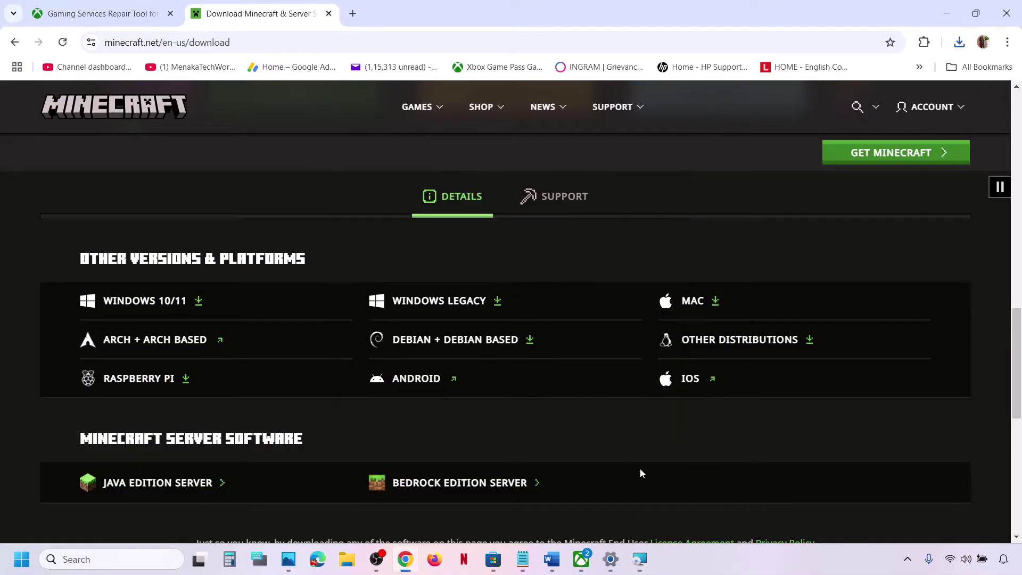
Select the Store cache path in Word and open the C: drive in File Explorer
{"action": "left_click", "coordinate": [552, 559]}
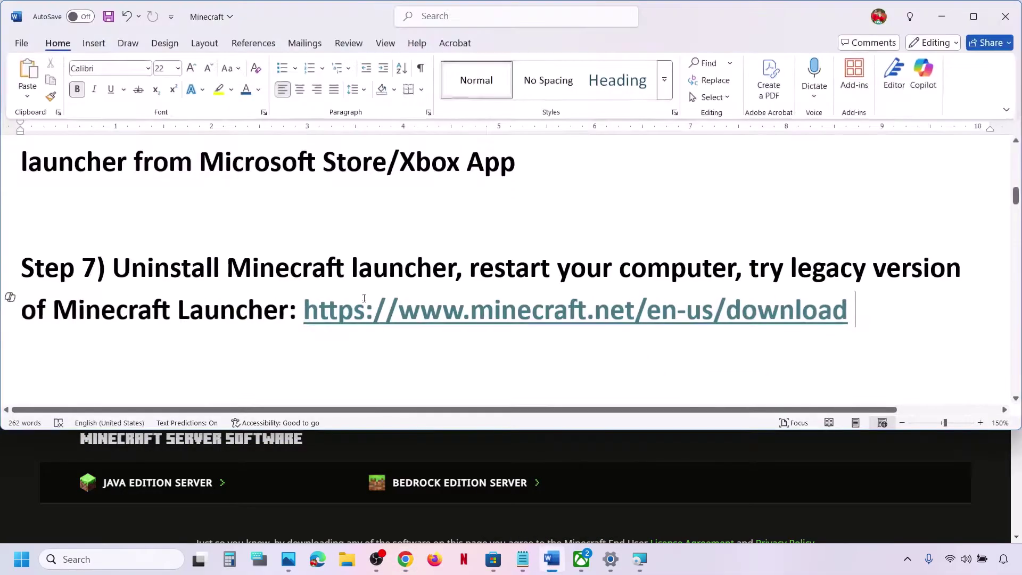
{"action": "scroll", "coordinate": [355, 293], "scroll_direction": "down", "scroll_amount": 3}
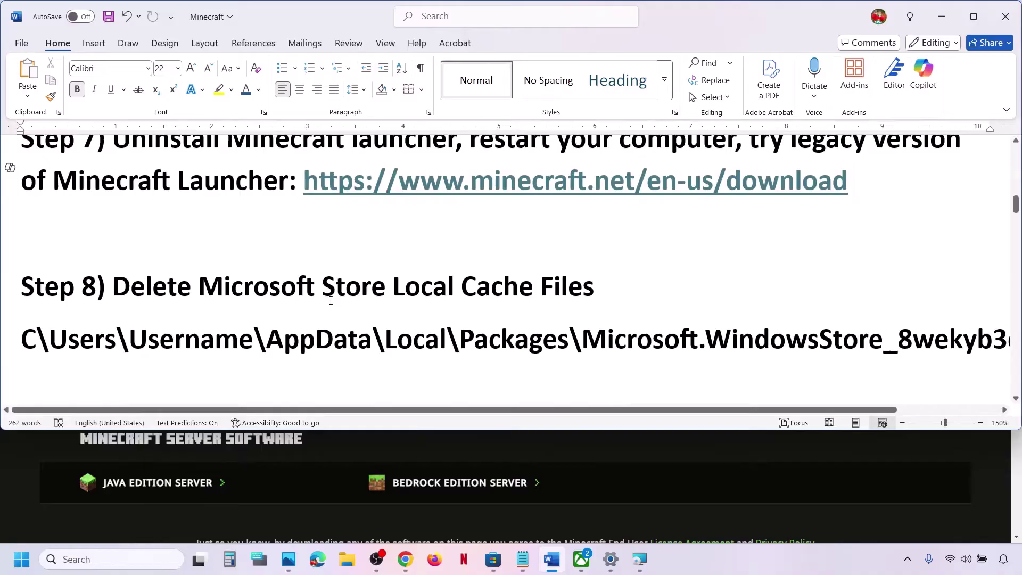
{"action": "scroll", "coordinate": [330, 300], "scroll_direction": "down", "scroll_amount": 1}
{"action": "triple_click", "coordinate": [398, 311]}
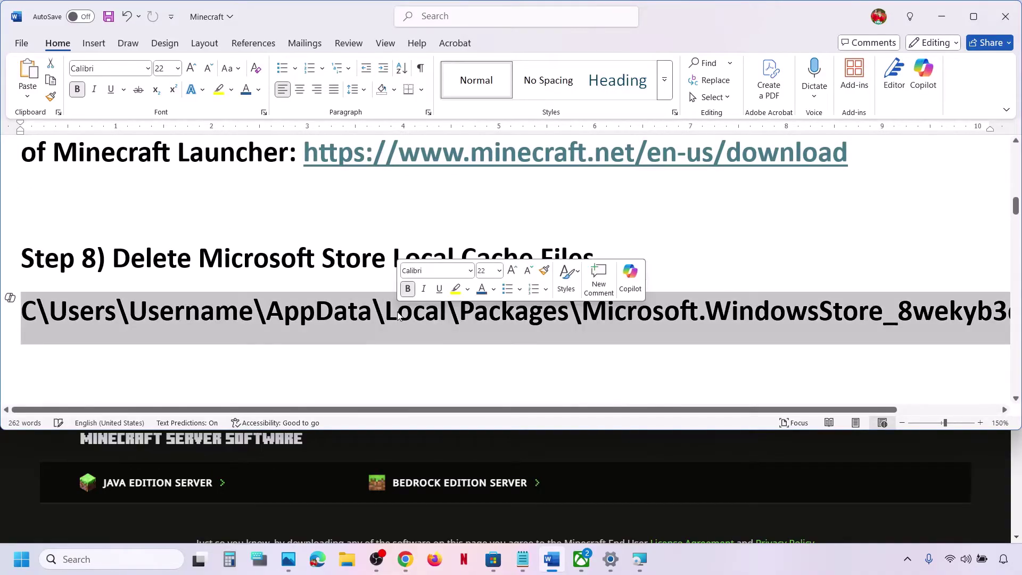
{"action": "left_click", "coordinate": [353, 558]}
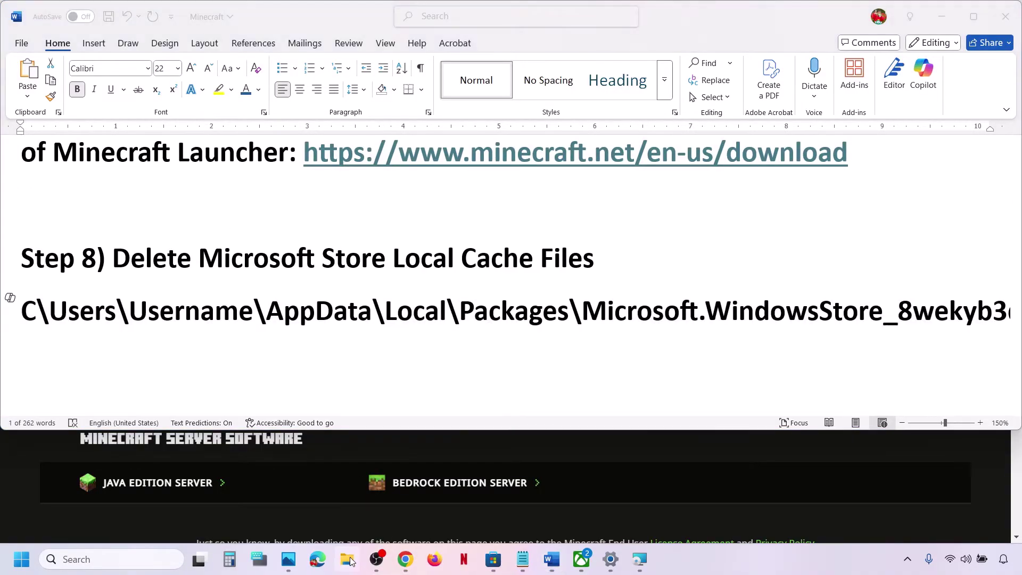
{"action": "left_click", "coordinate": [90, 288]}
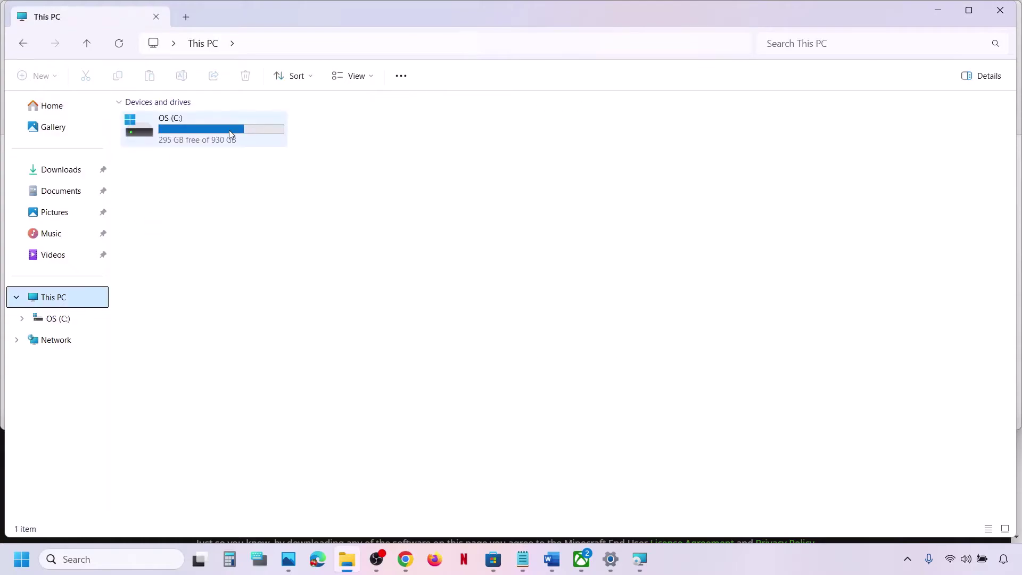
{"action": "double_click", "coordinate": [229, 132]}
Go into Users and the user's profile folder, checking hidden items are shown
{"action": "scroll", "coordinate": [227, 133], "scroll_direction": "down", "scroll_amount": 1}
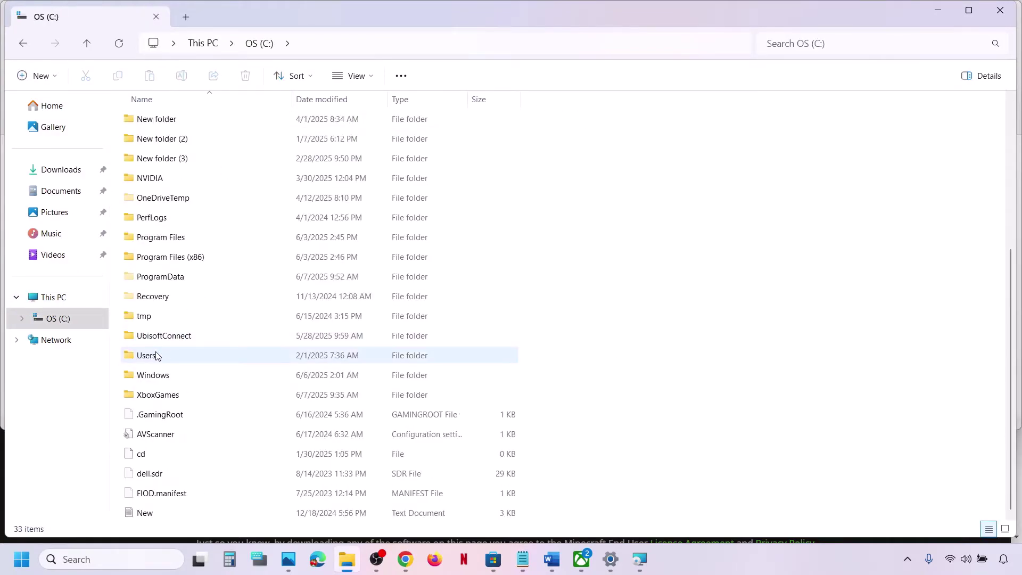
{"action": "double_click", "coordinate": [174, 352]}
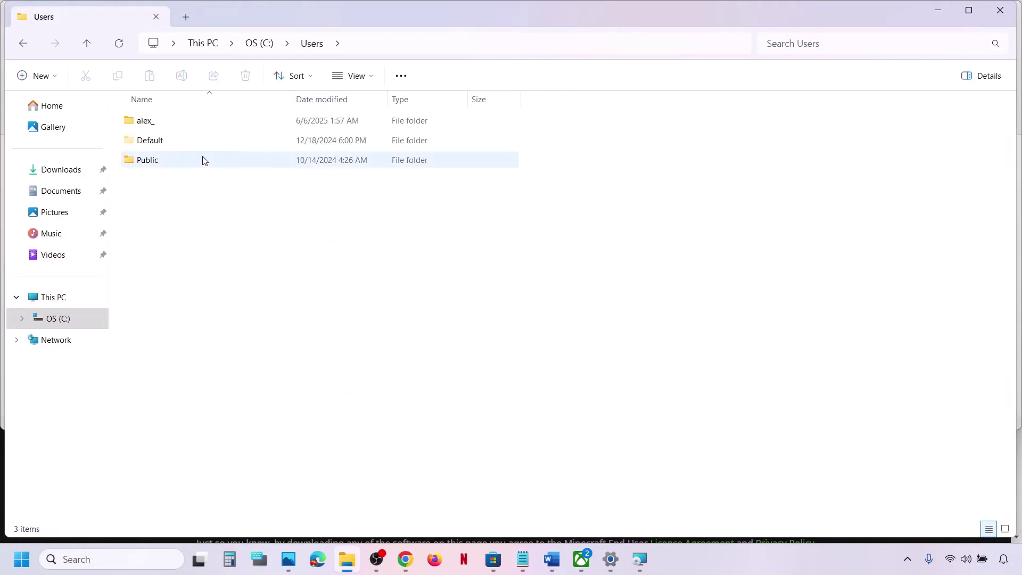
{"action": "double_click", "coordinate": [167, 129]}
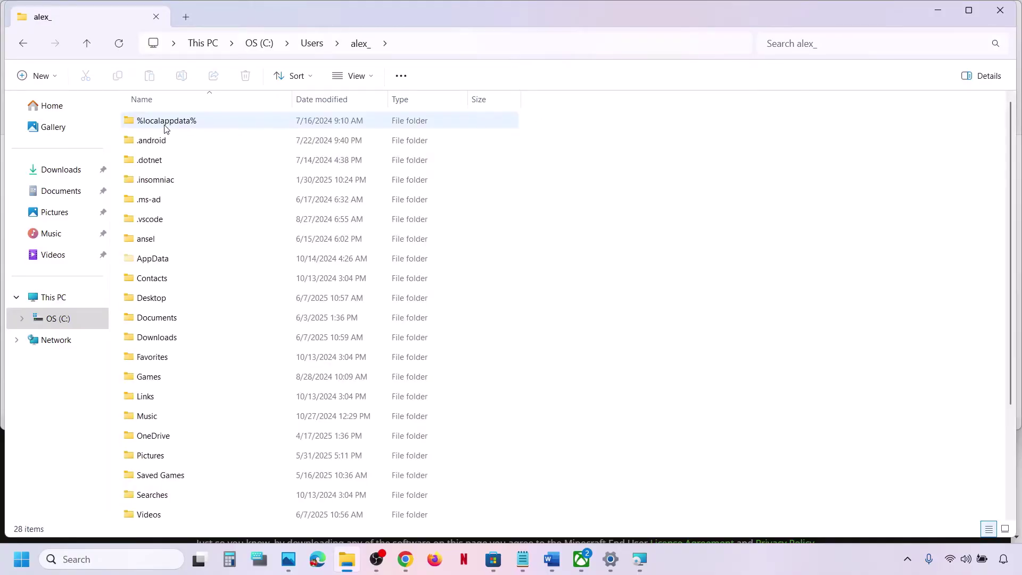
{"action": "left_click", "coordinate": [169, 259]}
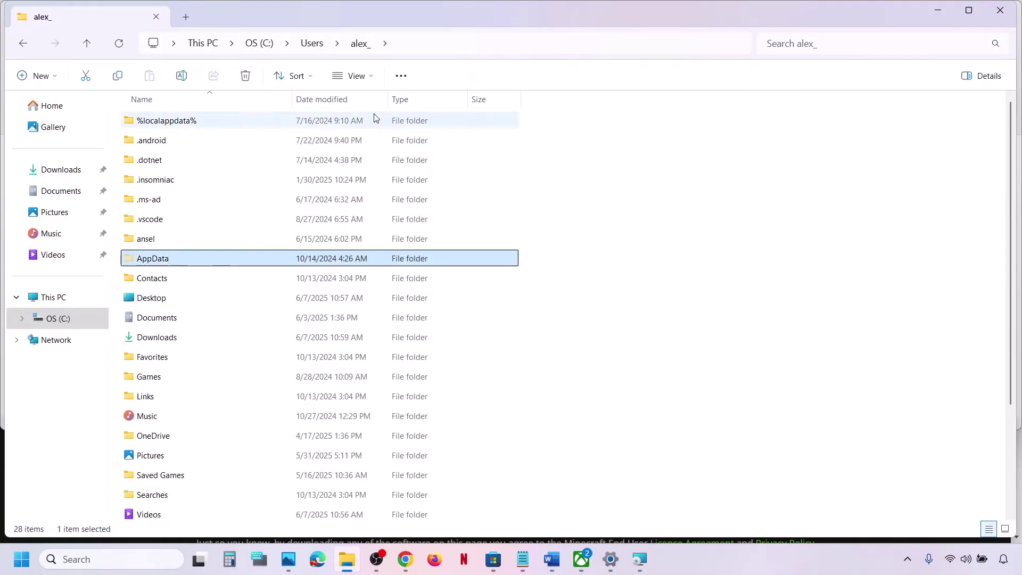
{"action": "left_click", "coordinate": [374, 78]}
{"action": "mouse_move", "coordinate": [365, 324]}
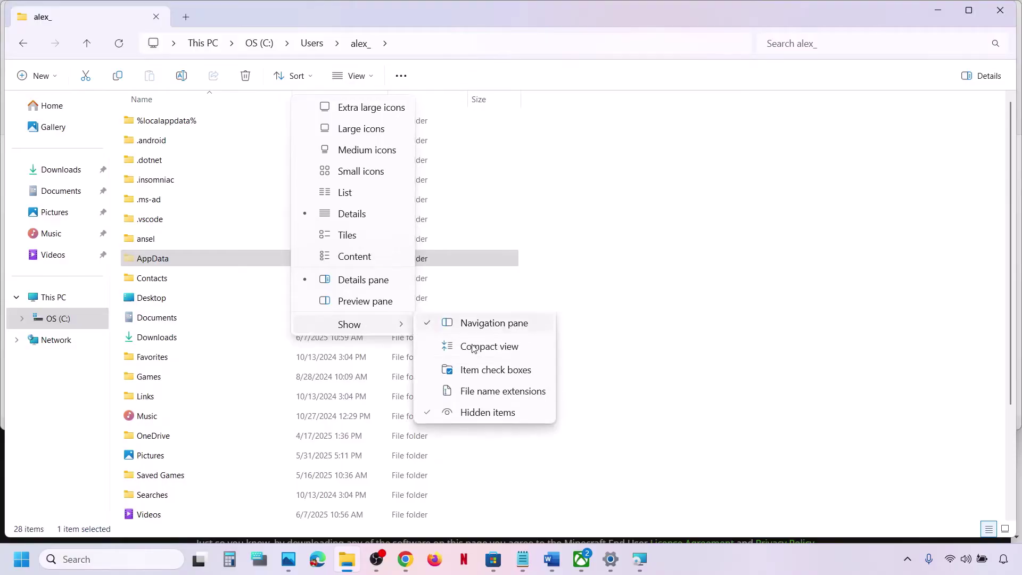
{"action": "left_click", "coordinate": [216, 269]}
{"action": "left_click", "coordinate": [212, 270], "text": "ctrl"}
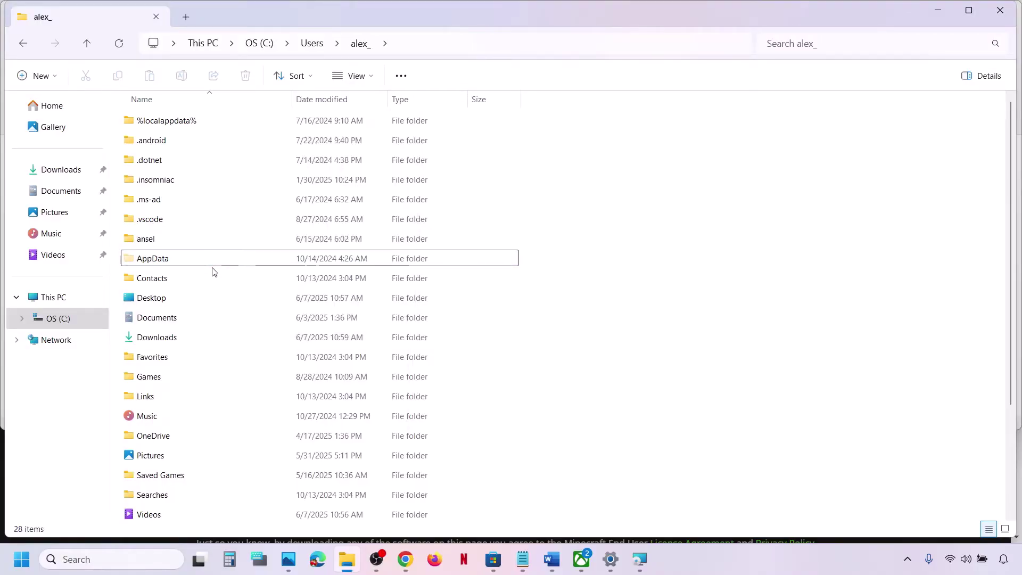
Open AppData, then Local, then the Packages folder
{"action": "double_click", "coordinate": [198, 265]}
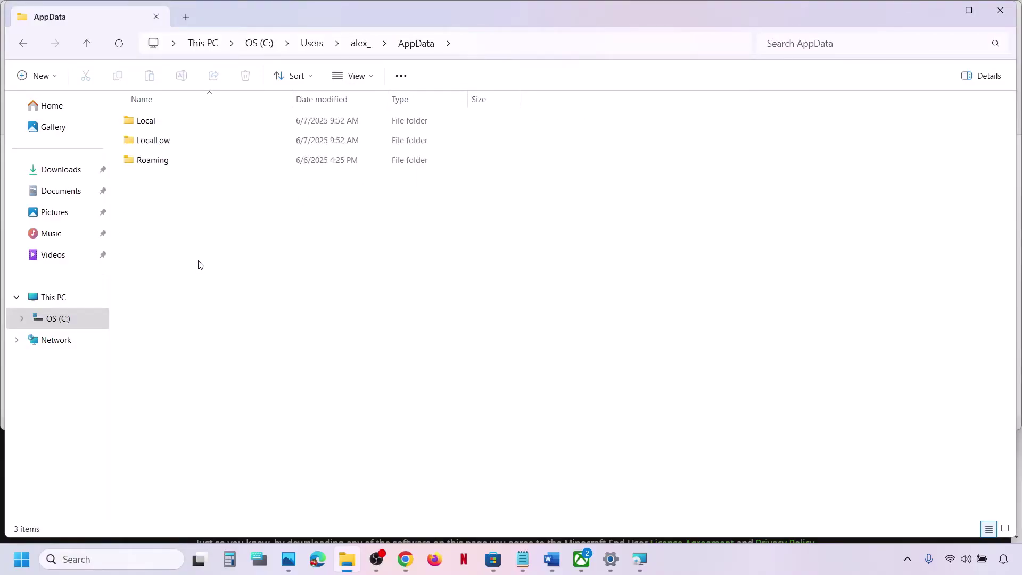
{"action": "double_click", "coordinate": [155, 123]}
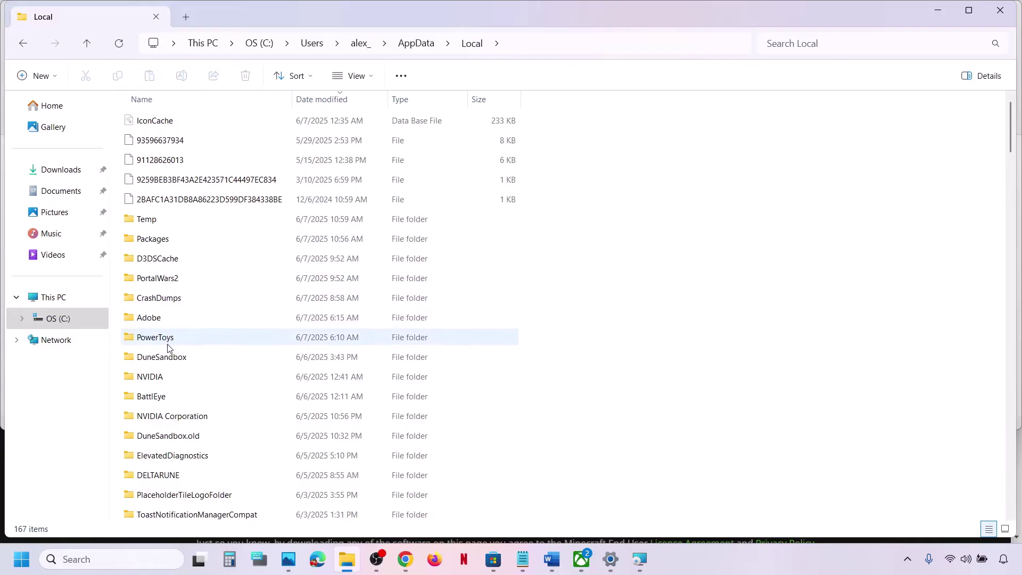
{"action": "double_click", "coordinate": [154, 239]}
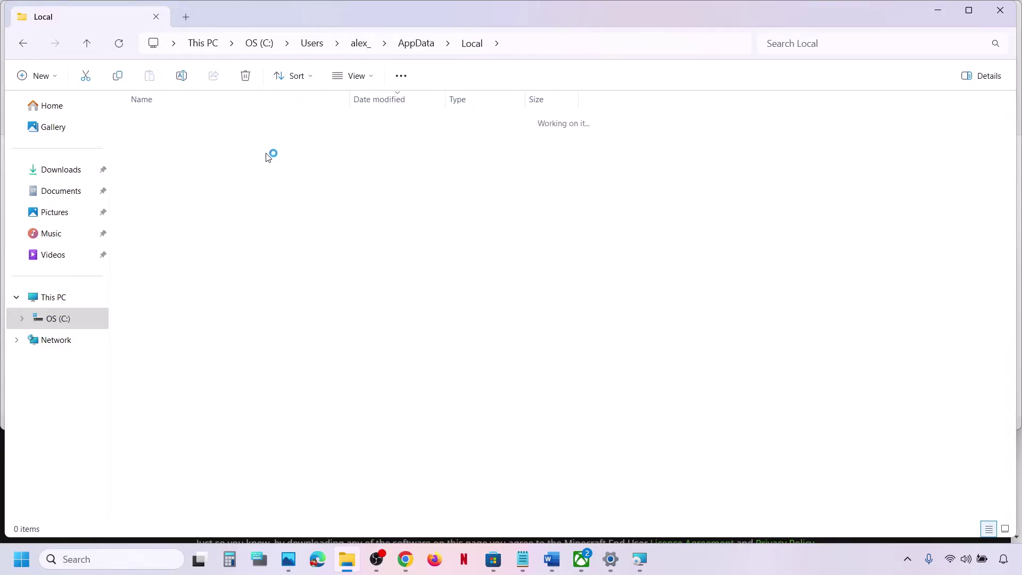
{"action": "left_click", "coordinate": [551, 559]}
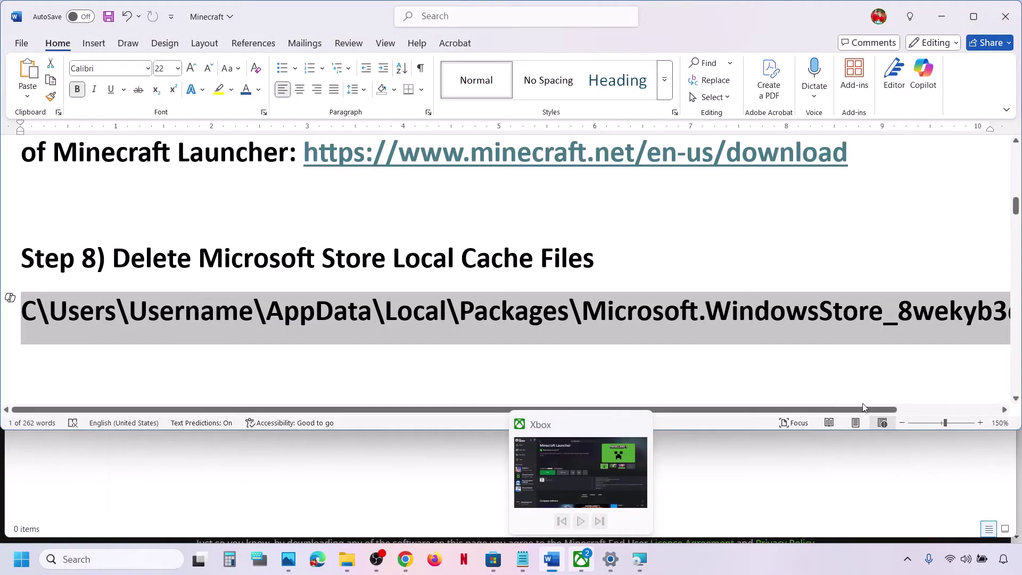
Delete the LocalCache folder inside Microsoft.WindowsStore_8wekyb3d8bbwe
{"action": "left_click_drag", "start_coordinate": [863, 407], "coordinate": [966, 408]}
{"action": "left_click", "coordinate": [587, 335]}
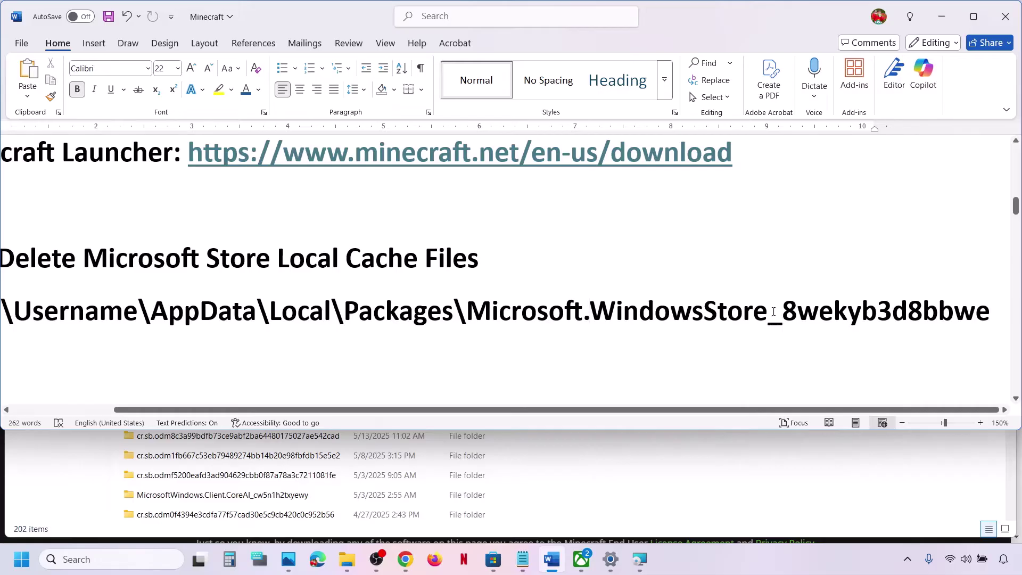
{"action": "left_click", "coordinate": [269, 468]}
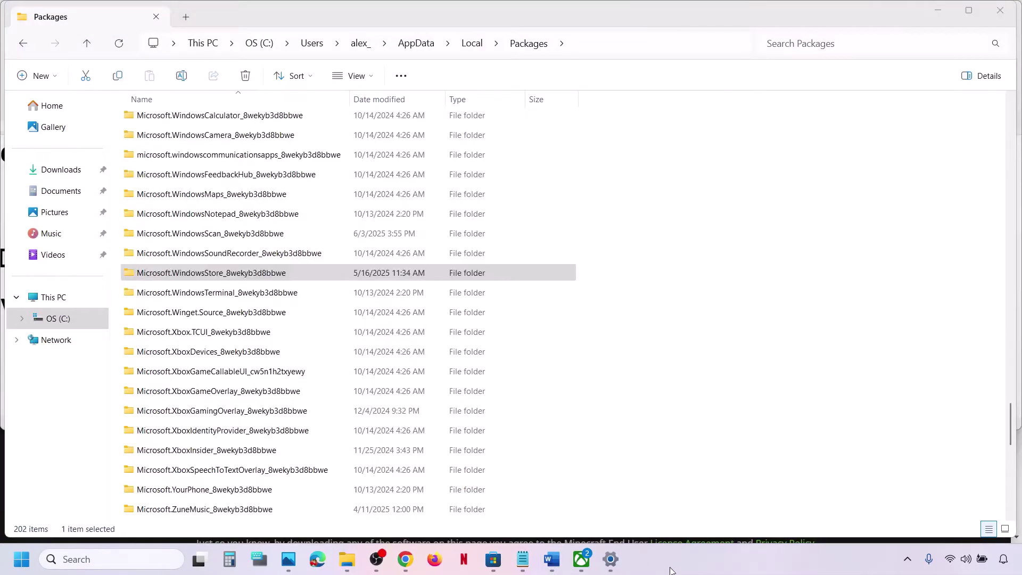
{"action": "left_click", "coordinate": [188, 279]}
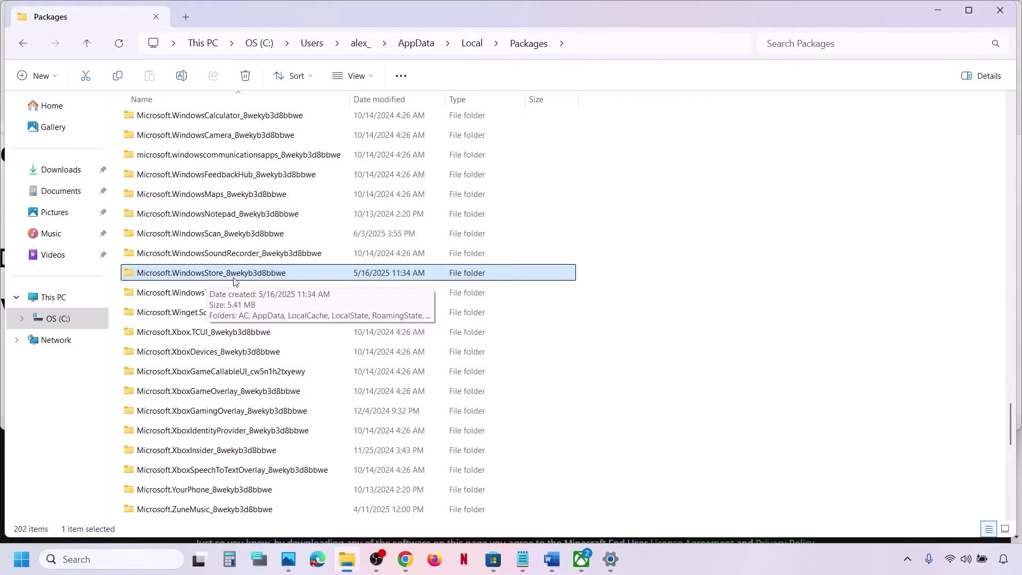
{"action": "double_click", "coordinate": [263, 279]}
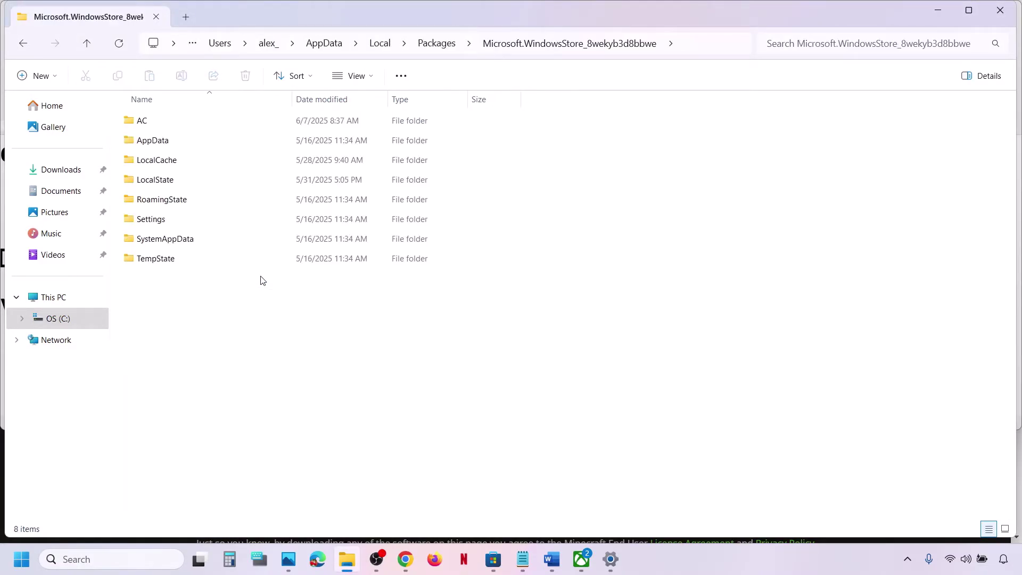
{"action": "left_click", "coordinate": [188, 167]}
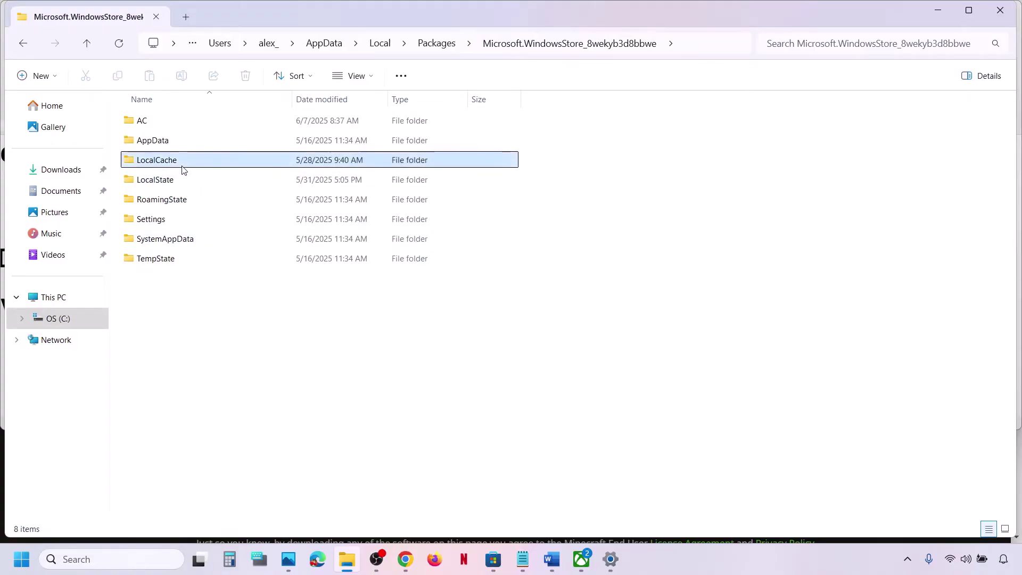
{"action": "right_click", "coordinate": [186, 166]}
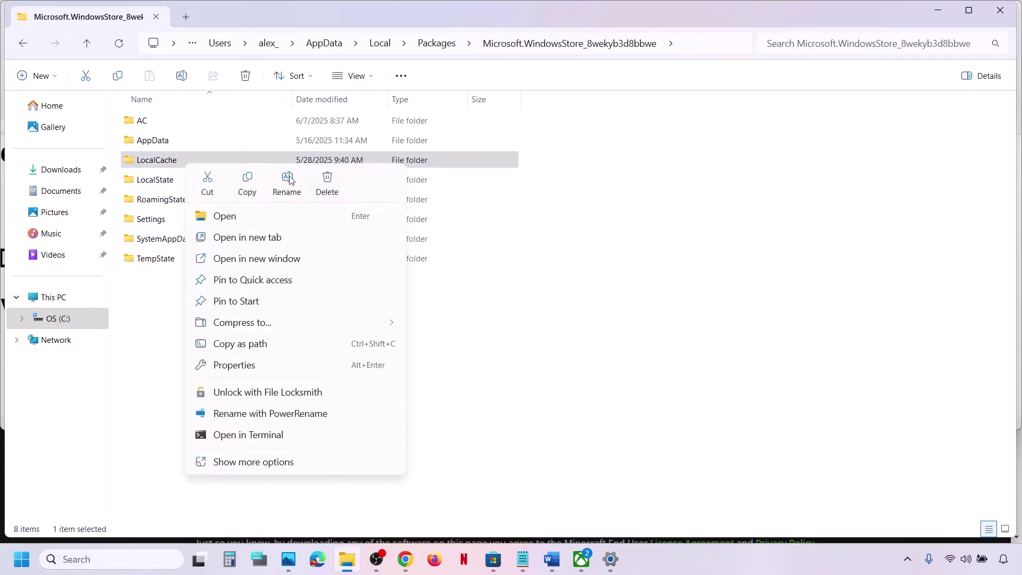
{"action": "left_click", "coordinate": [327, 183]}
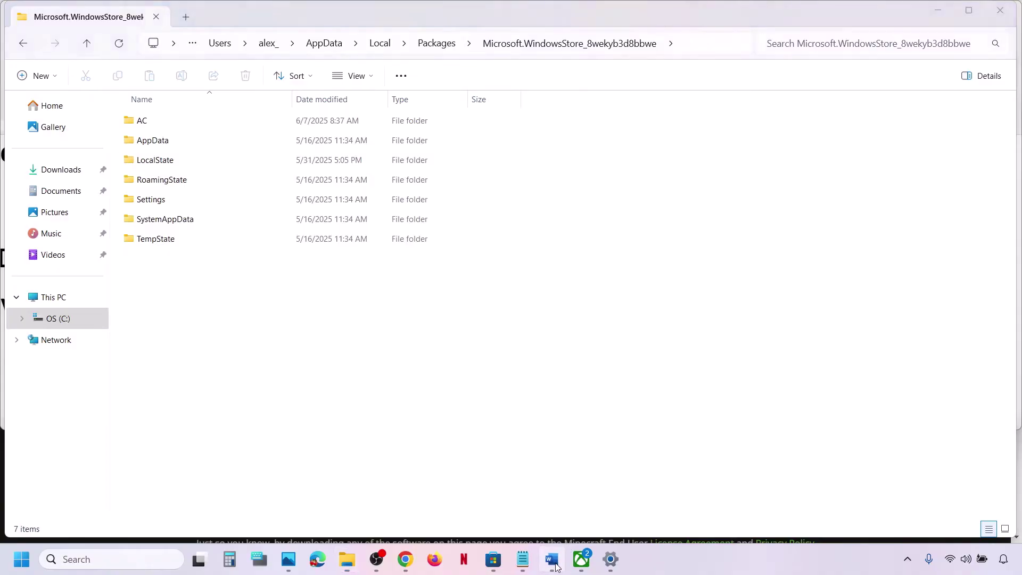
Select the Step 9 Get-AppxPackage command in the Word guide
{"action": "left_click", "coordinate": [552, 559]}
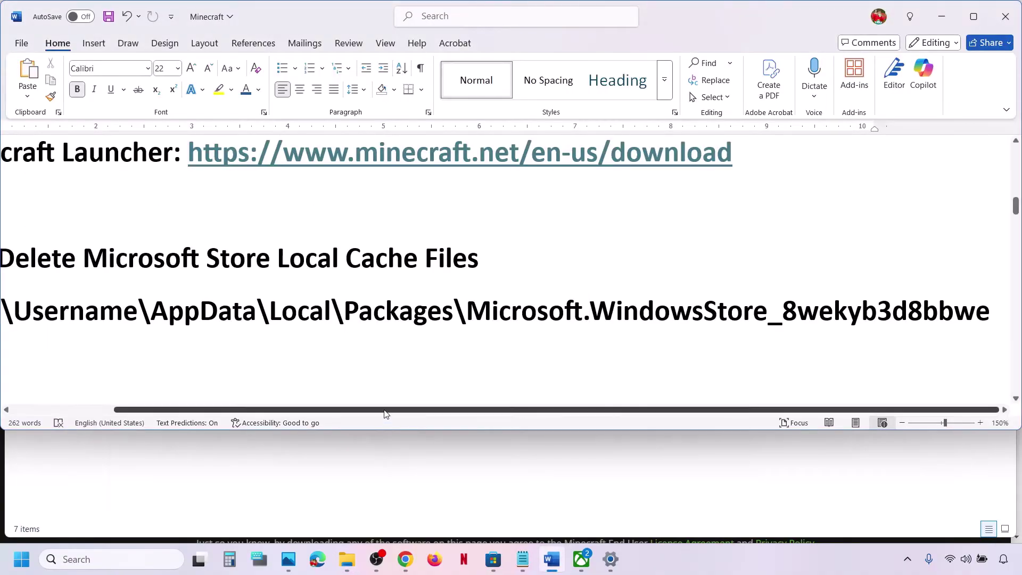
{"action": "left_click_drag", "start_coordinate": [383, 409], "coordinate": [281, 410]}
{"action": "scroll", "coordinate": [334, 290], "scroll_direction": "down", "scroll_amount": 5}
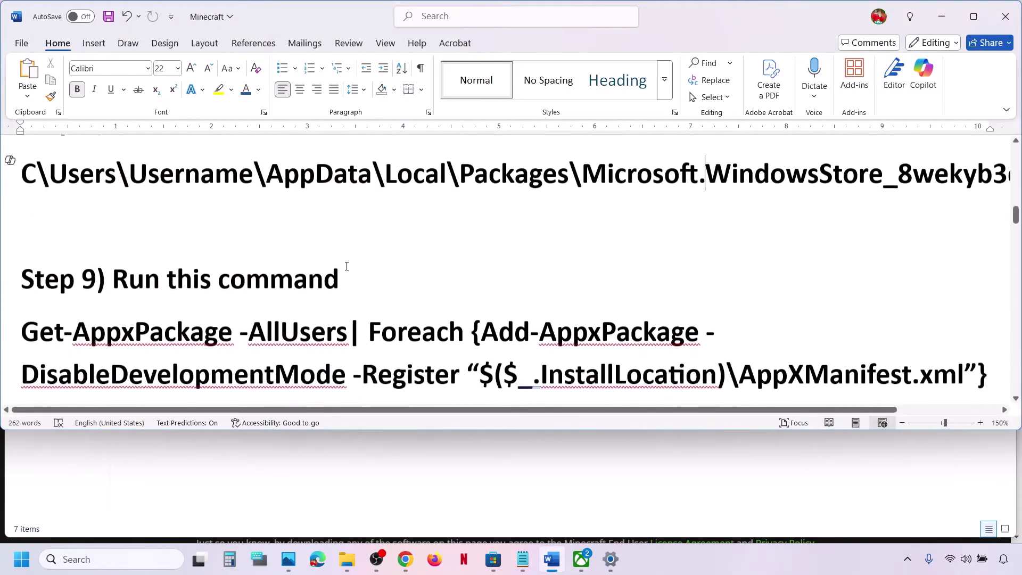
{"action": "left_click_drag", "start_coordinate": [996, 329], "coordinate": [26, 296]}
Copy Step 9's Get-AppxPackage command and launch Windows PowerShell as administrator
{"action": "right_click", "coordinate": [62, 299]}
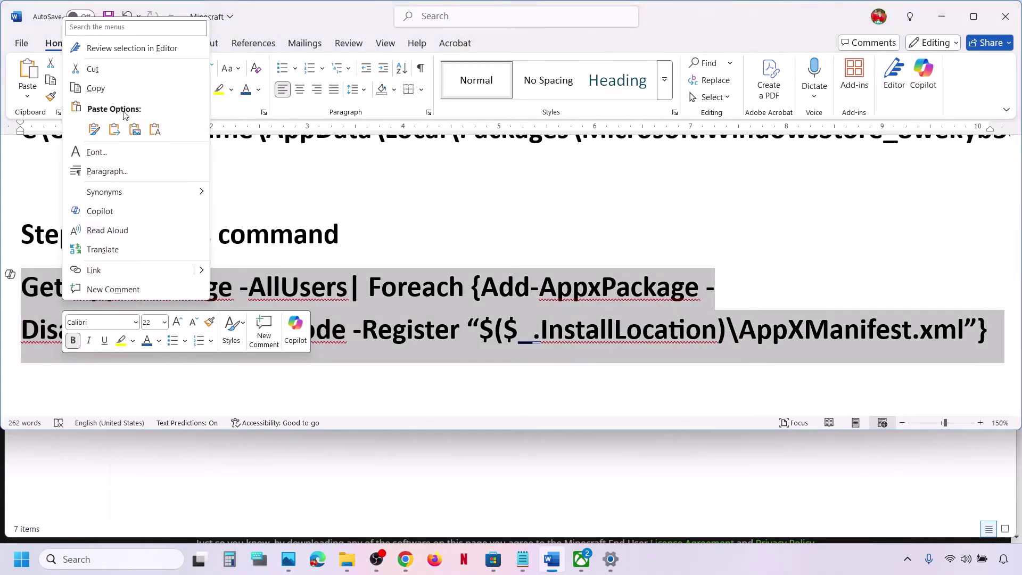
{"action": "left_click", "coordinate": [93, 88]}
{"action": "left_click", "coordinate": [107, 558]}
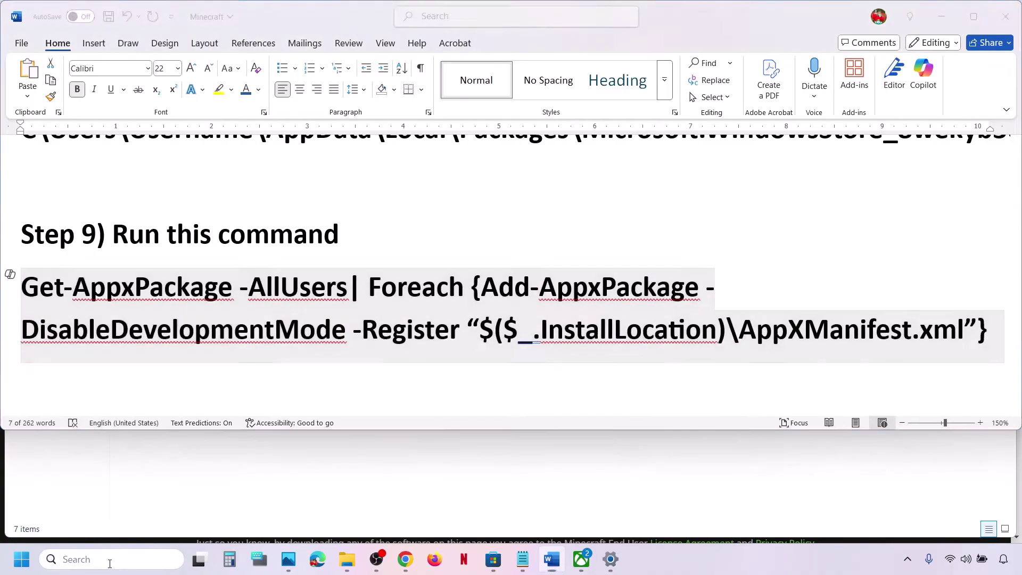
{"action": "type", "text": "powershell"}
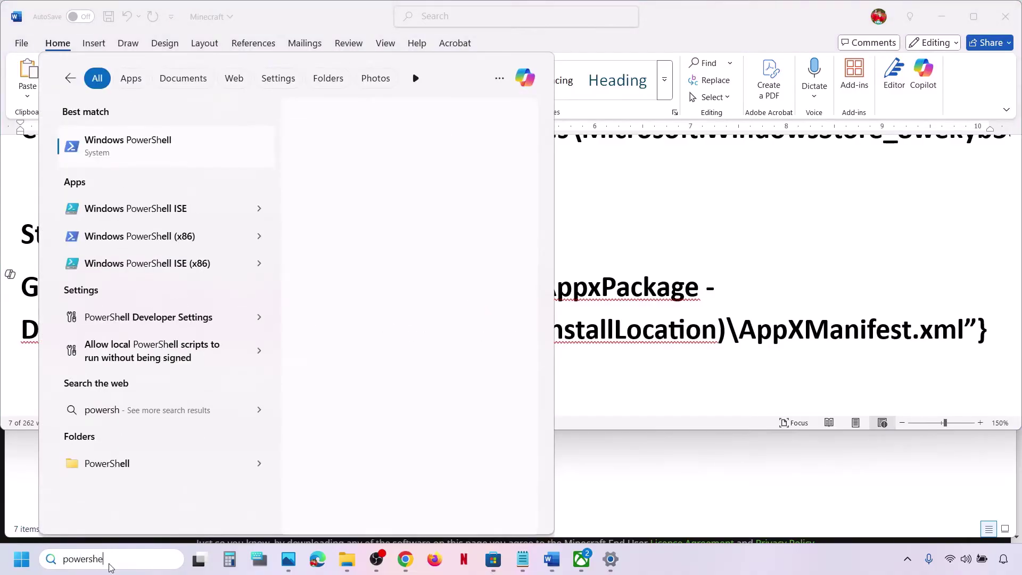
{"action": "right_click", "coordinate": [152, 153]}
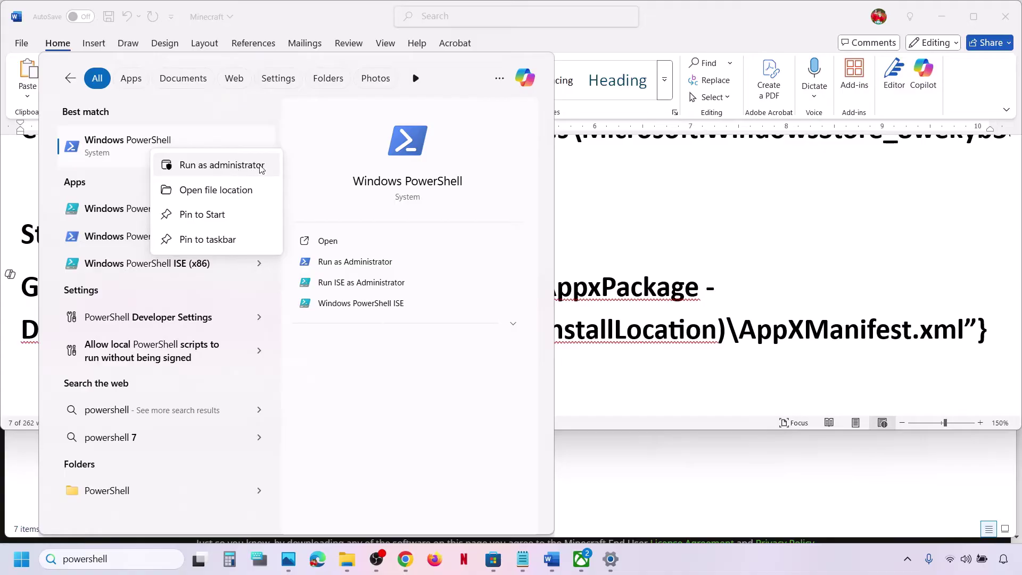
{"action": "left_click", "coordinate": [233, 169]}
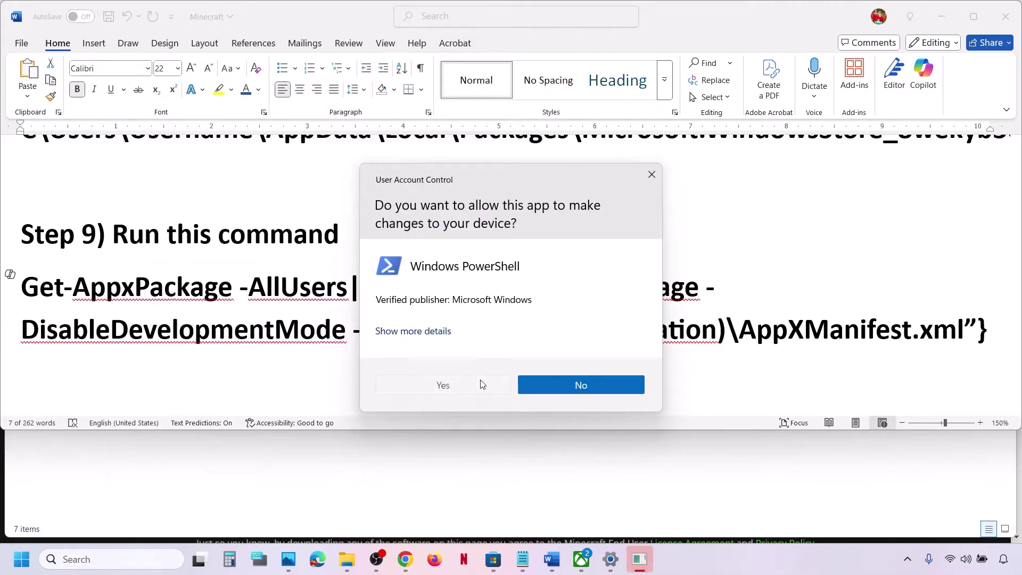
{"action": "left_click", "coordinate": [443, 385]}
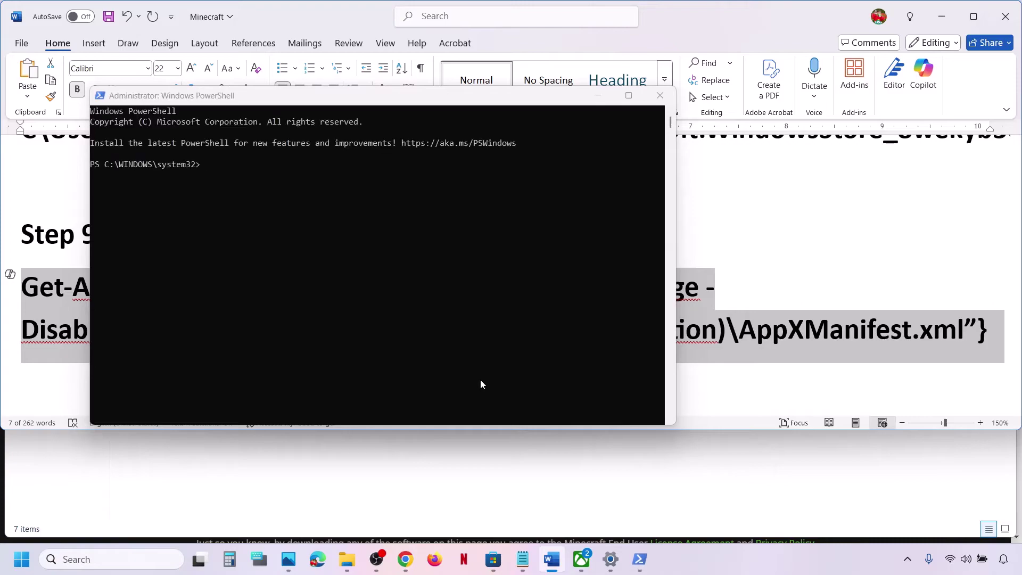
Reselect the full Get-AppxPackage re-register command and run it in the admin console
{"action": "key", "text": "ctrl+v"}
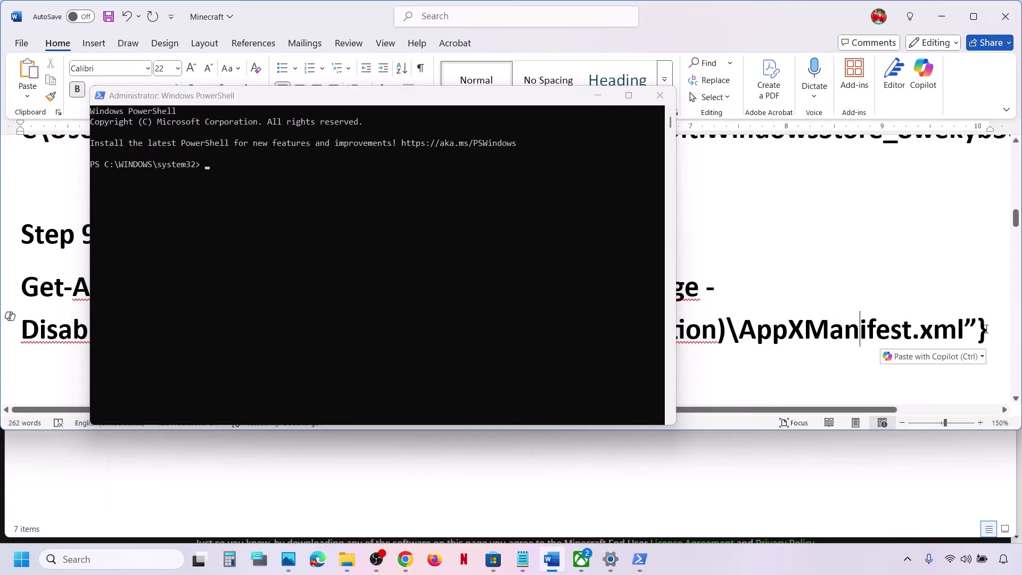
{"action": "left_click_drag", "start_coordinate": [985, 328], "coordinate": [482, 260]}
{"action": "left_click_drag", "start_coordinate": [377, 266], "coordinate": [380, 272]}
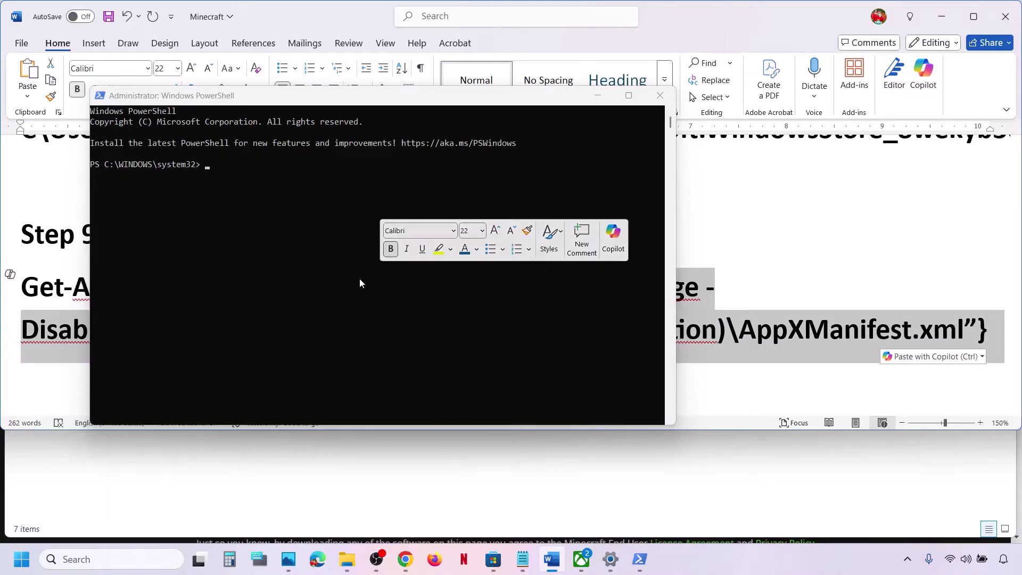
{"action": "left_click", "coordinate": [23, 318]}
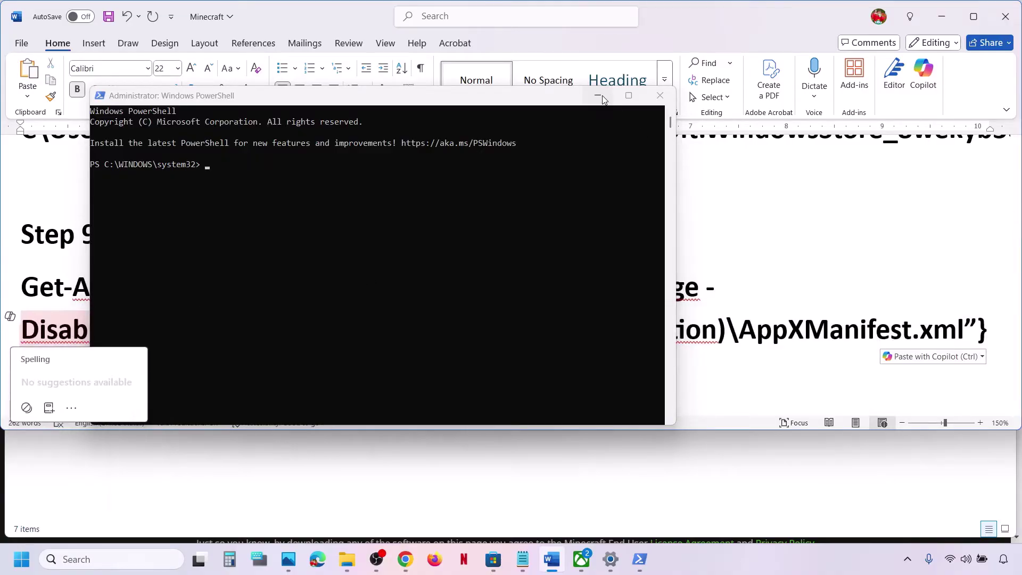
{"action": "left_click", "coordinate": [597, 95]}
{"action": "left_click_drag", "start_coordinate": [27, 286], "coordinate": [983, 325]}
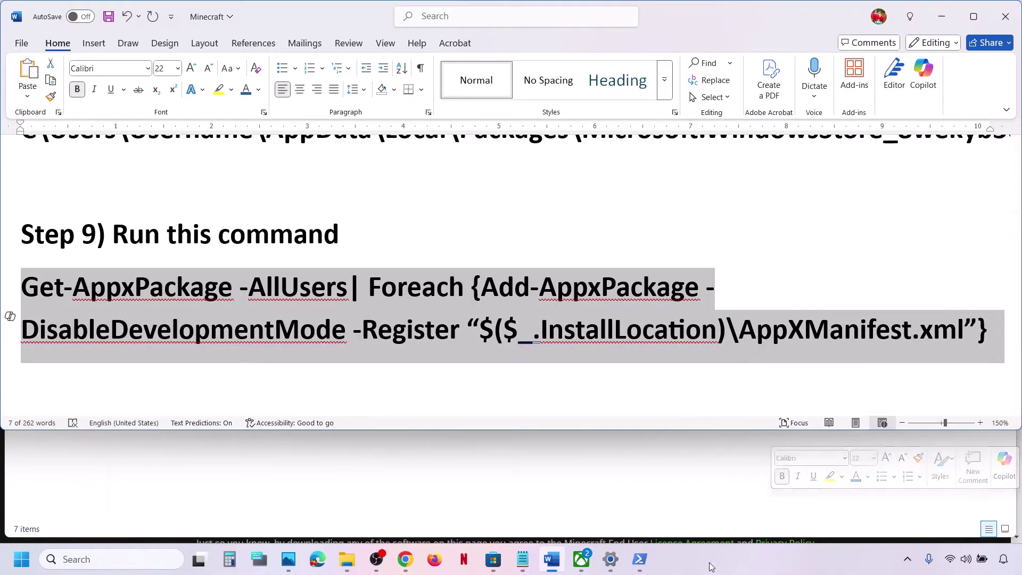
{"action": "left_click", "coordinate": [640, 561]}
{"action": "key", "text": "ctrl+v"}
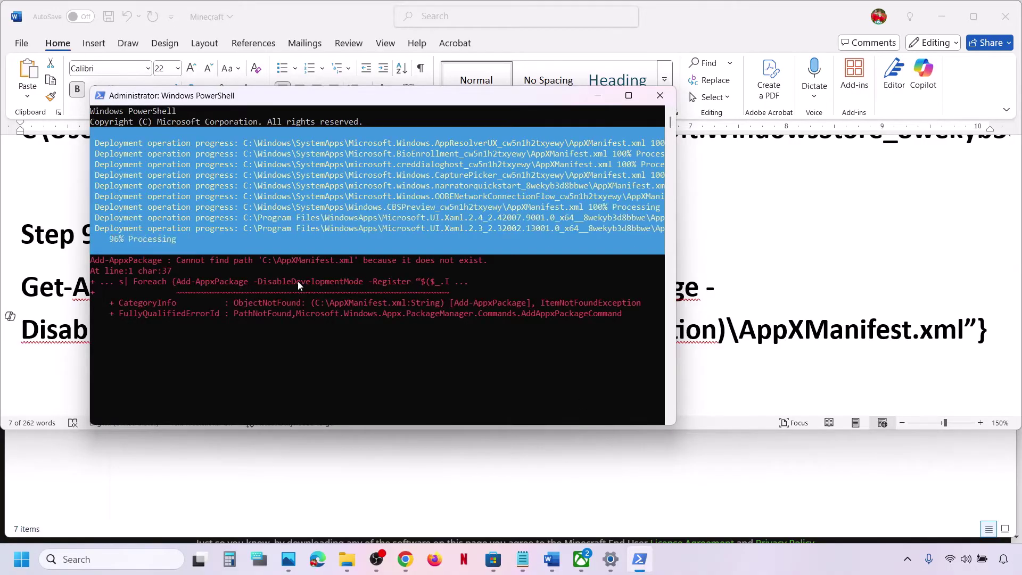
Review the deployment error output, then close the PowerShell console
{"action": "left_click_drag", "start_coordinate": [151, 282], "coordinate": [634, 401]}
{"action": "left_click", "coordinate": [327, 261]}
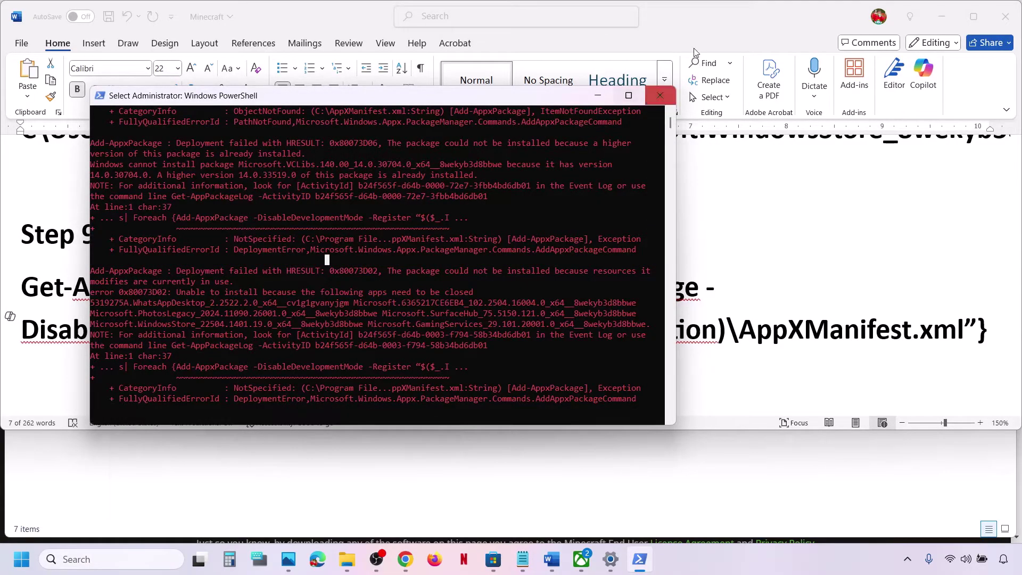
{"action": "left_click", "coordinate": [660, 96]}
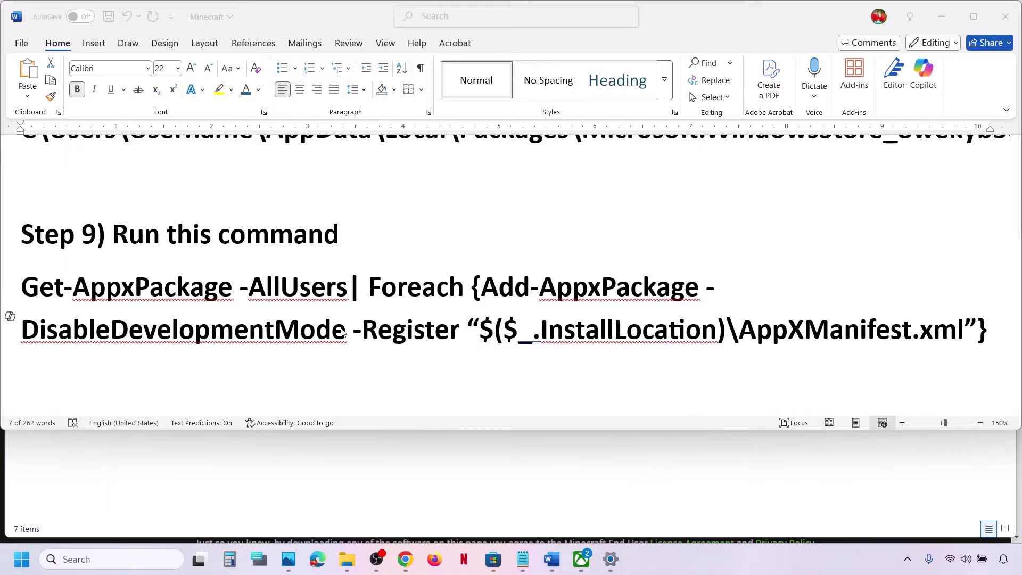
Launch Command Prompt as administrator via a cmd search
{"action": "scroll", "coordinate": [342, 332], "scroll_direction": "down", "scroll_amount": 5}
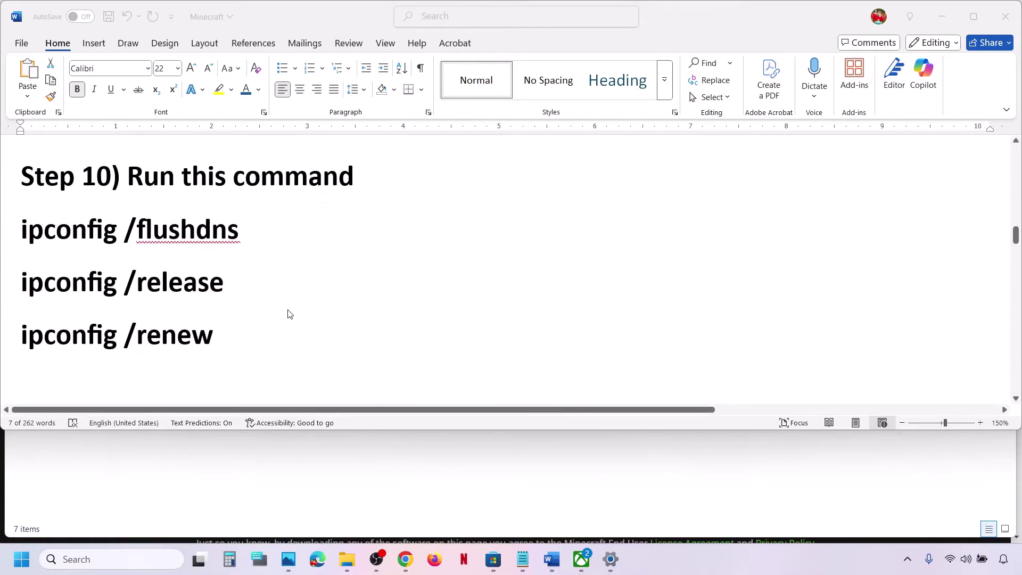
{"action": "left_click", "coordinate": [106, 559]}
{"action": "type", "text": "cmd"}
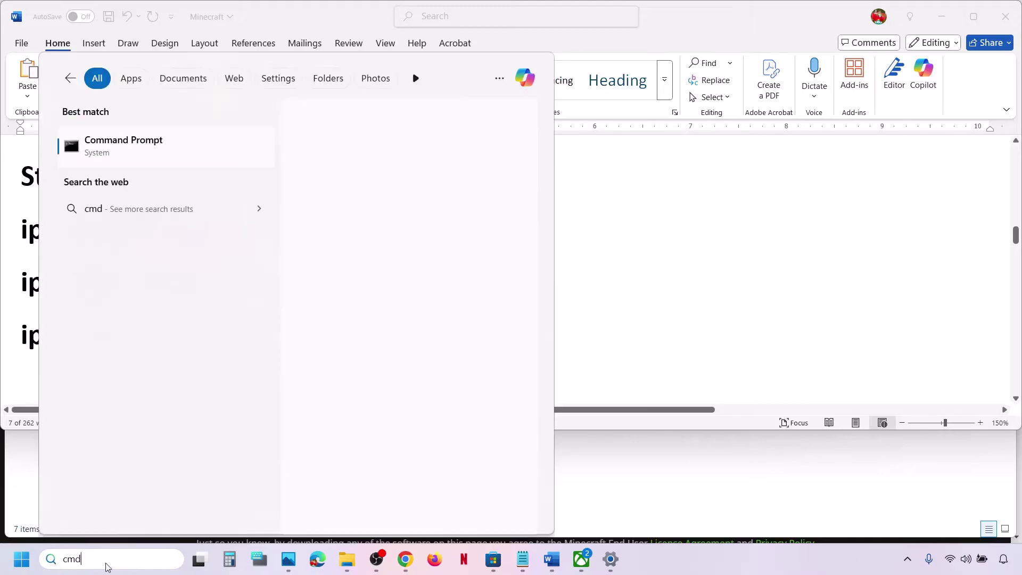
{"action": "right_click", "coordinate": [170, 153]}
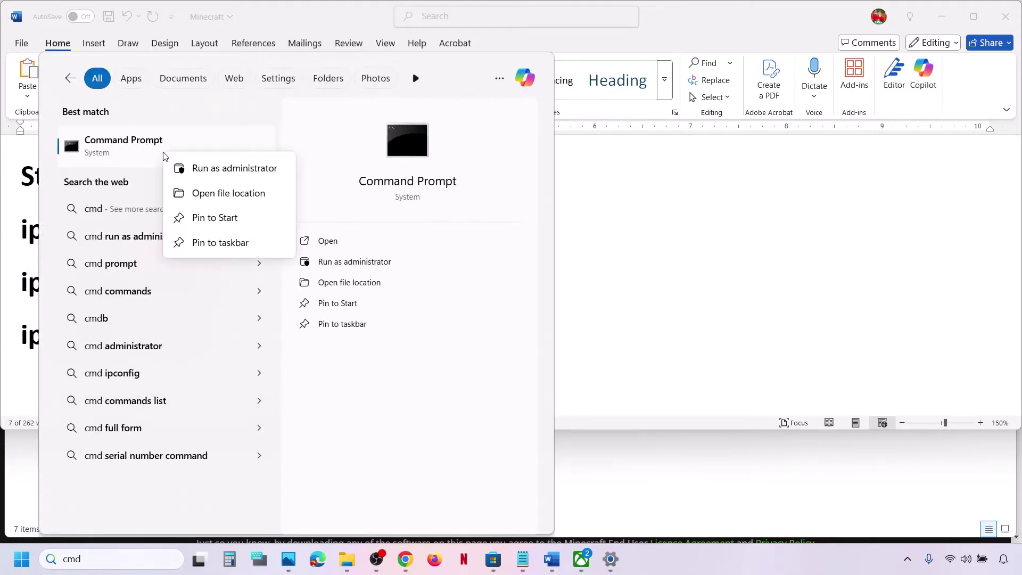
{"action": "left_click", "coordinate": [242, 169]}
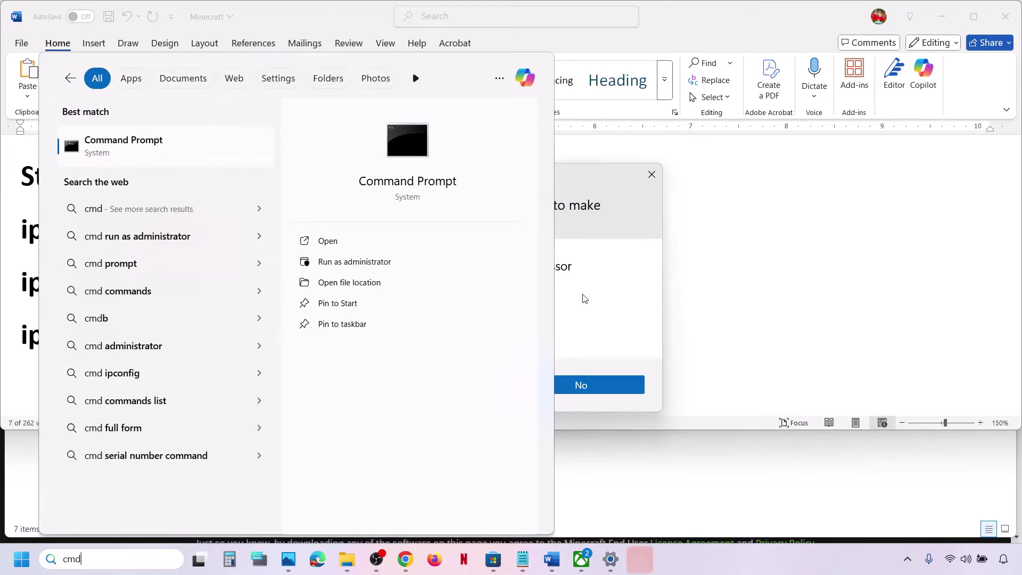
{"action": "left_click", "coordinate": [444, 384]}
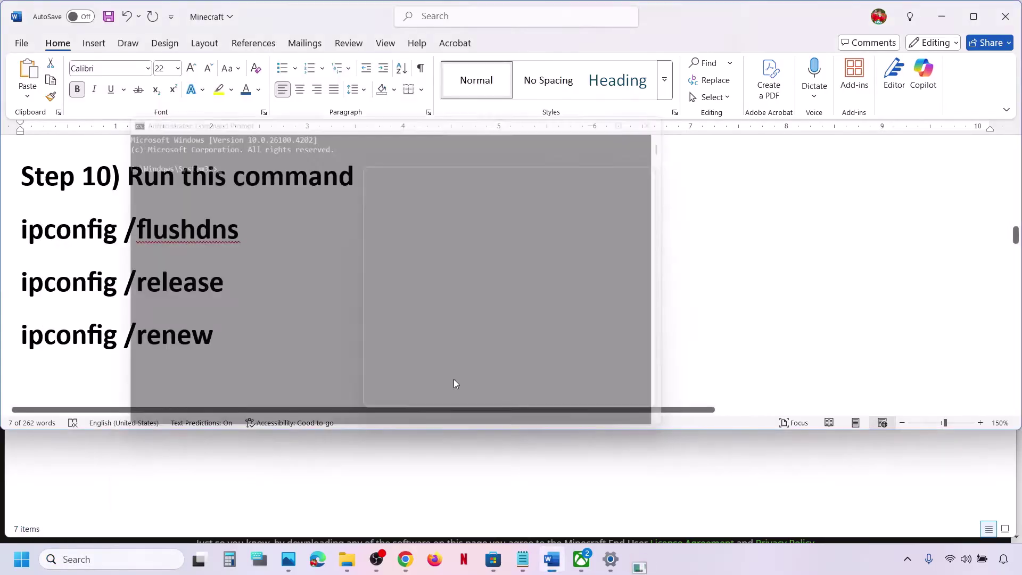
{"action": "left_click", "coordinate": [121, 560]}
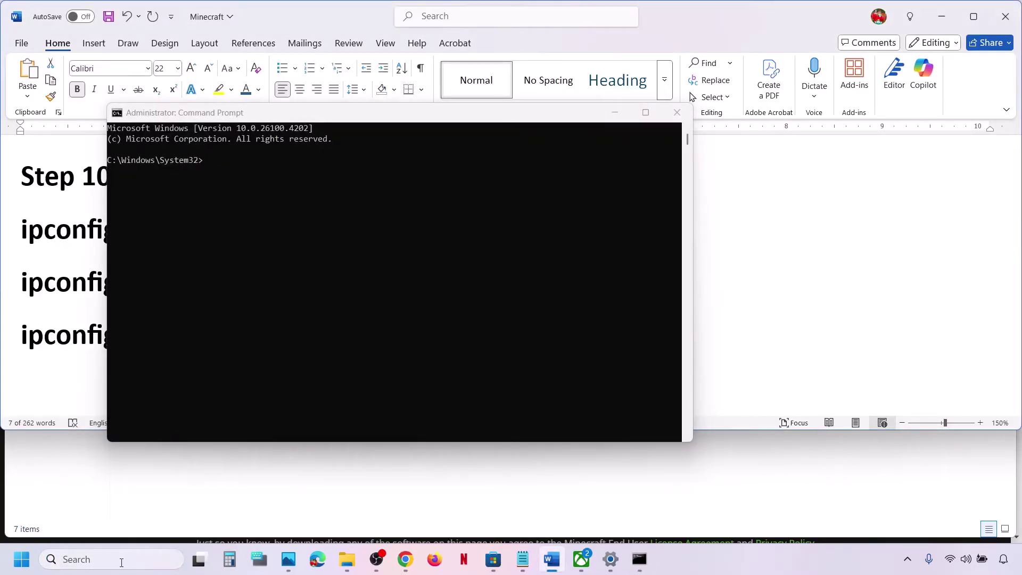
{"action": "type", "text": "cmd"}
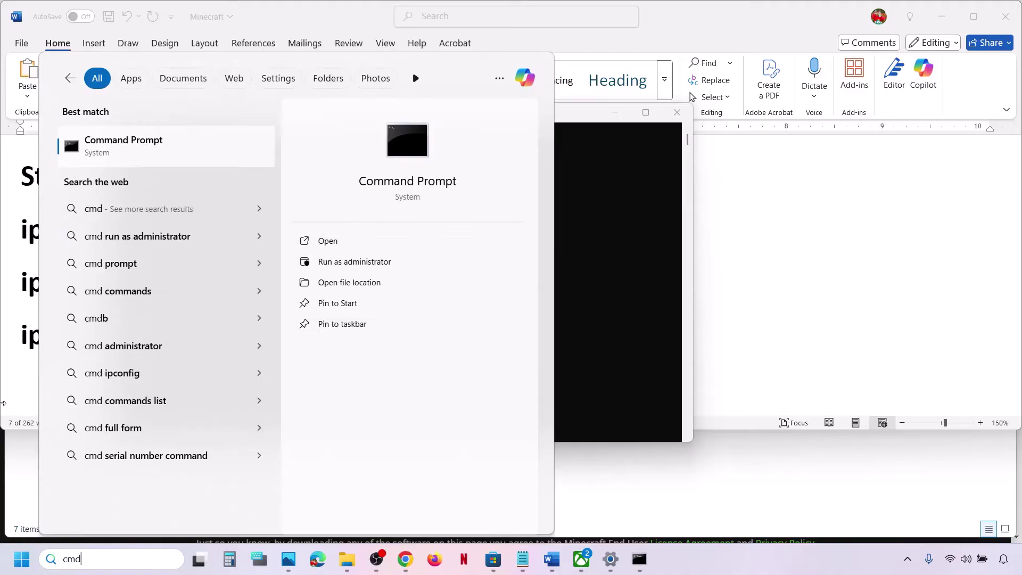
{"action": "right_click", "coordinate": [201, 171]}
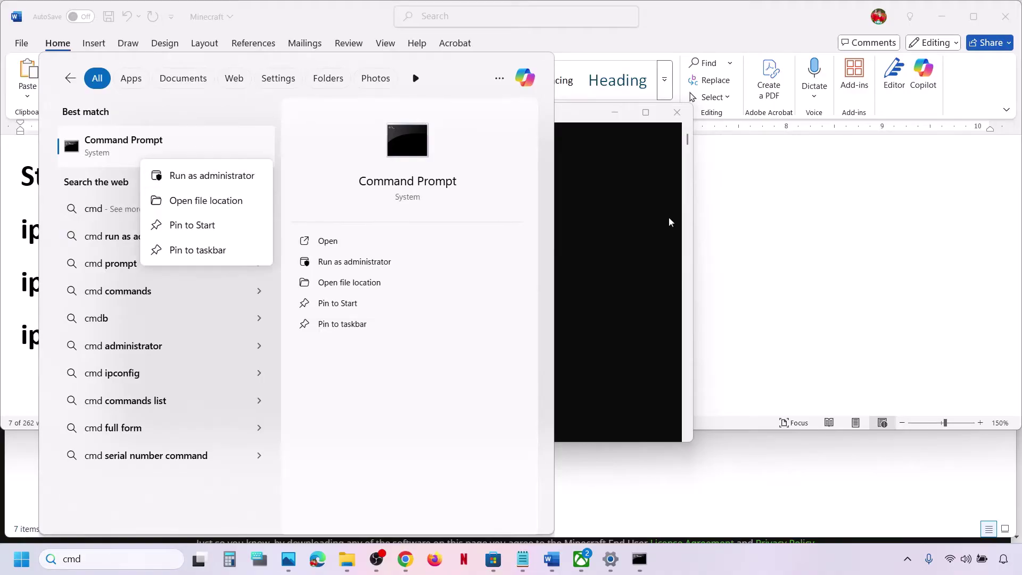
{"action": "left_click", "coordinate": [682, 224]}
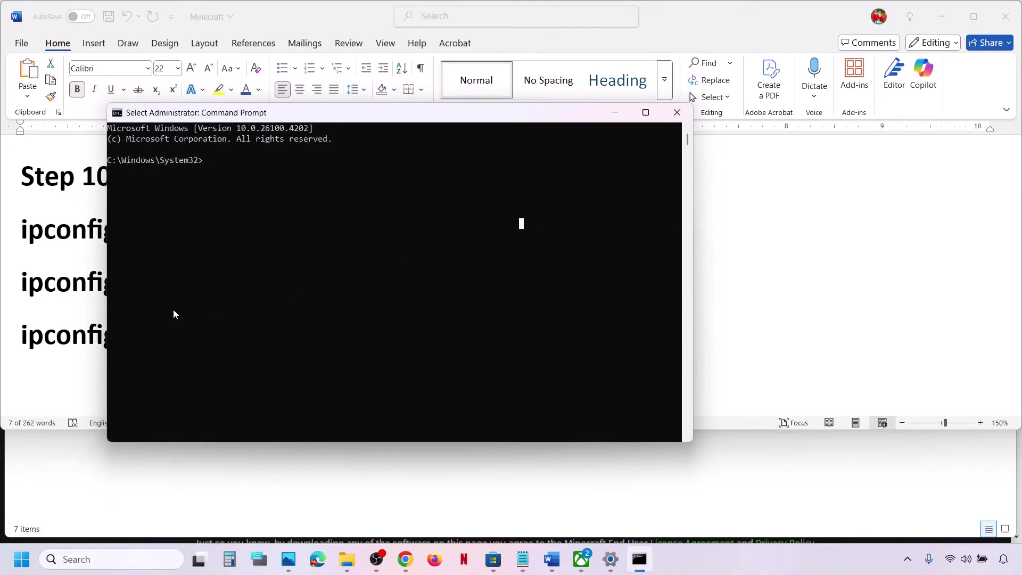
{"action": "left_click", "coordinate": [20, 268]}
Run ipconfig /flushdns from the guide in the admin Command Prompt
{"action": "left_click_drag", "start_coordinate": [253, 234], "coordinate": [49, 233]}
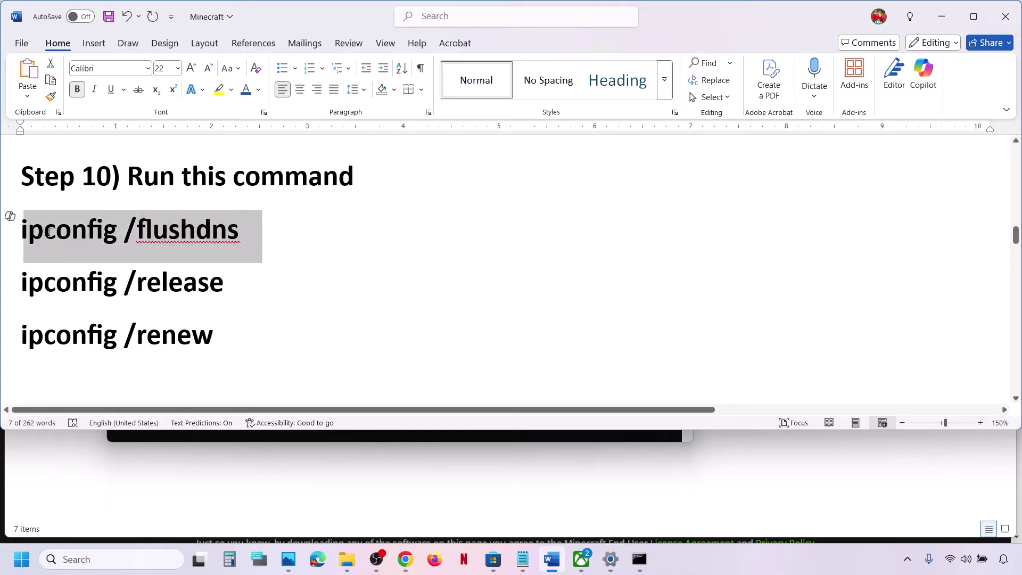
{"action": "left_click", "coordinate": [639, 559]}
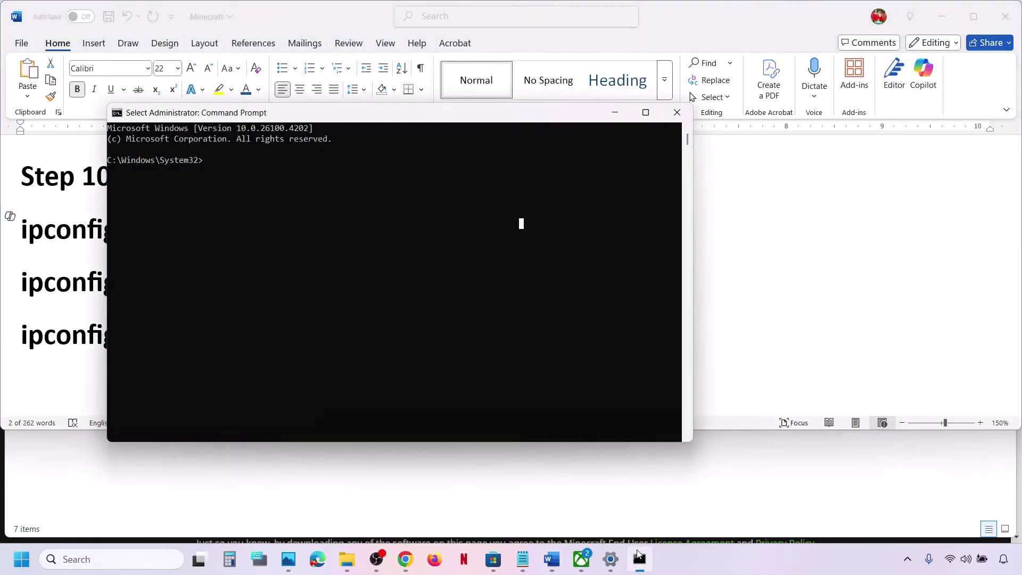
{"action": "right_click", "coordinate": [409, 234]}
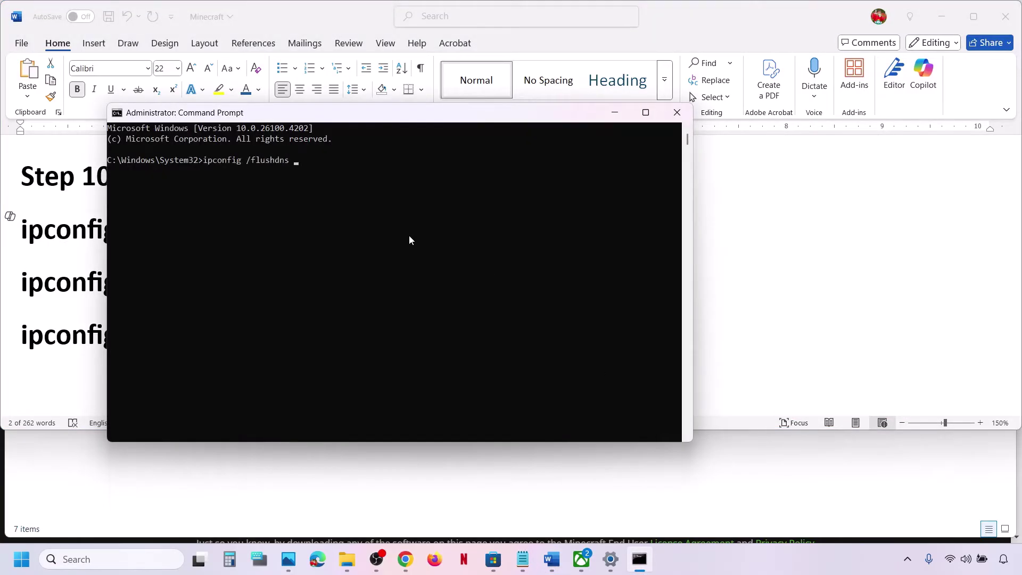
{"action": "key", "text": "Return"}
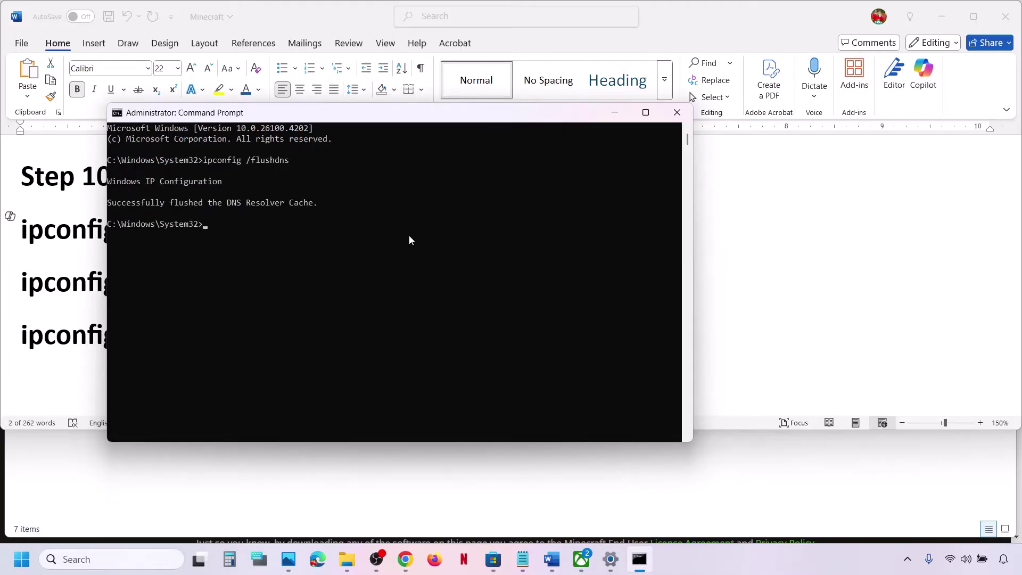
Copy and run ipconfig /release in the admin Command Prompt
{"action": "left_click", "coordinate": [739, 218]}
{"action": "left_click_drag", "start_coordinate": [229, 281], "coordinate": [38, 289]}
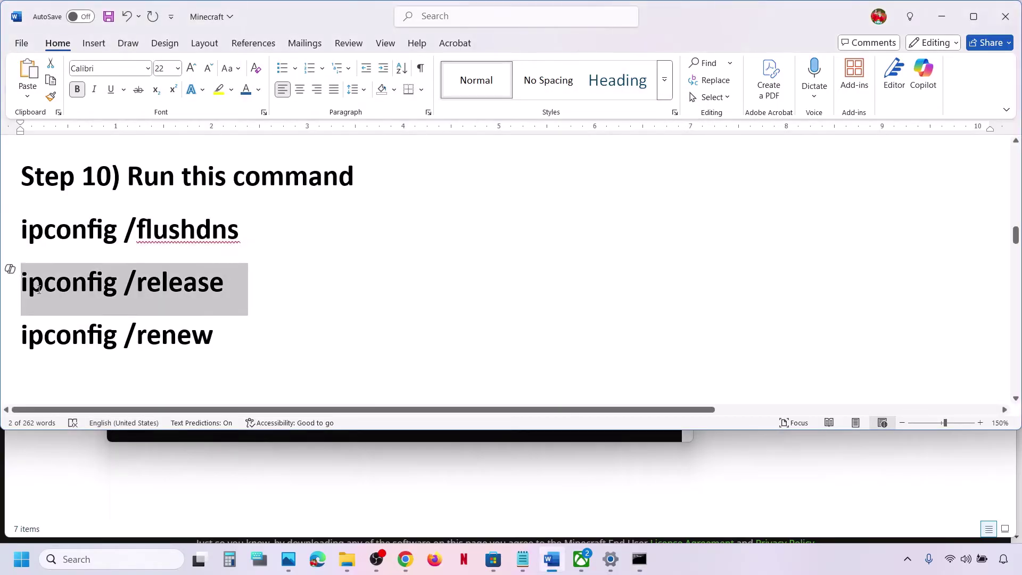
{"action": "key", "text": "ctrl+c"}
{"action": "key", "text": "alt+Tab"}
{"action": "key", "text": "ctrl+v"}
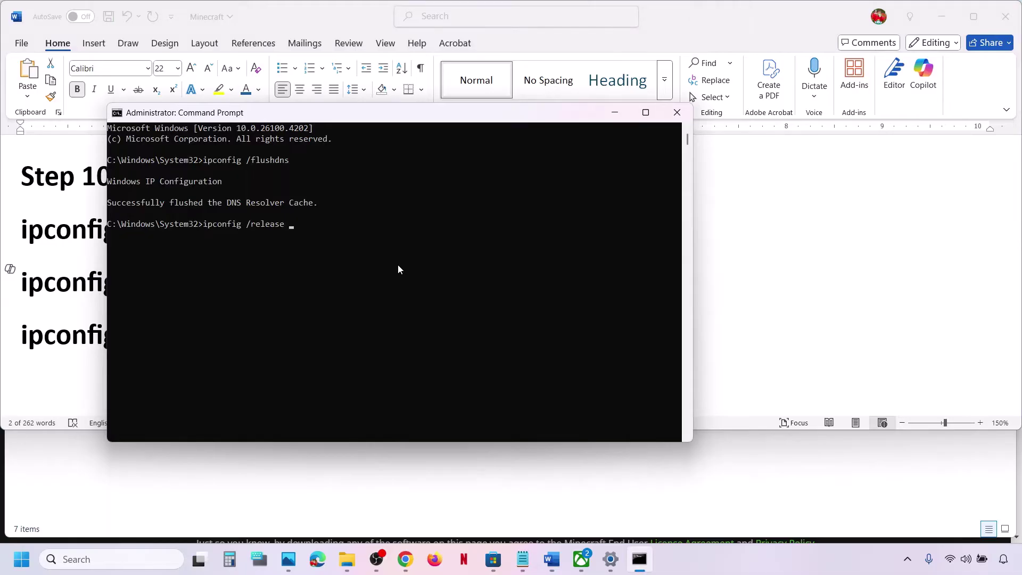
{"action": "key", "text": "Return"}
{"action": "key", "text": "alt+Tab"}
Copy and run ipconfig /renew, then close the command console
{"action": "left_click_drag", "start_coordinate": [232, 337], "coordinate": [46, 346]}
{"action": "key", "text": "ctrl+c"}
{"action": "key", "text": "alt+Tab"}
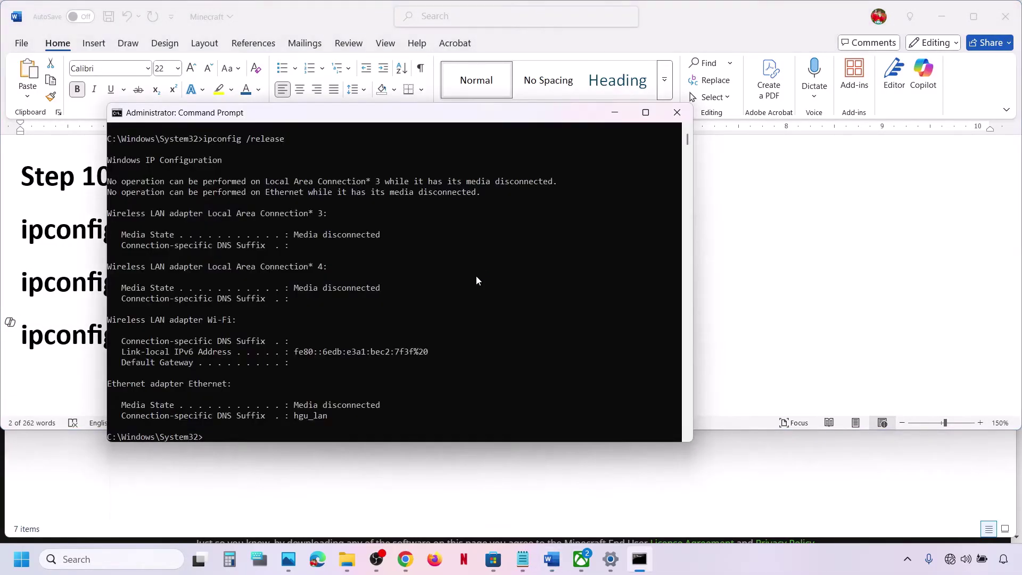
{"action": "key", "text": "ctrl+v"}
{"action": "key", "text": "Return"}
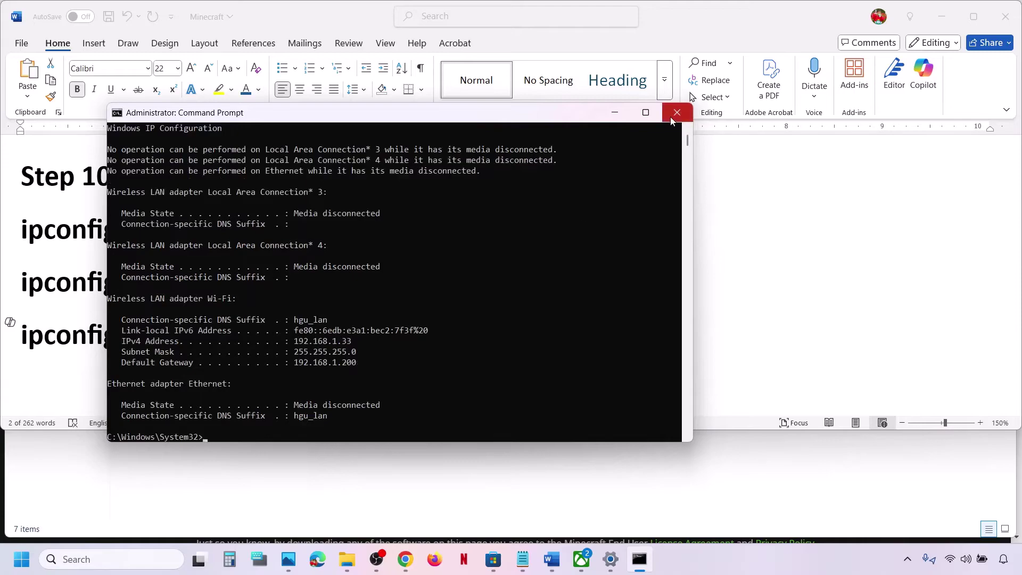
{"action": "left_click", "coordinate": [671, 114]}
Enlarge the Step 11 TokenBroker path paragraph to 14 pt, then show This PC in File Explorer
{"action": "scroll", "coordinate": [250, 330], "scroll_direction": "down", "scroll_amount": 2}
{"action": "scroll", "coordinate": [249, 331], "scroll_direction": "down", "scroll_amount": 4}
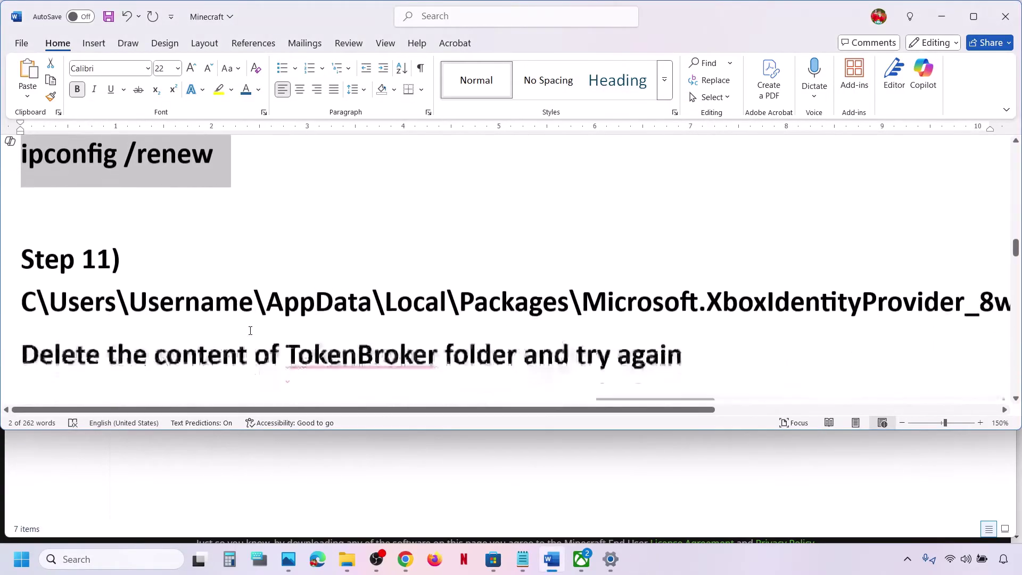
{"action": "double_click", "coordinate": [297, 287]}
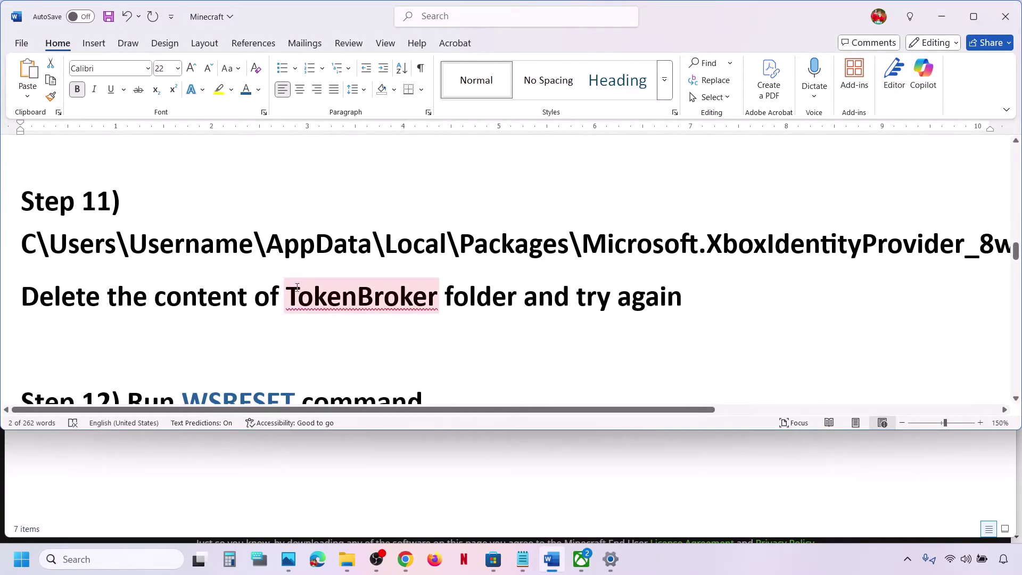
{"action": "key", "text": "Right"}
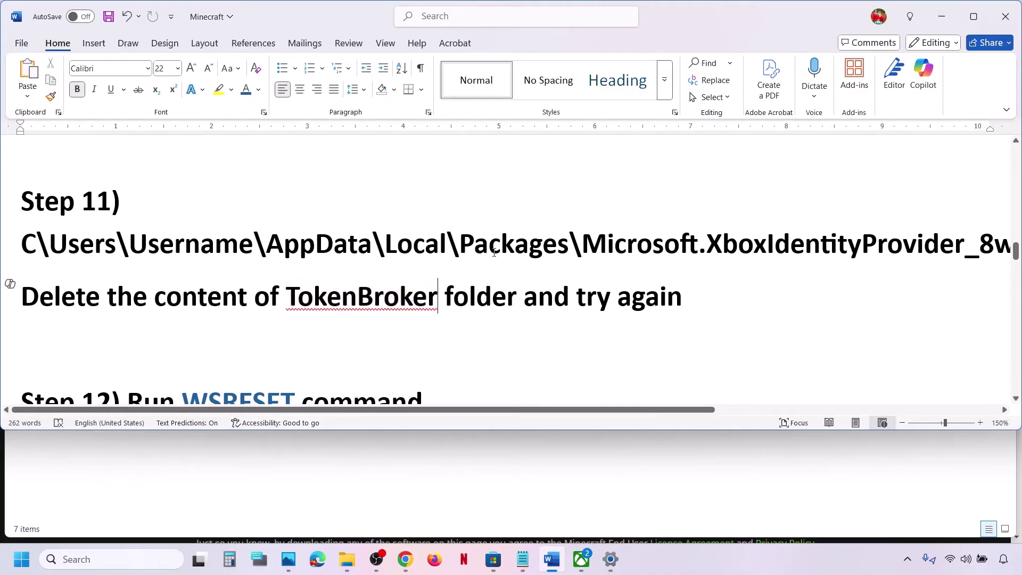
{"action": "triple_click", "coordinate": [503, 244]}
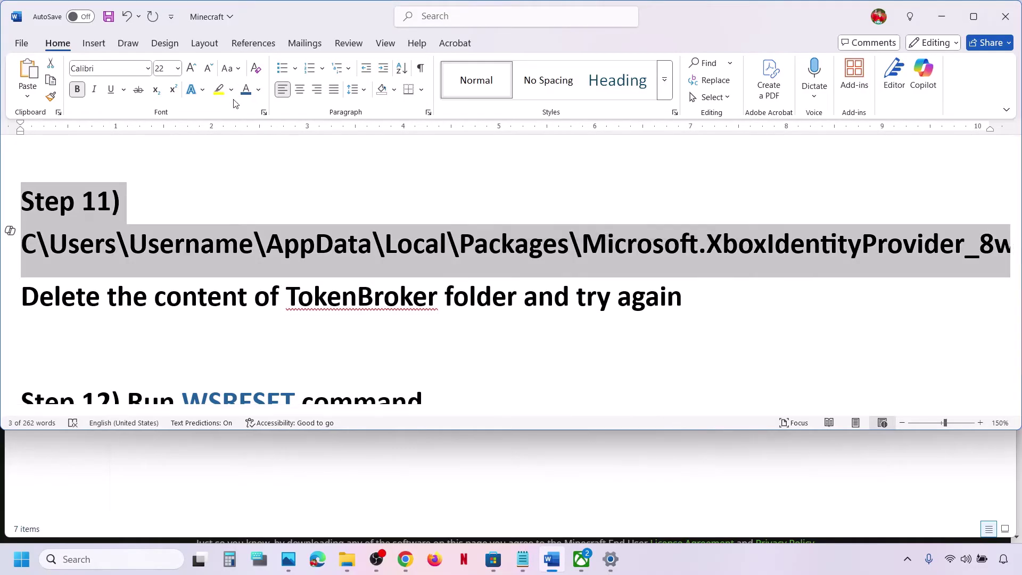
{"action": "left_click", "coordinate": [177, 68]}
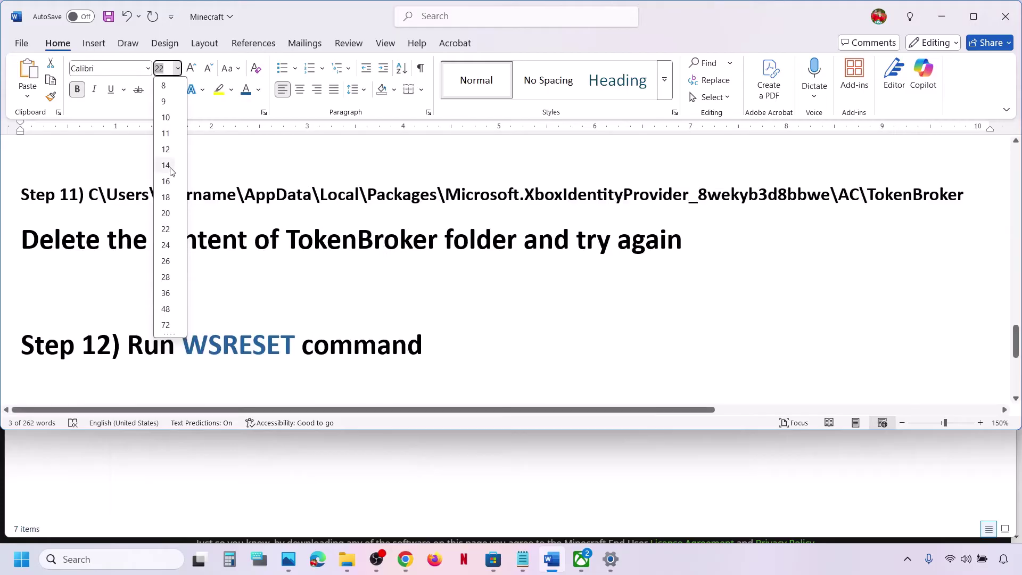
{"action": "left_click", "coordinate": [169, 169]}
{"action": "left_click", "coordinate": [260, 221]}
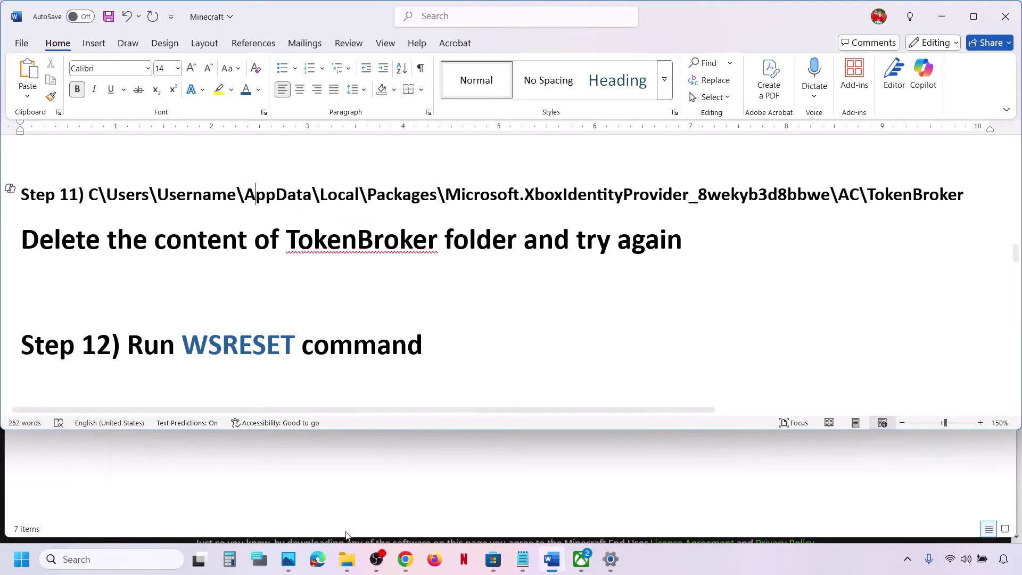
{"action": "key", "text": "alt+Tab"}
{"action": "left_click", "coordinate": [63, 299]}
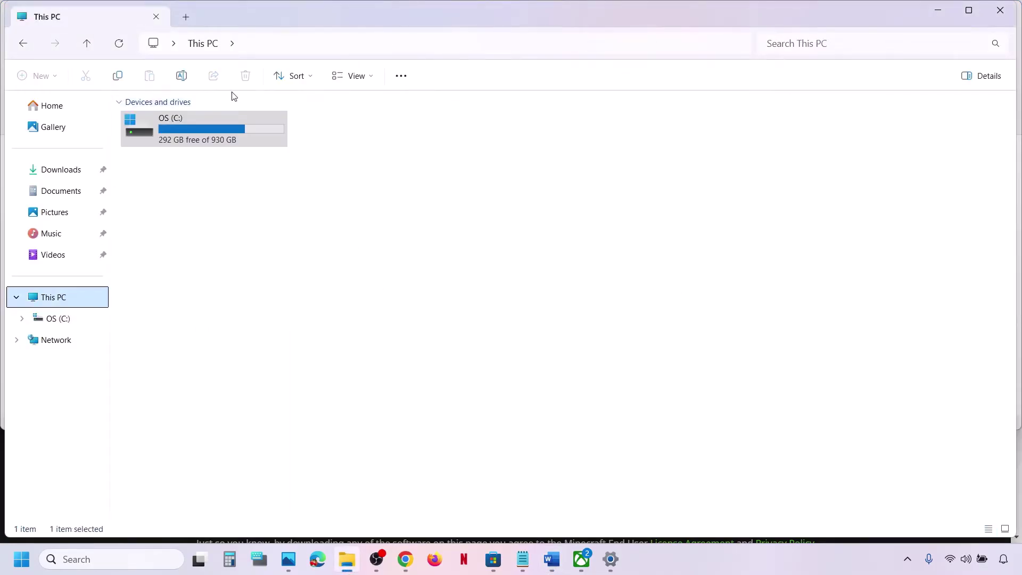
Browse from OS (C:) through Users and the user's profile into AppData\Local
{"action": "double_click", "coordinate": [173, 136]}
{"action": "key", "text": "alt+Tab"}
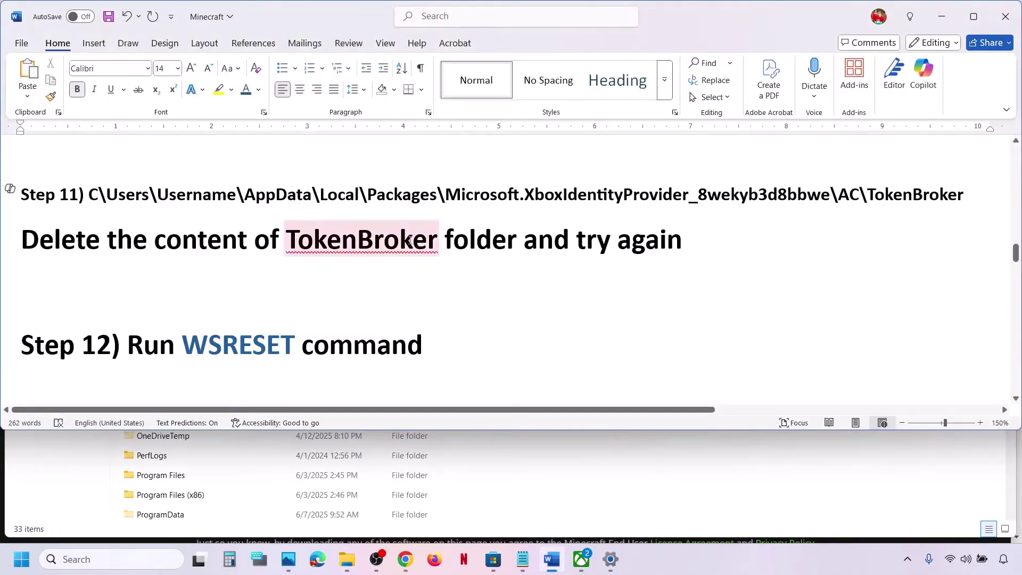
{"action": "key", "text": "alt+Tab"}
{"action": "scroll", "coordinate": [191, 406], "scroll_direction": "down", "scroll_amount": 5}
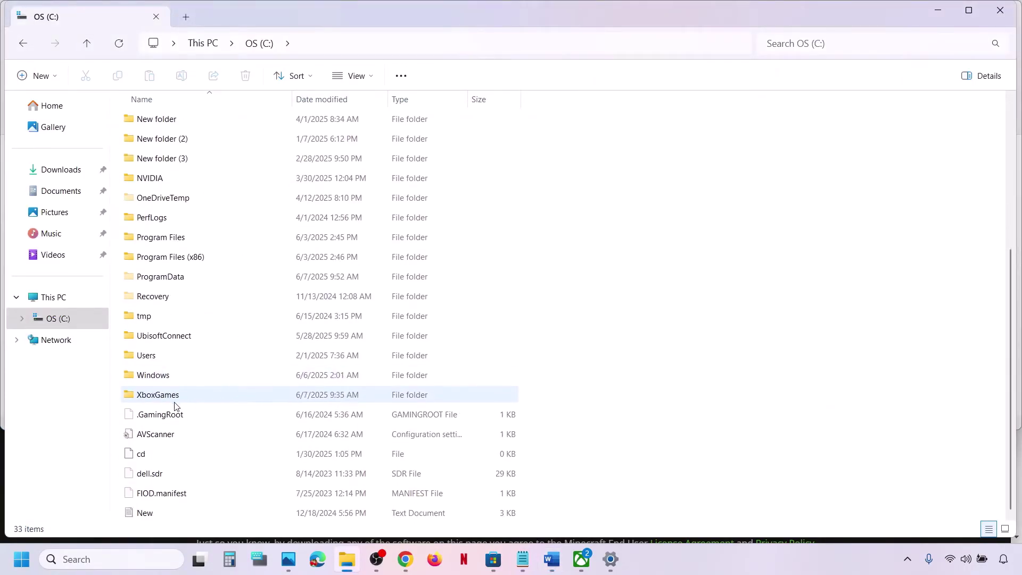
{"action": "double_click", "coordinate": [149, 355]}
{"action": "left_click", "coordinate": [161, 118]}
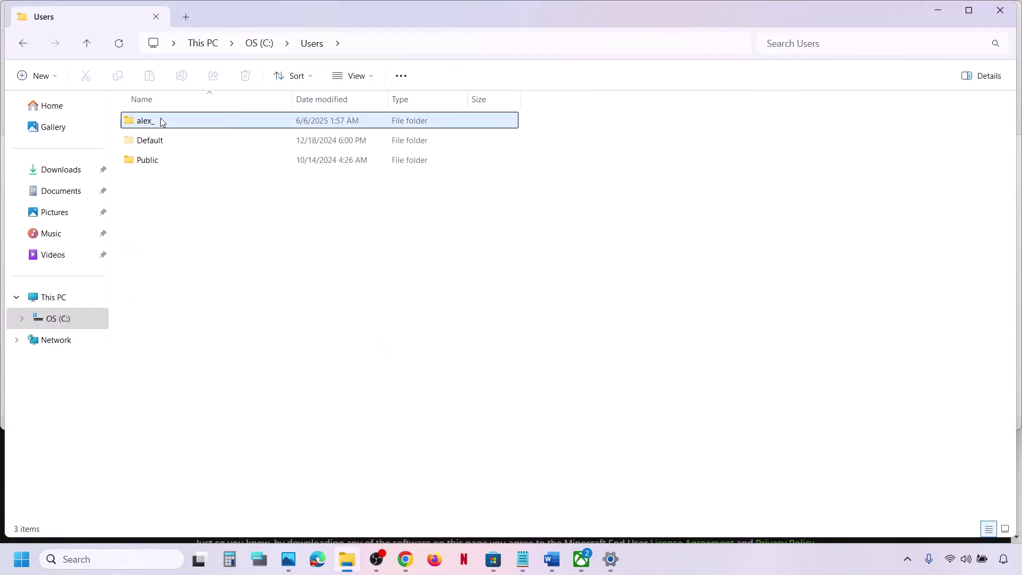
{"action": "double_click", "coordinate": [161, 118]}
{"action": "key", "text": "alt+Tab"}
{"action": "key", "text": "alt+Tab"}
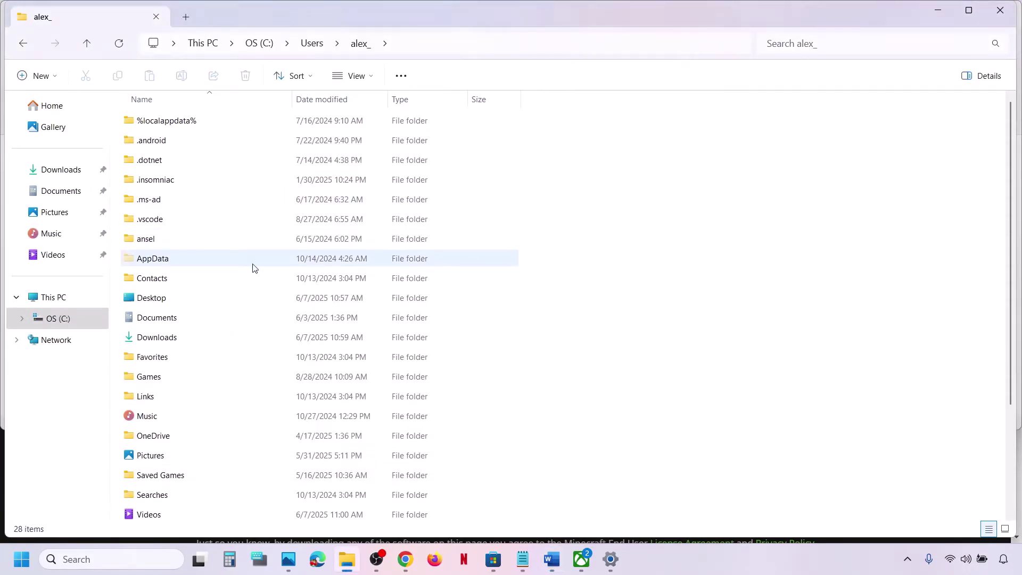
{"action": "left_click", "coordinate": [166, 260]}
{"action": "double_click", "coordinate": [166, 260]}
{"action": "left_click", "coordinate": [160, 126]}
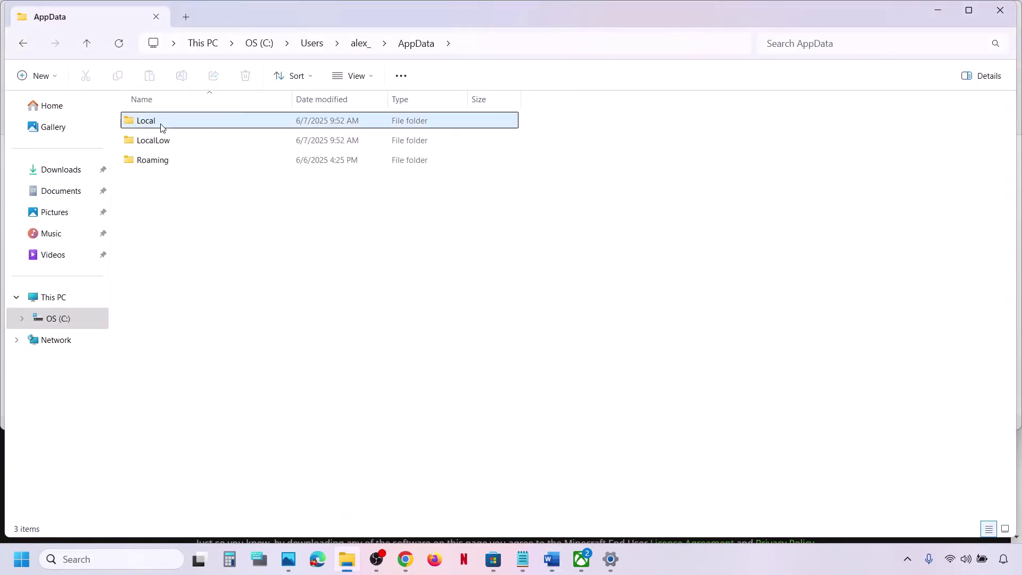
{"action": "double_click", "coordinate": [161, 125]}
Find and open the Microsoft.XboxIdentityProvider_8wekyb3d8bbwe folder under Packages
{"action": "key", "text": "alt+Tab"}
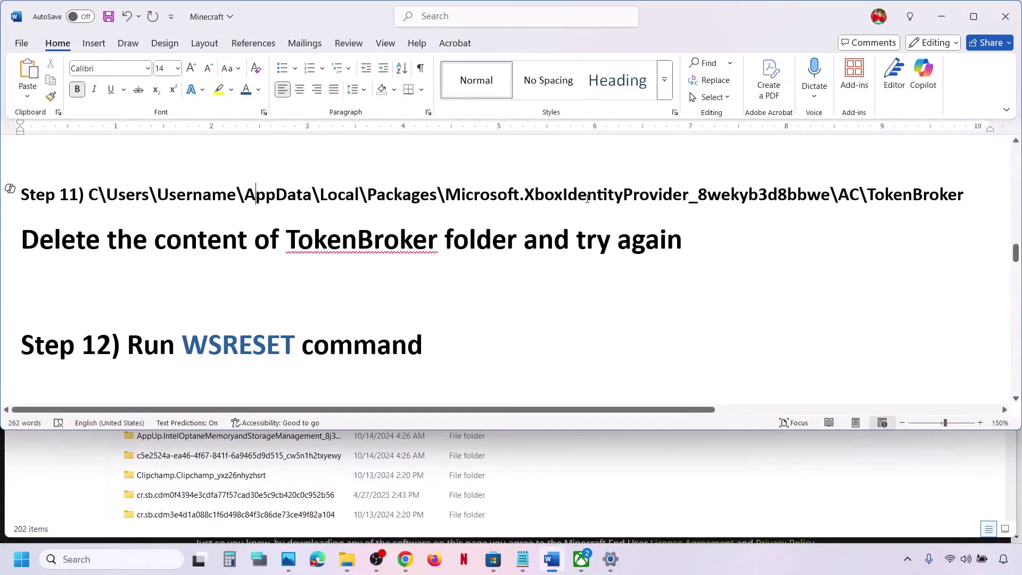
{"action": "key", "text": "alt+Tab"}
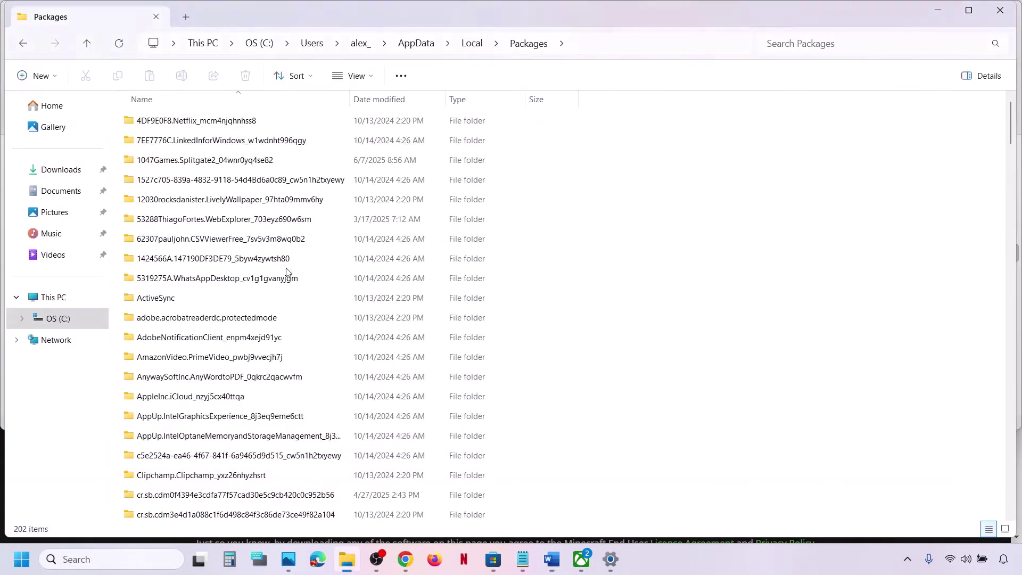
{"action": "scroll", "coordinate": [239, 400], "scroll_direction": "down", "scroll_amount": 8}
{"action": "scroll", "coordinate": [240, 402], "scroll_direction": "down", "scroll_amount": 20}
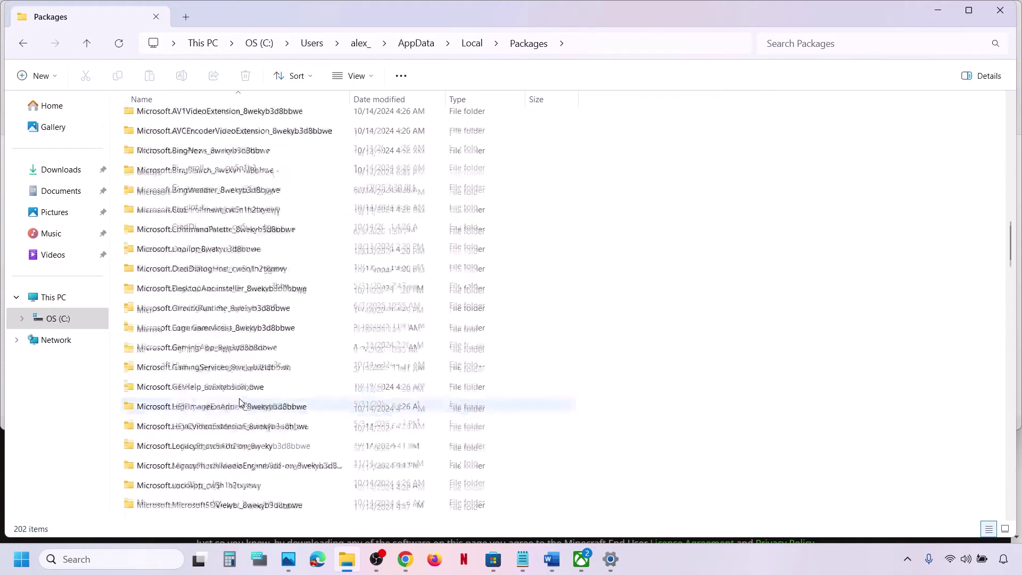
{"action": "scroll", "coordinate": [239, 401], "scroll_direction": "down", "scroll_amount": 9}
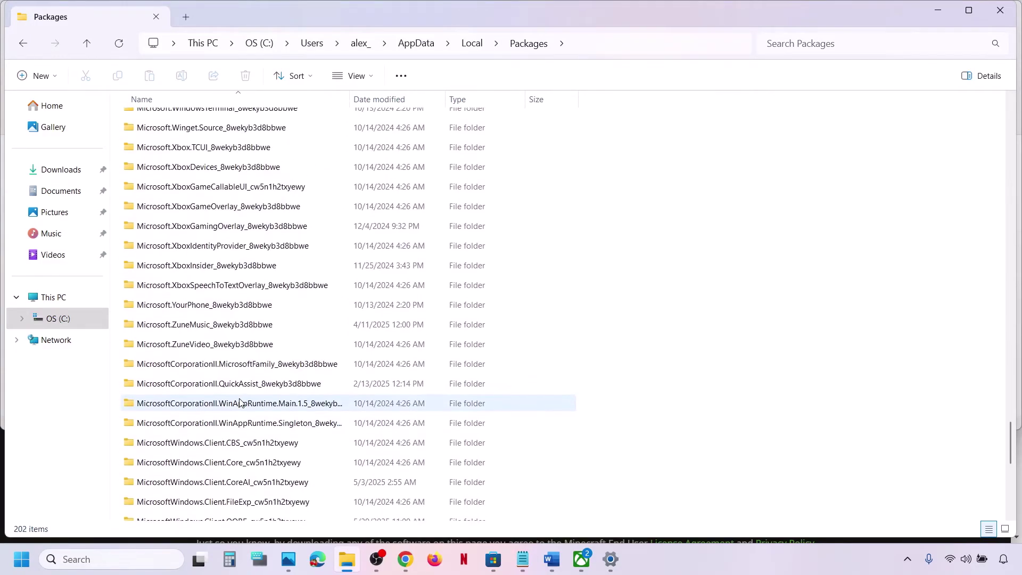
{"action": "scroll", "coordinate": [239, 402], "scroll_direction": "up", "scroll_amount": 1}
{"action": "scroll", "coordinate": [239, 402], "scroll_direction": "down", "scroll_amount": 1}
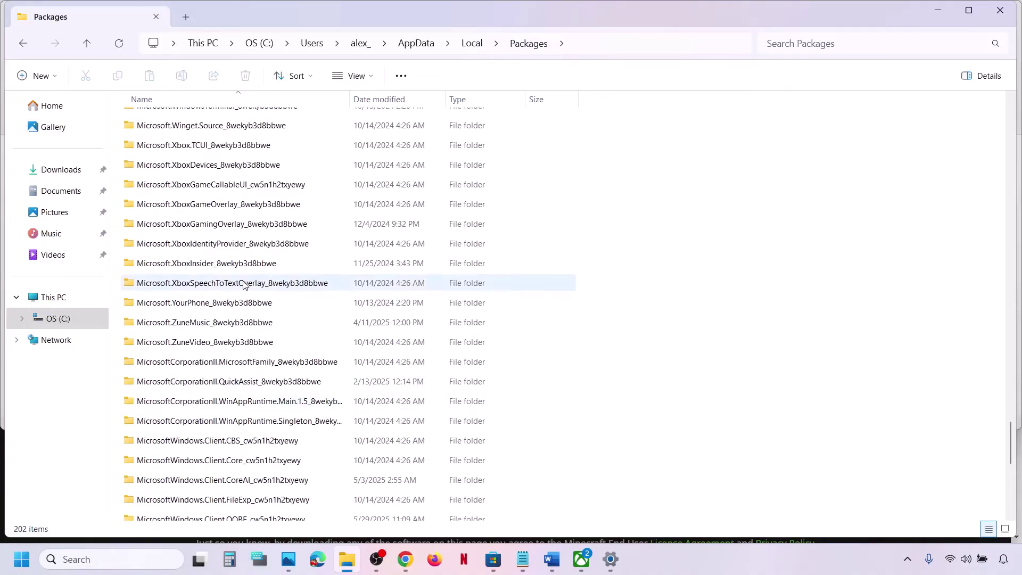
{"action": "left_click", "coordinate": [207, 247]}
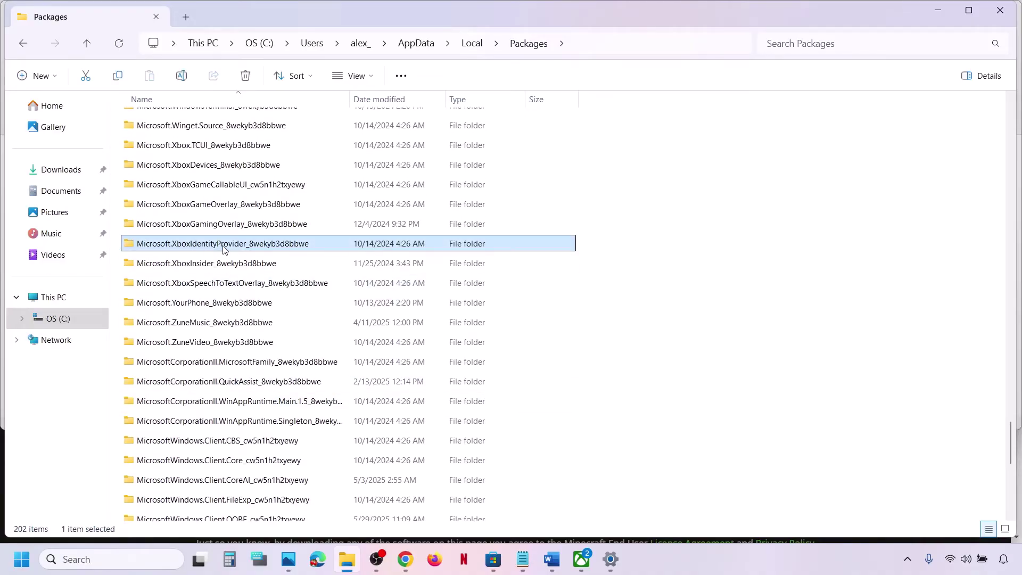
{"action": "double_click", "coordinate": [251, 247]}
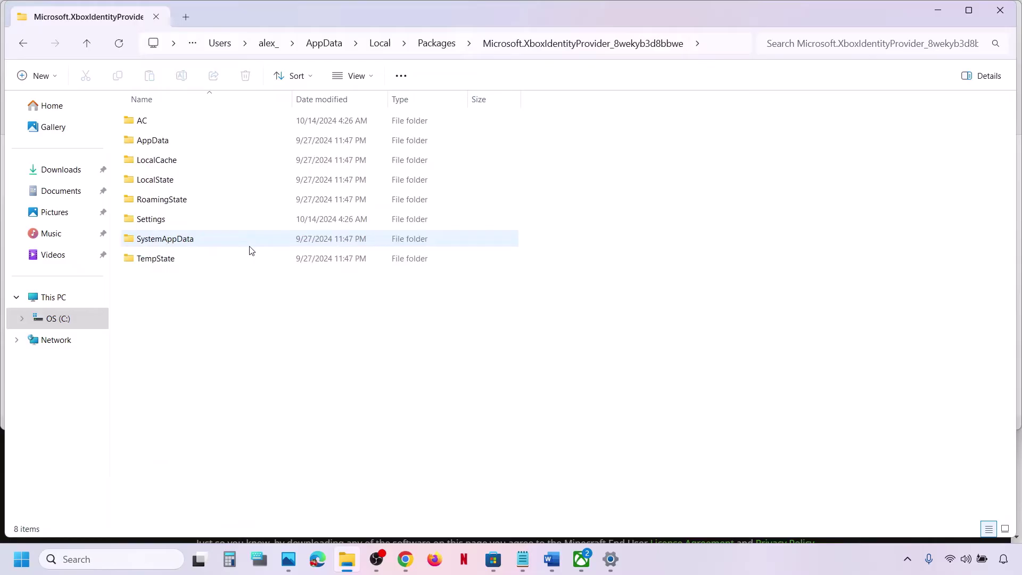
Open AC\TokenBroker and delete its Accounts and Cache folders
{"action": "key", "text": "alt+Tab"}
{"action": "key", "text": "alt+Tab"}
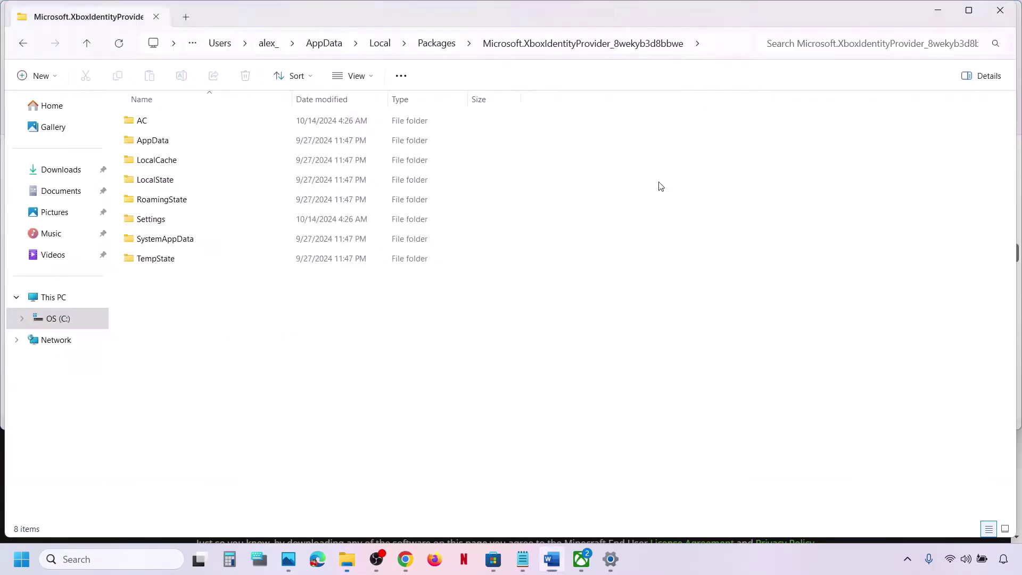
{"action": "left_click", "coordinate": [156, 126]}
{"action": "double_click", "coordinate": [157, 127]}
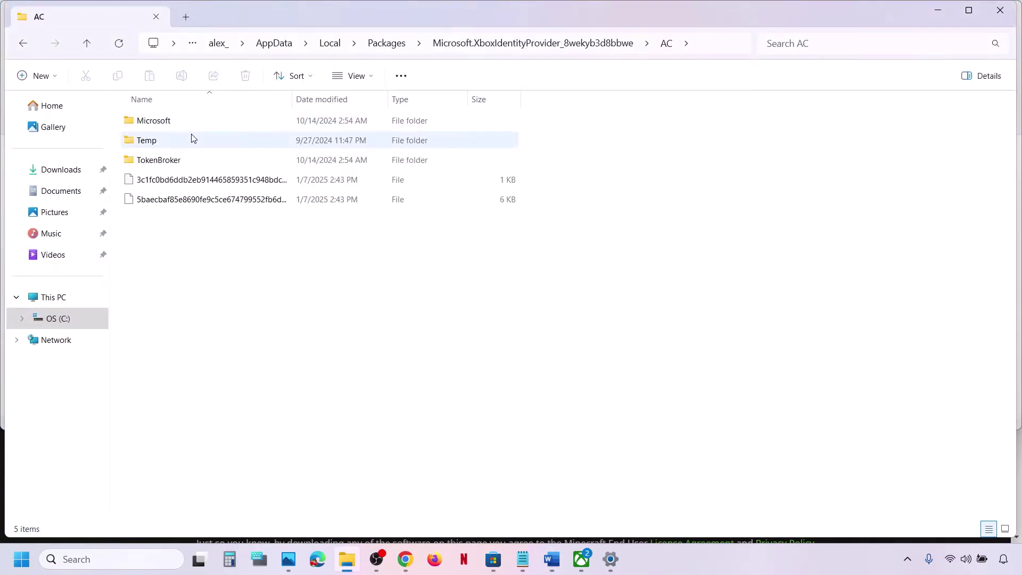
{"action": "double_click", "coordinate": [166, 160]}
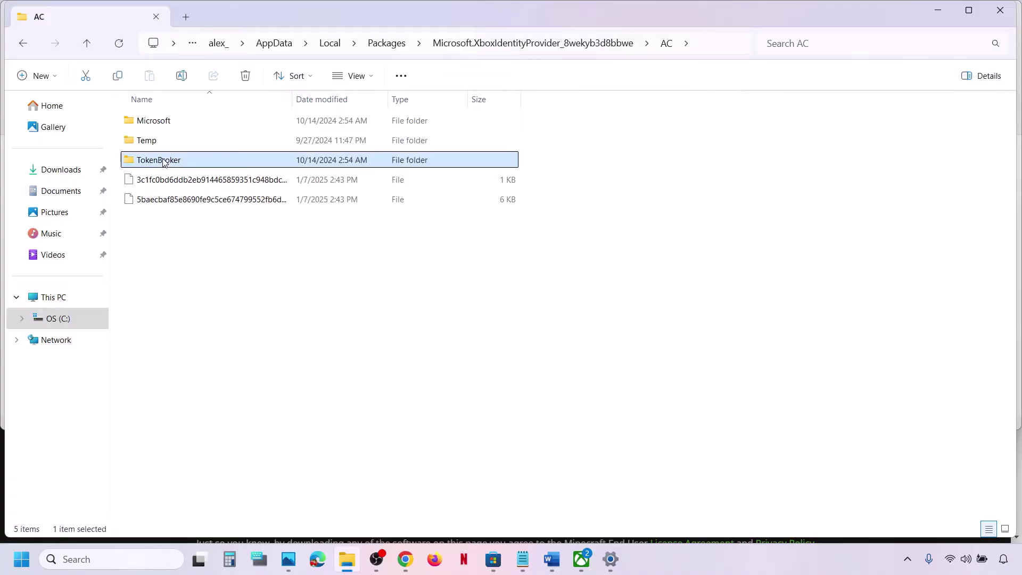
{"action": "left_click_drag", "start_coordinate": [422, 267], "coordinate": [148, 114]}
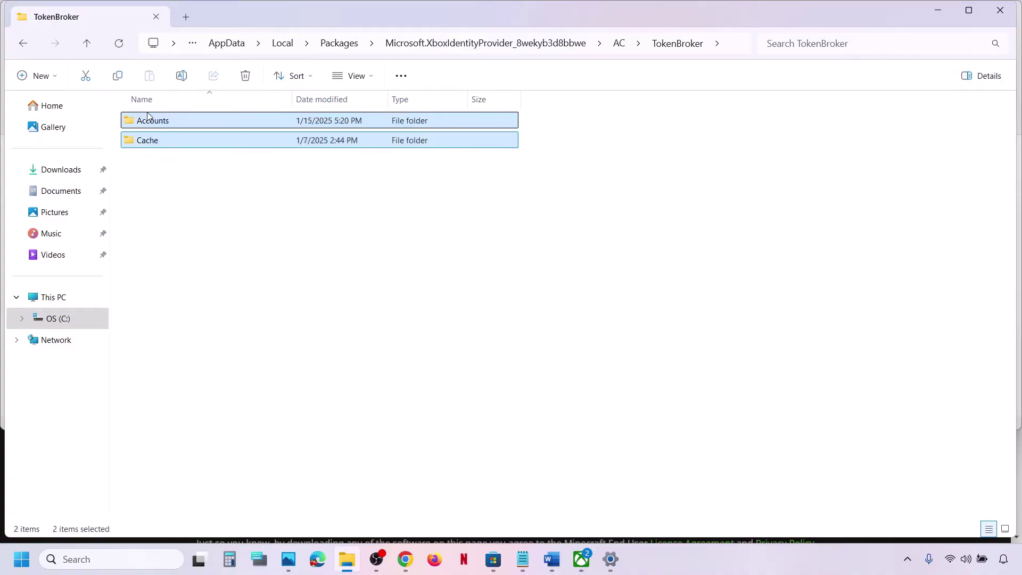
{"action": "right_click", "coordinate": [164, 119]}
{"action": "left_click", "coordinate": [305, 137]}
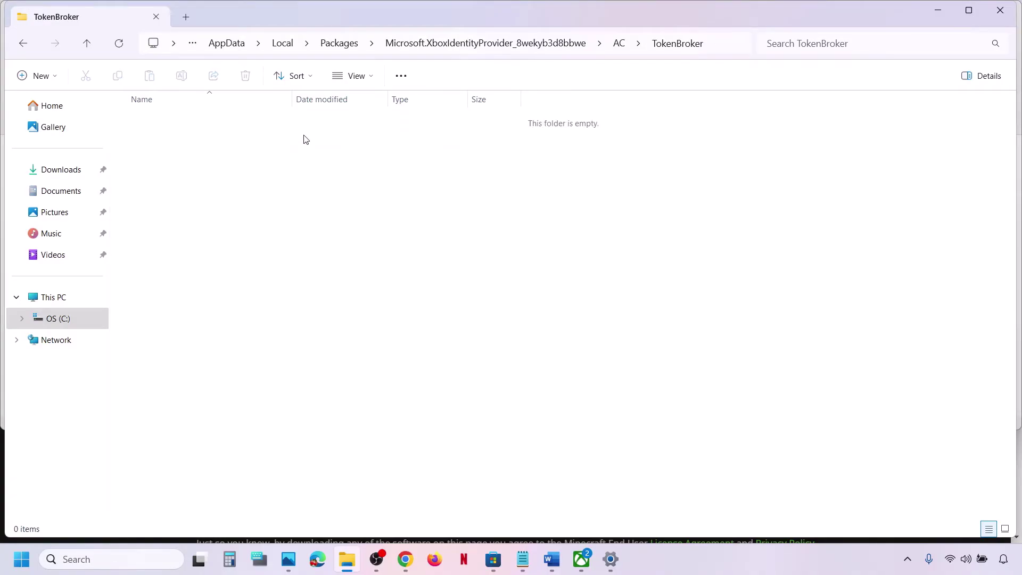
Close File Explorer and run WSRESET from Windows search to reset the Store
{"action": "left_click", "coordinate": [1000, 11]}
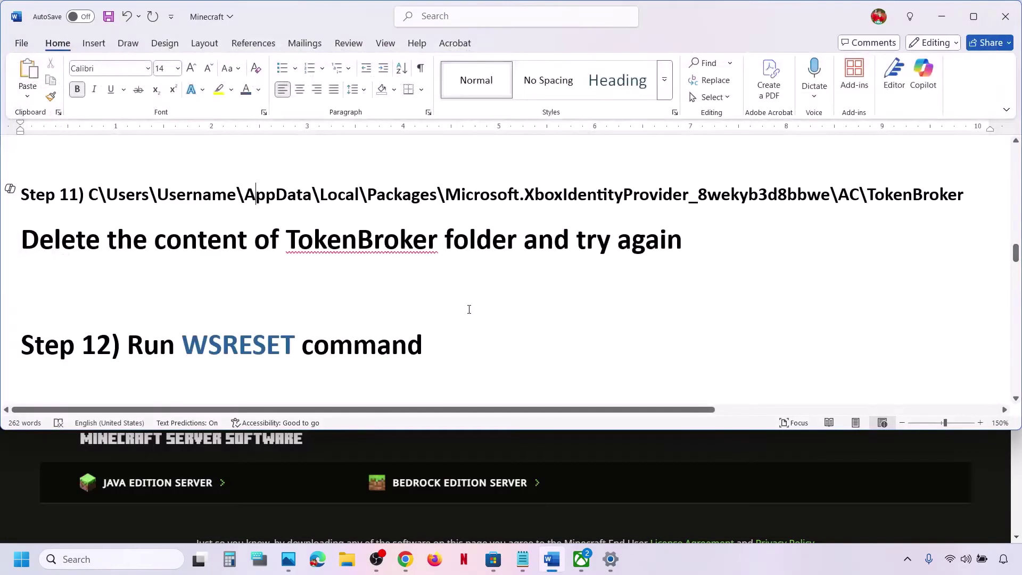
{"action": "double_click", "coordinate": [247, 344]}
{"action": "key", "text": "ctrl+c"}
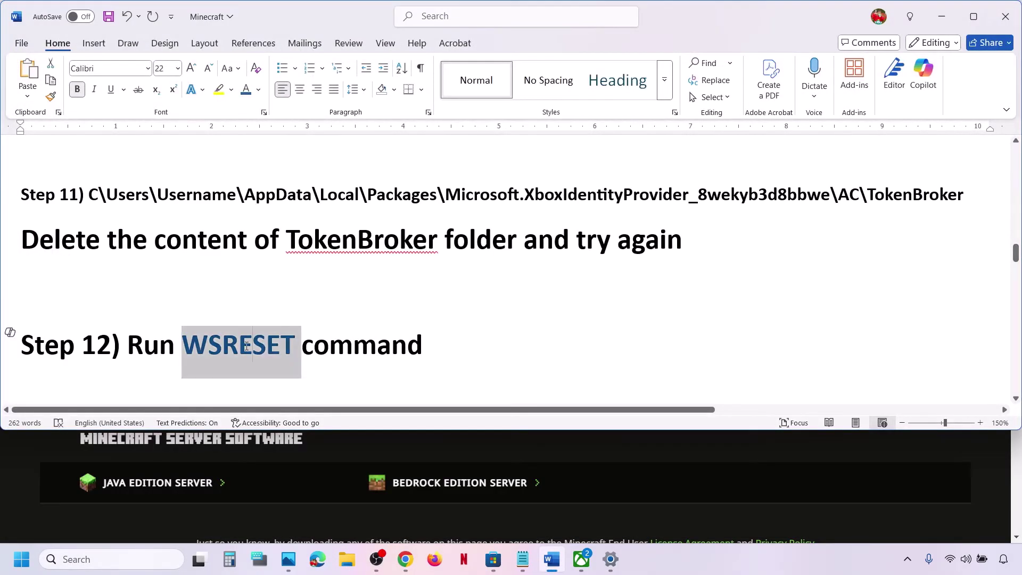
{"action": "left_click", "coordinate": [104, 551]}
{"action": "key", "text": "ctrl+v"}
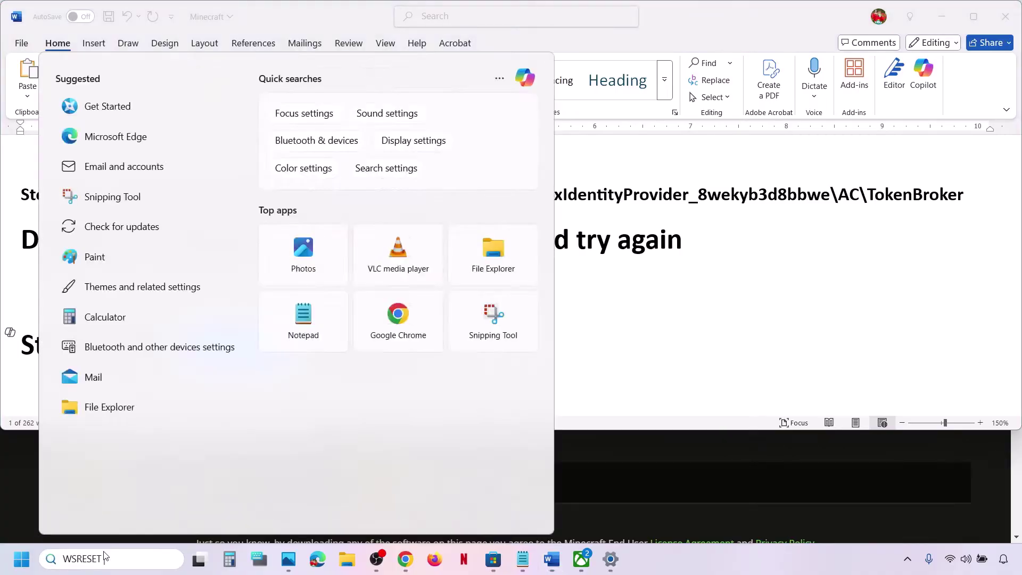
{"action": "left_click", "coordinate": [128, 154]}
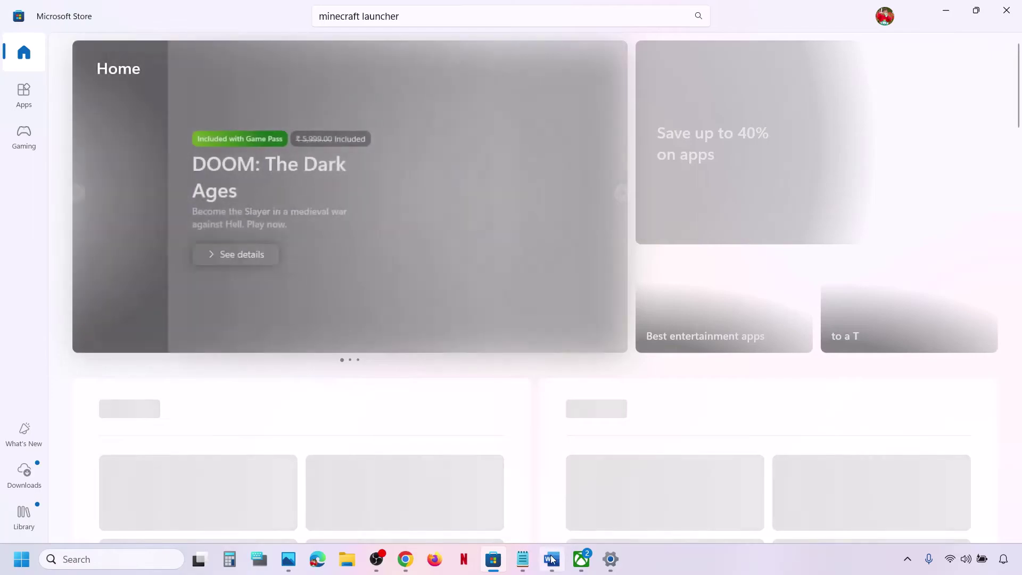
Scroll the guide to Step 13 and highlight its Store sign-out and sign-in instruction
{"action": "left_click", "coordinate": [552, 559]}
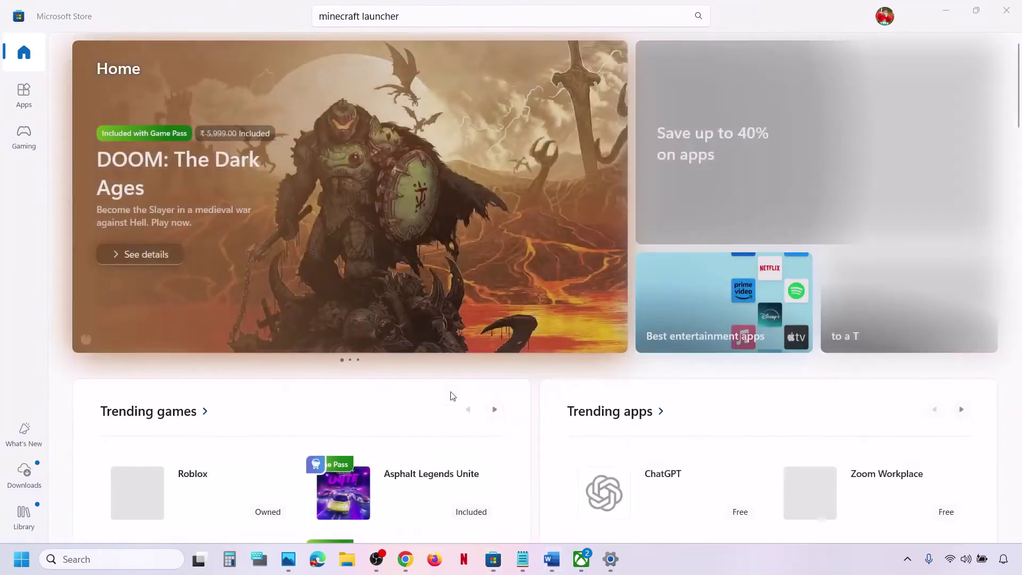
{"action": "left_click", "coordinate": [553, 562]}
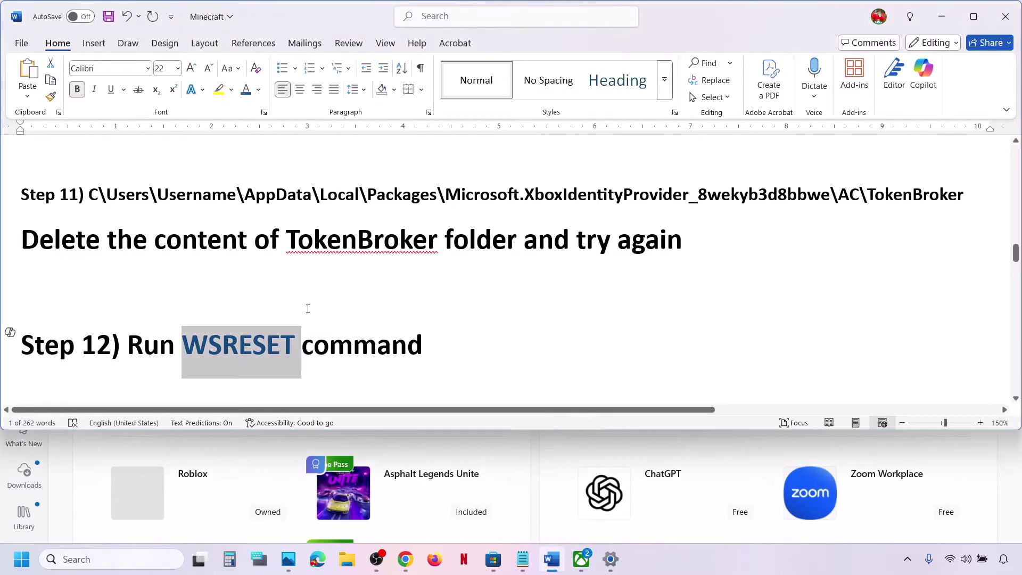
{"action": "scroll", "coordinate": [305, 304], "scroll_direction": "down", "scroll_amount": 4}
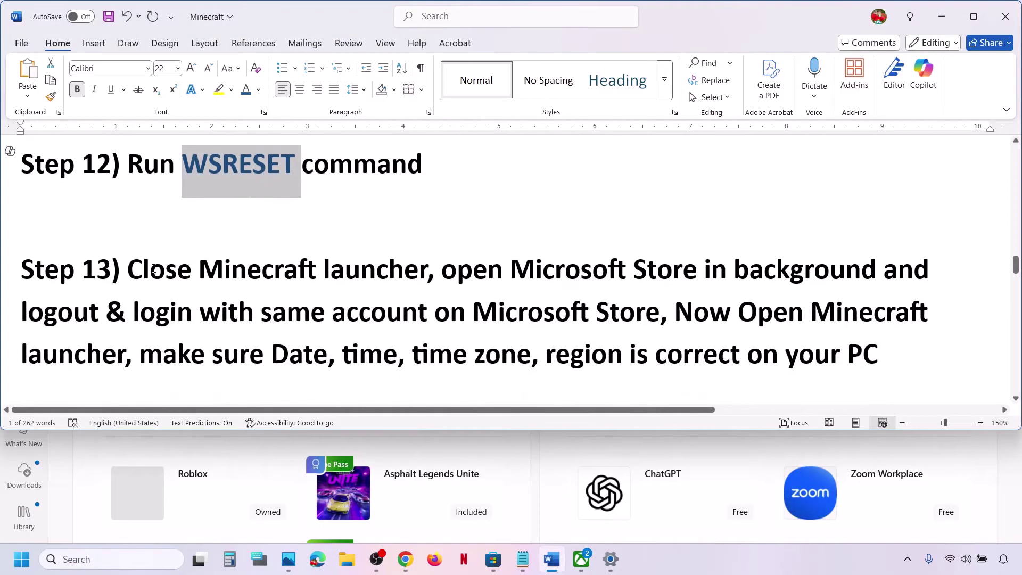
{"action": "left_click_drag", "start_coordinate": [153, 268], "coordinate": [434, 271]}
{"action": "left_click", "coordinate": [448, 272]}
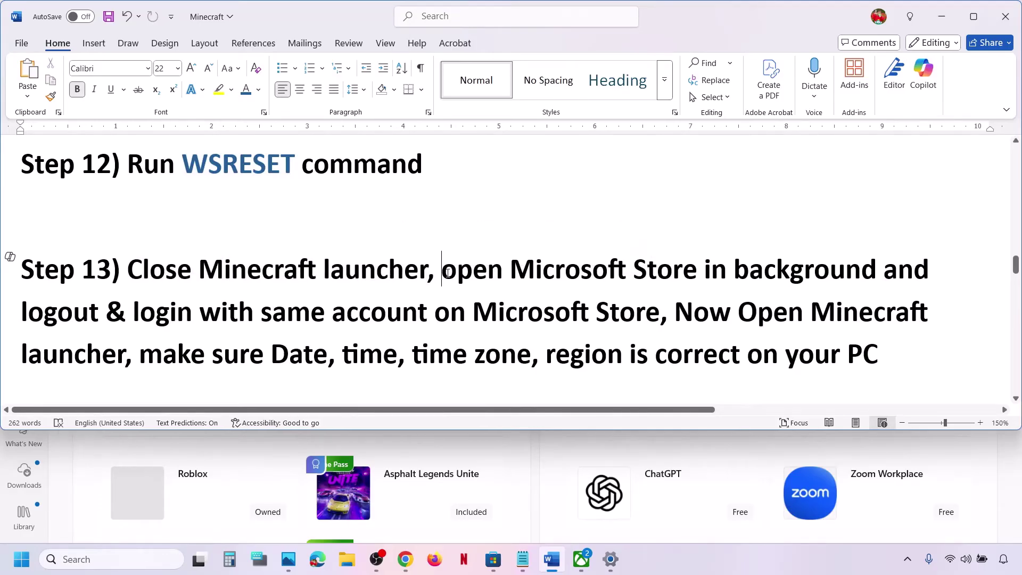
{"action": "left_click_drag", "start_coordinate": [538, 271], "coordinate": [590, 318]}
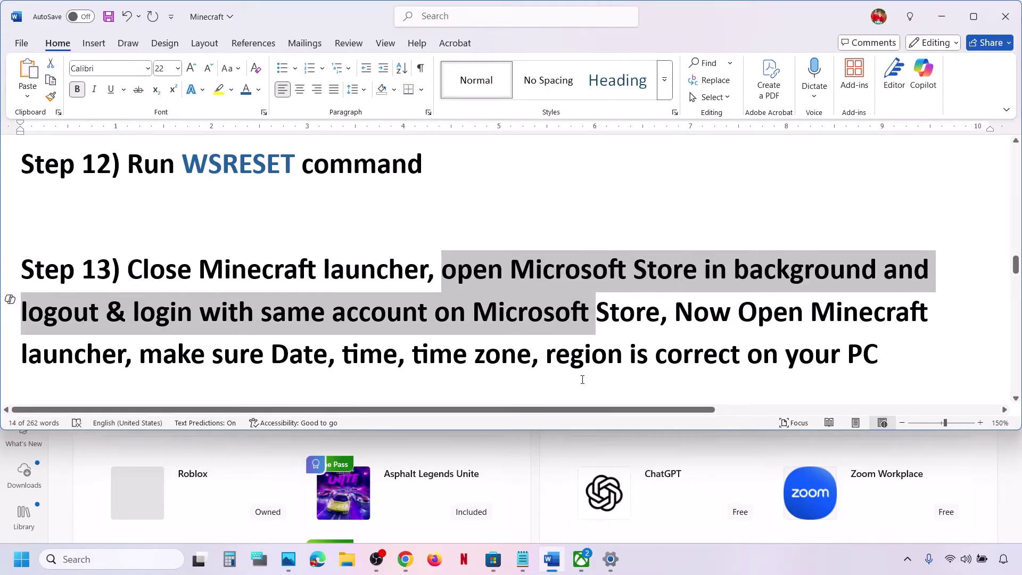
{"action": "left_click", "coordinate": [494, 559]}
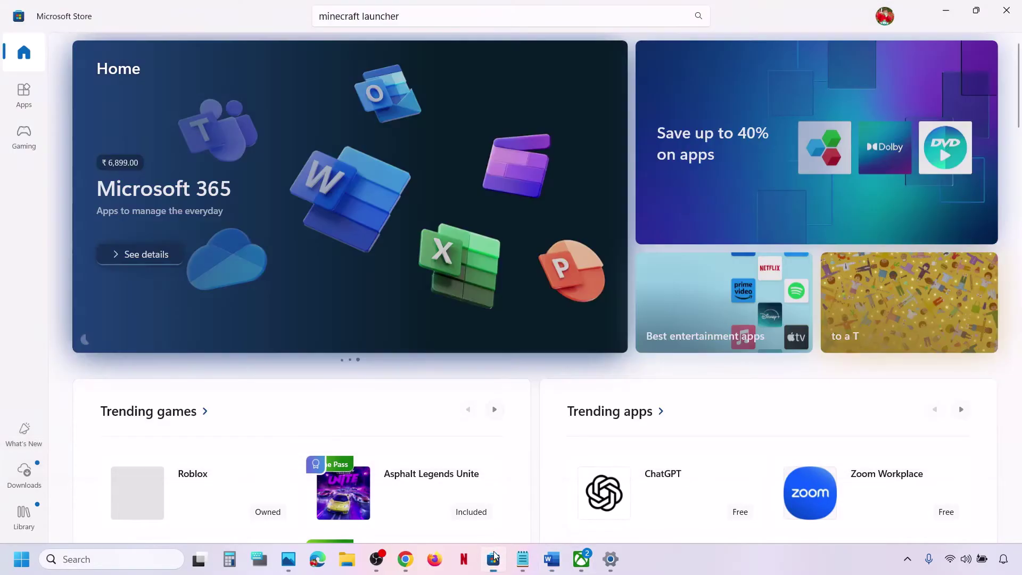
Sign out of Microsoft Store from the profile menu, then sign back in with the same account and PIN
{"action": "left_click", "coordinate": [885, 17]}
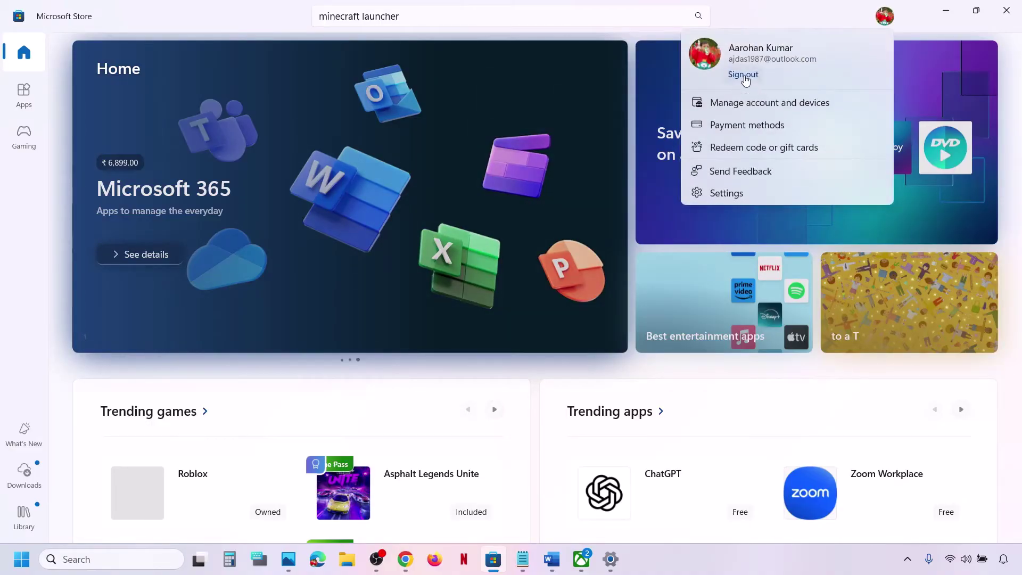
{"action": "left_click", "coordinate": [745, 75]}
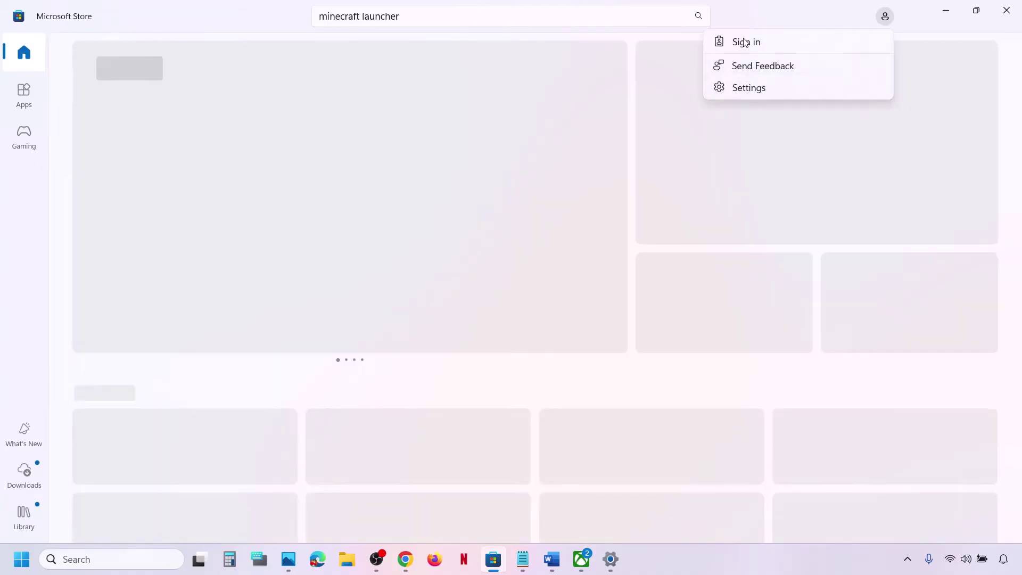
{"action": "left_click", "coordinate": [744, 42]}
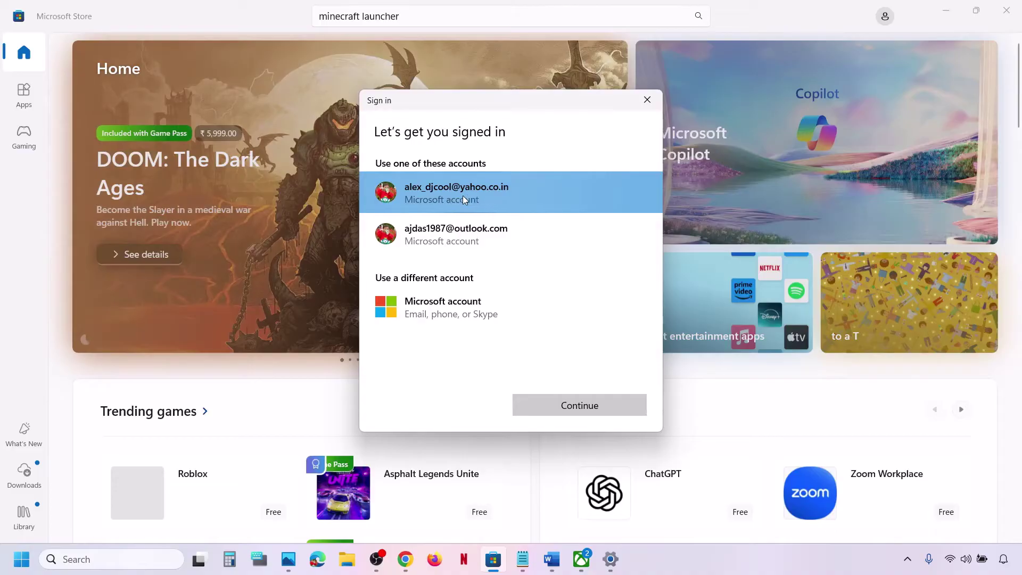
{"action": "left_click", "coordinate": [449, 234]}
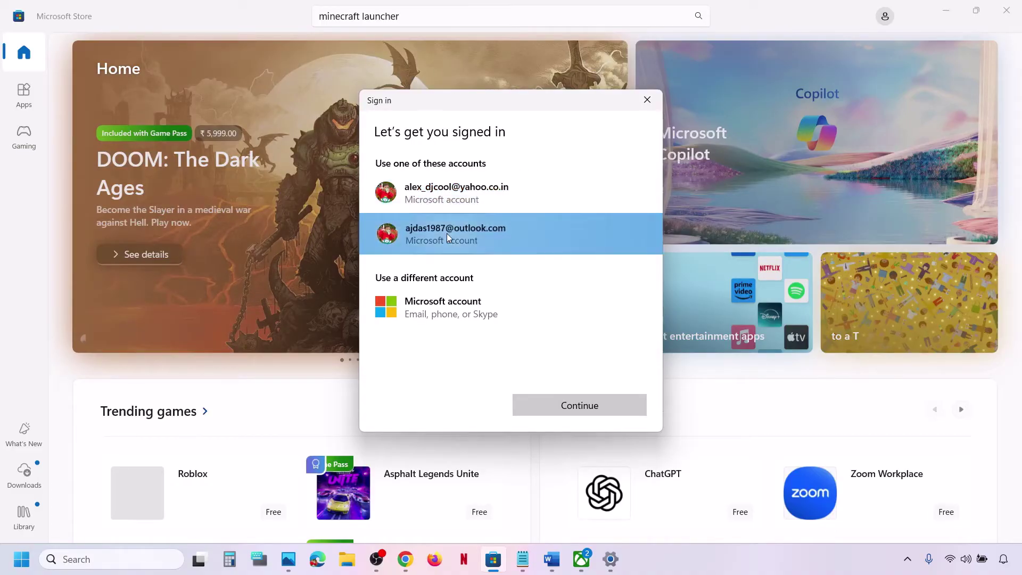
{"action": "left_click", "coordinate": [583, 402]}
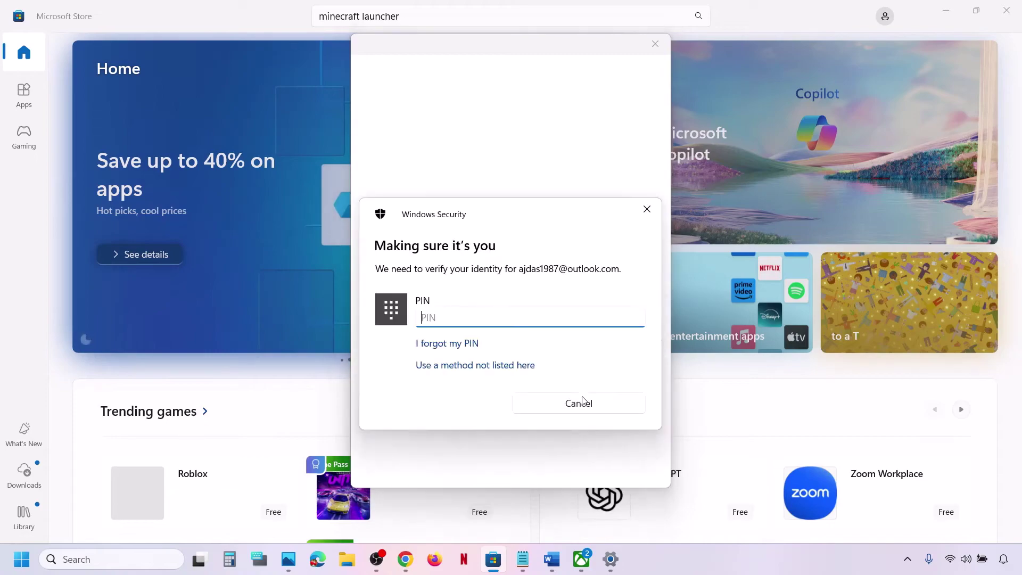
{"action": "type", "text": "1"}
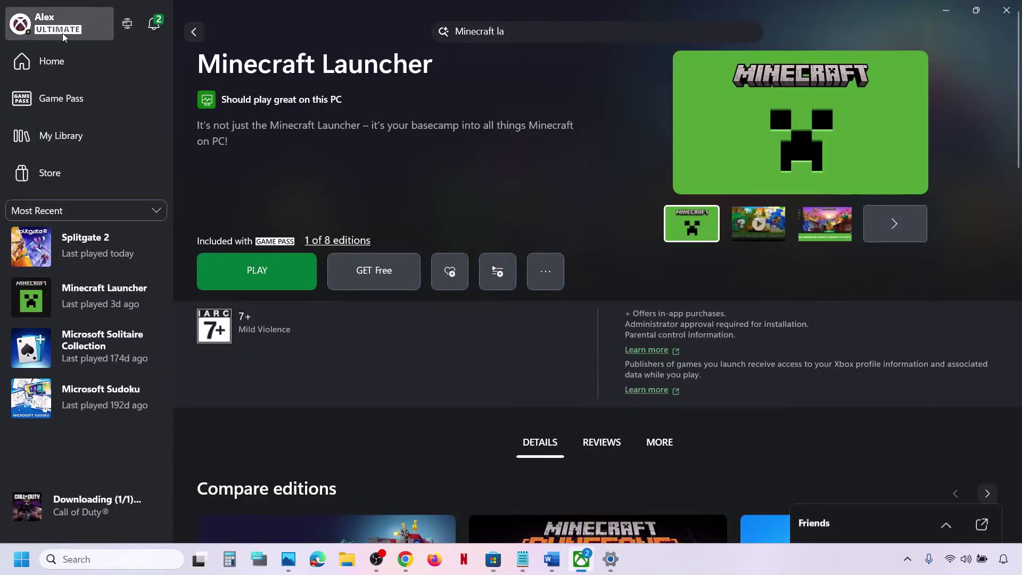
Sign out of the Xbox app and back in with the same account, finishing at Welcome back
{"action": "left_click", "coordinate": [62, 33]}
{"action": "left_click", "coordinate": [63, 313]}
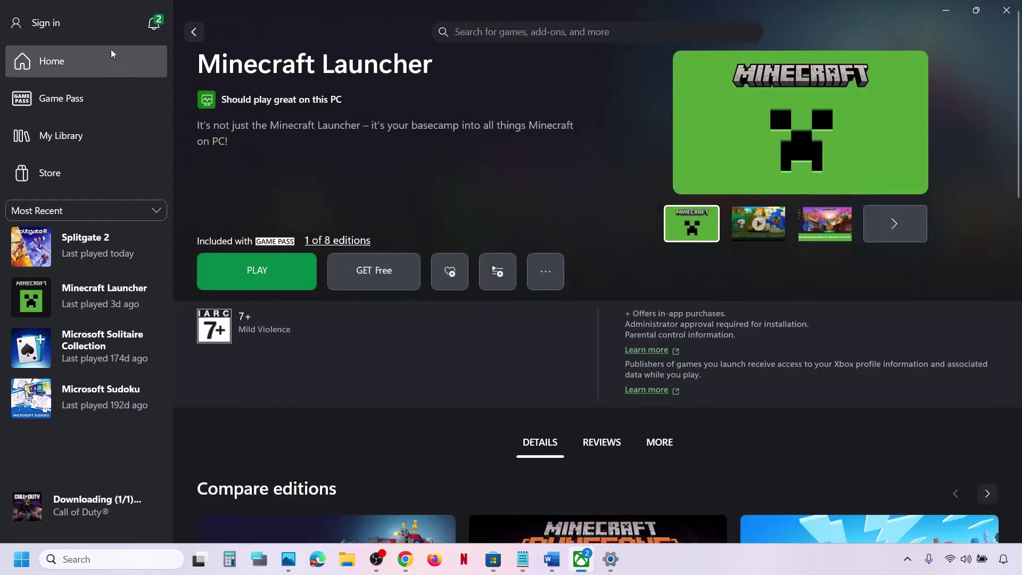
{"action": "left_click", "coordinate": [63, 30]}
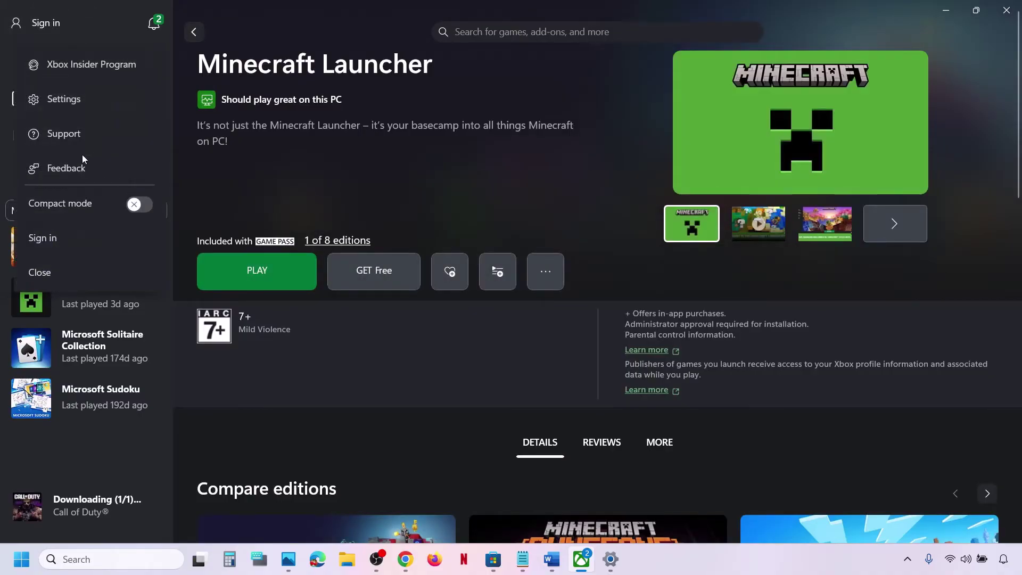
{"action": "left_click", "coordinate": [56, 228]}
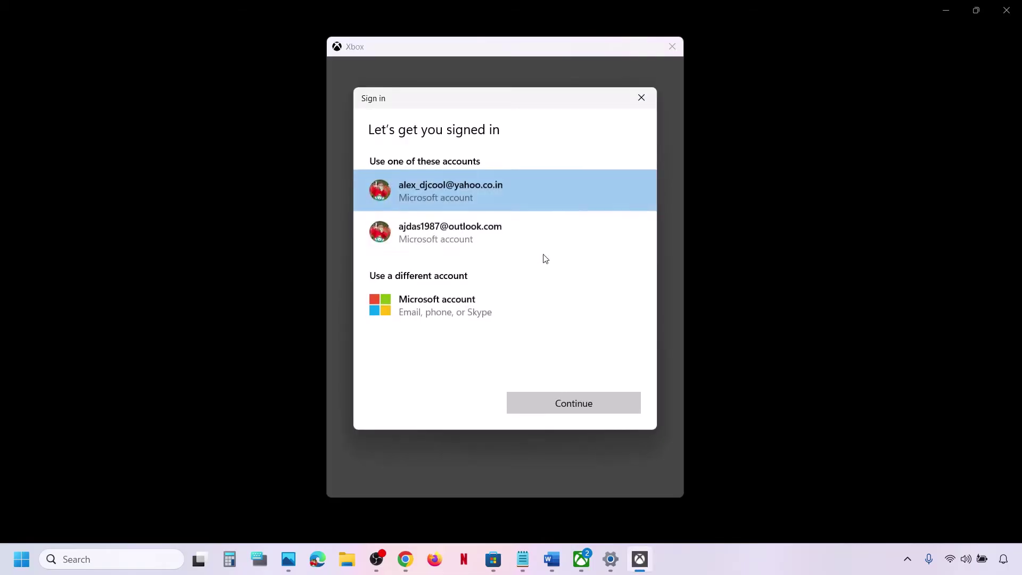
{"action": "left_click", "coordinate": [471, 238]}
{"action": "left_click", "coordinate": [591, 407]}
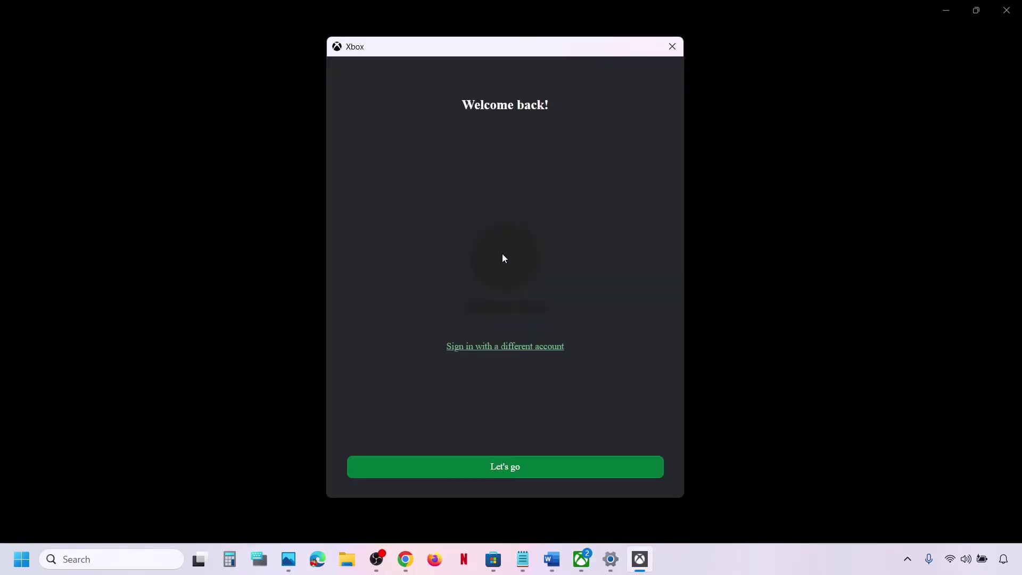
{"action": "left_click", "coordinate": [524, 477]}
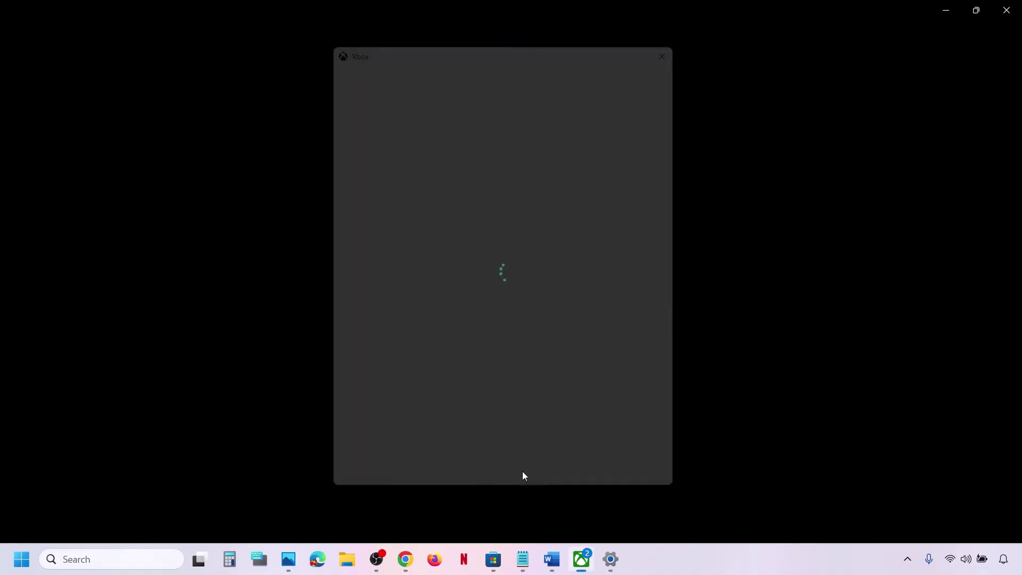
{"action": "left_click", "coordinate": [551, 561]}
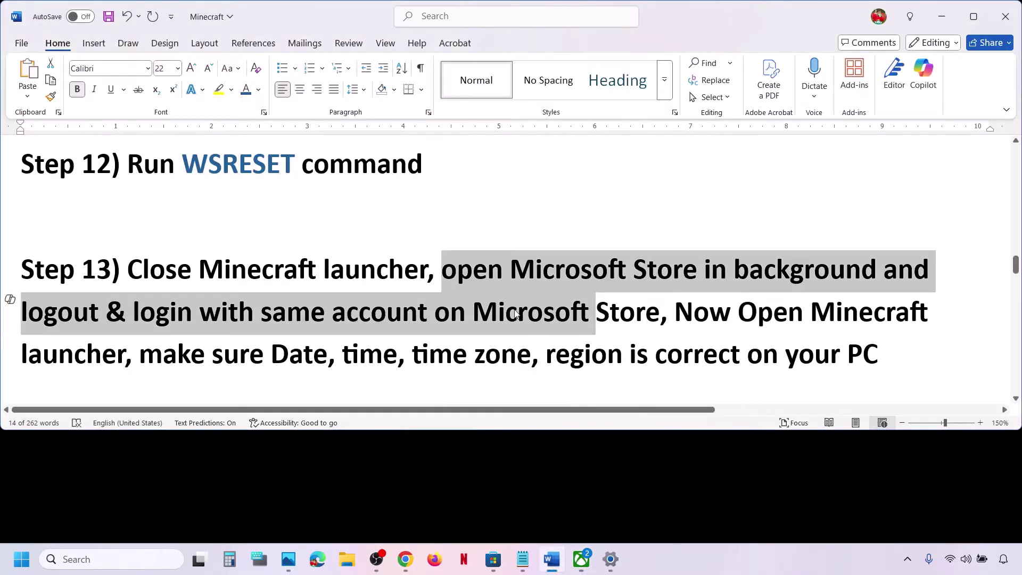
Highlight Step 13's date, time and region check, then sync the clock in Date & time settings
{"action": "left_click_drag", "start_coordinate": [673, 315], "coordinate": [191, 355]}
{"action": "left_click", "coordinate": [190, 356]}
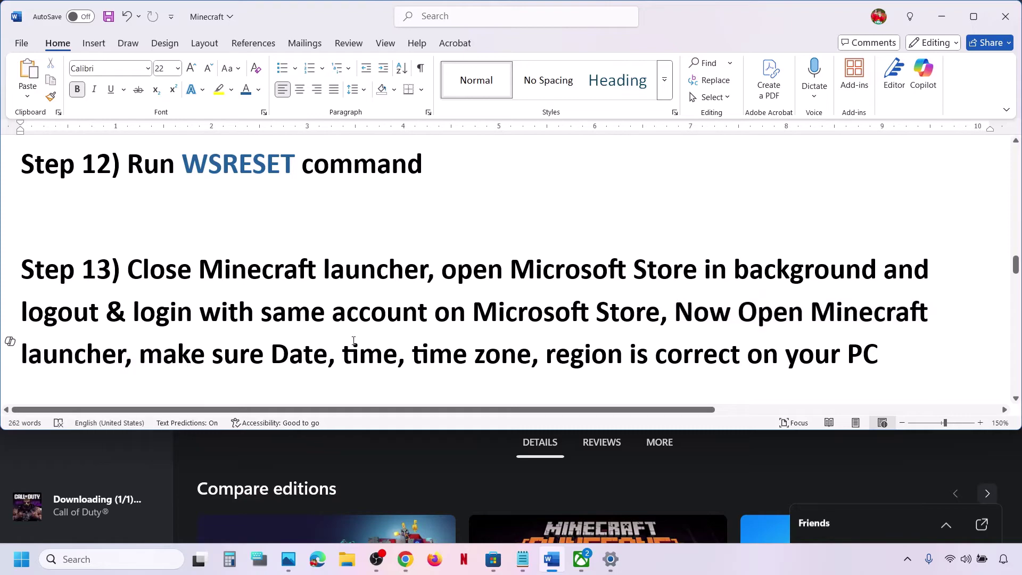
{"action": "left_click_drag", "start_coordinate": [665, 314], "coordinate": [212, 355]}
{"action": "left_click_drag", "start_coordinate": [140, 356], "coordinate": [785, 356]}
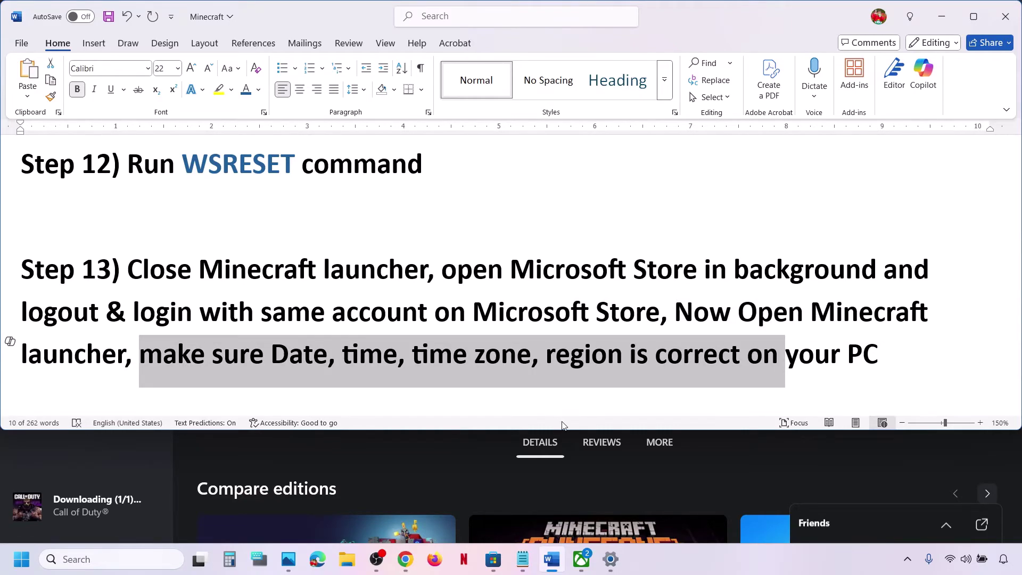
{"action": "key", "text": "alt+Tab"}
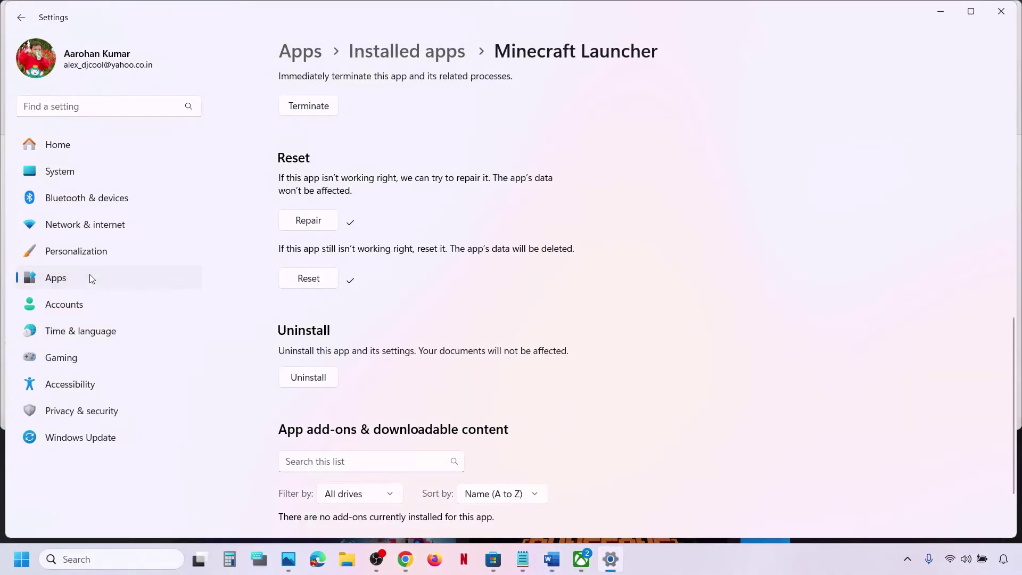
{"action": "left_click", "coordinate": [85, 331]}
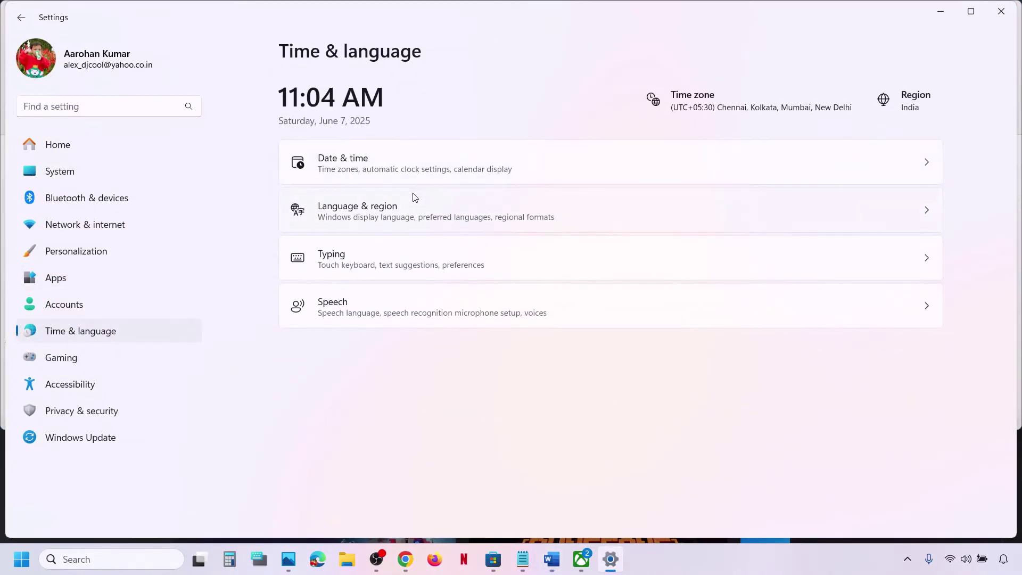
{"action": "left_click", "coordinate": [401, 169]}
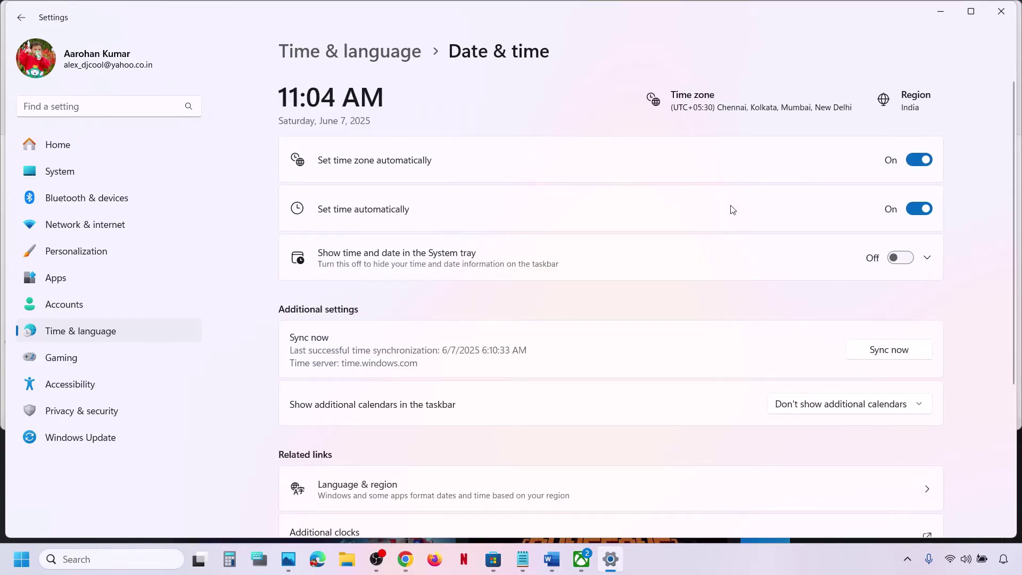
{"action": "left_click", "coordinate": [906, 350]}
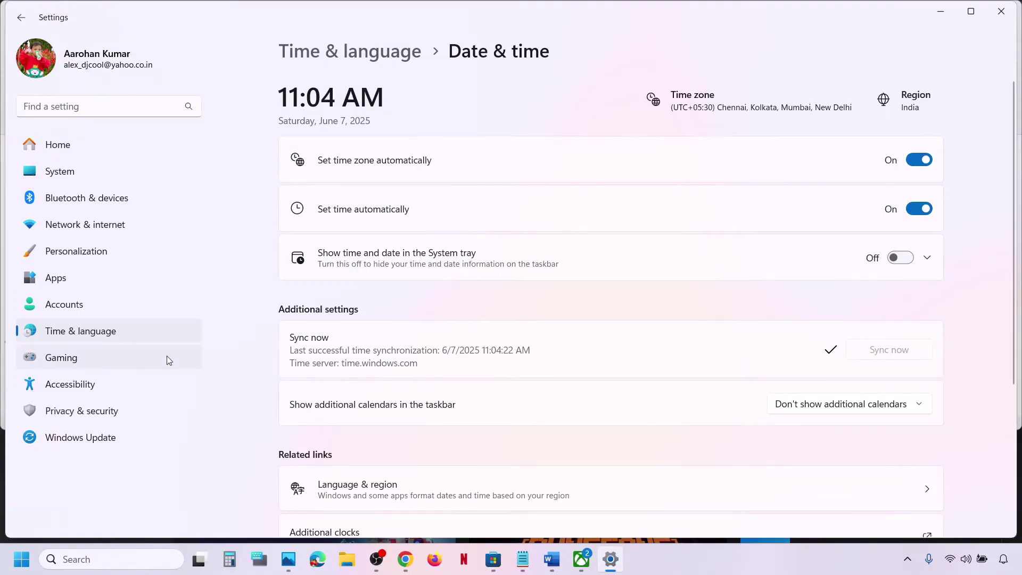
Confirm India as the country or region under Language & region, then close Settings
{"action": "left_click", "coordinate": [123, 330]}
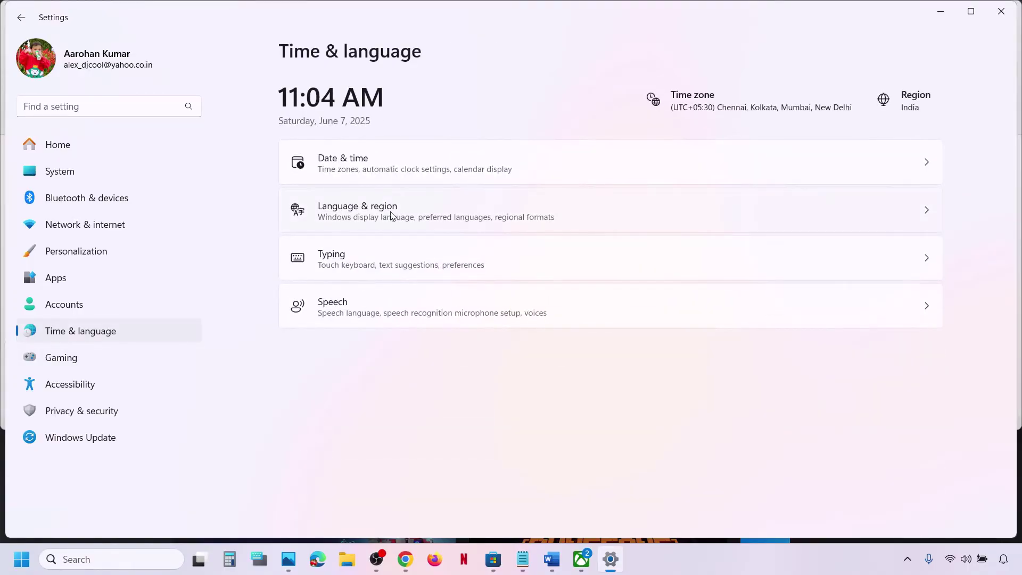
{"action": "left_click", "coordinate": [421, 214]}
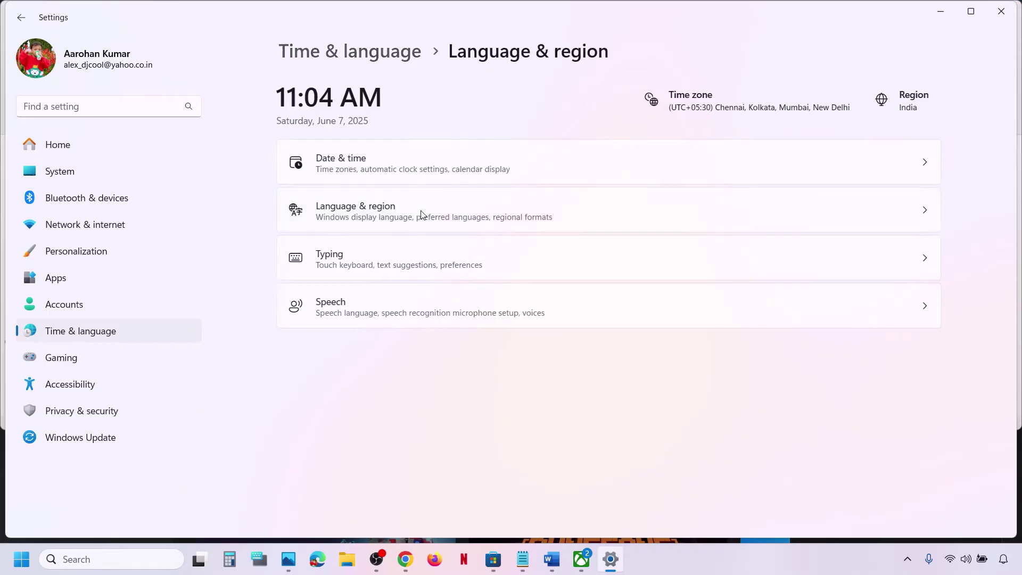
{"action": "left_click", "coordinate": [846, 330]}
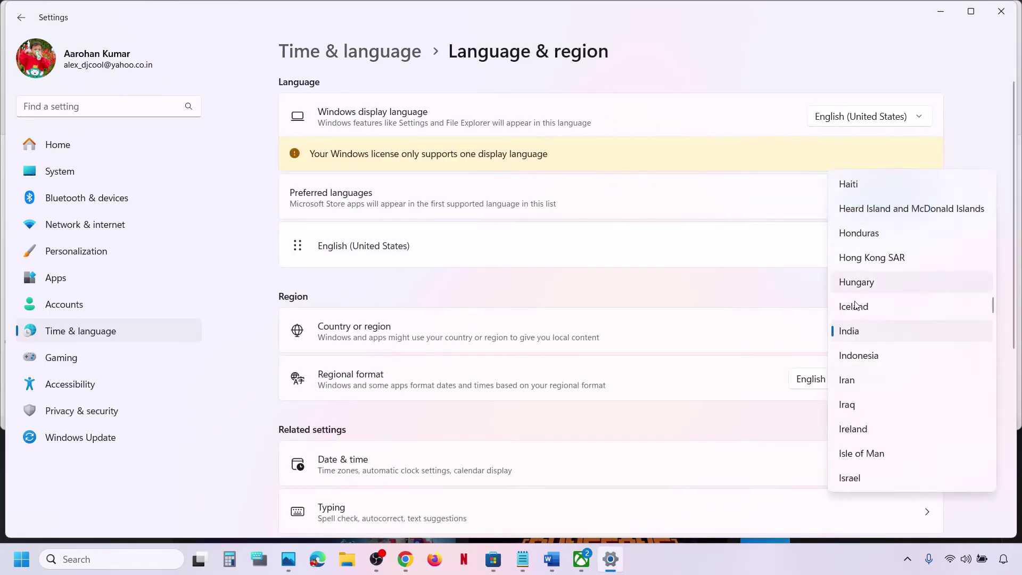
{"action": "left_click", "coordinate": [849, 331]}
{"action": "left_click", "coordinate": [1000, 11]}
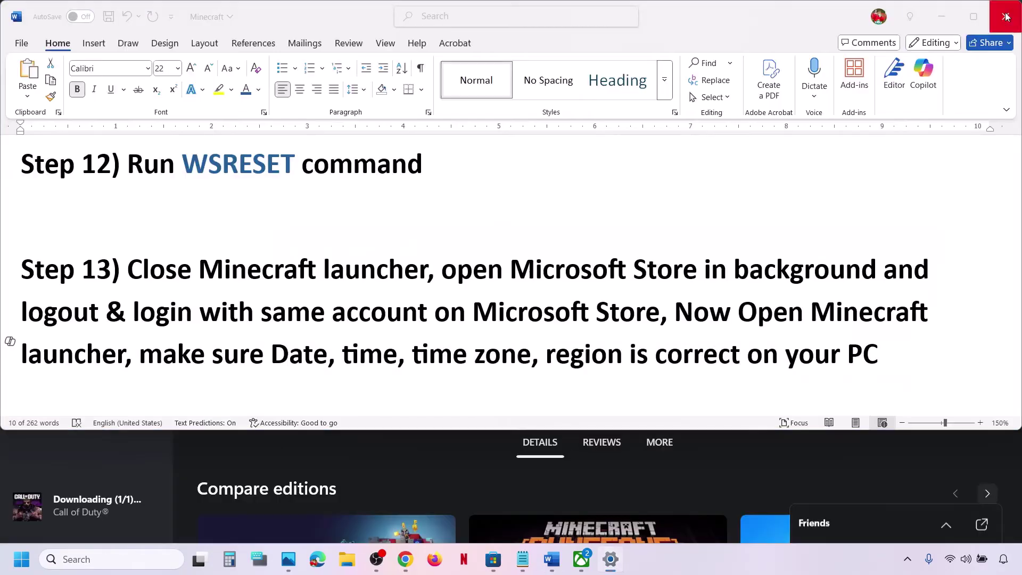
Highlight Step 14's account-removal instruction and open Settings > Accounts > Email & accounts
{"action": "scroll", "coordinate": [474, 362], "scroll_direction": "down", "scroll_amount": 3}
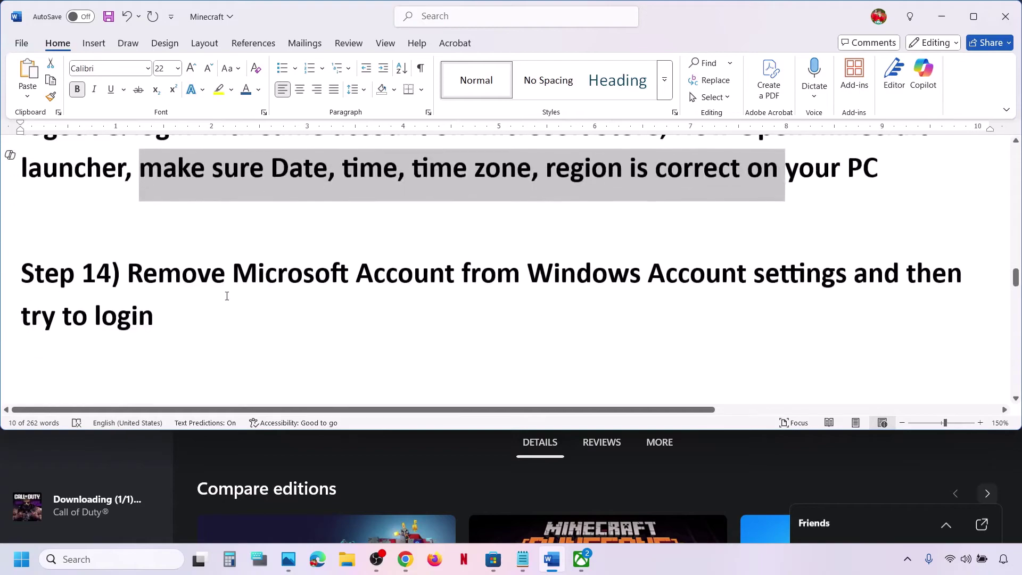
{"action": "left_click_drag", "start_coordinate": [127, 273], "coordinate": [799, 314]}
{"action": "key", "text": "super+i"}
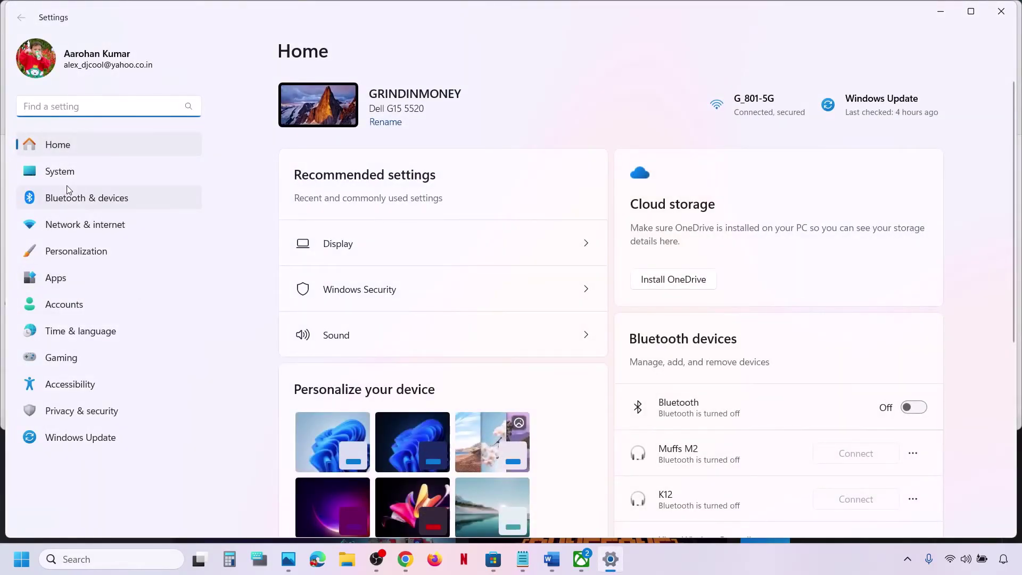
{"action": "left_click", "coordinate": [73, 304]}
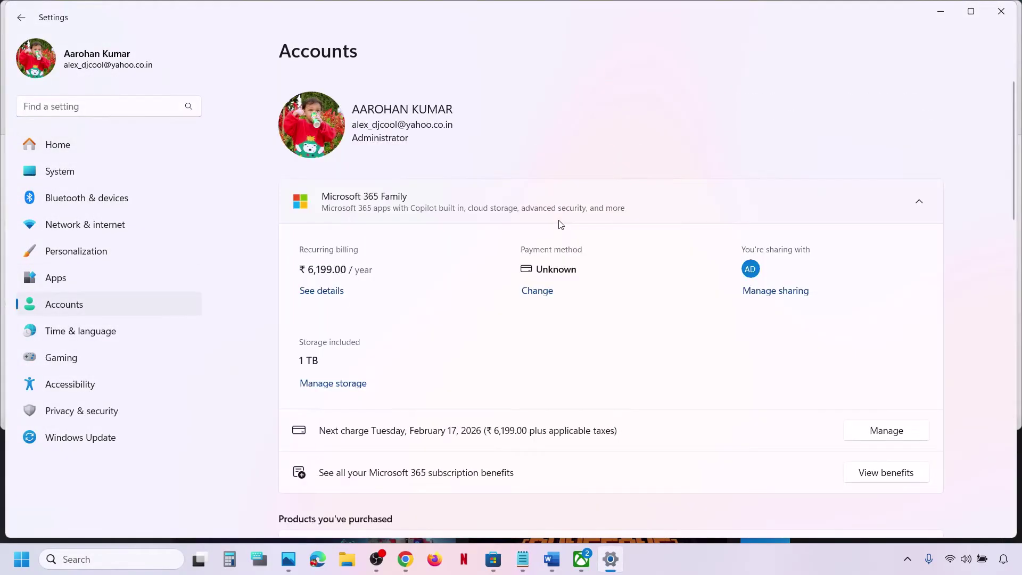
{"action": "scroll", "coordinate": [481, 260], "scroll_direction": "down", "scroll_amount": 10}
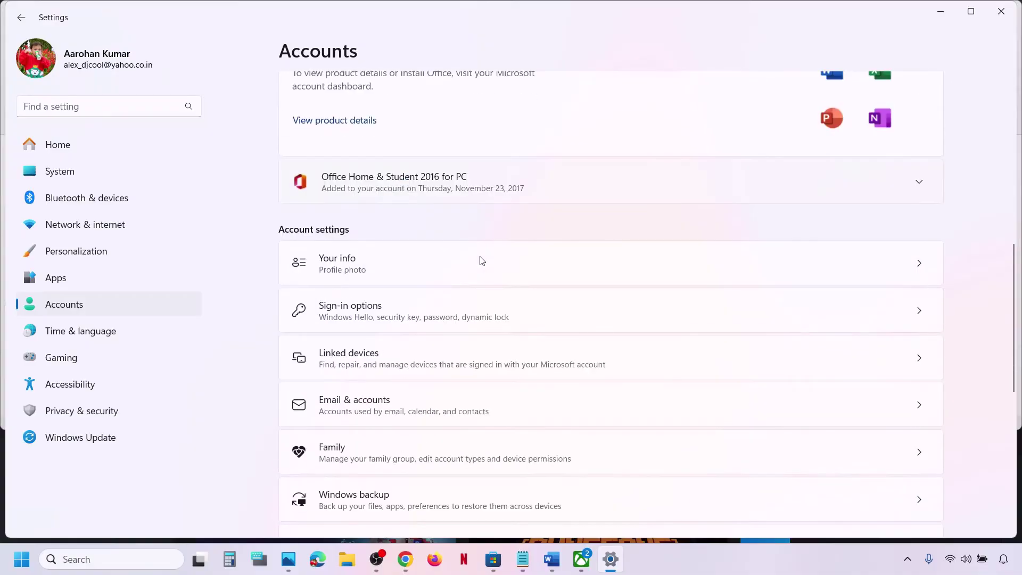
{"action": "scroll", "coordinate": [415, 302], "scroll_direction": "down", "scroll_amount": 2}
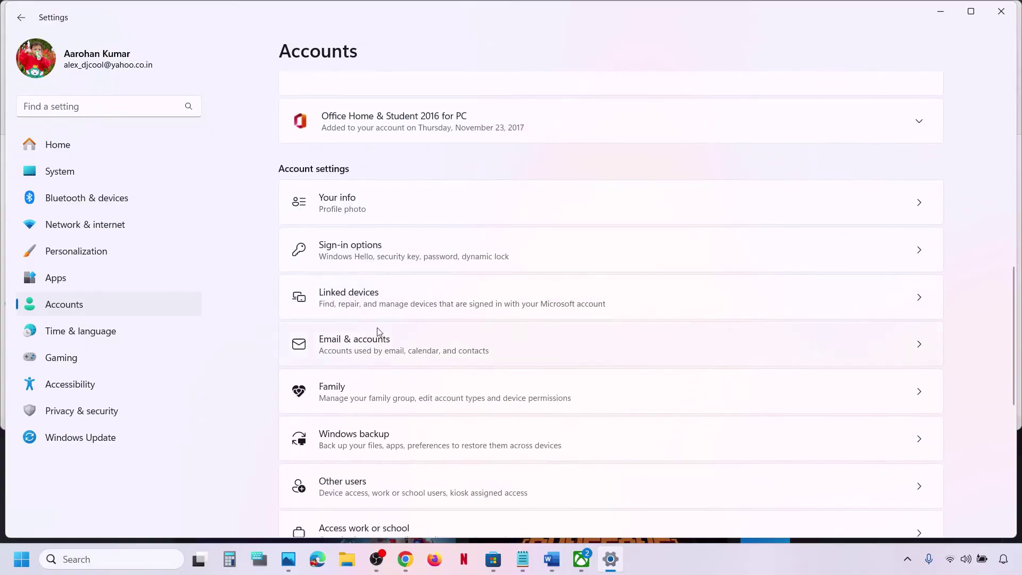
{"action": "left_click", "coordinate": [418, 346]}
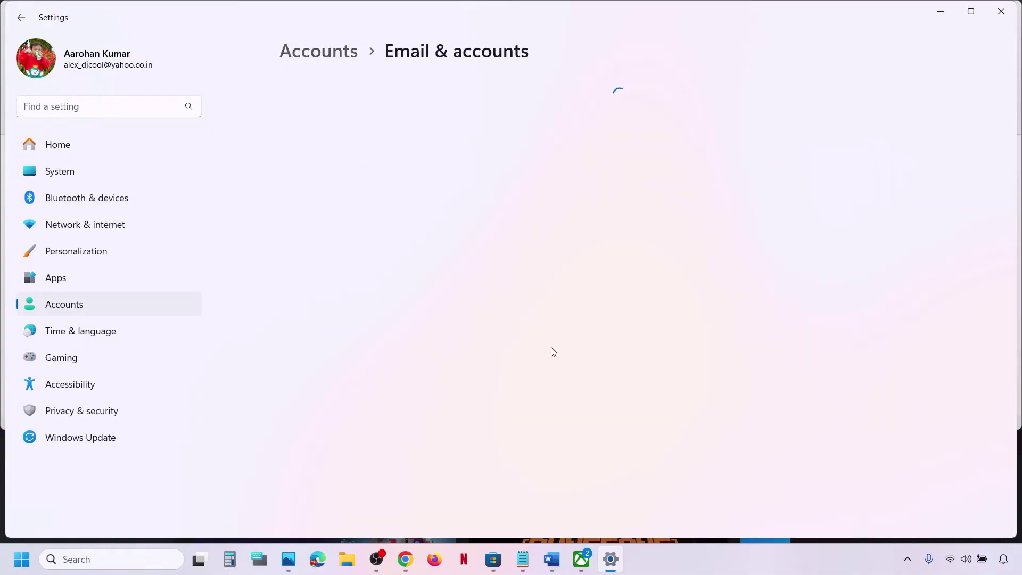
Remove the second Microsoft account, confirming Yes, and close Settings
{"action": "scroll", "coordinate": [550, 351], "scroll_direction": "down", "scroll_amount": 2}
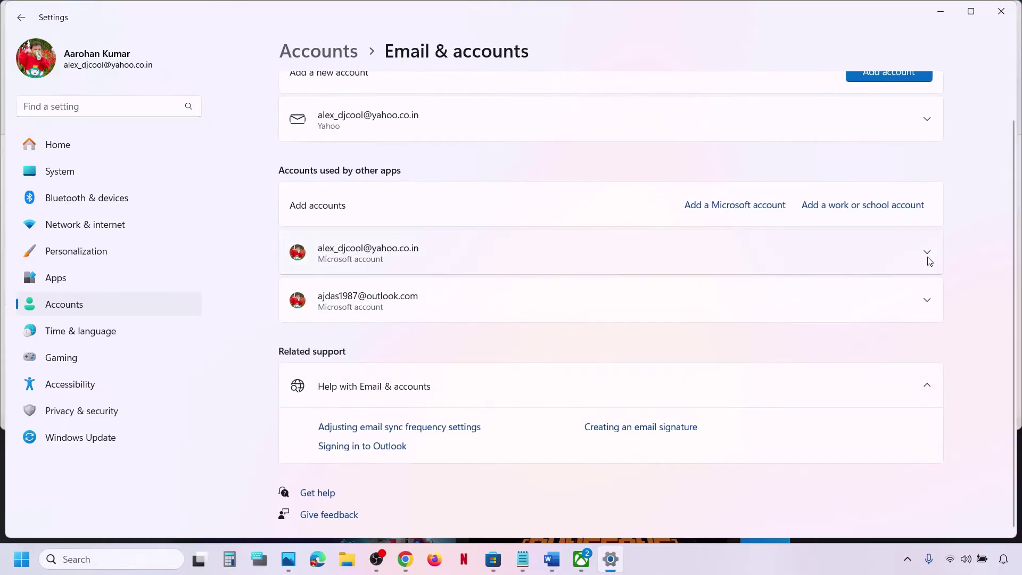
{"action": "left_click", "coordinate": [926, 254]}
{"action": "scroll", "coordinate": [805, 302], "scroll_direction": "down", "scroll_amount": 2}
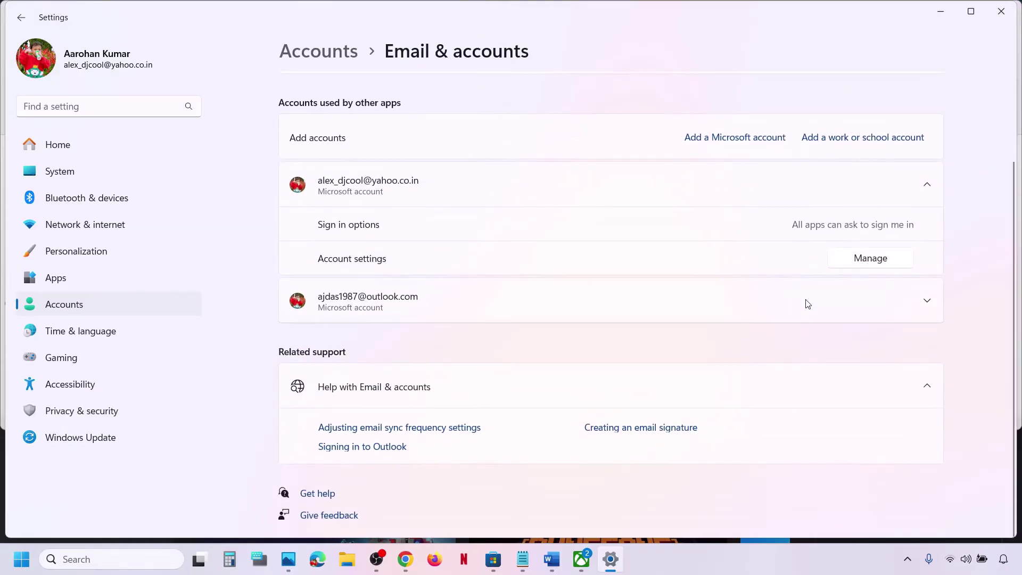
{"action": "left_click", "coordinate": [925, 302]}
{"action": "left_click", "coordinate": [874, 302]}
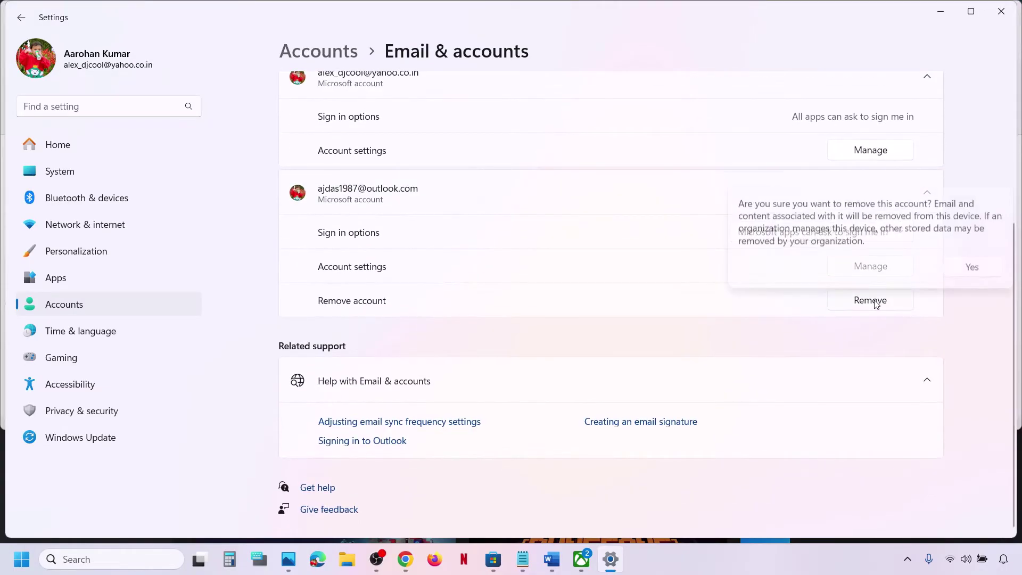
{"action": "left_click", "coordinate": [970, 265]}
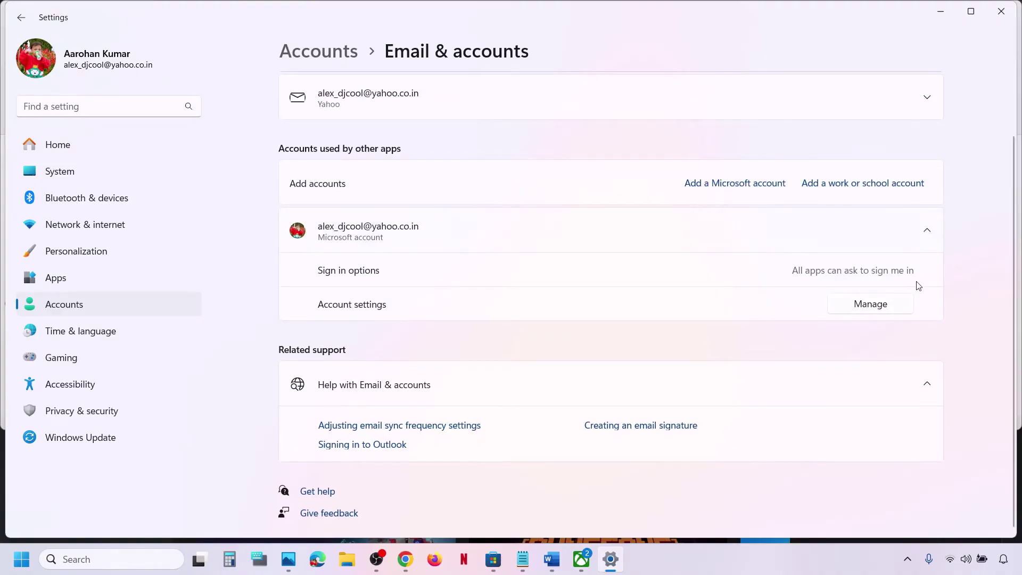
{"action": "left_click", "coordinate": [999, 19]}
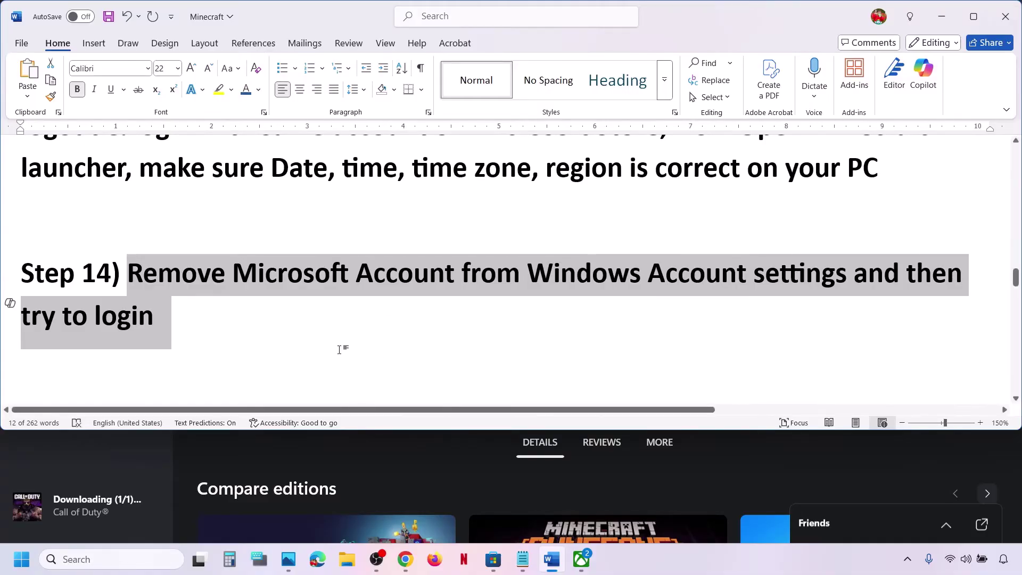
Scroll the guide to Step 15 and launch the Services app from Windows search
{"action": "scroll", "coordinate": [340, 347], "scroll_direction": "down", "scroll_amount": 2}
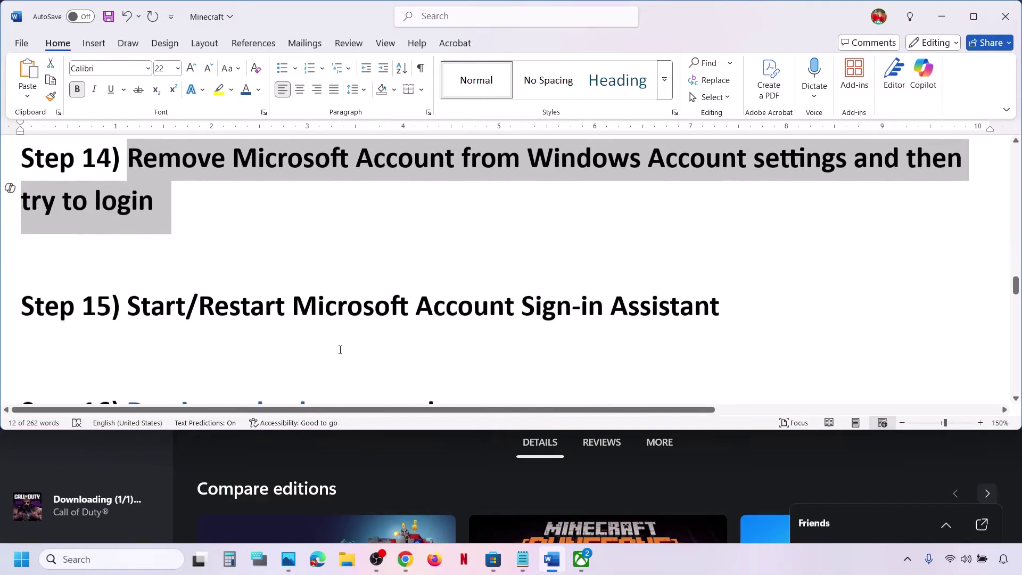
{"action": "left_click_drag", "start_coordinate": [133, 307], "coordinate": [719, 307]}
{"action": "left_click", "coordinate": [669, 306]}
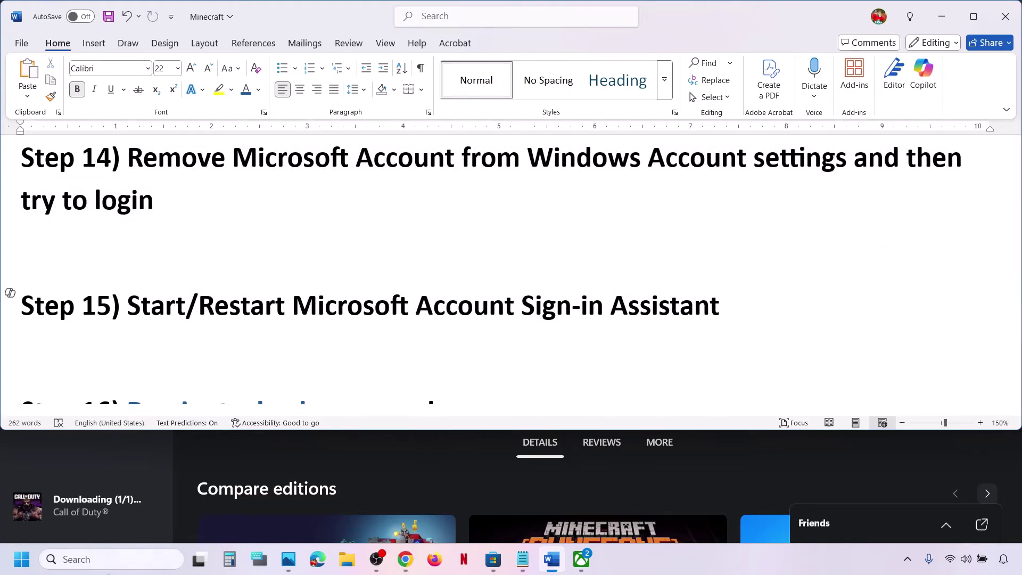
{"action": "left_click", "coordinate": [108, 559]}
{"action": "type", "text": "services"}
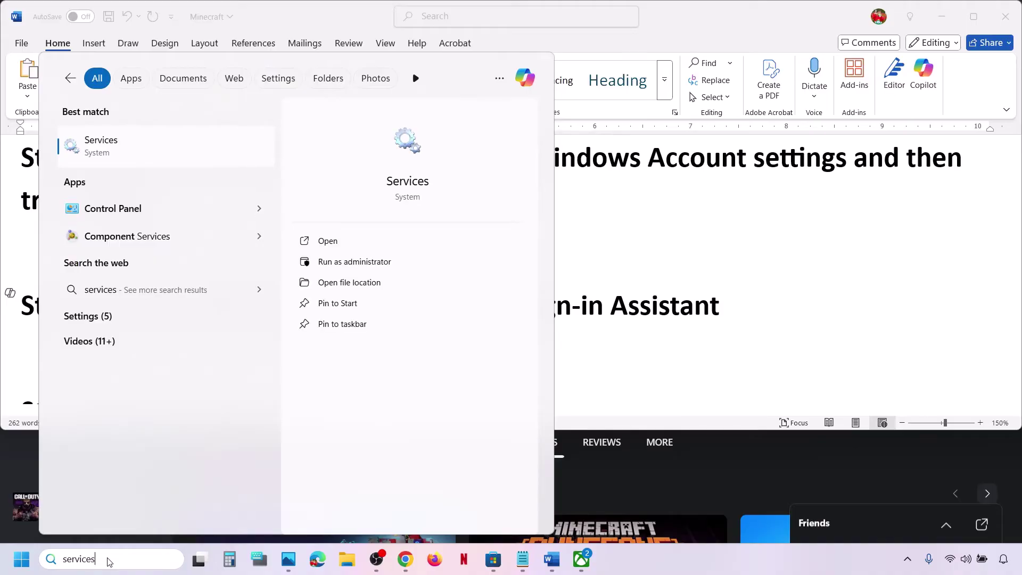
{"action": "key", "text": "Return"}
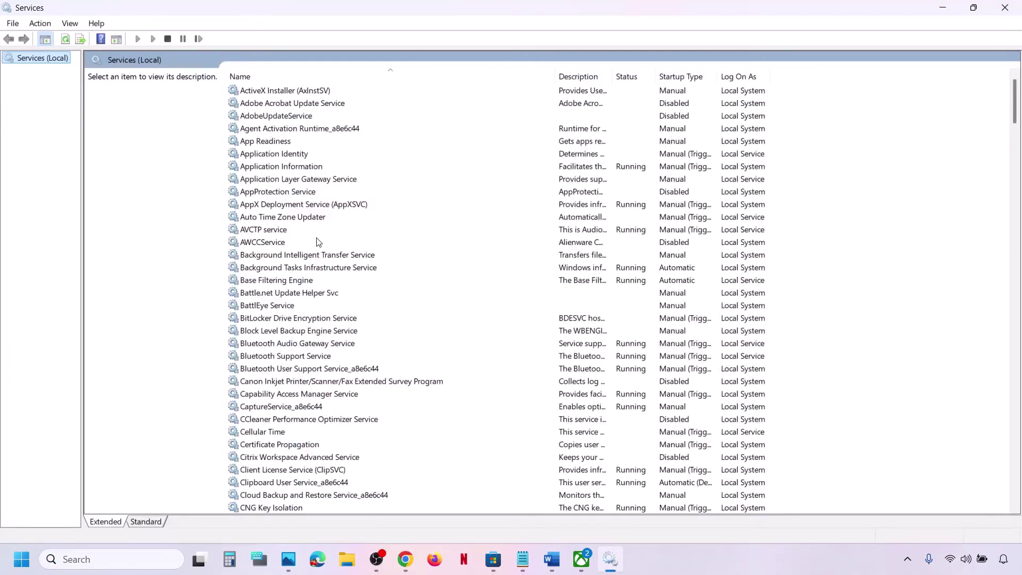
Open Microsoft Account Sign-in Assistant properties and confirm with Startup type left at Automatic
{"action": "left_click", "coordinate": [317, 242]}
{"action": "left_click", "coordinate": [318, 242]}
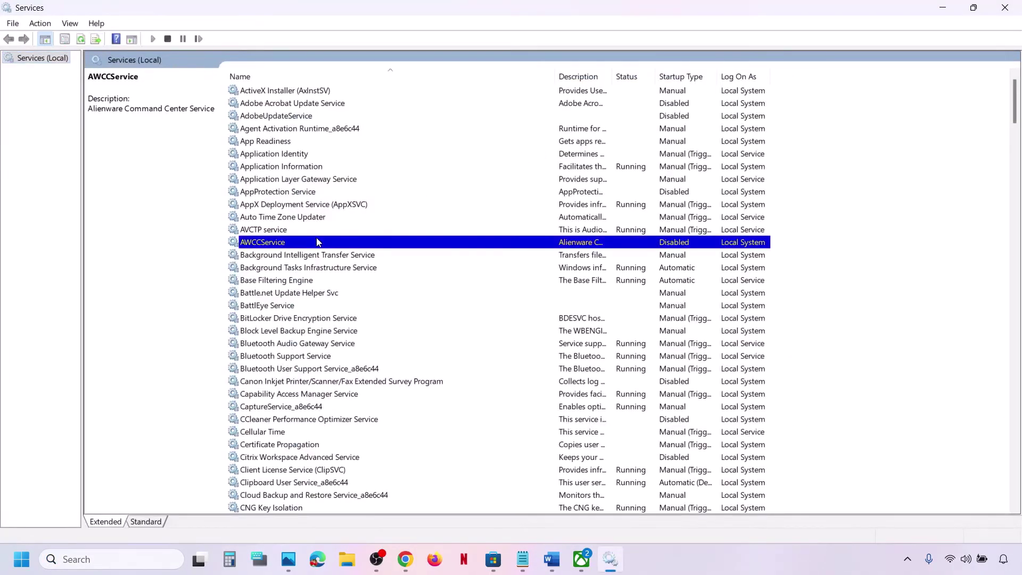
{"action": "type", "text": "mi"}
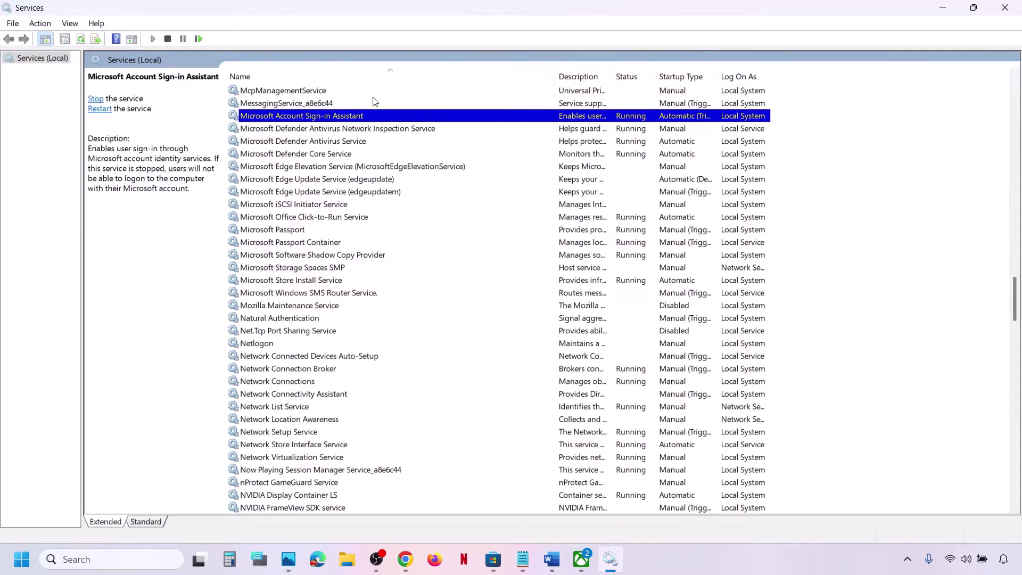
{"action": "double_click", "coordinate": [370, 123]}
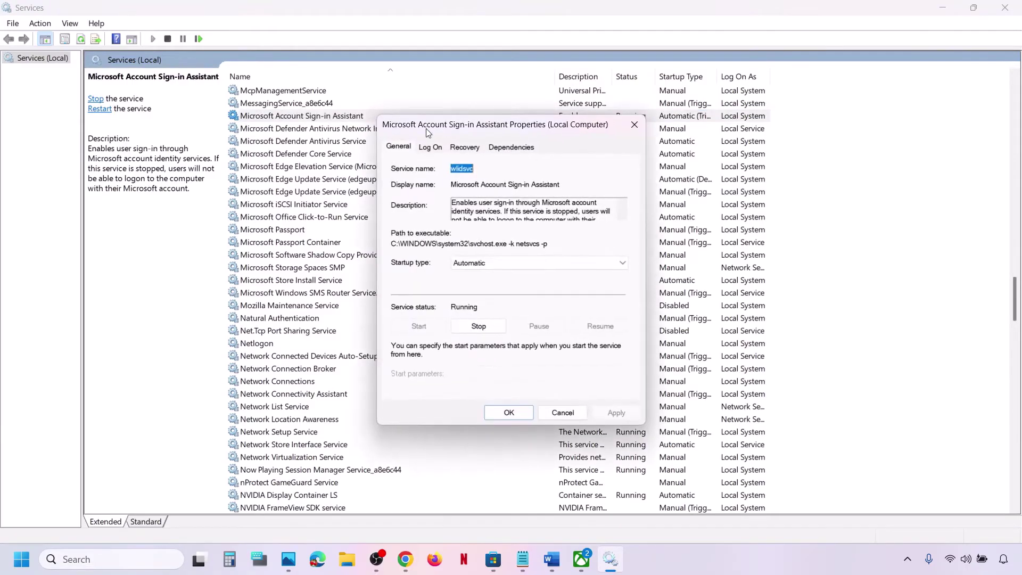
{"action": "left_click", "coordinate": [495, 262]}
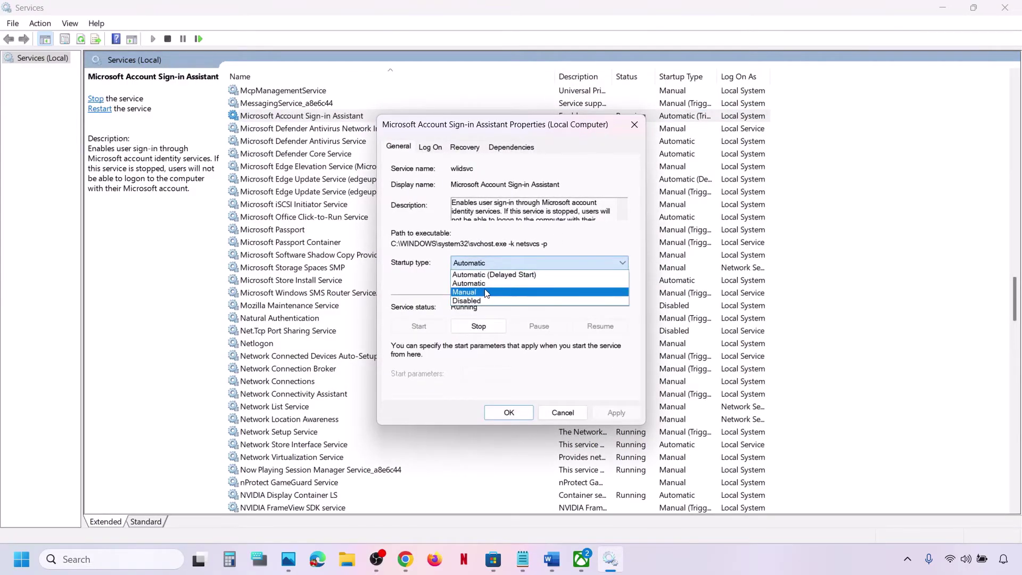
{"action": "key", "text": "Escape"}
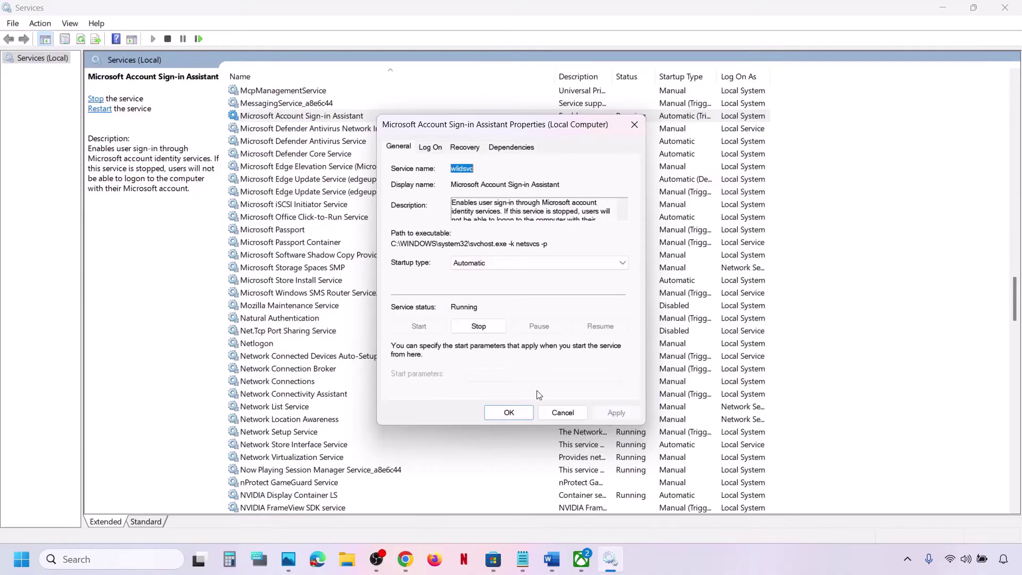
{"action": "left_click", "coordinate": [509, 412]}
Restart the Microsoft Account Sign-in Assistant service and close Services
{"action": "right_click", "coordinate": [337, 118]}
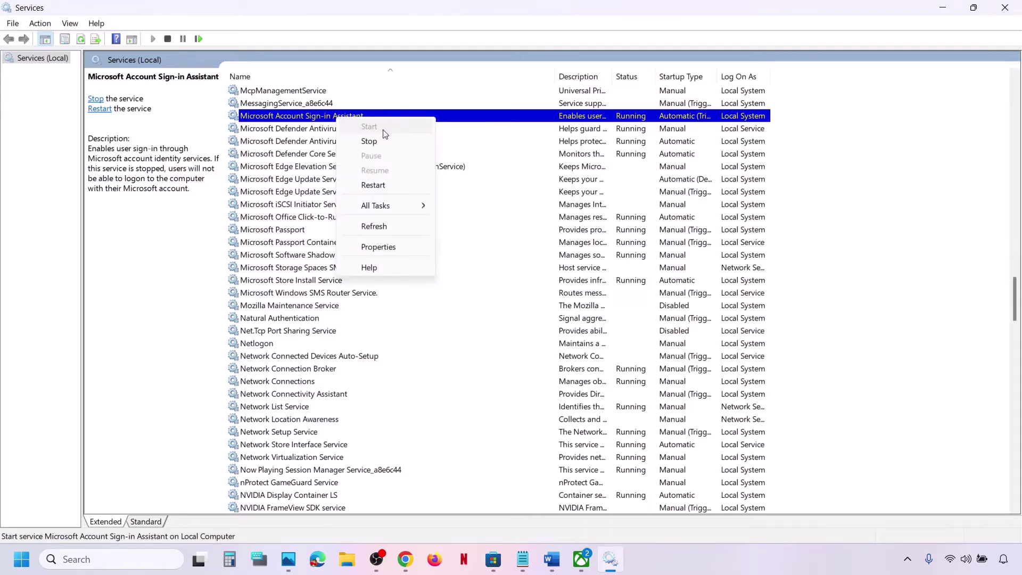
{"action": "left_click", "coordinate": [375, 184]}
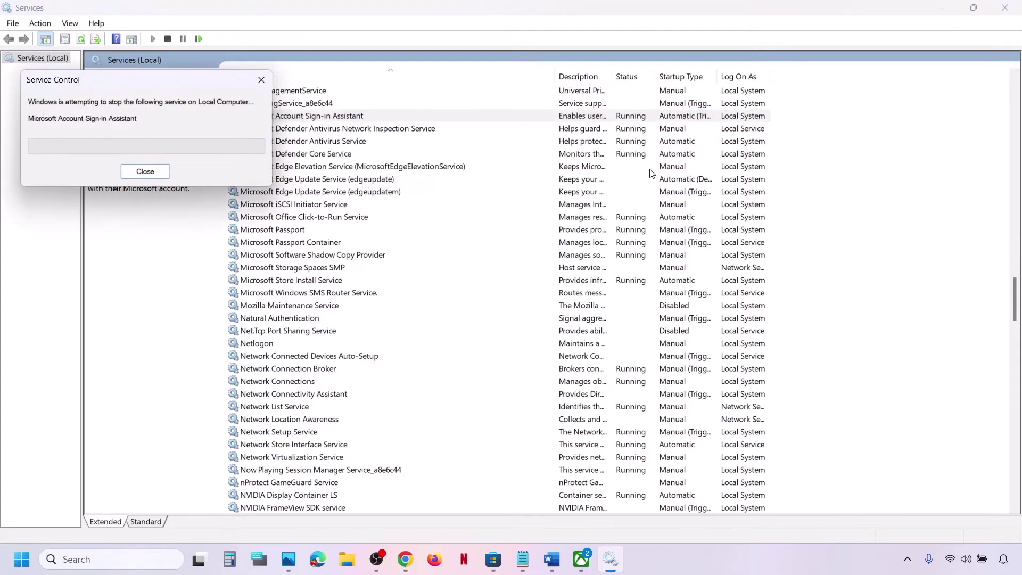
{"action": "left_click", "coordinate": [1004, 8]}
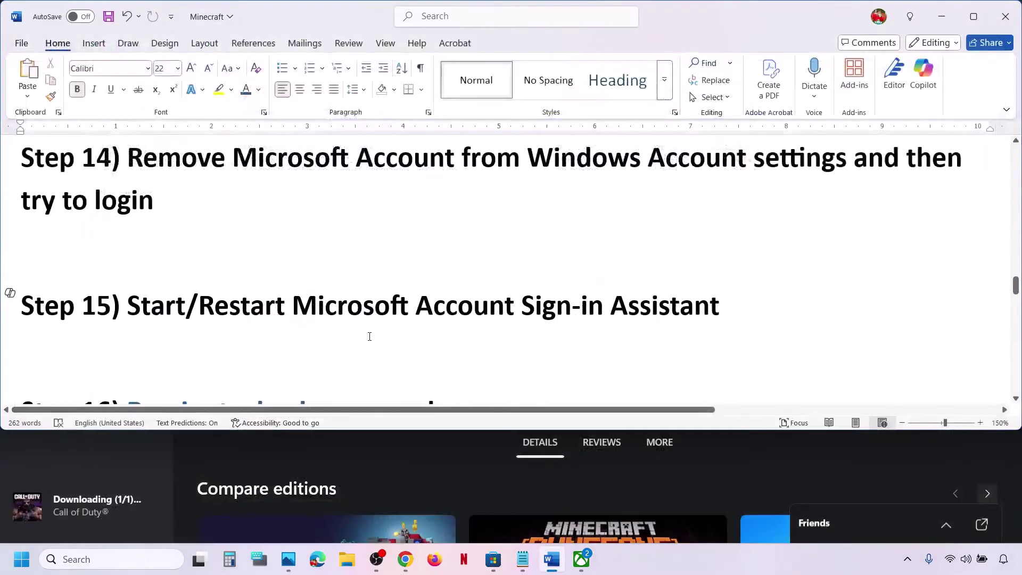
Copy inetcpl.cpl from the Step 16 heading and launch Internet Properties with it
{"action": "scroll", "coordinate": [370, 337], "scroll_direction": "down", "scroll_amount": 2}
{"action": "double_click", "coordinate": [217, 308]}
{"action": "key", "text": "ctrl+c"}
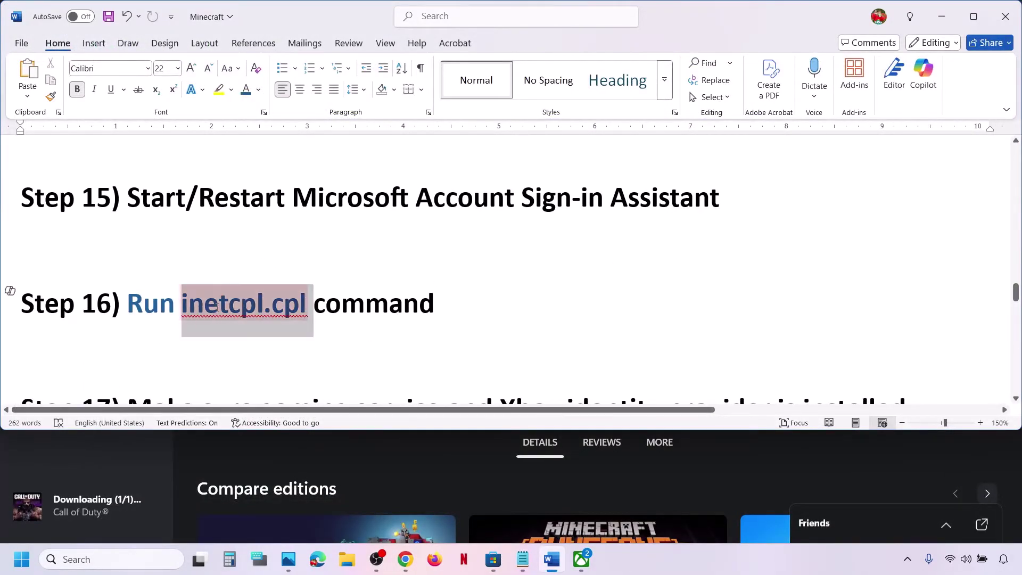
{"action": "left_click", "coordinate": [103, 560]}
{"action": "key", "text": "ctrl+v"}
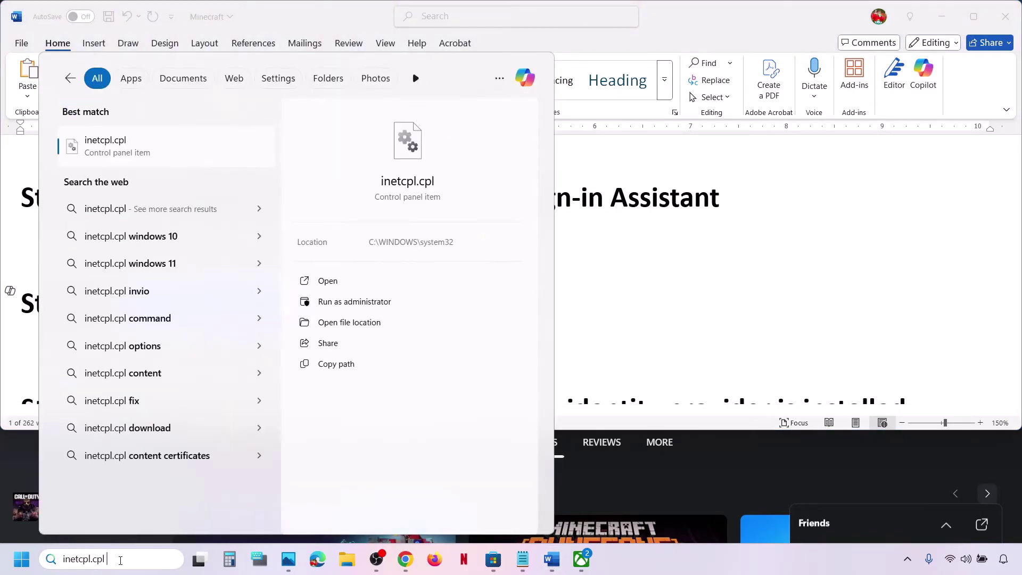
{"action": "left_click", "coordinate": [123, 140]}
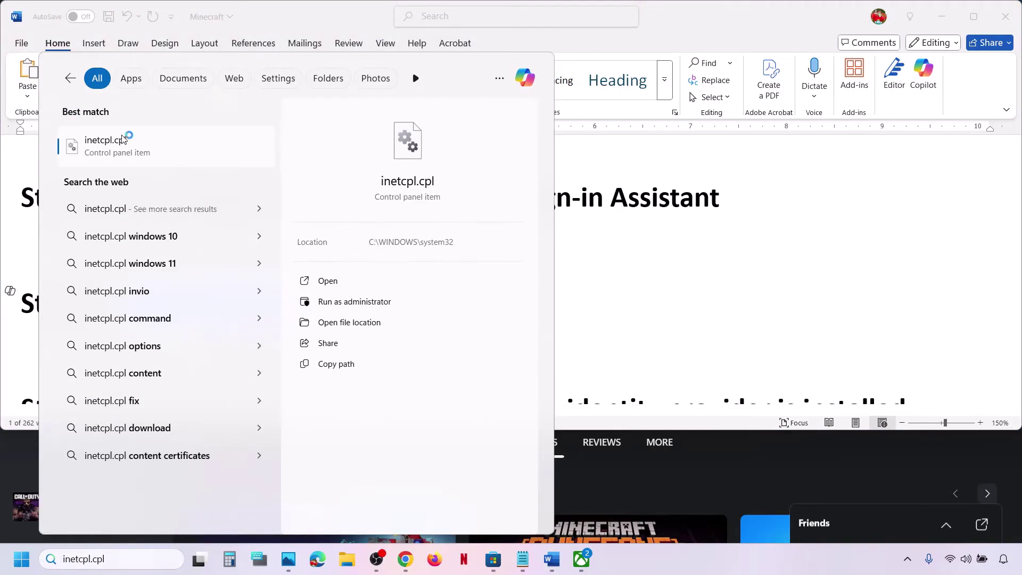
Check that TLS 1.0 through 1.3 are ticked on the Advanced tab, then click OK
{"action": "left_click_drag", "start_coordinate": [158, 36], "coordinate": [396, 123]}
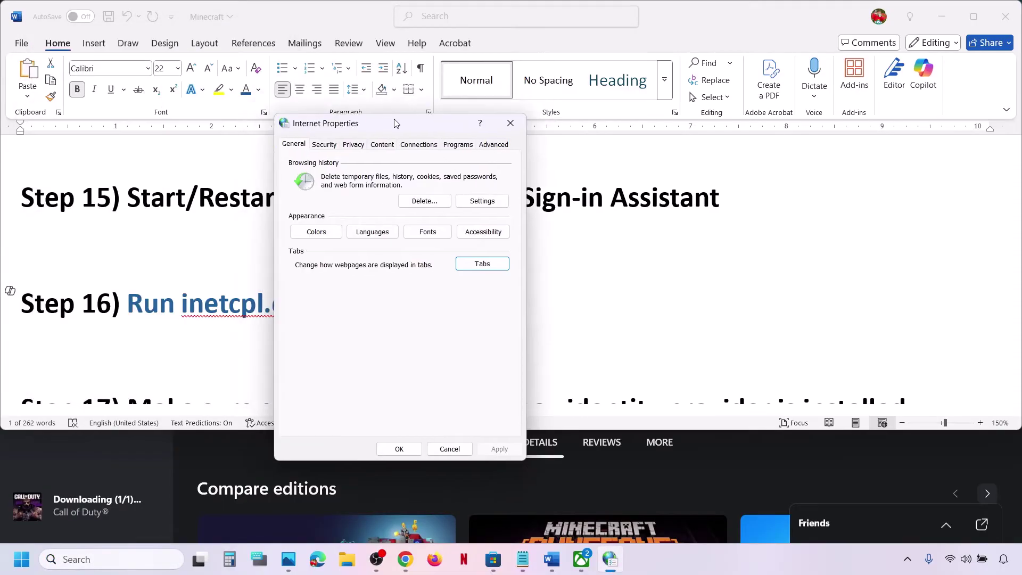
{"action": "left_click", "coordinate": [487, 144]}
{"action": "scroll", "coordinate": [382, 321], "scroll_direction": "down", "scroll_amount": 15}
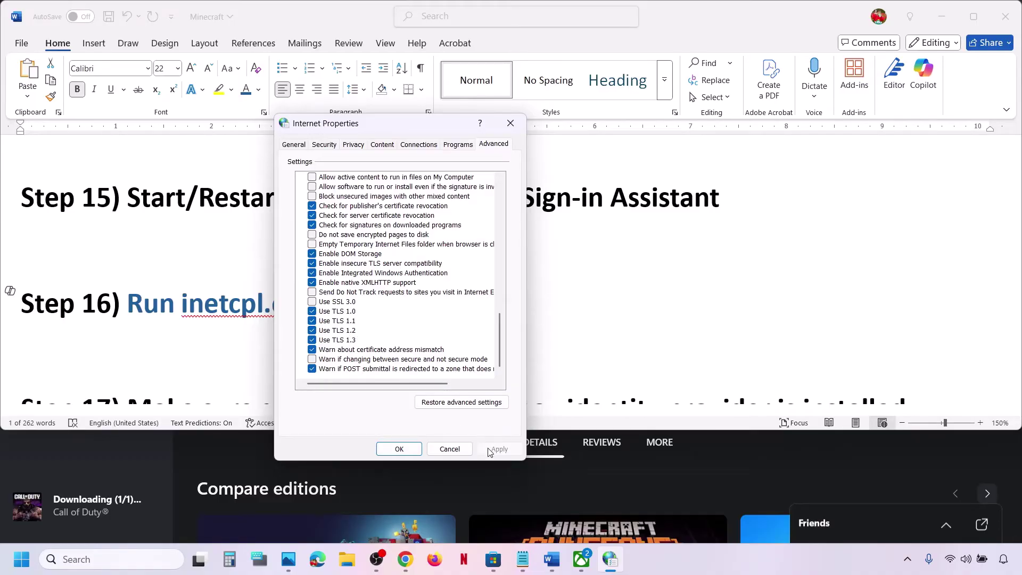
{"action": "left_click", "coordinate": [416, 449]}
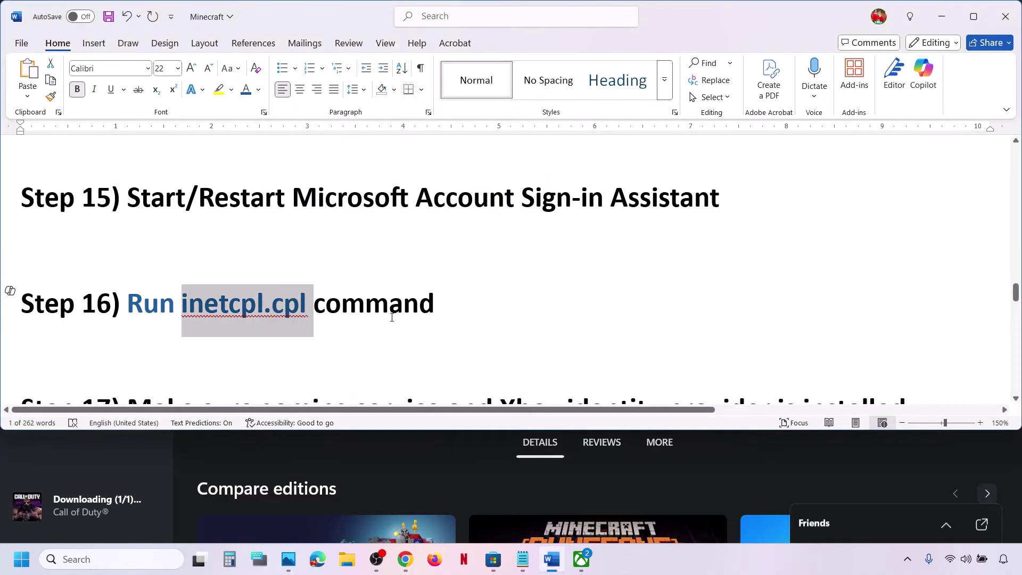
Copy the Xbox Identity Provider link from Step 17 of the Word guide
{"action": "scroll", "coordinate": [392, 318], "scroll_direction": "down", "scroll_amount": 2}
{"action": "scroll", "coordinate": [391, 317], "scroll_direction": "down", "scroll_amount": 3}
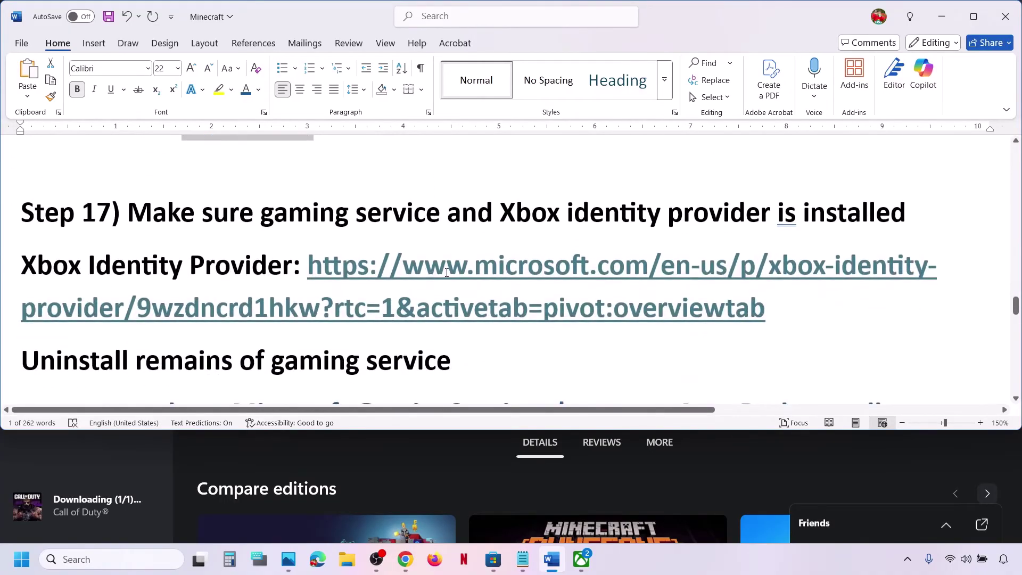
{"action": "left_click_drag", "start_coordinate": [501, 208], "coordinate": [953, 212]}
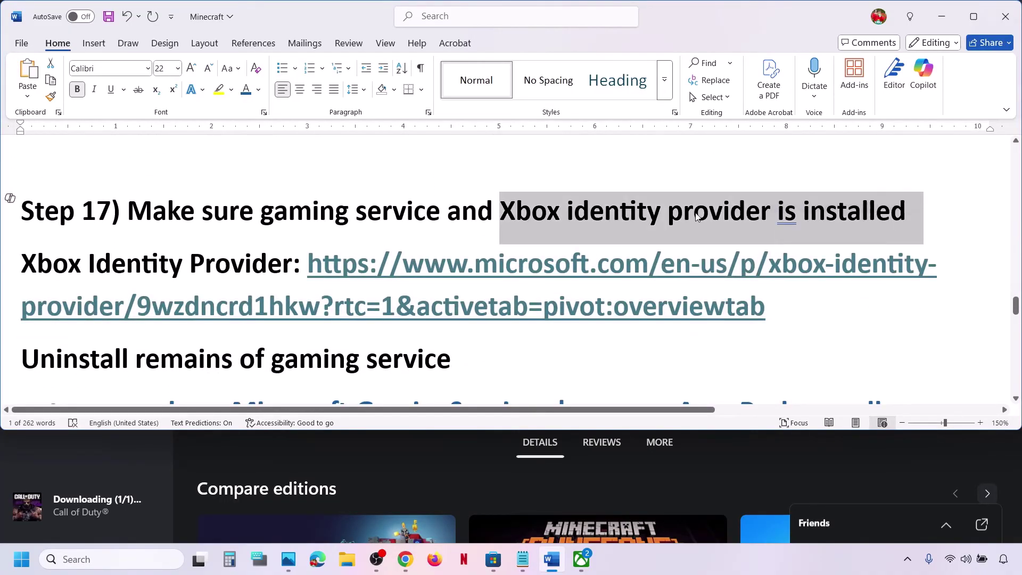
{"action": "left_click", "coordinate": [598, 213]}
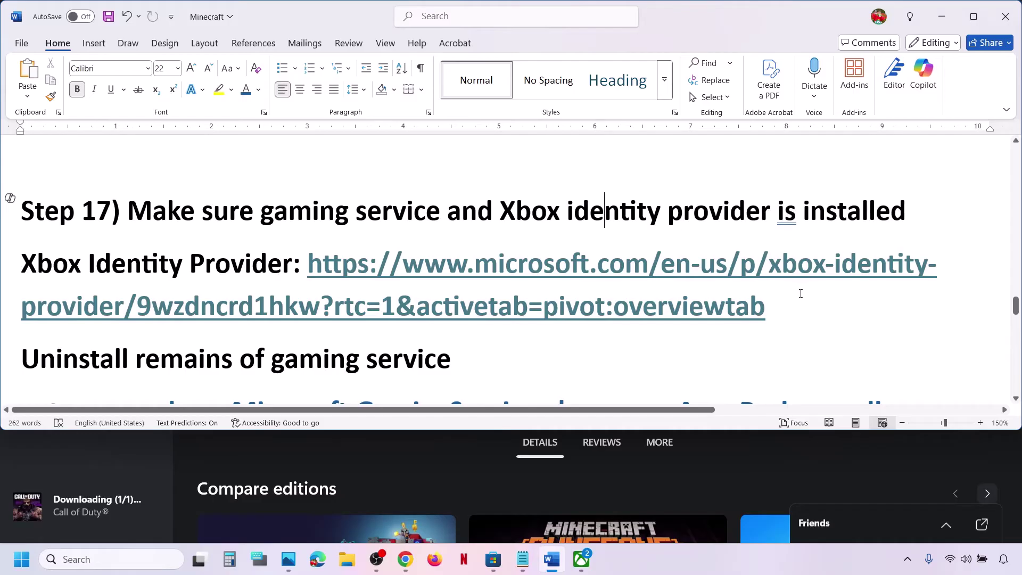
{"action": "left_click_drag", "start_coordinate": [800, 294], "coordinate": [444, 274]}
{"action": "right_click", "coordinate": [444, 274]}
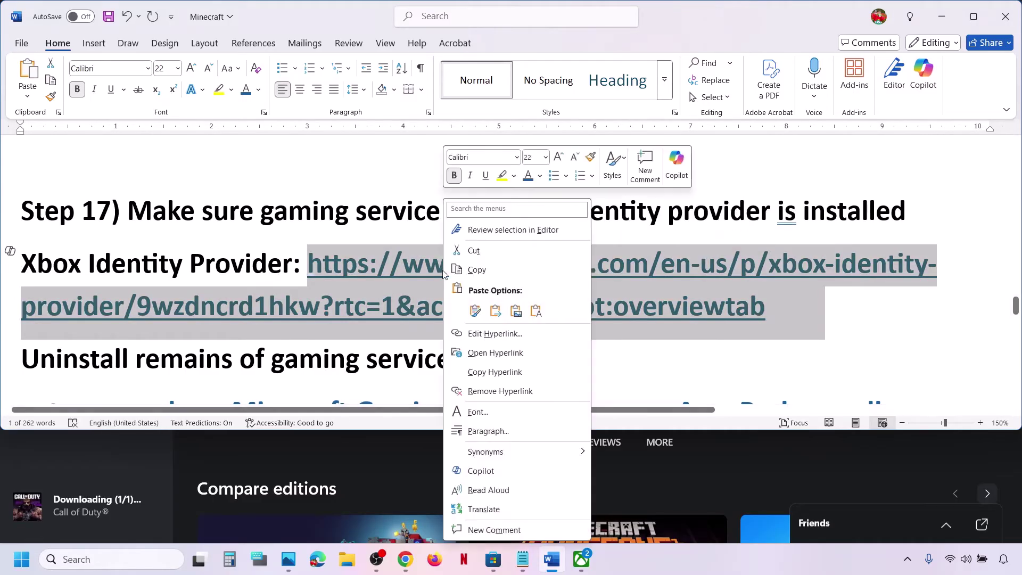
{"action": "left_click", "coordinate": [477, 269]}
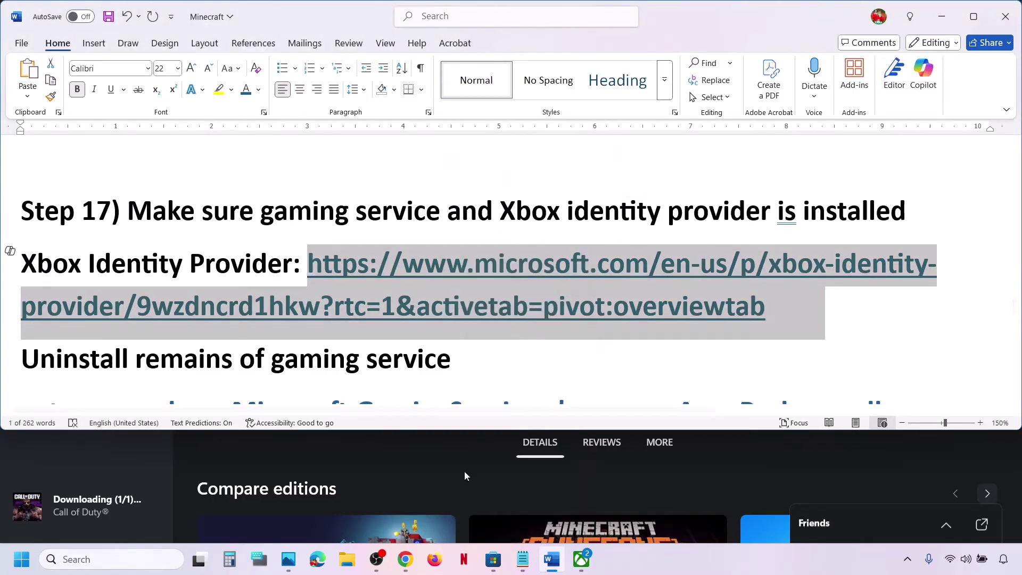
Load the link in a new Chrome tab and confirm Microsoft Store shows Xbox Identity Provider Installed
{"action": "left_click", "coordinate": [405, 565]}
{"action": "left_click", "coordinate": [353, 15]}
{"action": "key", "text": "ctrl+v"}
{"action": "key", "text": "Return"}
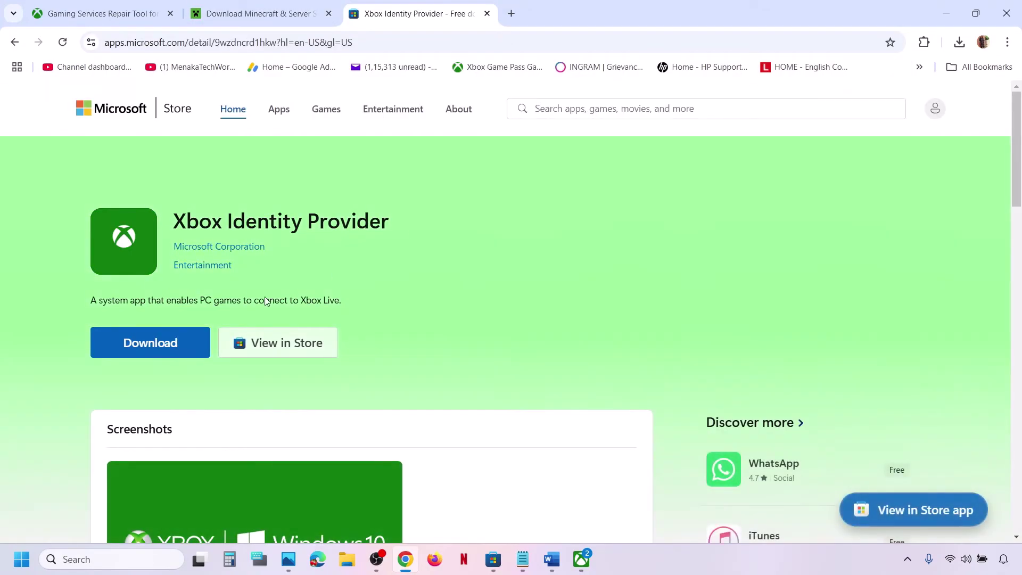
{"action": "left_click", "coordinate": [150, 342]}
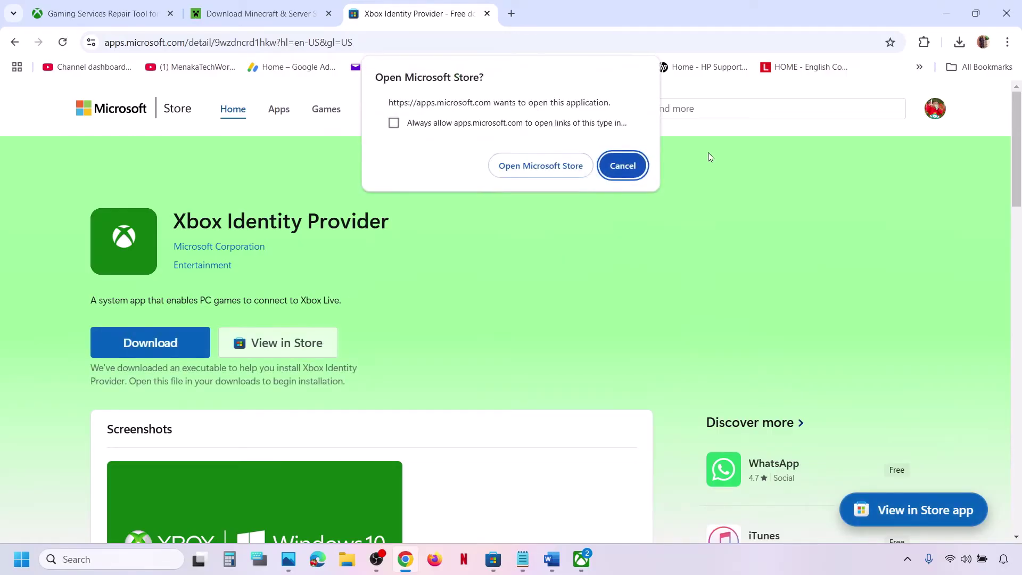
{"action": "left_click", "coordinate": [539, 167]}
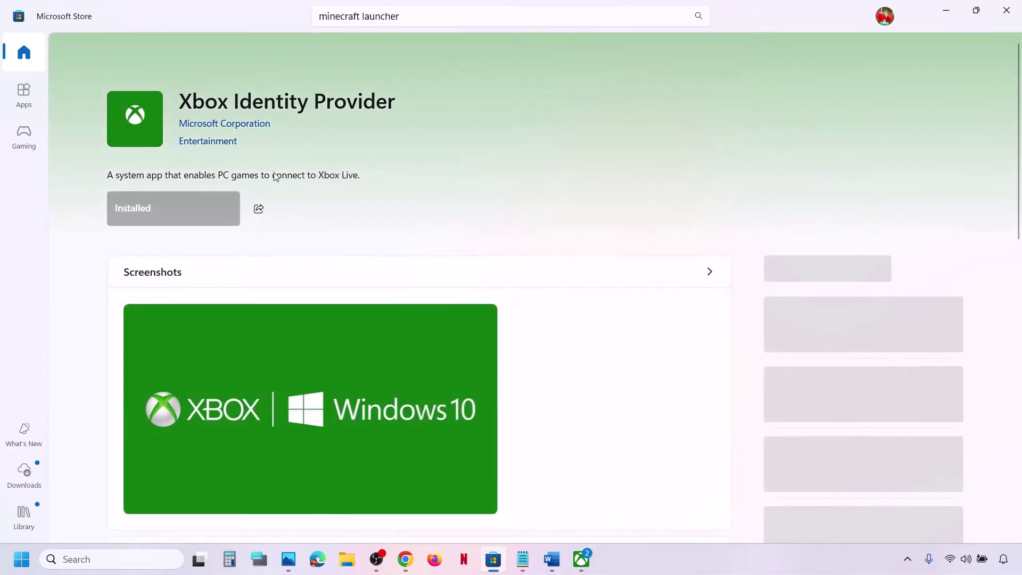
{"action": "left_click_drag", "start_coordinate": [395, 103], "coordinate": [191, 102]}
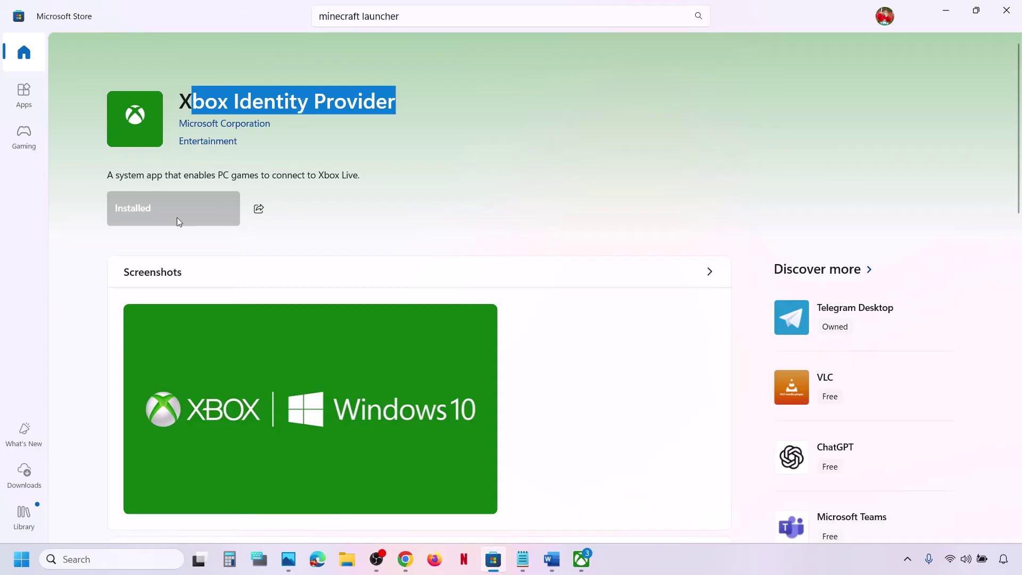
{"action": "left_click", "coordinate": [944, 11]}
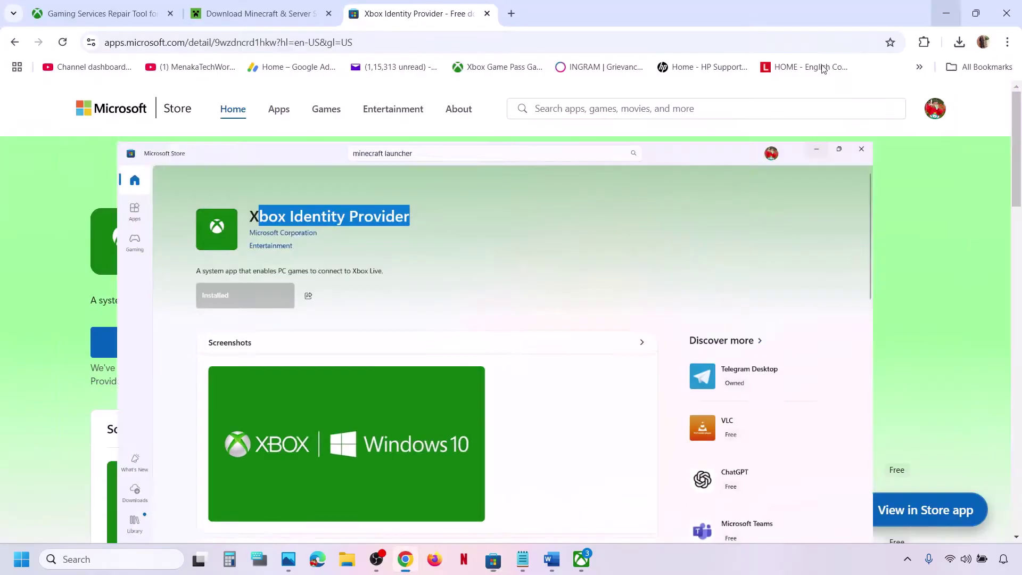
Select the Microsoft.GamingServices removal command in the Word guide
{"action": "left_click", "coordinate": [551, 559]}
{"action": "scroll", "coordinate": [325, 336], "scroll_direction": "down", "scroll_amount": 5}
{"action": "double_click", "coordinate": [461, 222]}
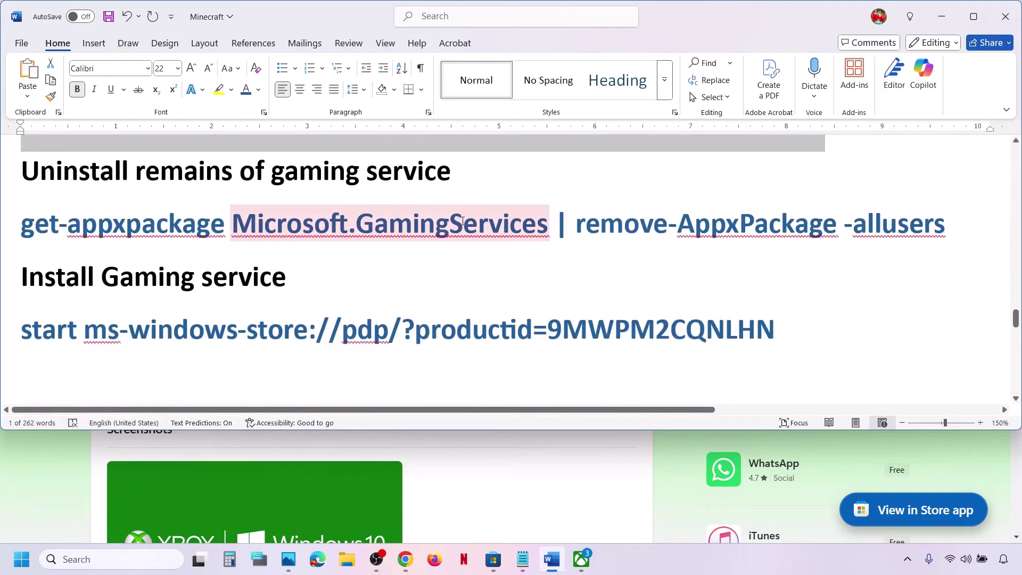
{"action": "triple_click", "coordinate": [460, 222]}
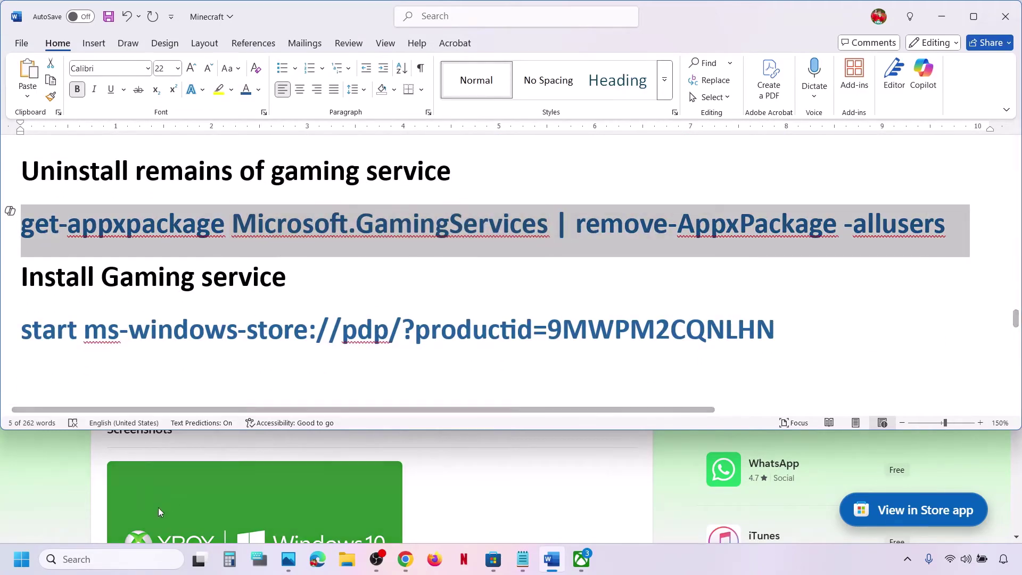
Launch Windows PowerShell as administrator, approve UAC, then minimize it back to the guide
{"action": "left_click", "coordinate": [97, 556]}
{"action": "type", "text": "powersh"}
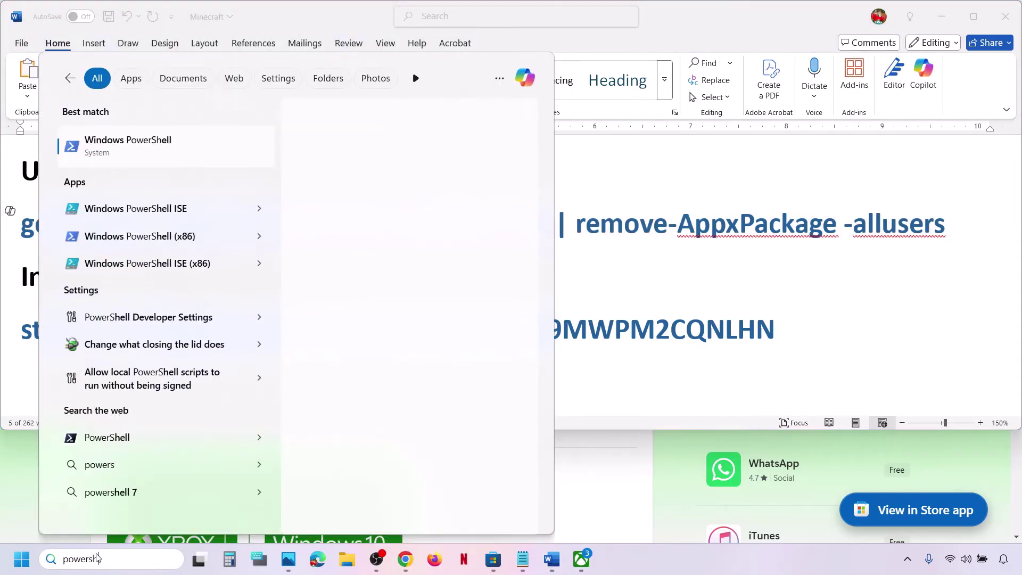
{"action": "type", "text": "ell"}
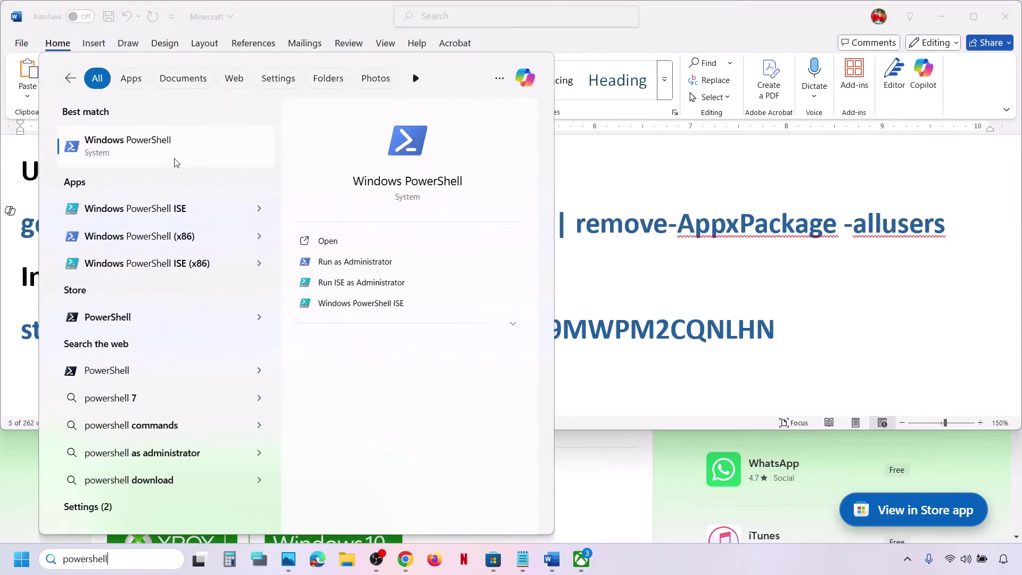
{"action": "right_click", "coordinate": [176, 163]}
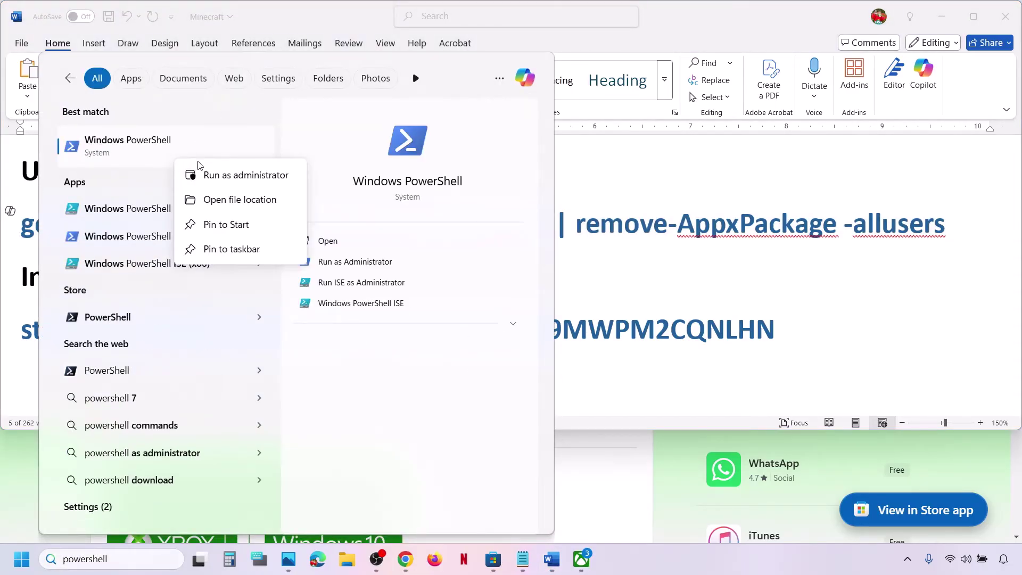
{"action": "left_click", "coordinate": [253, 180]}
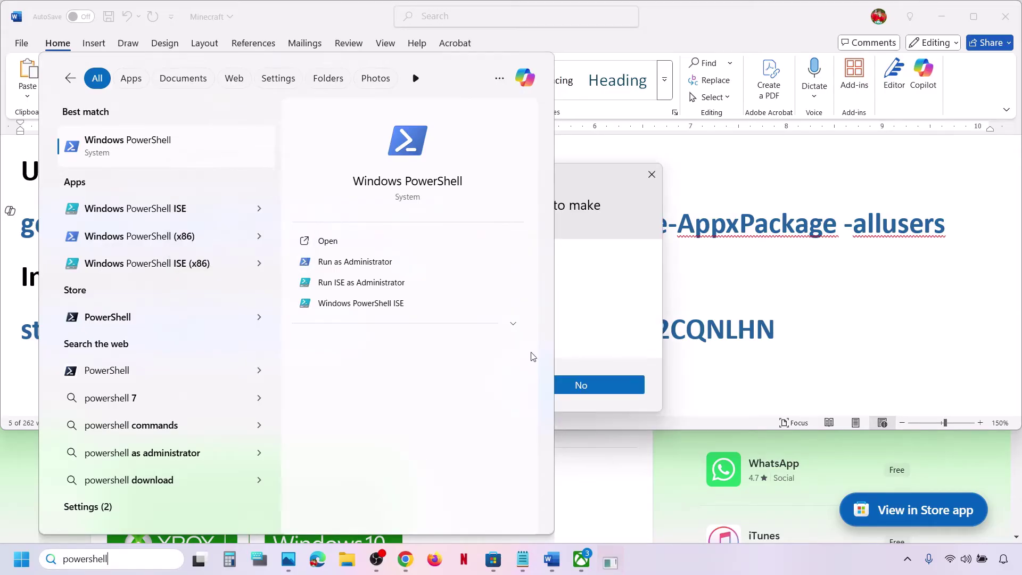
{"action": "left_click", "coordinate": [442, 384]}
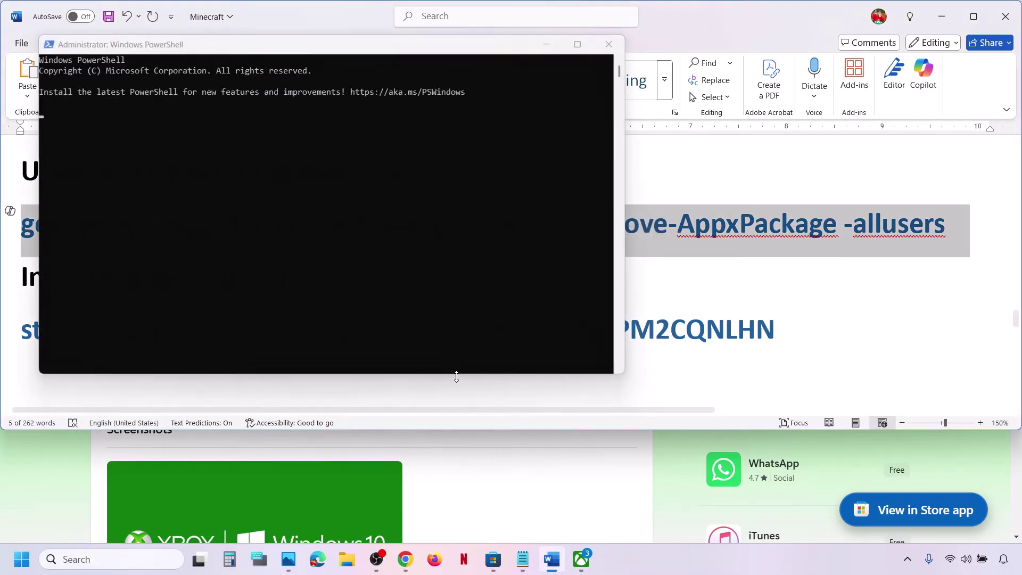
{"action": "key", "text": "ctrl+v"}
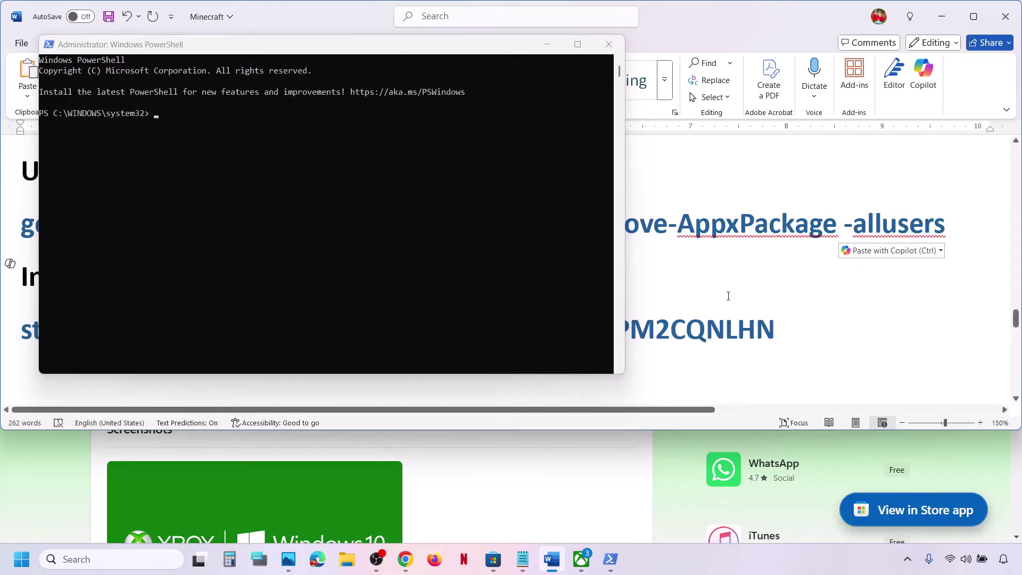
{"action": "left_click", "coordinate": [549, 58]}
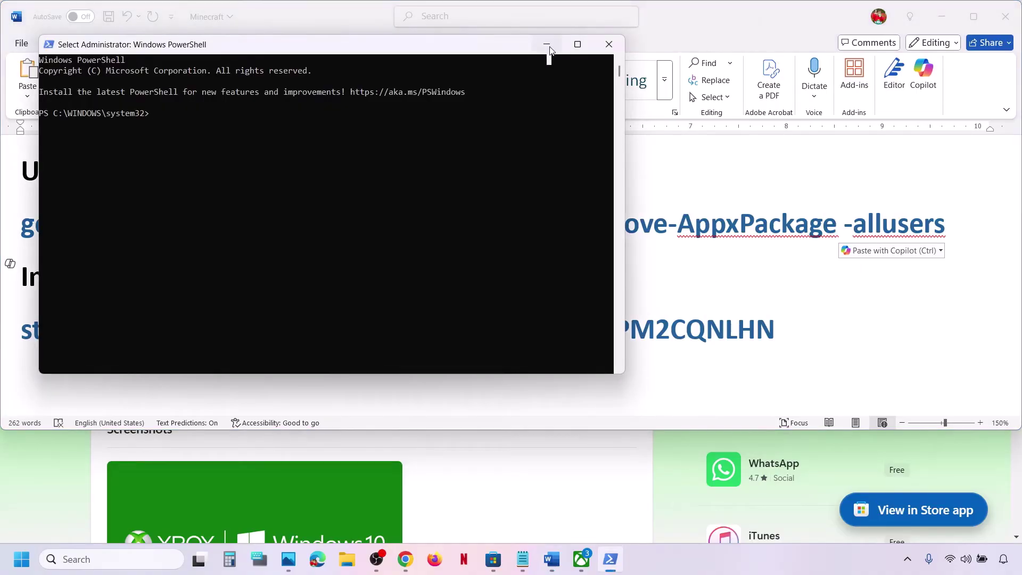
{"action": "left_click", "coordinate": [547, 44]}
{"action": "double_click", "coordinate": [474, 218]}
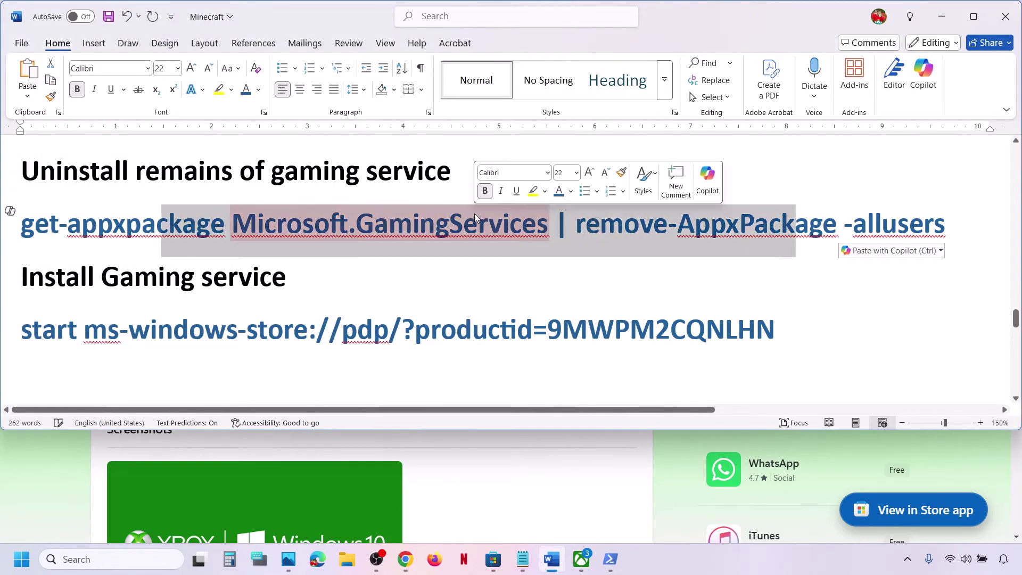
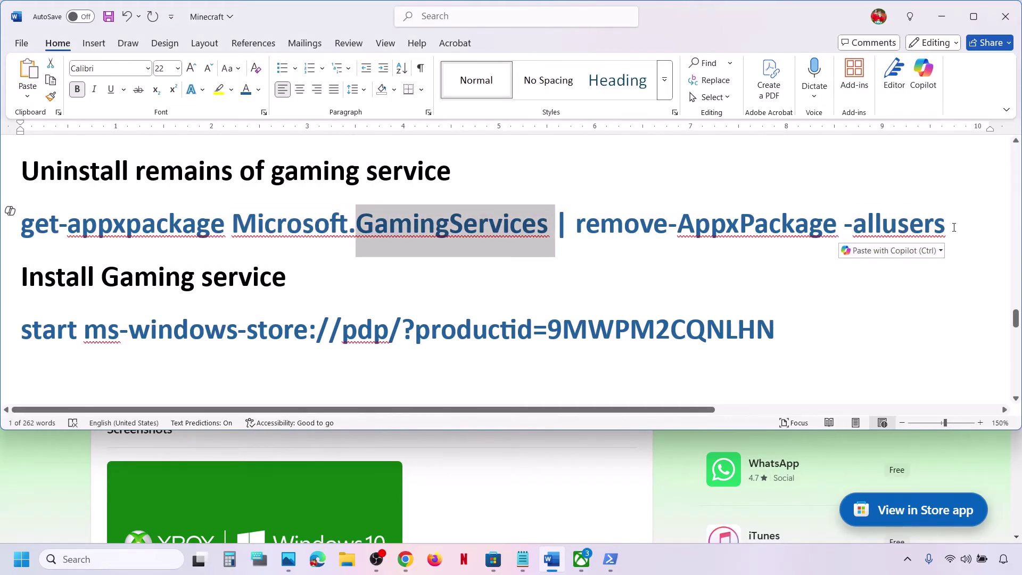
Copy the get-appxpackage Gaming Services removal command from Word and switch to Administrator PowerShell
{"action": "left_click_drag", "start_coordinate": [954, 227], "coordinate": [20, 227]}
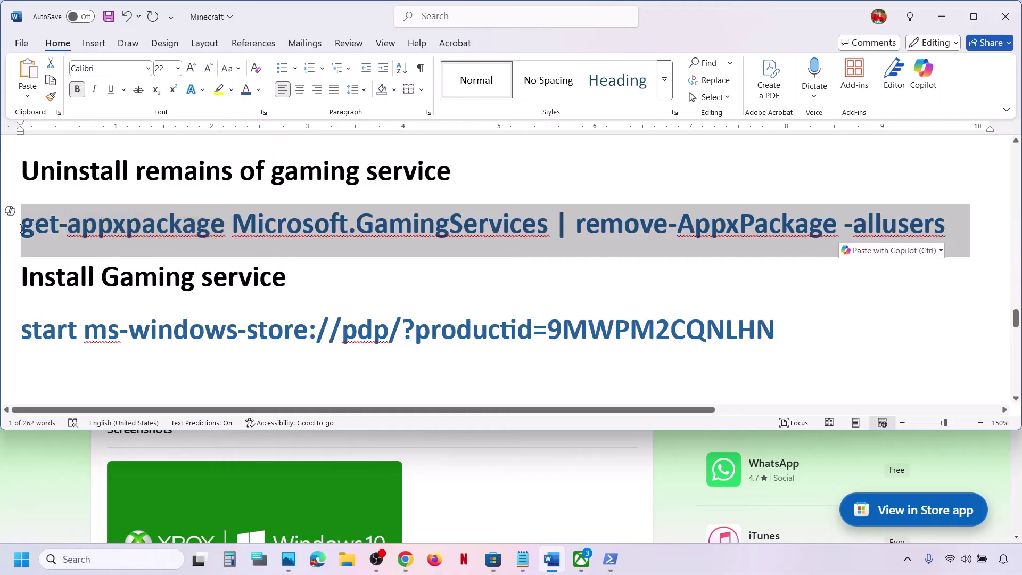
{"action": "right_click", "coordinate": [96, 236]}
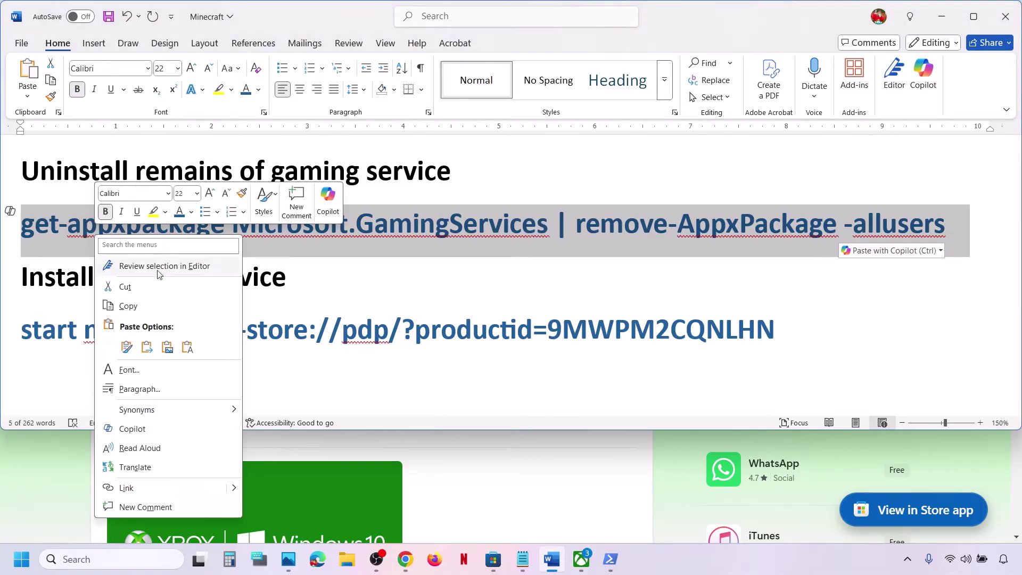
{"action": "left_click", "coordinate": [137, 305]}
{"action": "left_click", "coordinate": [611, 559]}
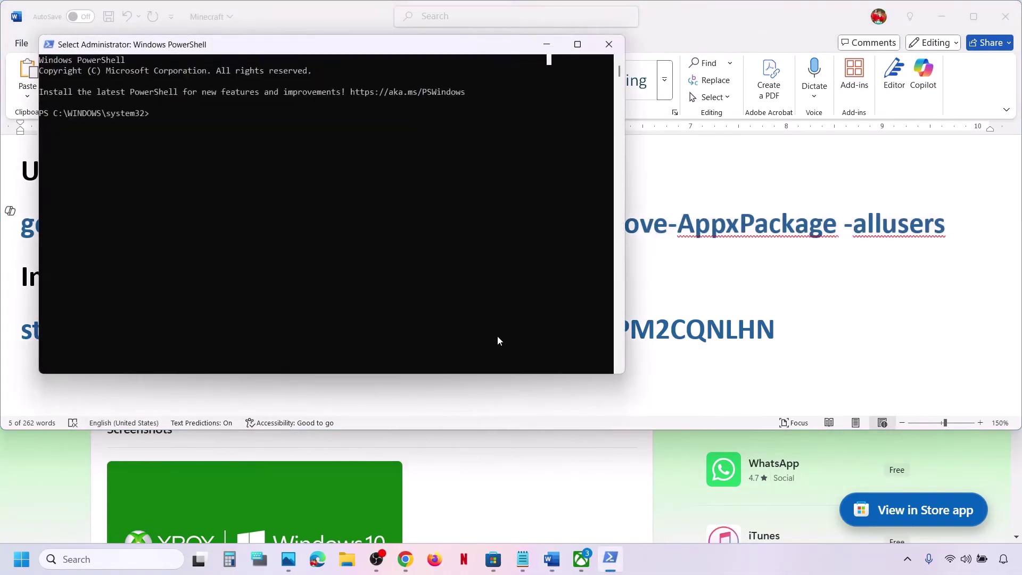
Run the Gaming Services removal command, then copy and run 'start ms-windows-store' in PowerShell
{"action": "right_click", "coordinate": [495, 333]}
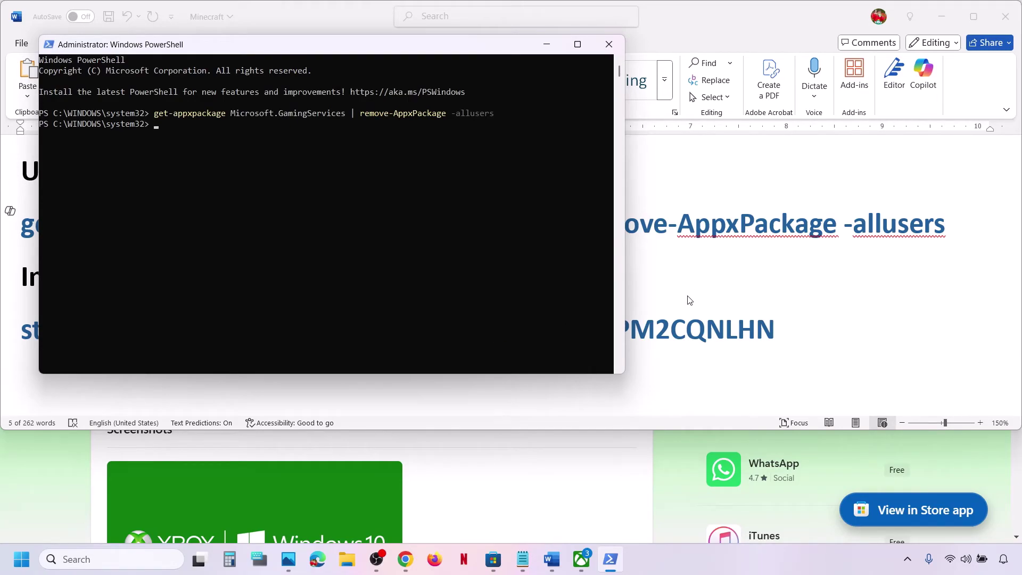
{"action": "key", "text": "alt+Tab"}
{"action": "left_click_drag", "start_coordinate": [791, 335], "coordinate": [7, 334]}
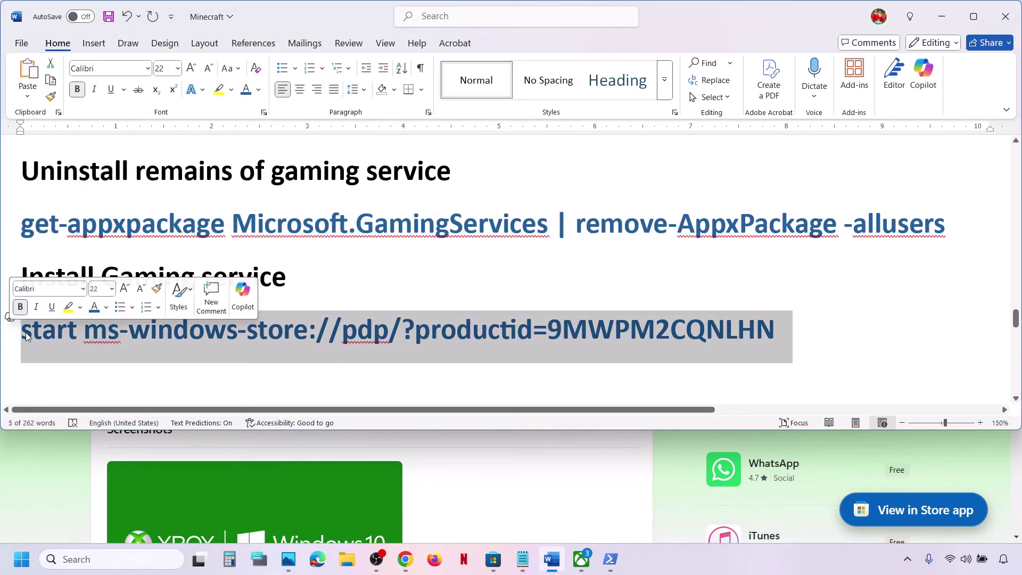
{"action": "right_click", "coordinate": [26, 337]}
{"action": "left_click", "coordinate": [58, 121]}
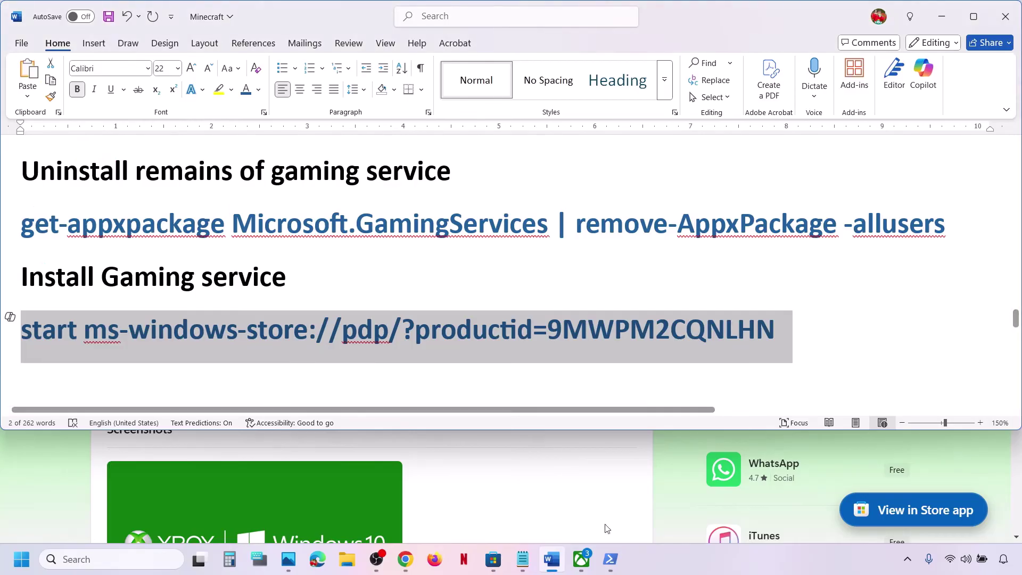
{"action": "left_click", "coordinate": [610, 559]}
{"action": "right_click", "coordinate": [351, 153]}
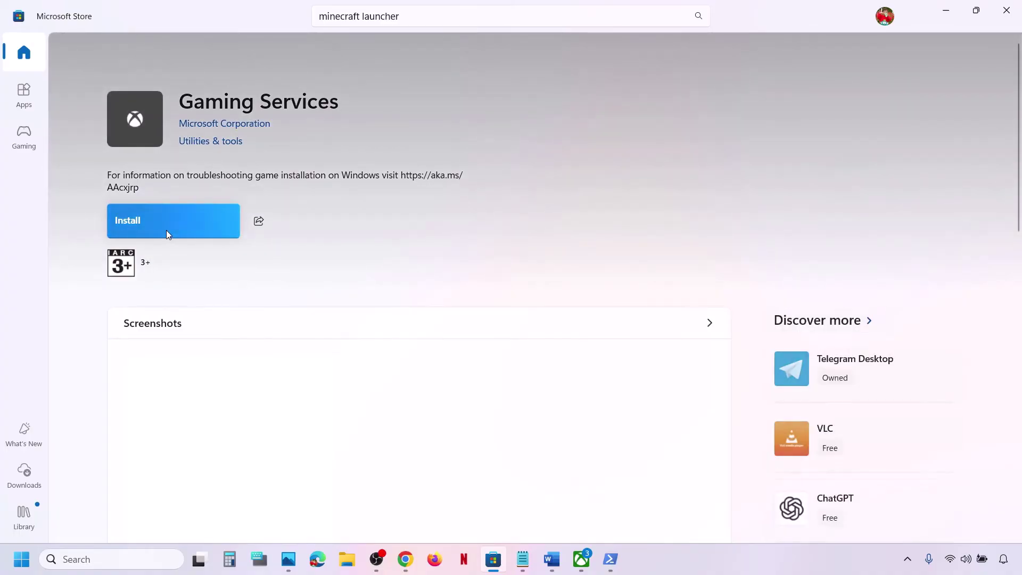
Install Gaming Services from Microsoft Store, approving the UAC prompt
{"action": "left_click", "coordinate": [167, 232]}
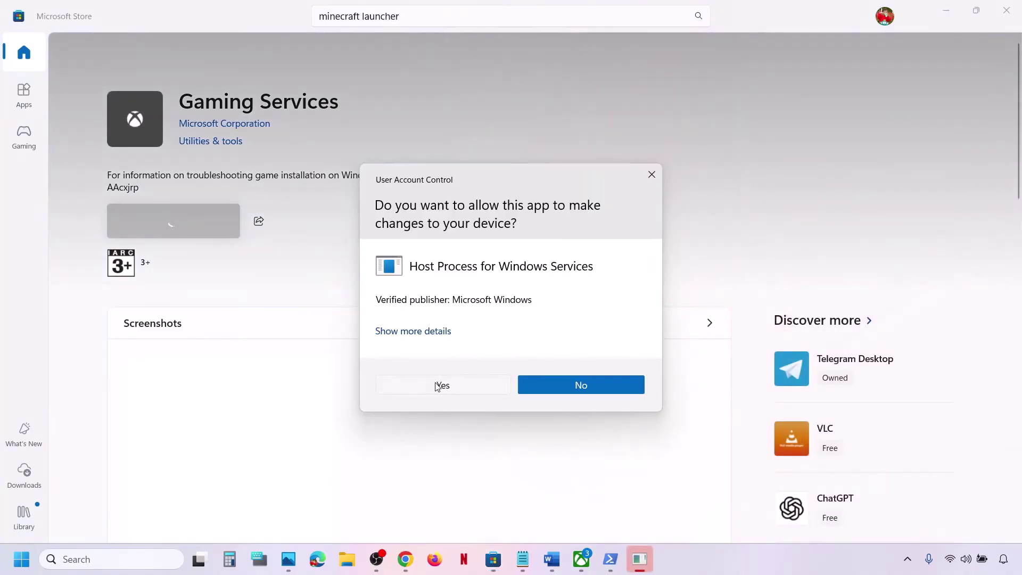
{"action": "left_click", "coordinate": [440, 385]}
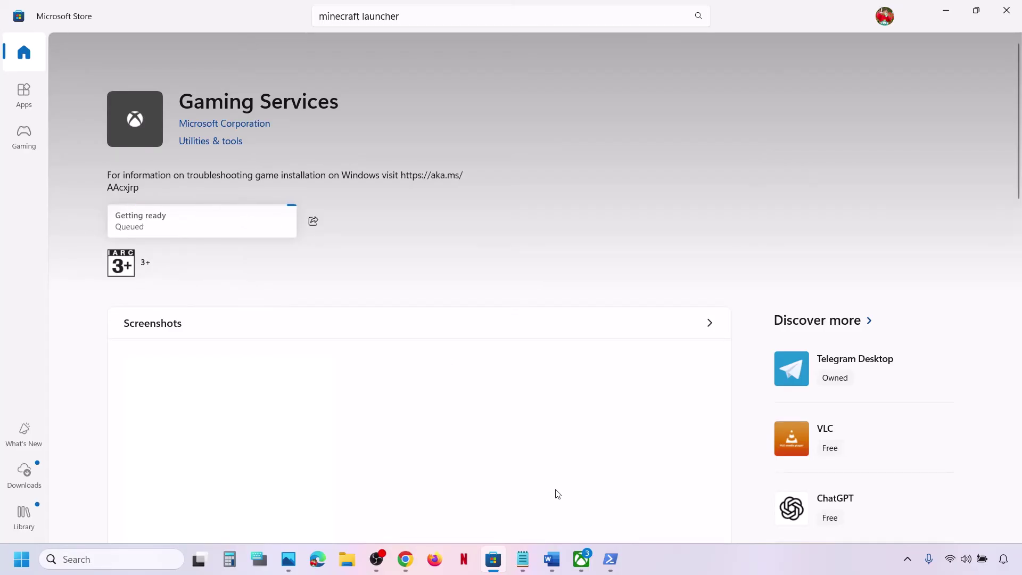
{"action": "left_click", "coordinate": [553, 559]}
Find the 'Xbl login credentials' note in Word and open Credential Manager by searching 'credent'
{"action": "scroll", "coordinate": [314, 294], "scroll_direction": "down", "scroll_amount": 5}
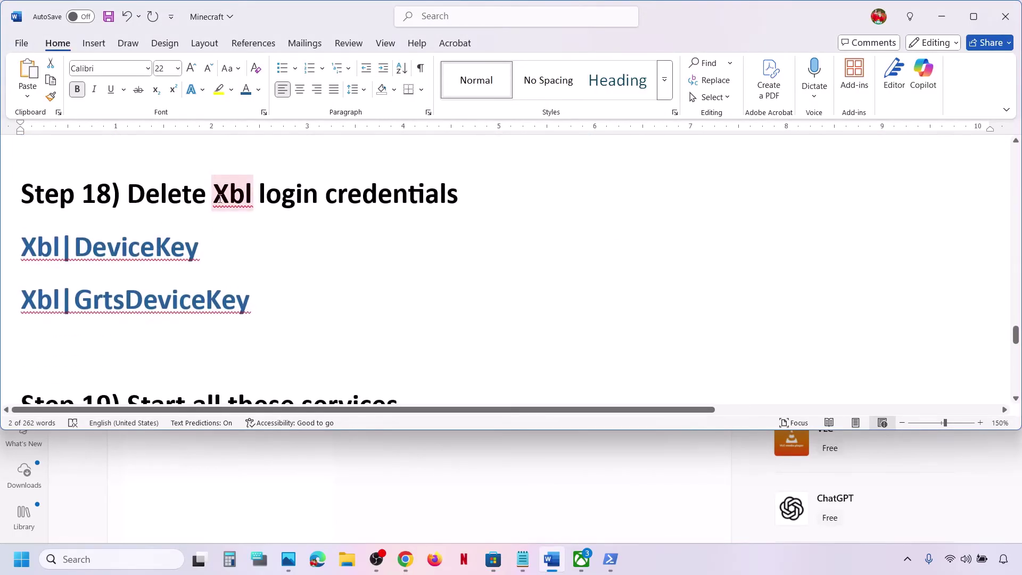
{"action": "left_click_drag", "start_coordinate": [219, 198], "coordinate": [457, 198]}
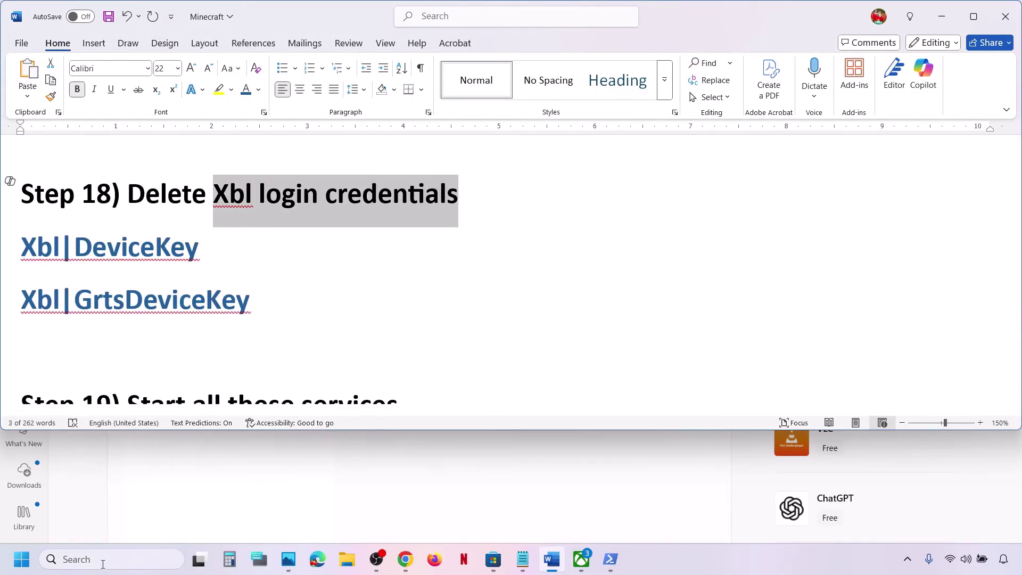
{"action": "left_click", "coordinate": [103, 559]}
{"action": "type", "text": "credent"}
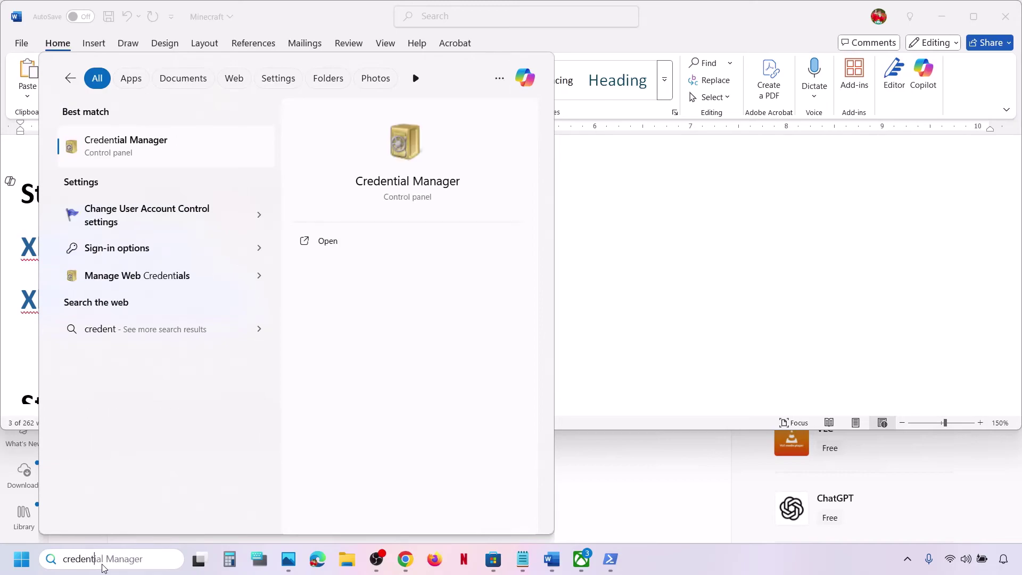
{"action": "left_click", "coordinate": [168, 143]}
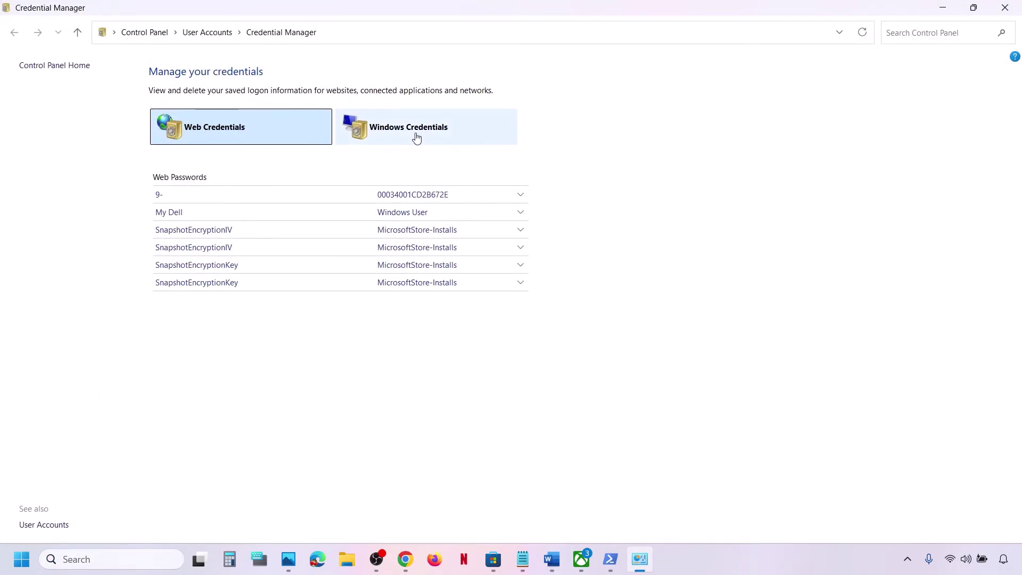
Browse the Xbl entries in the Windows Credentials list, then minimize Credential Manager
{"action": "left_click", "coordinate": [416, 138]}
{"action": "scroll", "coordinate": [342, 349], "scroll_direction": "down", "scroll_amount": 15}
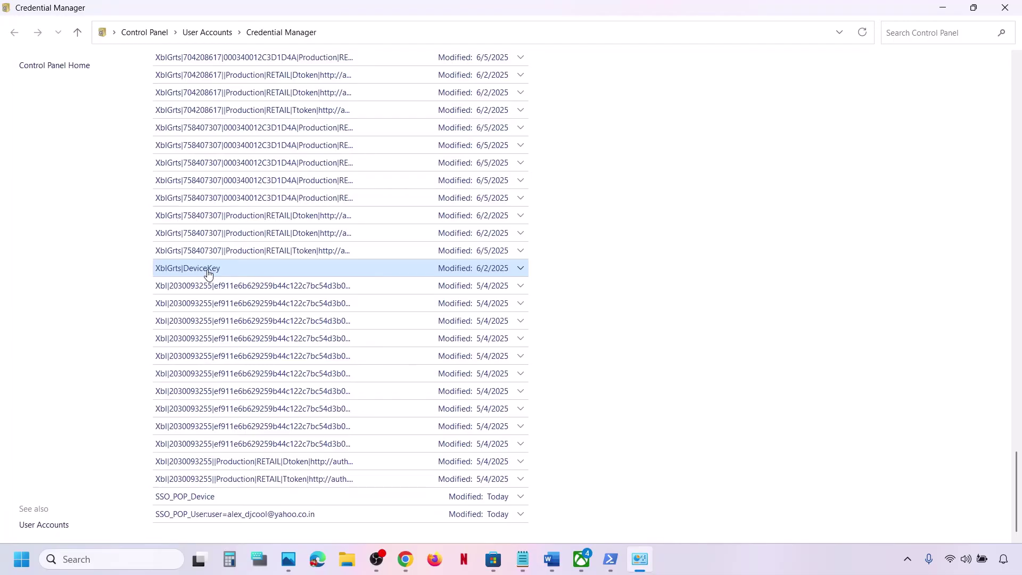
{"action": "scroll", "coordinate": [306, 305], "scroll_direction": "up", "scroll_amount": 10}
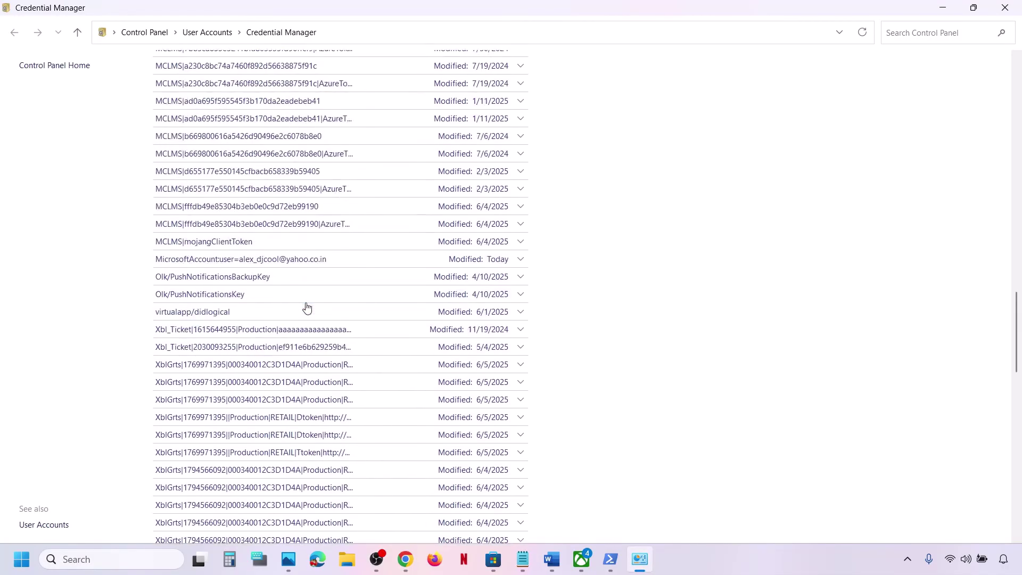
{"action": "scroll", "coordinate": [261, 319], "scroll_direction": "up", "scroll_amount": 3}
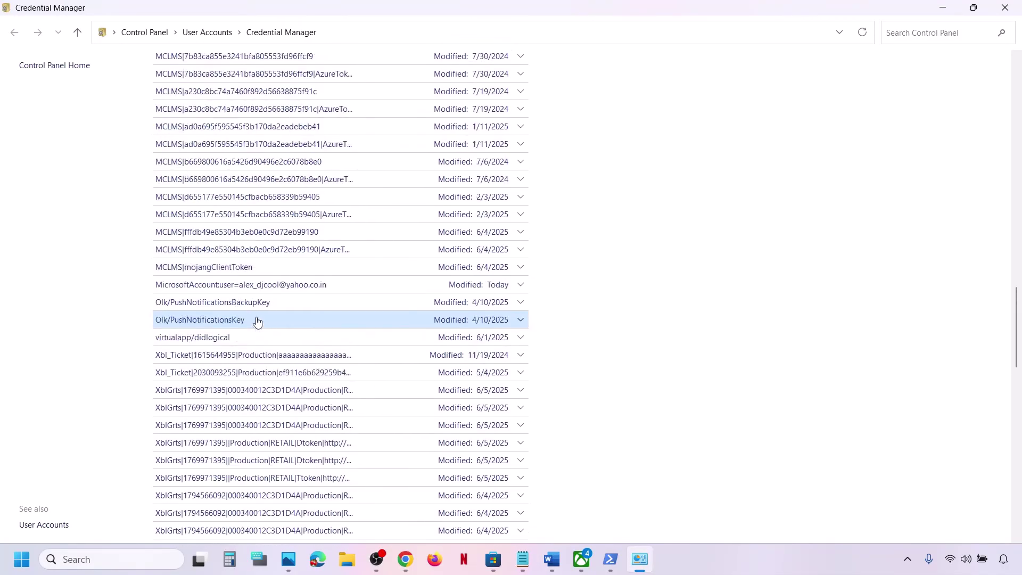
{"action": "scroll", "coordinate": [258, 322], "scroll_direction": "up", "scroll_amount": 3}
{"action": "scroll", "coordinate": [258, 322], "scroll_direction": "down", "scroll_amount": 15}
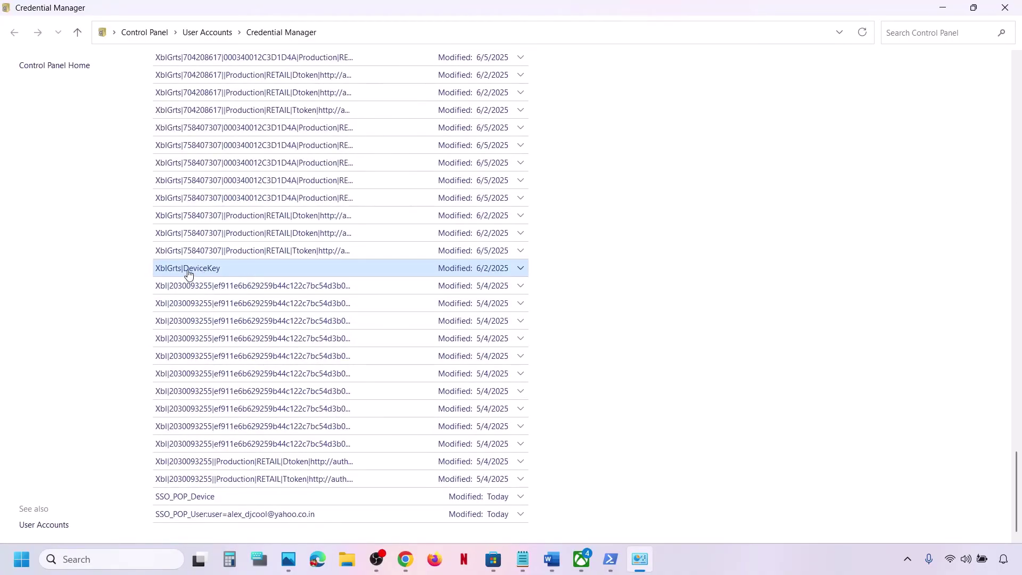
{"action": "left_click", "coordinate": [943, 11]}
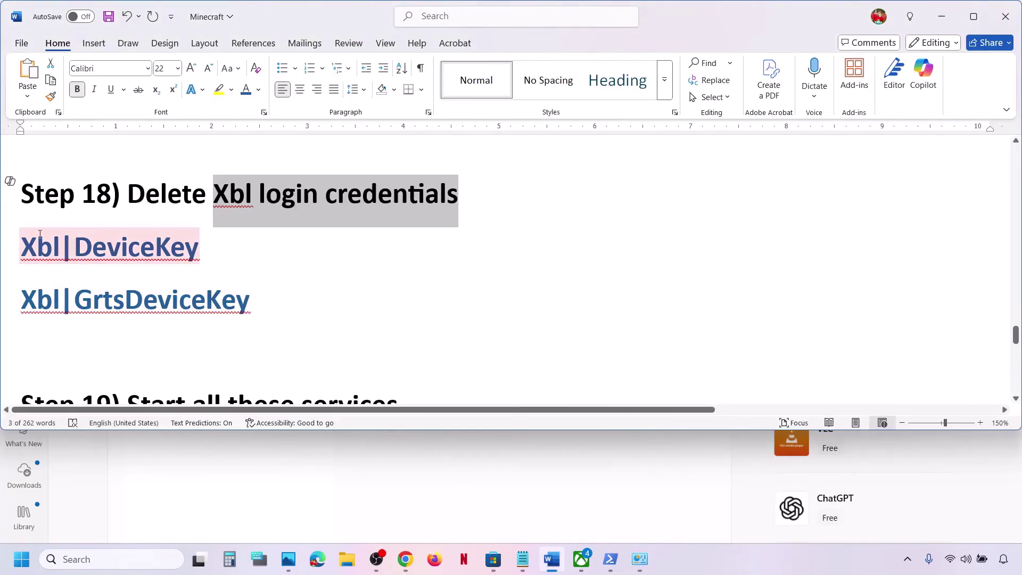
Highlight the Xbl|DeviceKey and Xbl|GrtsDeviceKey names in Word, then return to Credential Manager
{"action": "left_click_drag", "start_coordinate": [21, 247], "coordinate": [200, 251]}
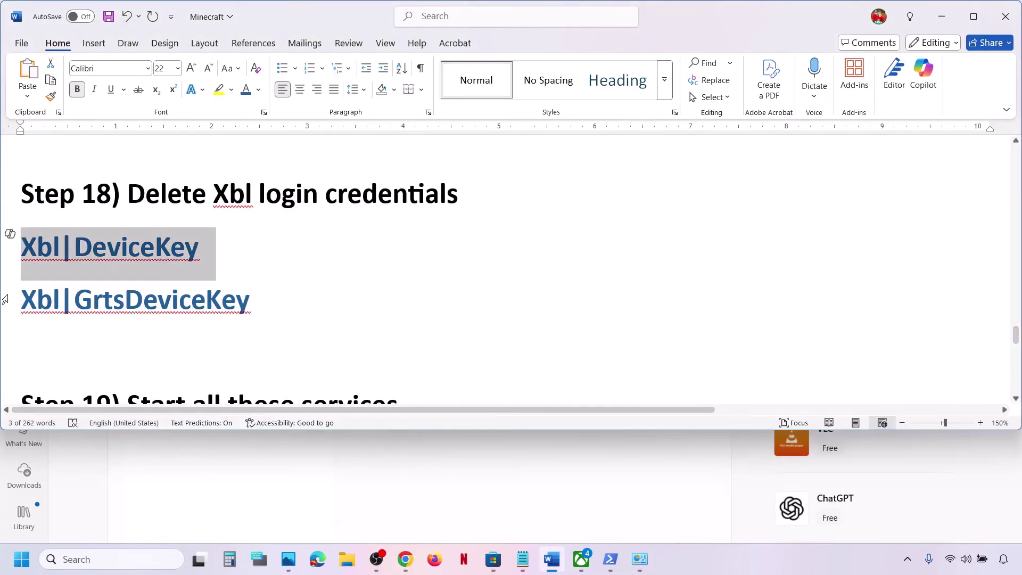
{"action": "left_click_drag", "start_coordinate": [21, 298], "coordinate": [243, 311]}
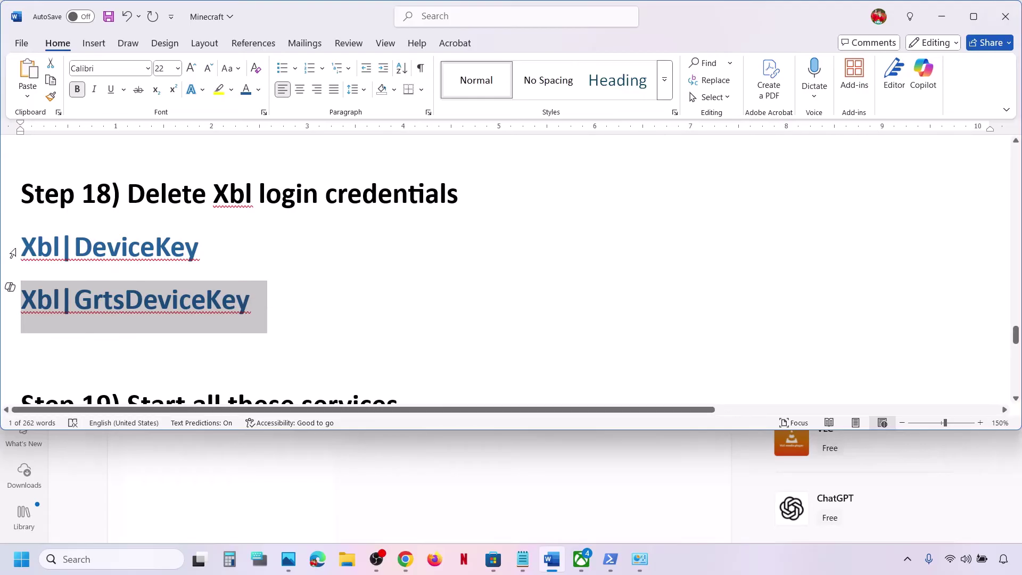
{"action": "left_click_drag", "start_coordinate": [21, 247], "coordinate": [239, 285]}
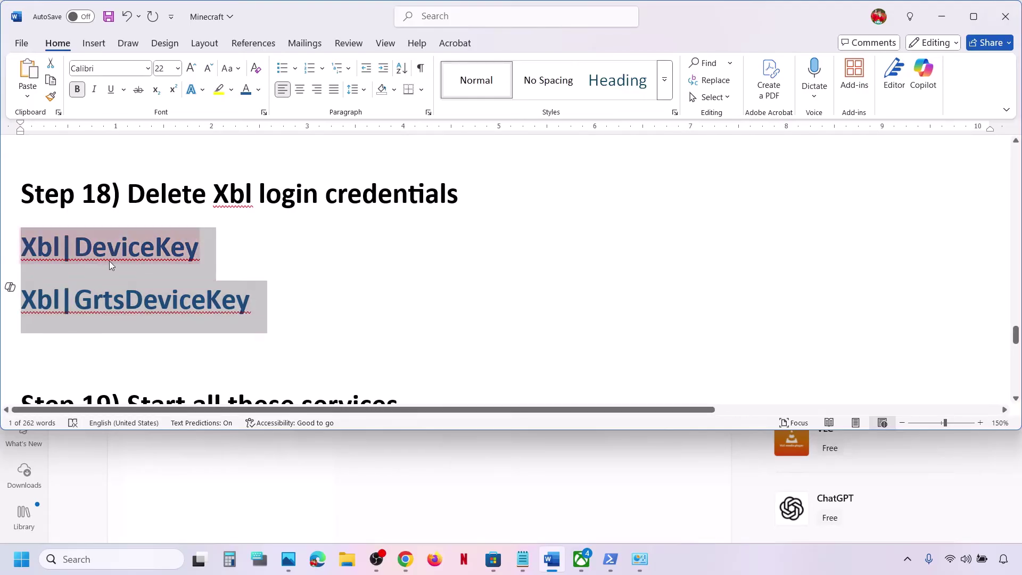
{"action": "left_click", "coordinate": [640, 559]}
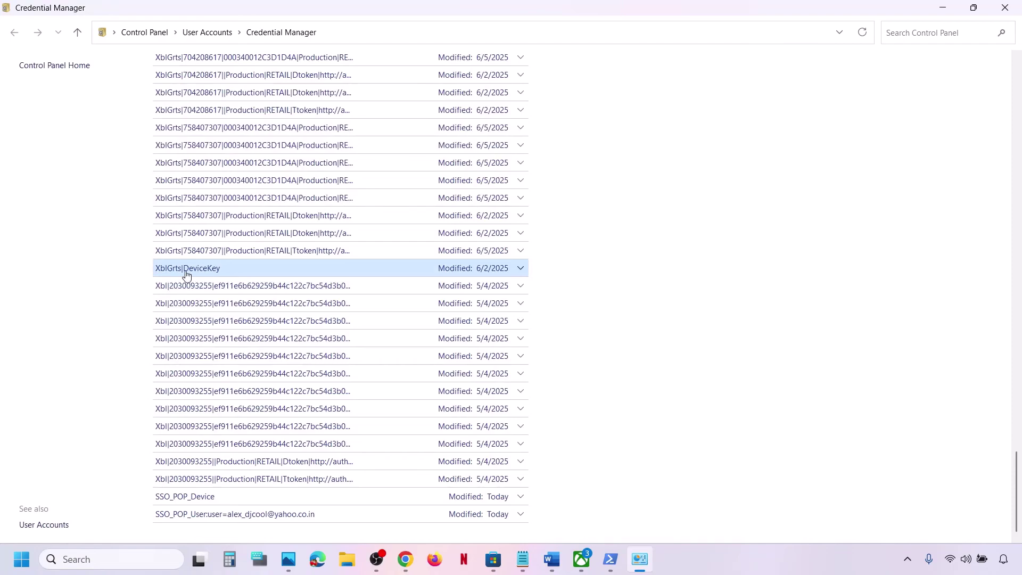
Remove the XblGrts|DeviceKey Windows credential, confirm the deletion, and minimize Credential Manager
{"action": "left_click", "coordinate": [186, 270]}
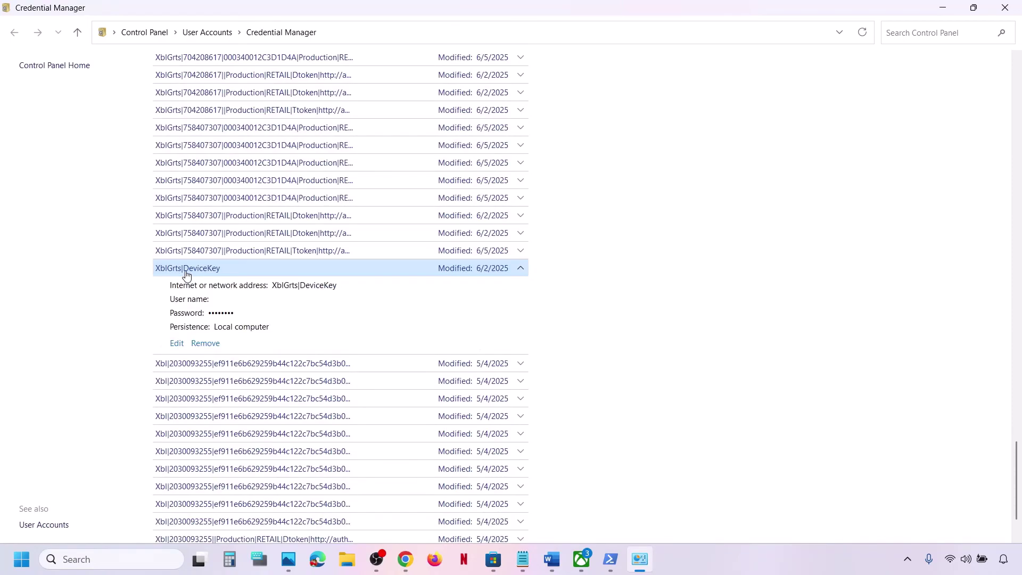
{"action": "left_click", "coordinate": [216, 343]}
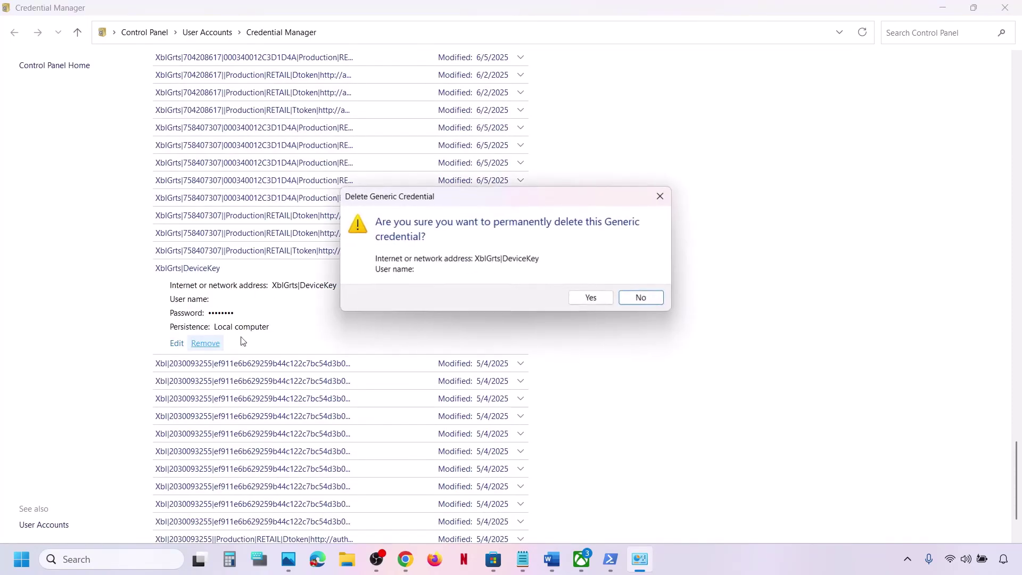
{"action": "left_click", "coordinate": [592, 298]}
{"action": "left_click", "coordinate": [943, 7]}
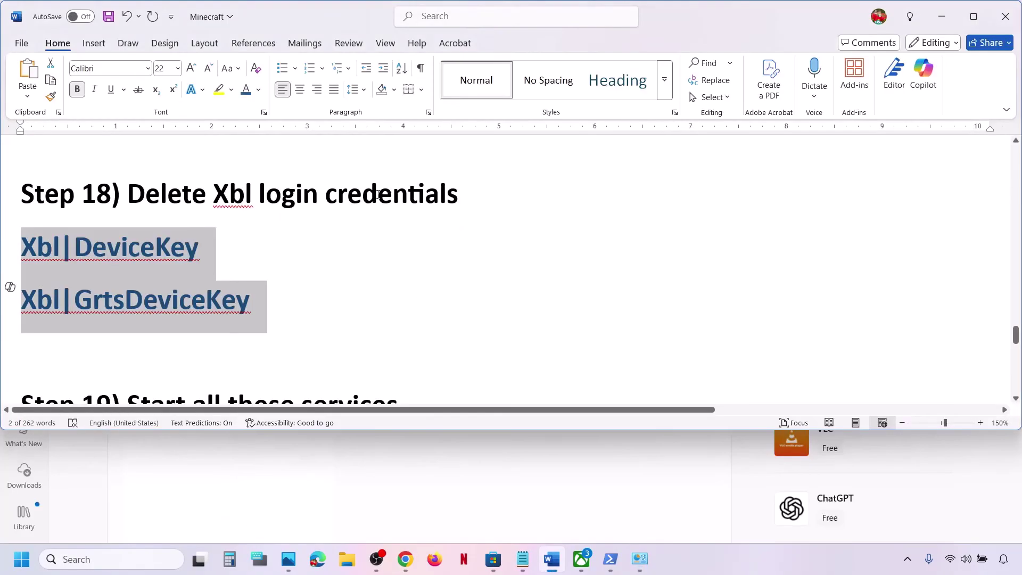
Launch the Services console by searching Windows for 'services'
{"action": "left_click", "coordinate": [149, 259]}
{"action": "key", "text": "super"}
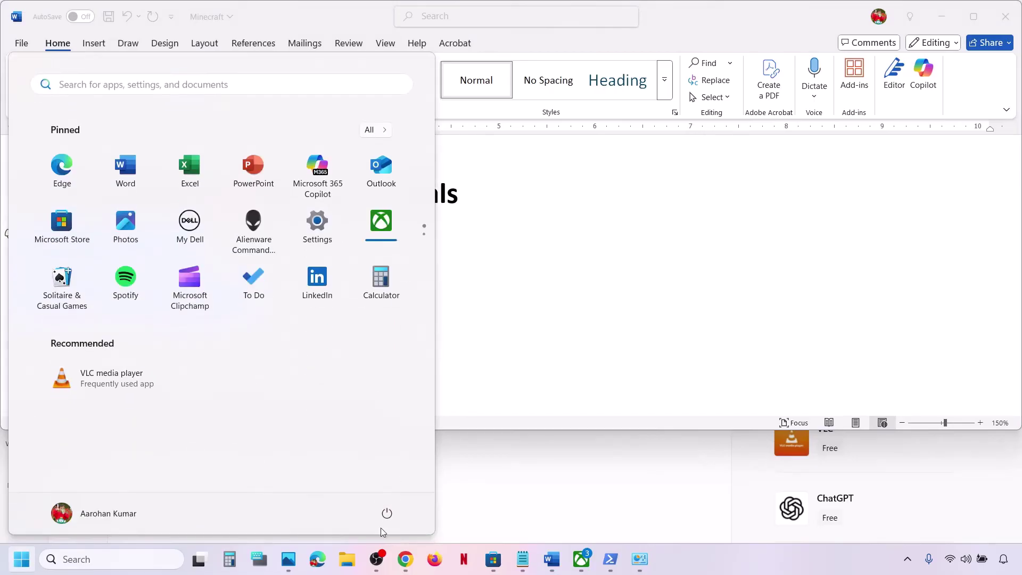
{"action": "left_click", "coordinate": [387, 512]}
{"action": "left_click", "coordinate": [570, 337]}
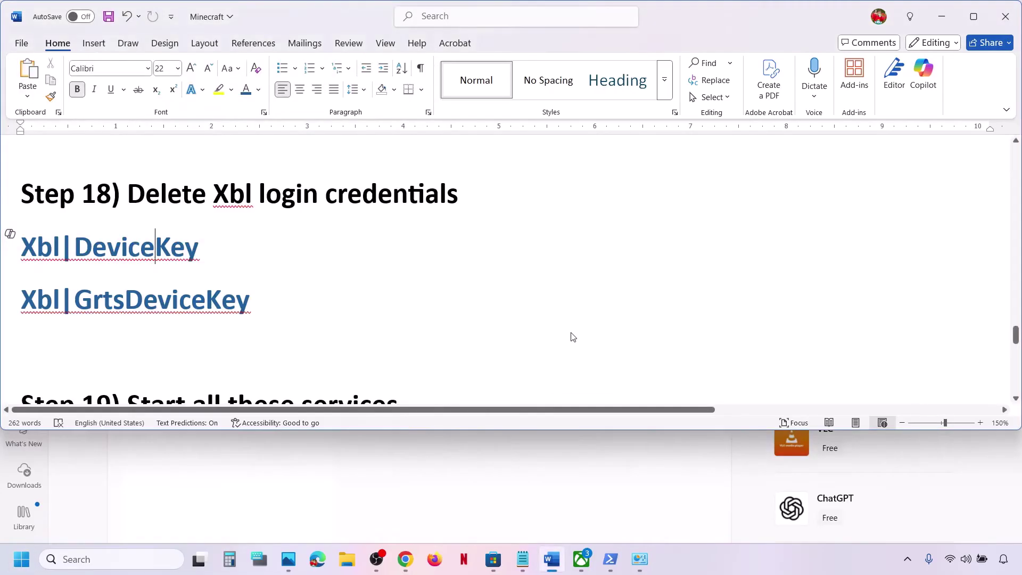
{"action": "scroll", "coordinate": [346, 294], "scroll_direction": "down", "scroll_amount": 5}
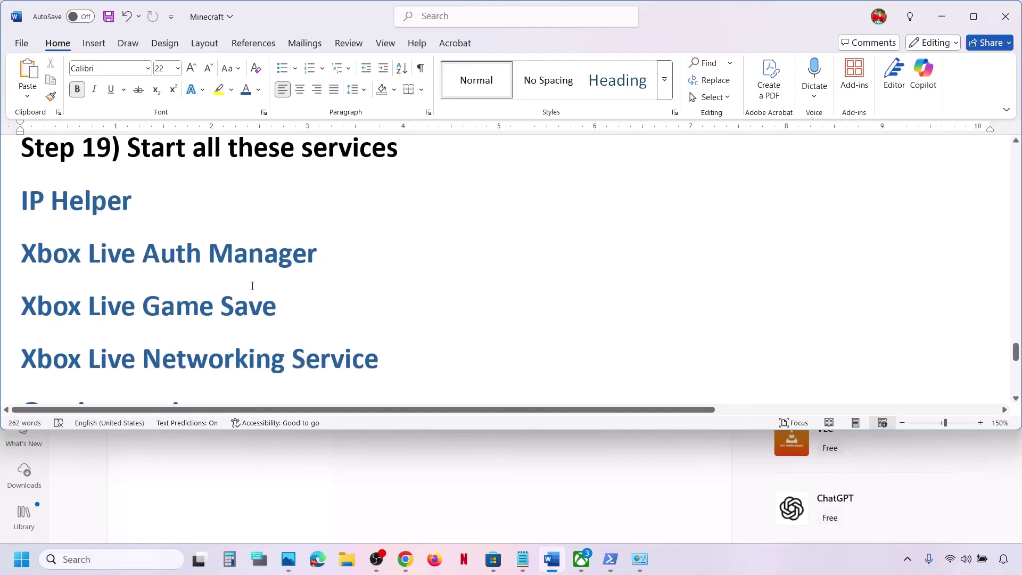
{"action": "left_click", "coordinate": [120, 559]}
{"action": "type", "text": "serv"}
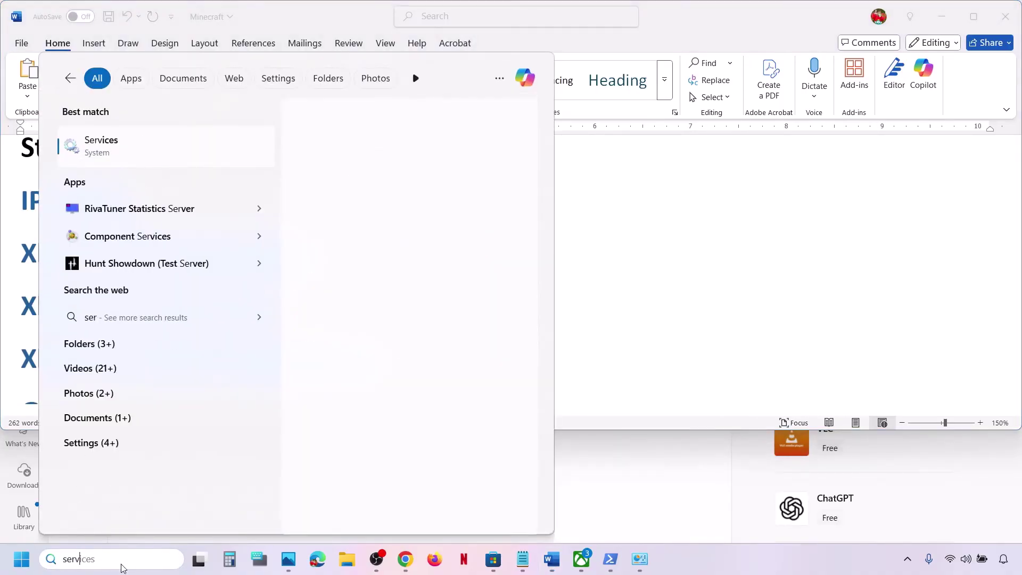
{"action": "type", "text": "ices"}
{"action": "key", "text": "Return"}
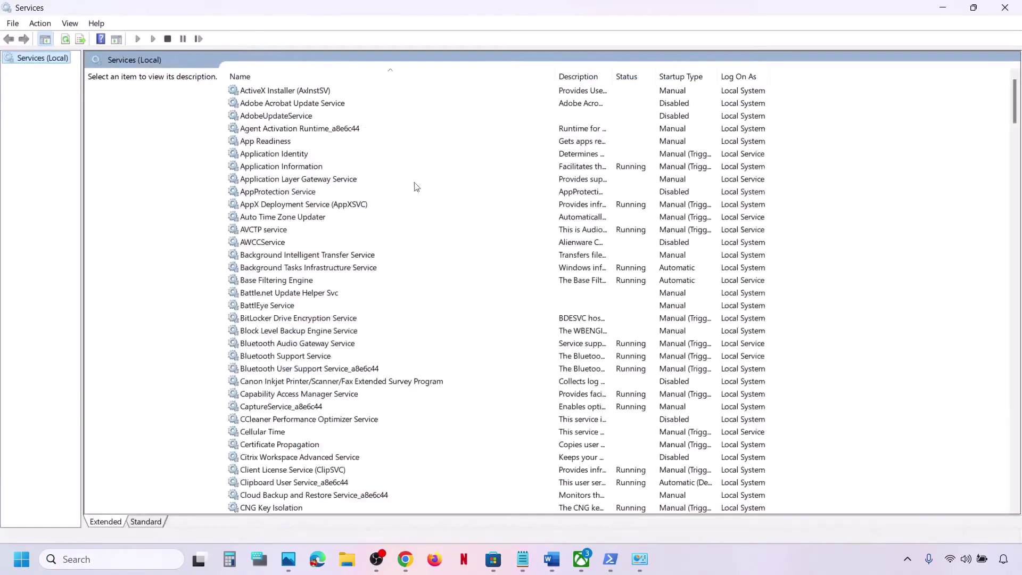
Set the IP Helper service's startup type to Automatic and apply it
{"action": "left_click", "coordinate": [383, 280]}
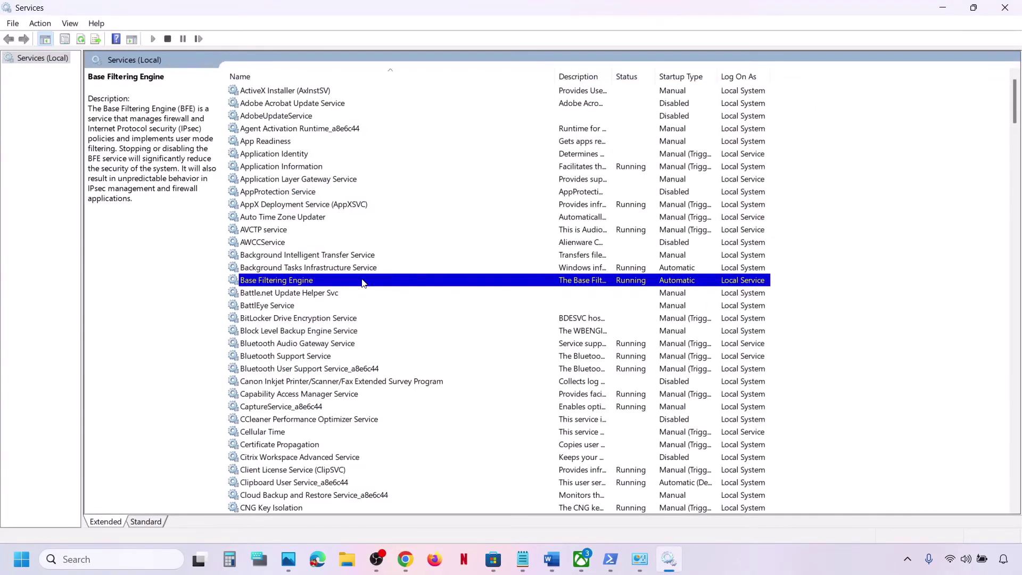
{"action": "key", "text": "i"}
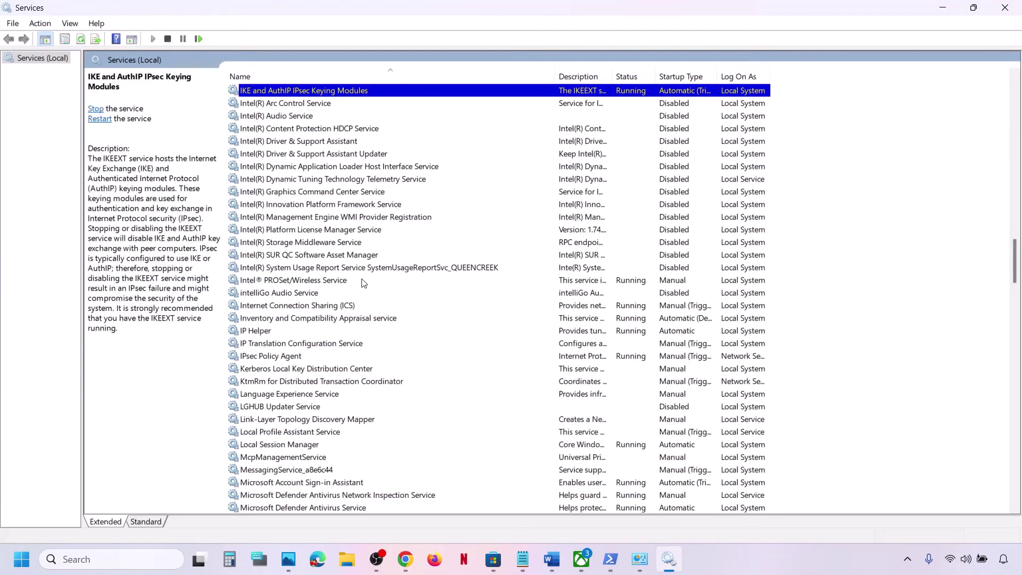
{"action": "double_click", "coordinate": [261, 334]}
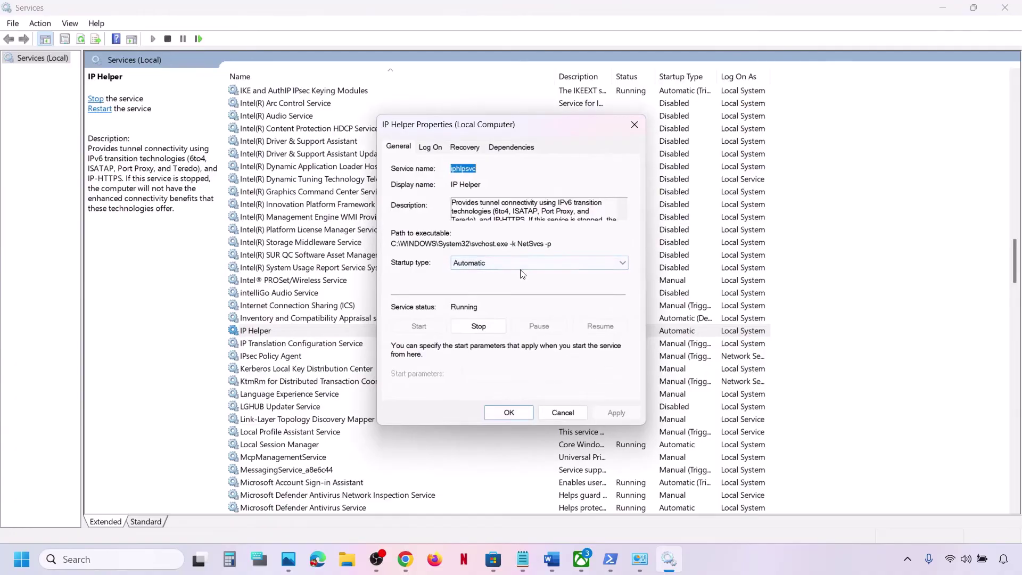
{"action": "left_click", "coordinate": [522, 266]}
{"action": "left_click", "coordinate": [658, 386]}
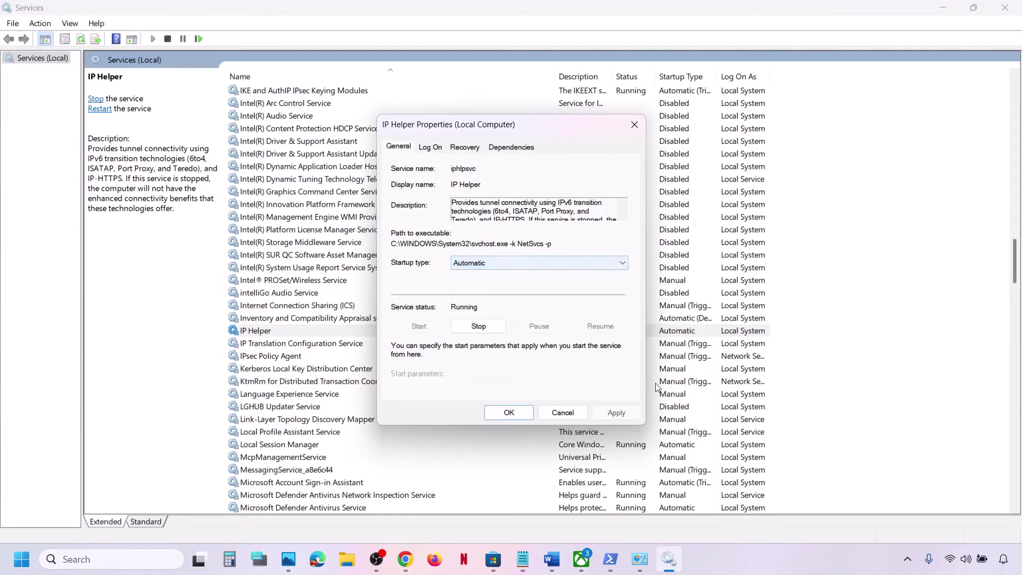
{"action": "left_click", "coordinate": [620, 415]}
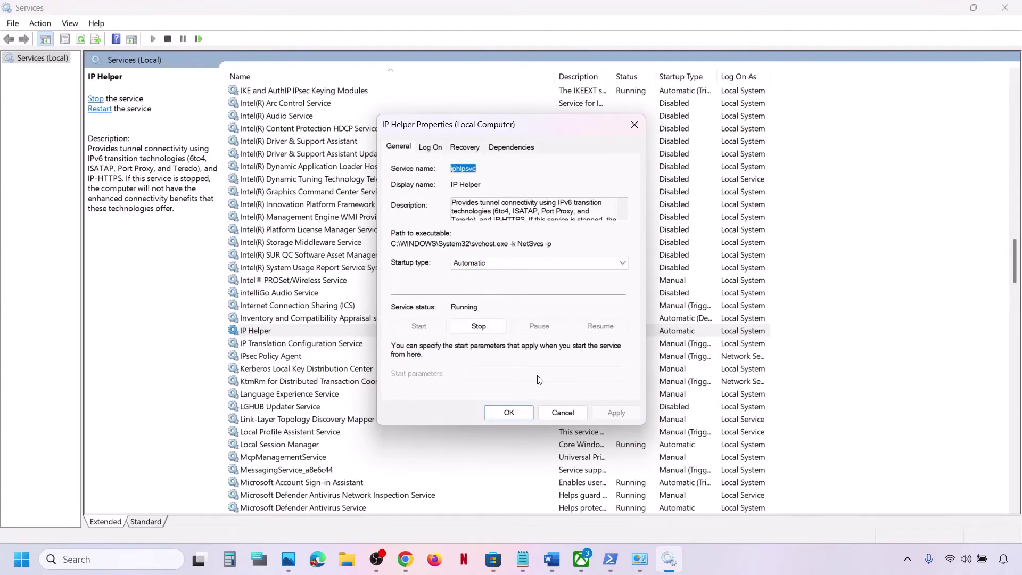
{"action": "left_click", "coordinate": [504, 411]}
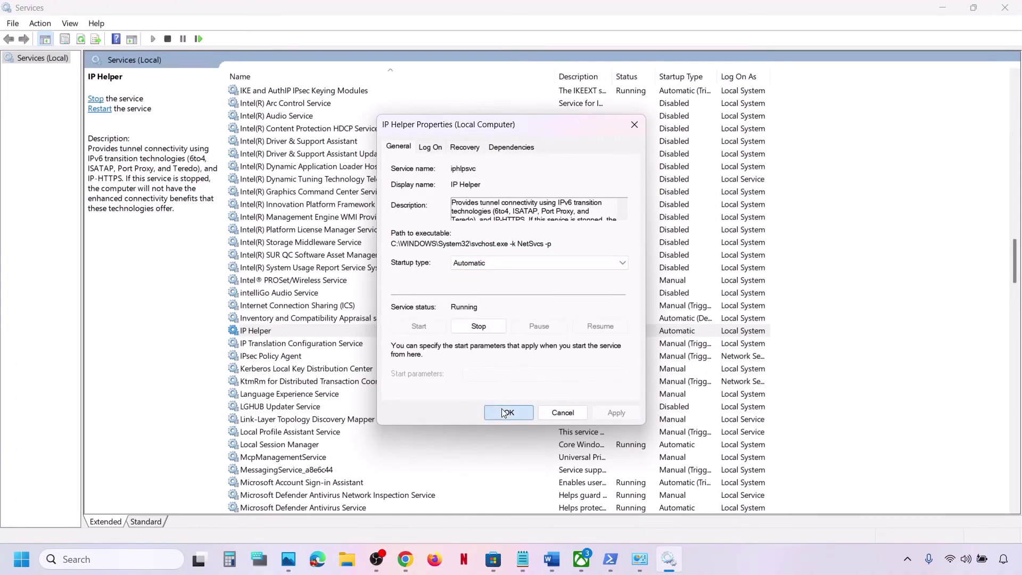
Keep Xbox Accessory Management Service on Automatic startup
{"action": "left_click", "coordinate": [329, 384]}
{"action": "key", "text": "x"}
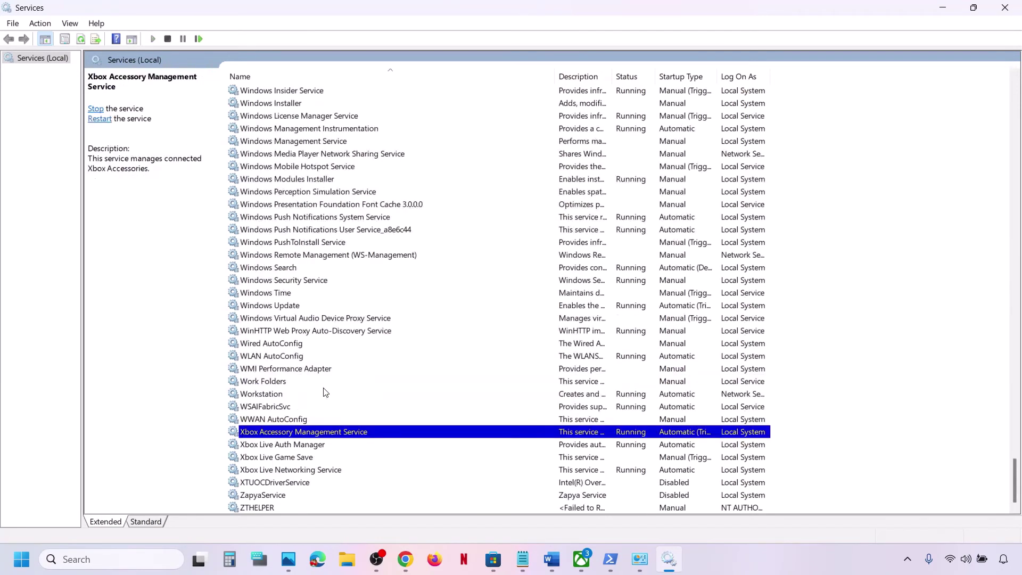
{"action": "left_click", "coordinate": [278, 470]}
{"action": "right_click", "coordinate": [269, 434]}
{"action": "double_click", "coordinate": [247, 428]}
{"action": "left_click", "coordinate": [484, 264]}
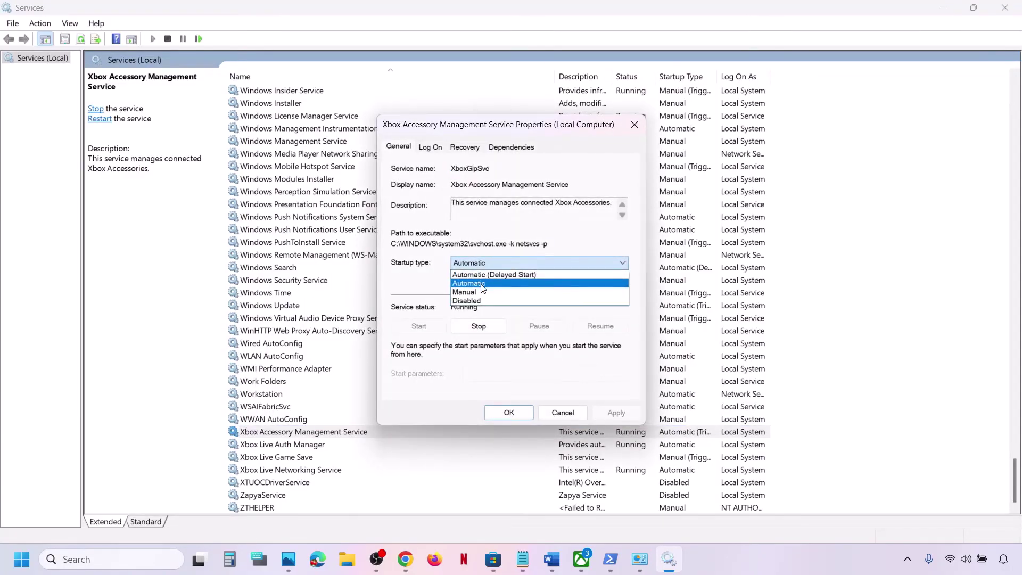
{"action": "left_click", "coordinate": [482, 283]}
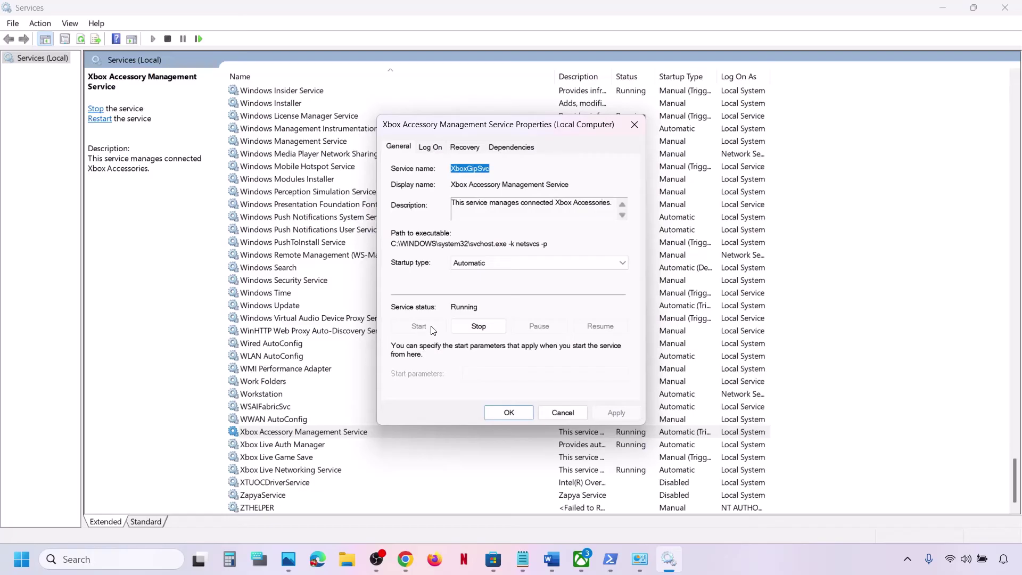
{"action": "left_click", "coordinate": [509, 412]}
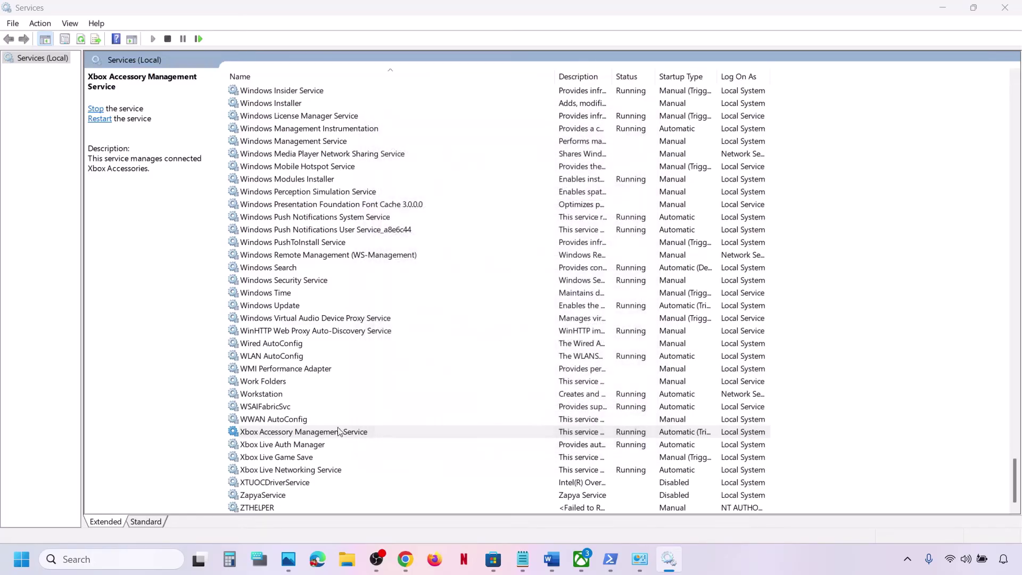
Set Xbox Live Auth Manager to Automatic startup and apply
{"action": "double_click", "coordinate": [306, 446]}
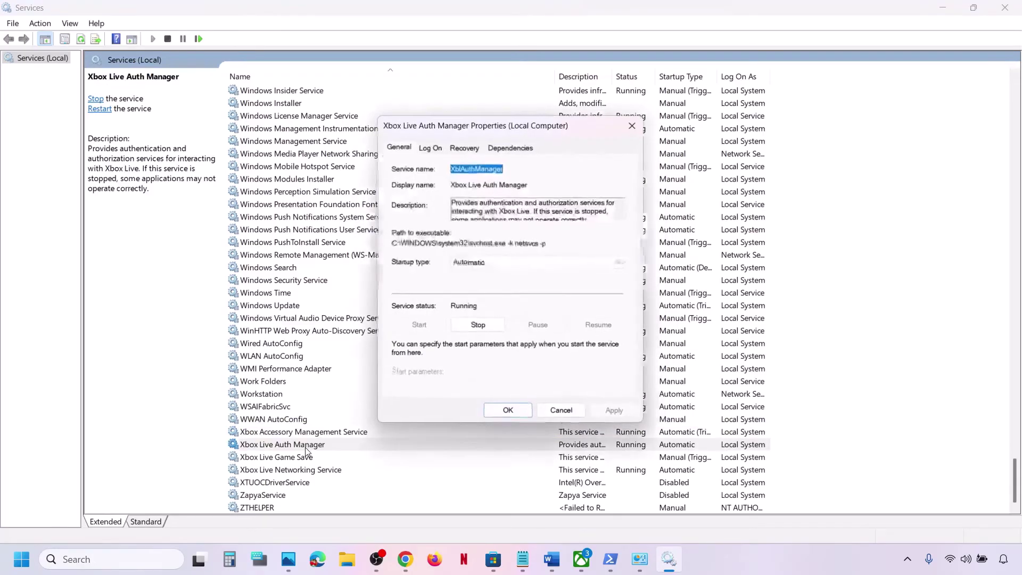
{"action": "left_click", "coordinate": [503, 265]}
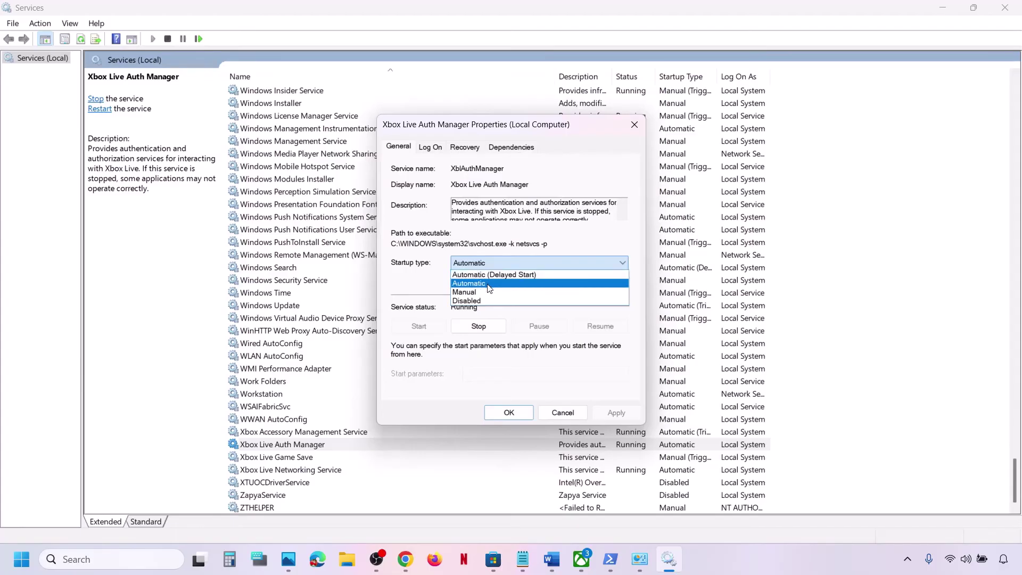
{"action": "left_click", "coordinate": [489, 287]}
{"action": "left_click", "coordinate": [616, 414]}
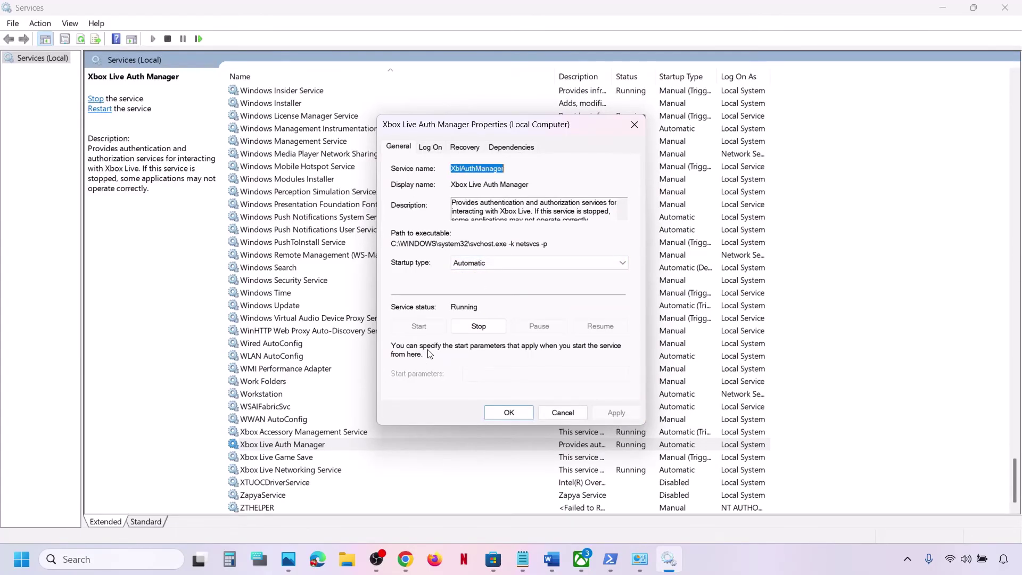
{"action": "left_click", "coordinate": [503, 411]}
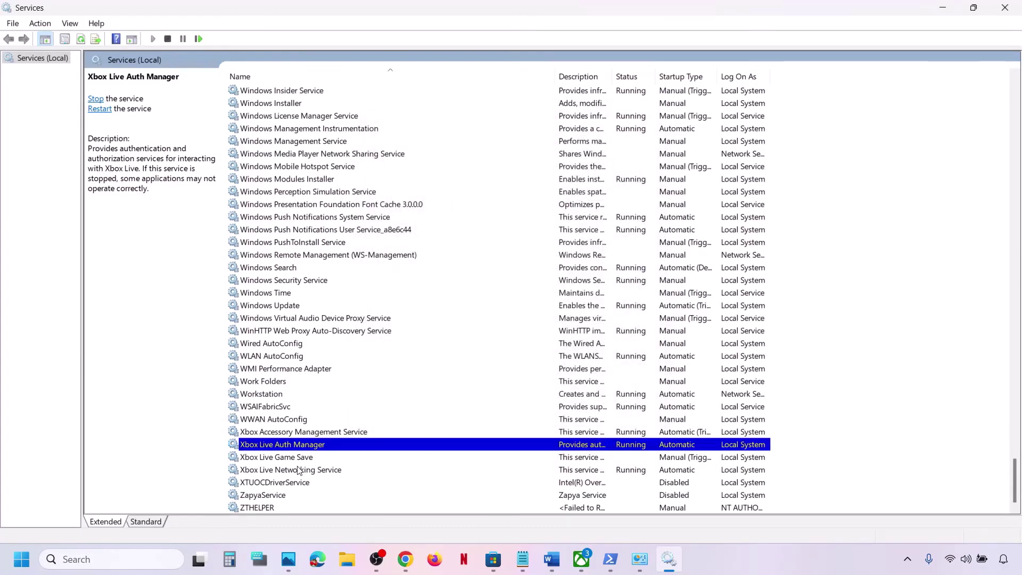
Set Xbox Live Game Save to Automatic startup and start the service
{"action": "left_click", "coordinate": [291, 470]}
{"action": "double_click", "coordinate": [294, 457]}
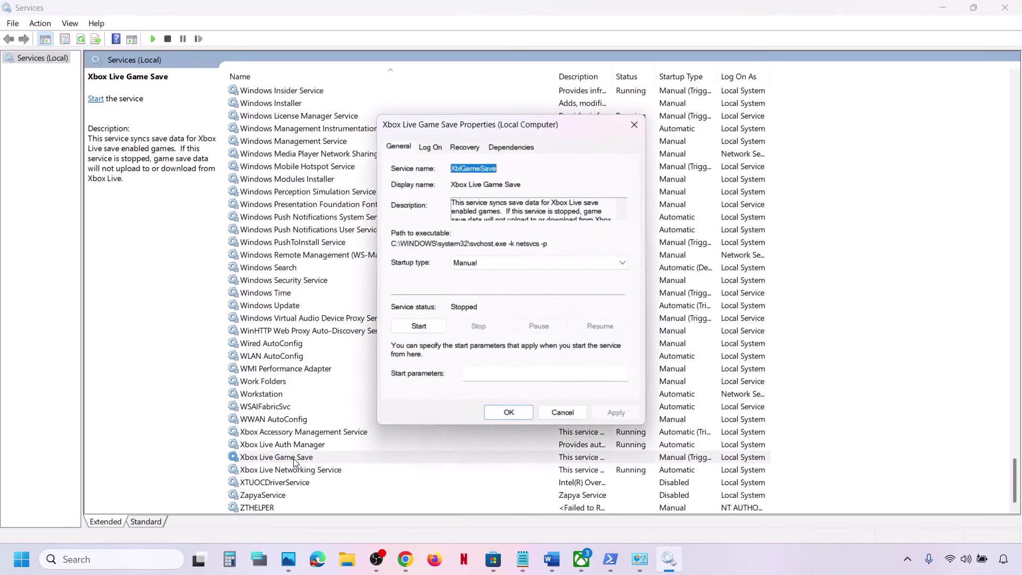
{"action": "left_click", "coordinate": [479, 262]}
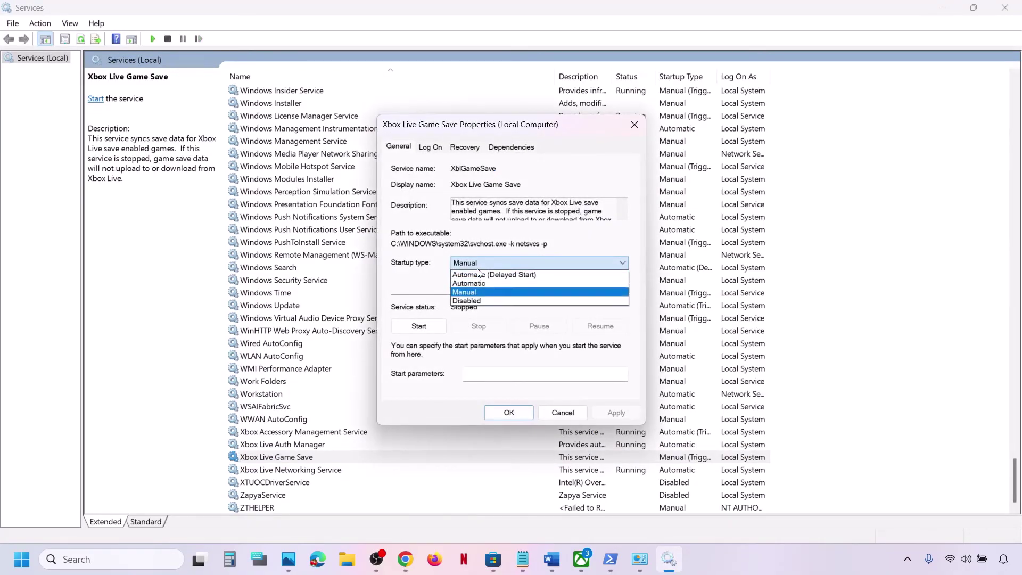
{"action": "left_click", "coordinate": [479, 282]}
{"action": "left_click", "coordinate": [615, 413]}
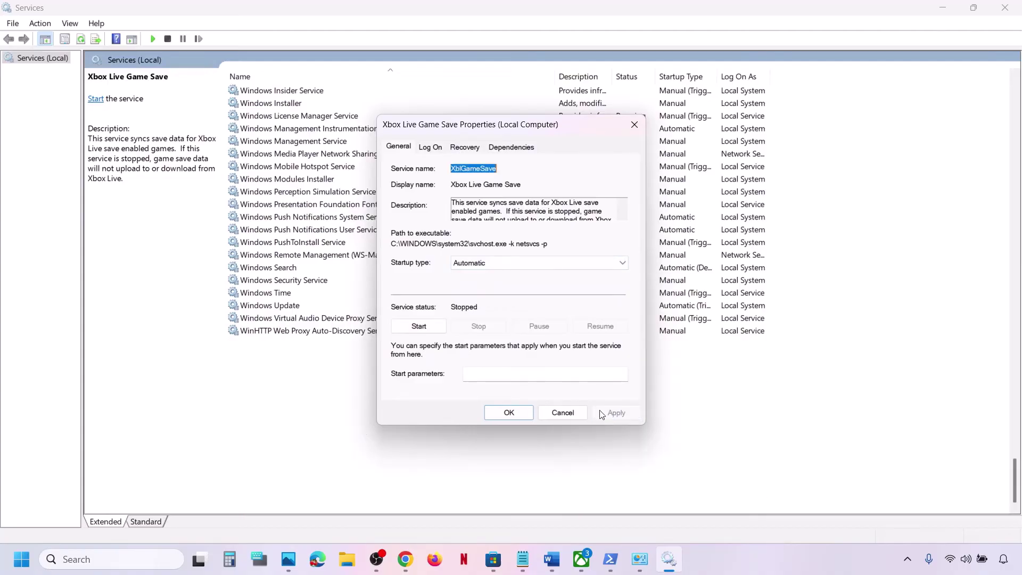
{"action": "left_click", "coordinate": [421, 326]}
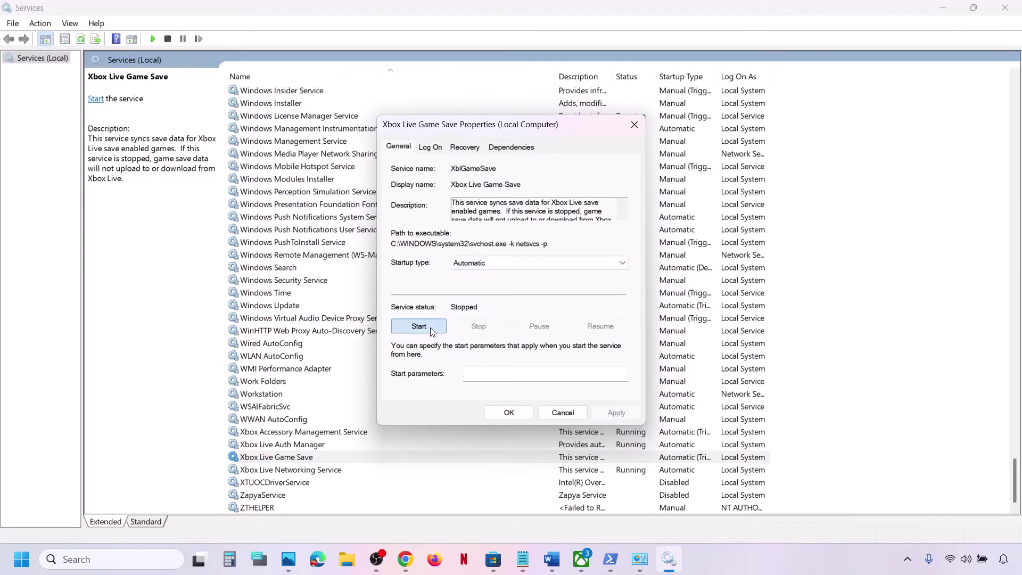
{"action": "left_click", "coordinate": [509, 413]}
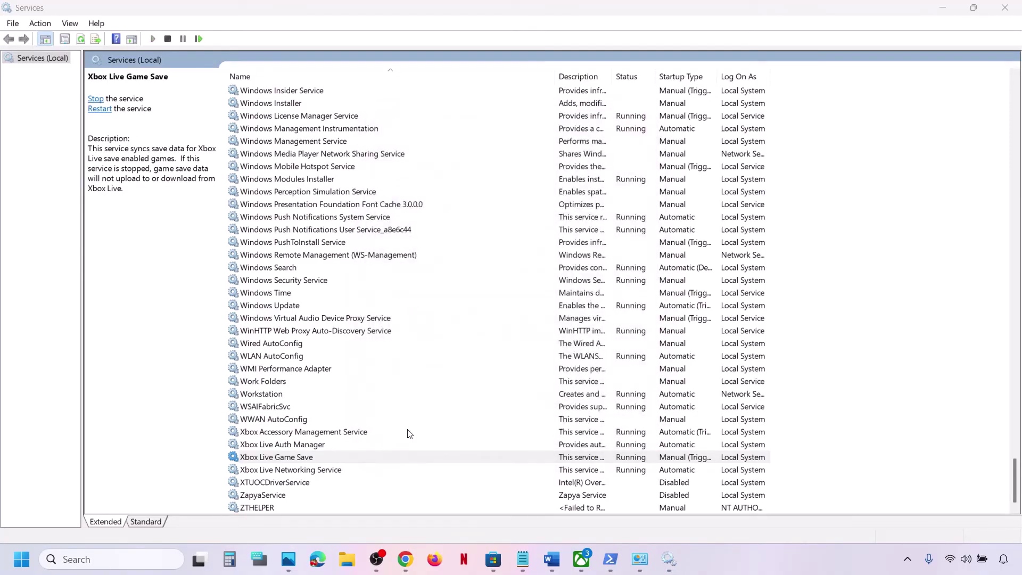
Set Xbox Live Networking Service to Automatic startup and apply
{"action": "left_click", "coordinate": [318, 470]}
{"action": "double_click", "coordinate": [318, 473]}
{"action": "left_click", "coordinate": [521, 264]}
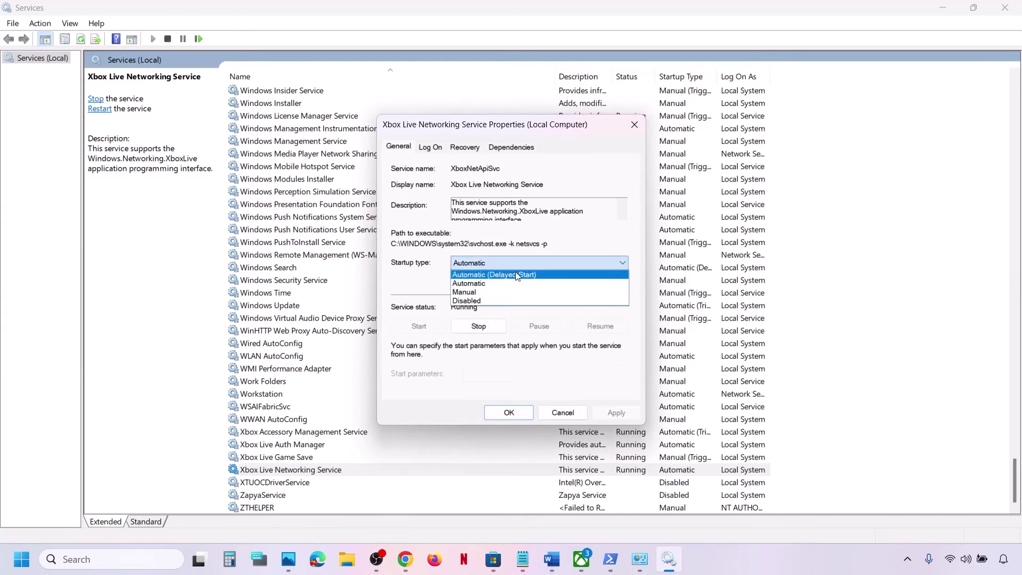
{"action": "left_click", "coordinate": [498, 284]}
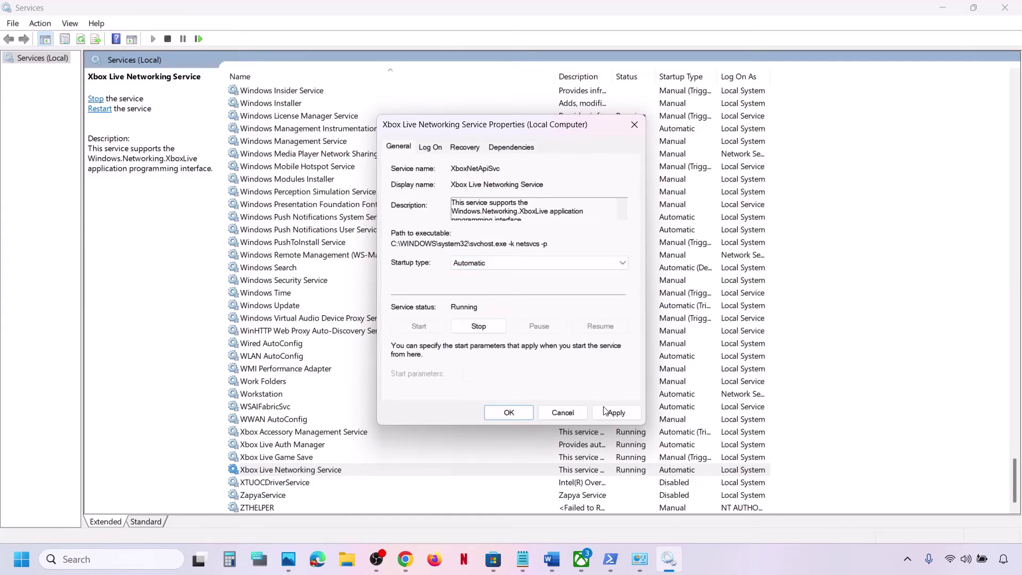
{"action": "left_click", "coordinate": [604, 410]}
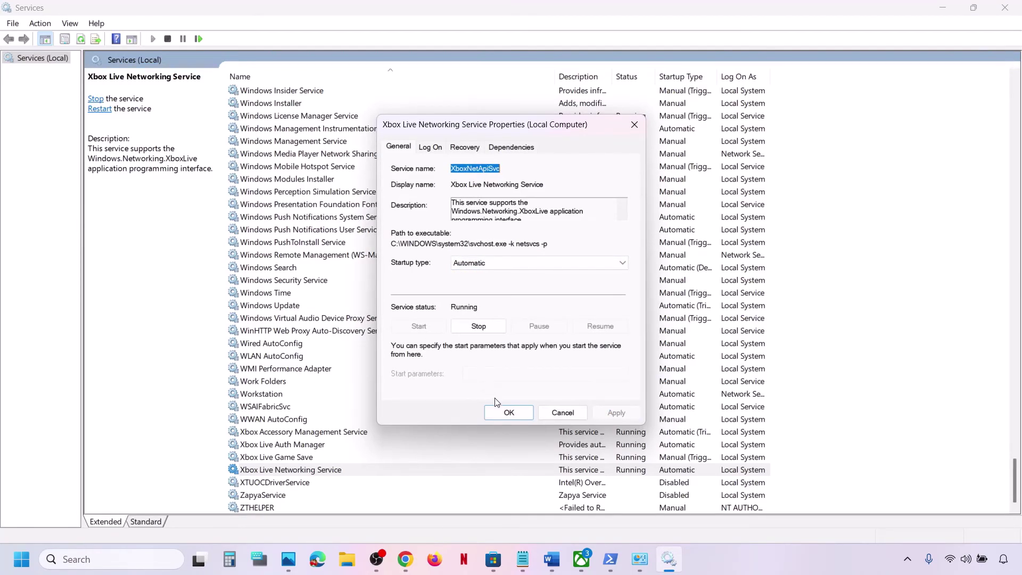
{"action": "left_click", "coordinate": [499, 417]}
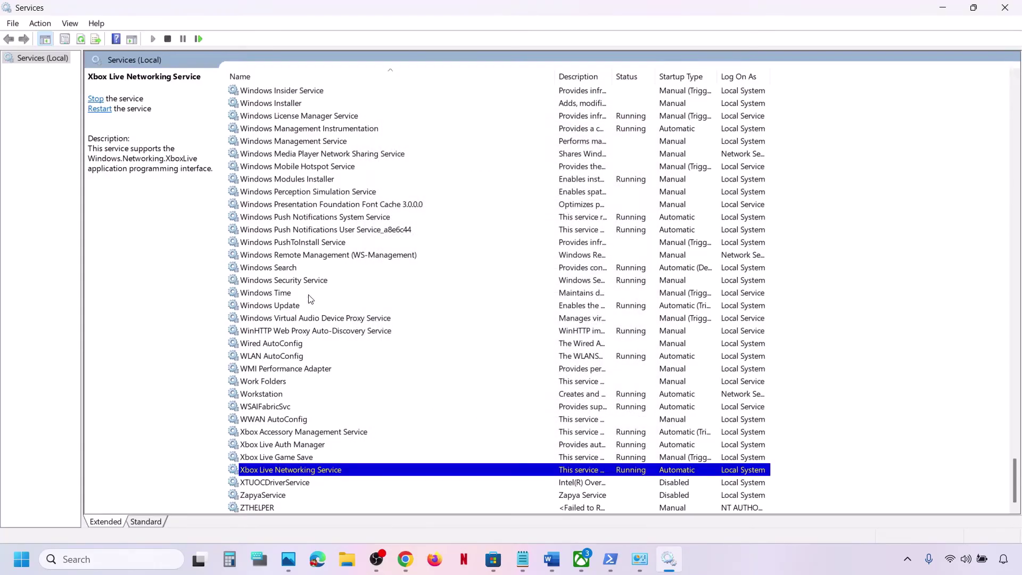
Keep Windows Update on Automatic startup and apply the setting
{"action": "left_click", "coordinate": [282, 310]}
{"action": "double_click", "coordinate": [323, 301]}
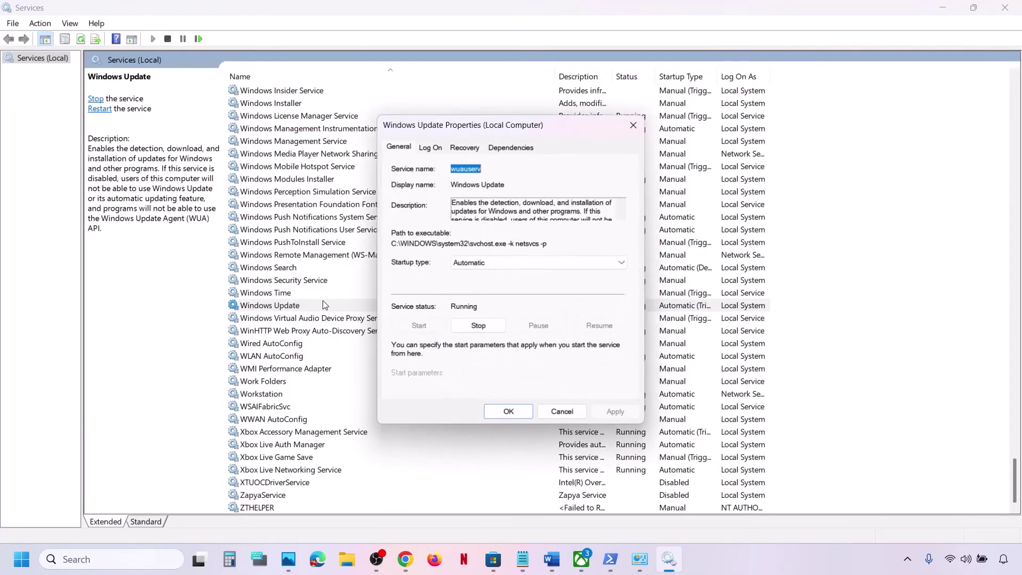
{"action": "left_click", "coordinate": [504, 262]}
{"action": "left_click", "coordinate": [491, 283]}
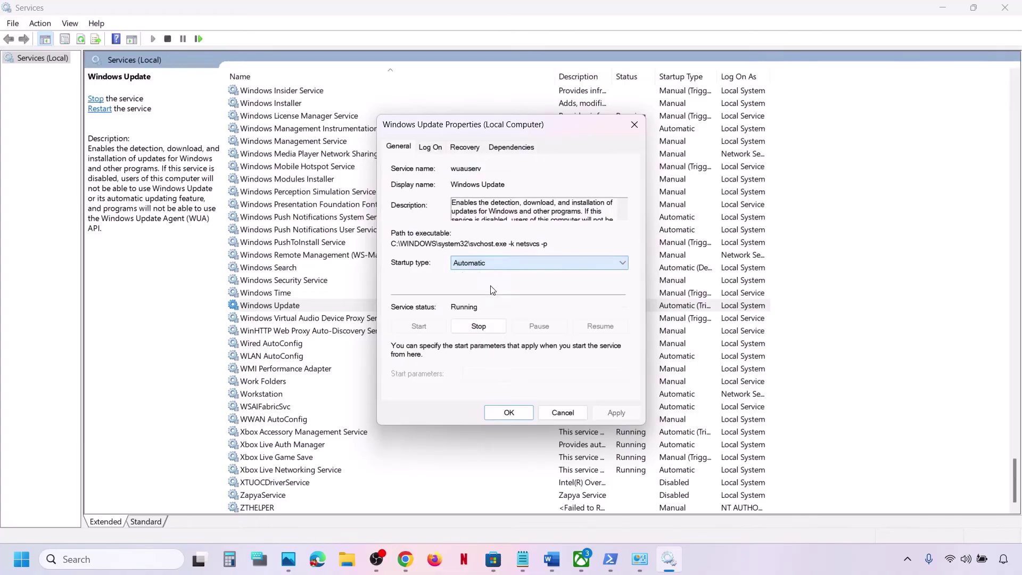
{"action": "left_click", "coordinate": [616, 412]}
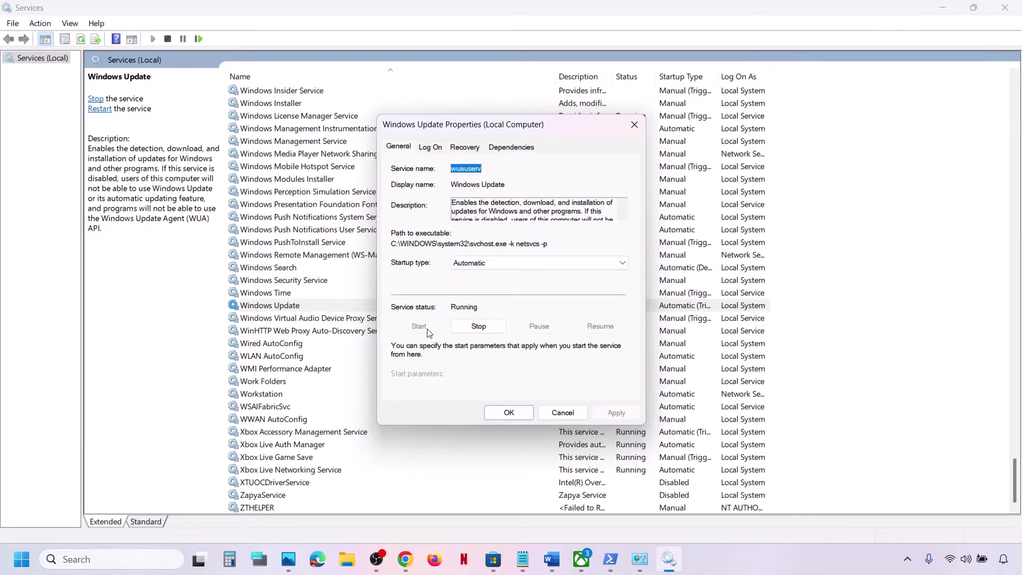
{"action": "left_click", "coordinate": [518, 417]}
{"action": "left_click", "coordinate": [365, 255]}
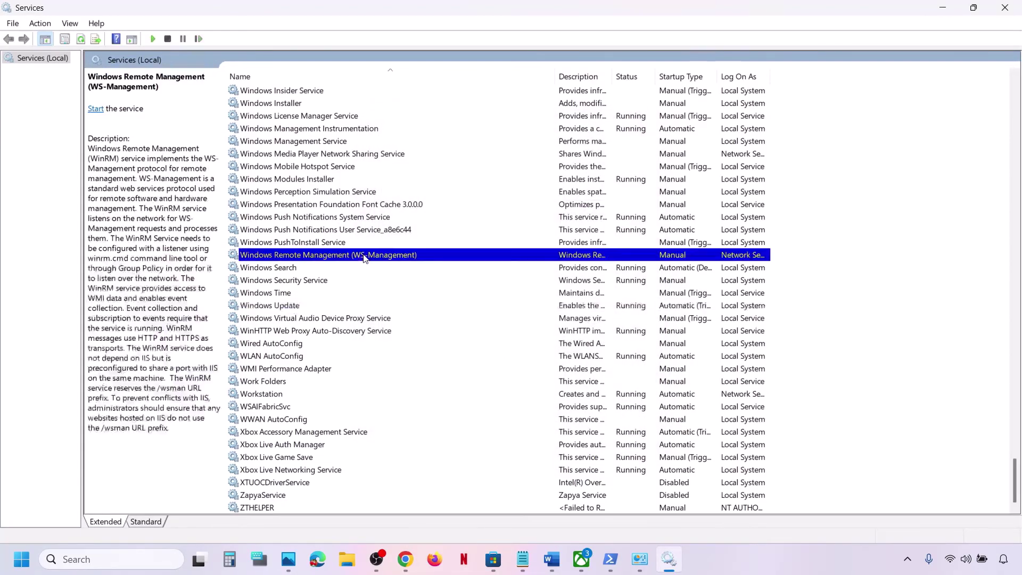
Restart both Gaming Services entries from their context menus
{"action": "key", "text": "g"}
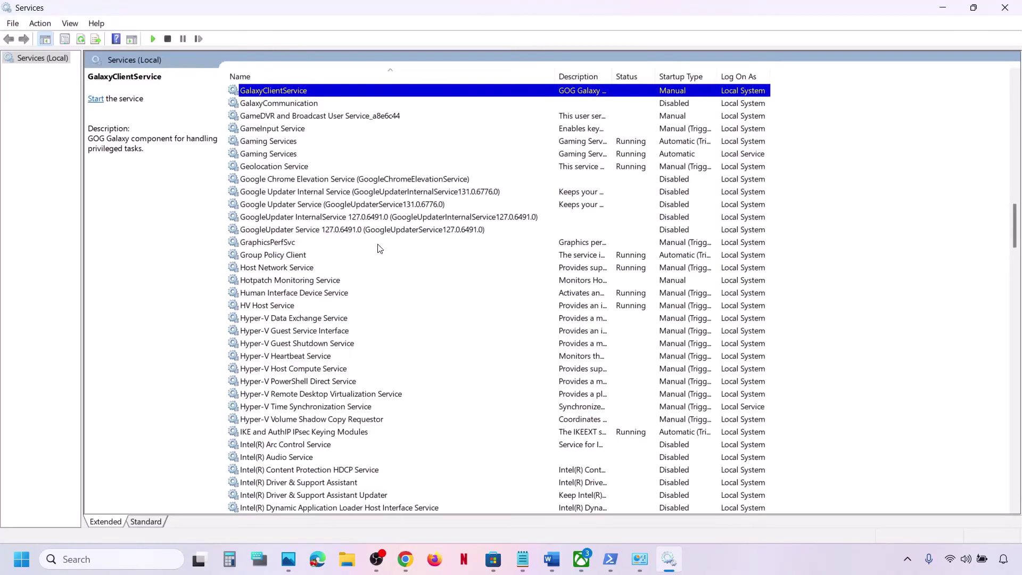
{"action": "scroll", "coordinate": [381, 246], "scroll_direction": "up", "scroll_amount": 2}
{"action": "left_click", "coordinate": [290, 218]}
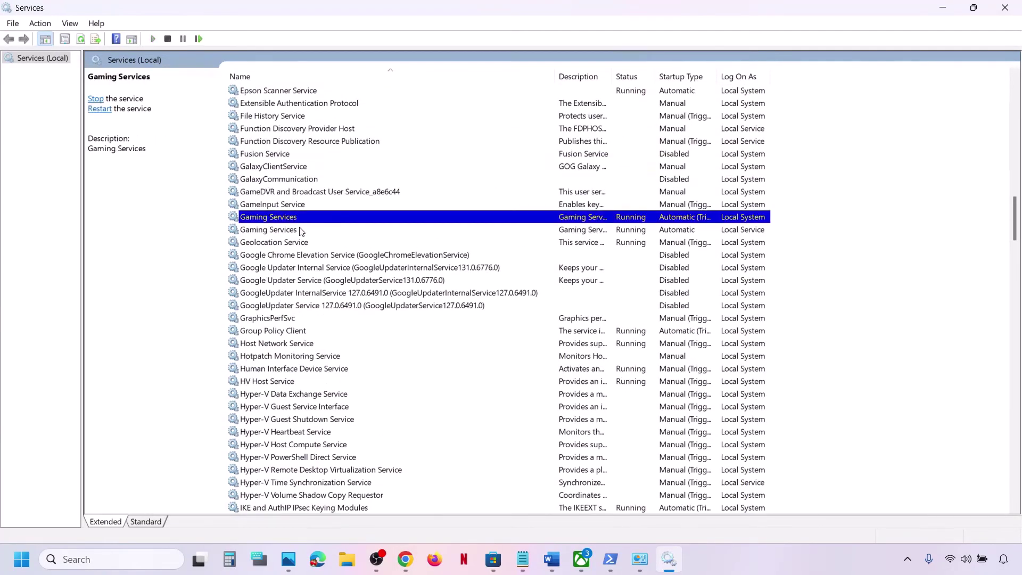
{"action": "left_click", "coordinate": [299, 231]}
{"action": "left_click", "coordinate": [589, 217]}
{"action": "left_click", "coordinate": [586, 230]}
{"action": "left_click", "coordinate": [584, 218]}
{"action": "right_click", "coordinate": [584, 218]}
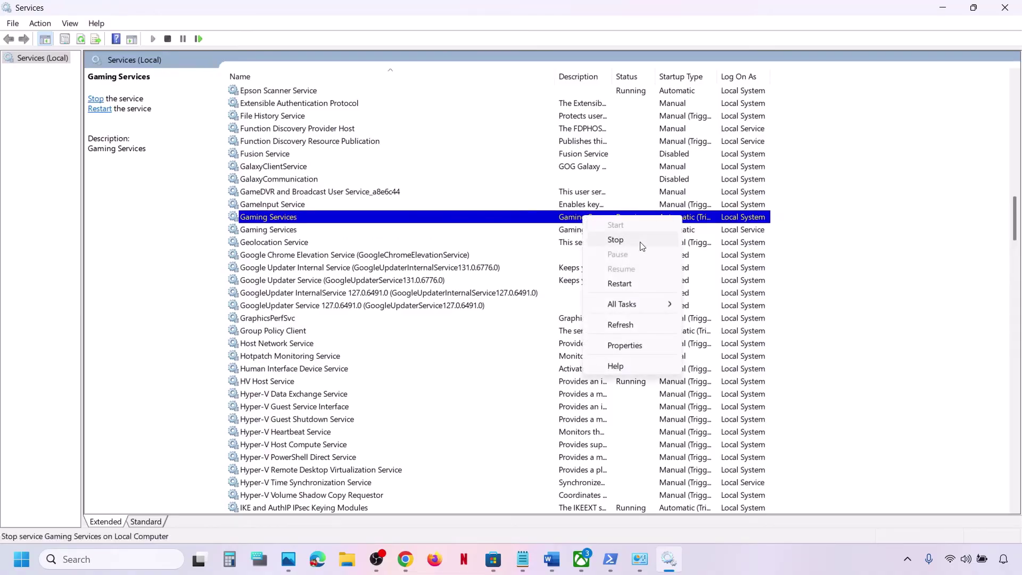
{"action": "left_click", "coordinate": [632, 287]}
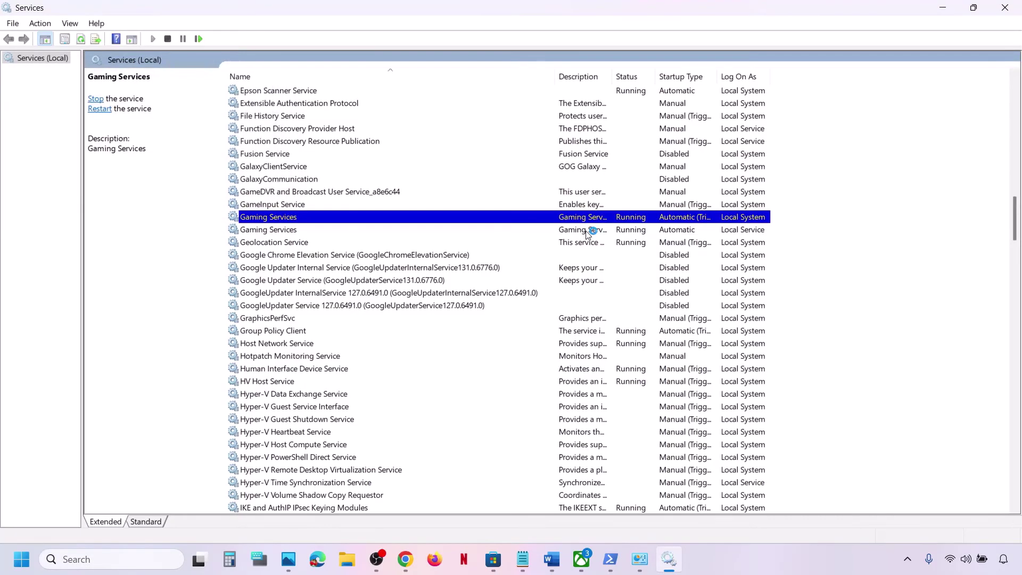
{"action": "right_click", "coordinate": [588, 230]}
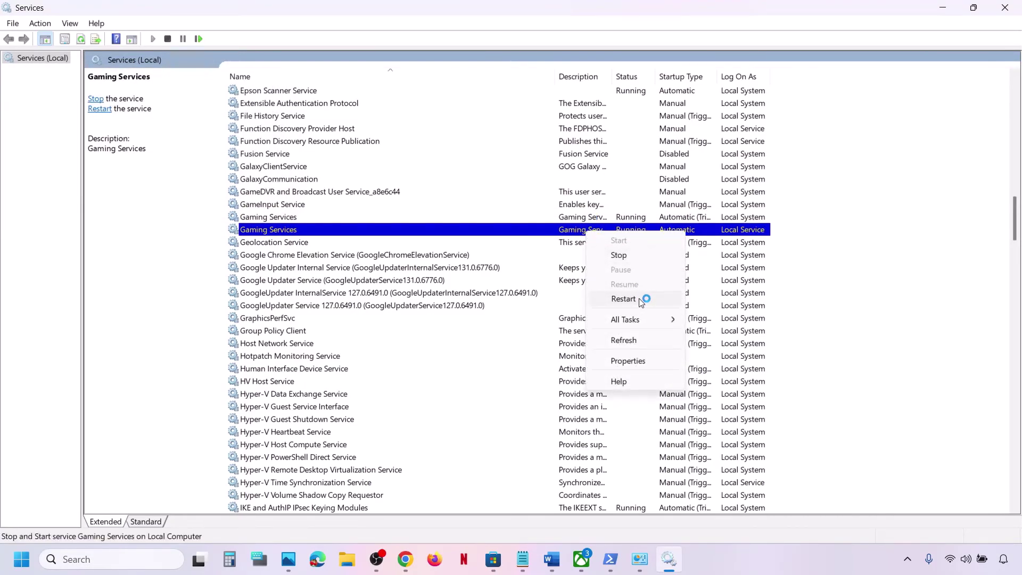
{"action": "left_click", "coordinate": [624, 298]}
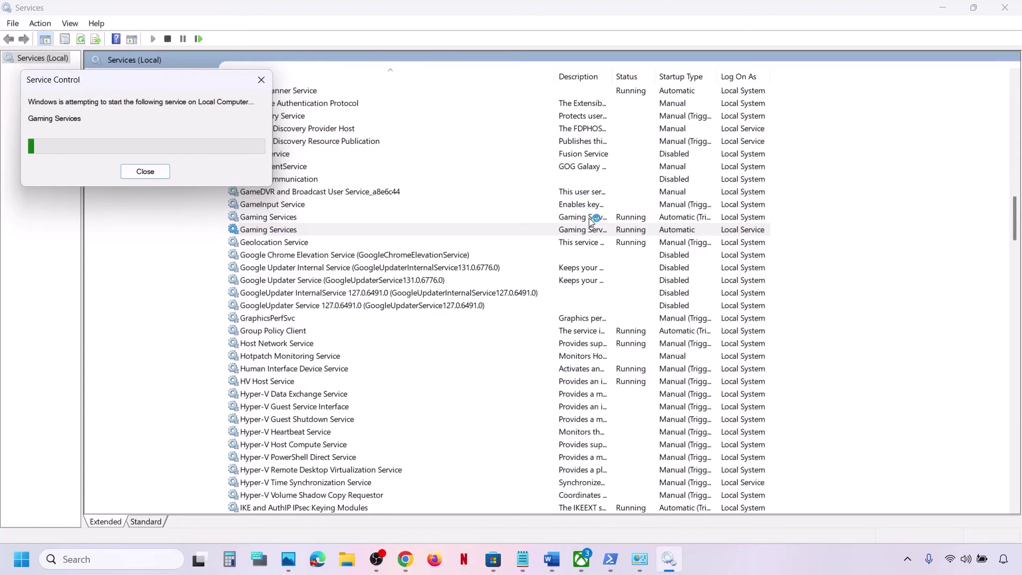
Stop both Gaming Services entries
{"action": "left_click", "coordinate": [589, 220]}
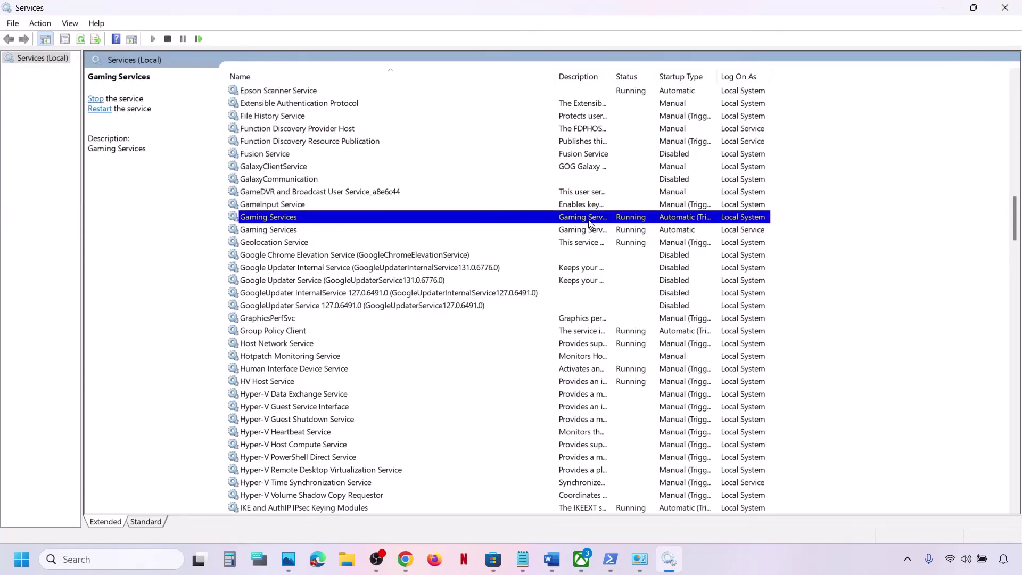
{"action": "right_click", "coordinate": [541, 221]}
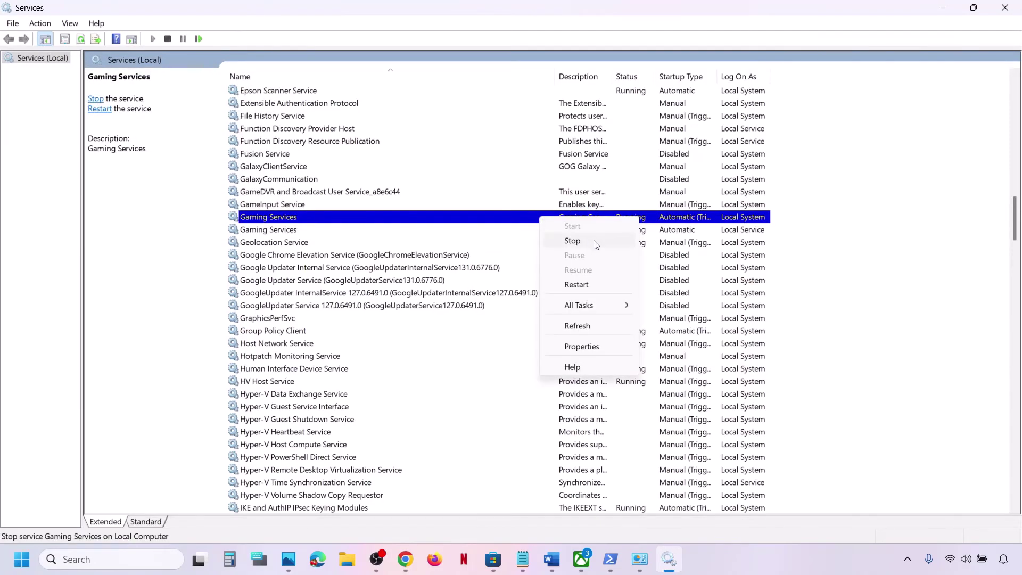
{"action": "left_click", "coordinate": [572, 241]}
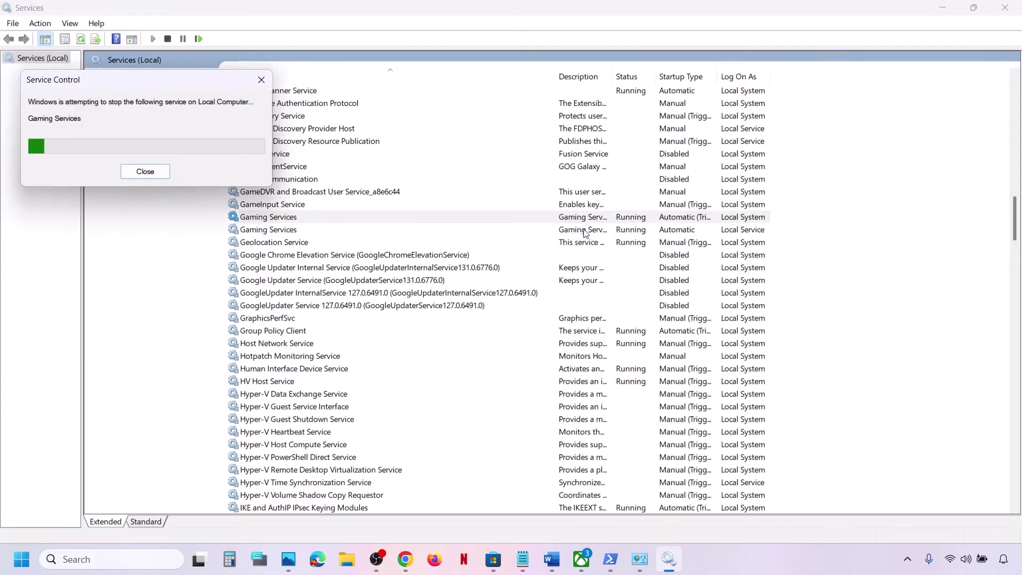
{"action": "left_click", "coordinate": [586, 232]}
{"action": "right_click", "coordinate": [586, 233]}
{"action": "left_click", "coordinate": [631, 254]}
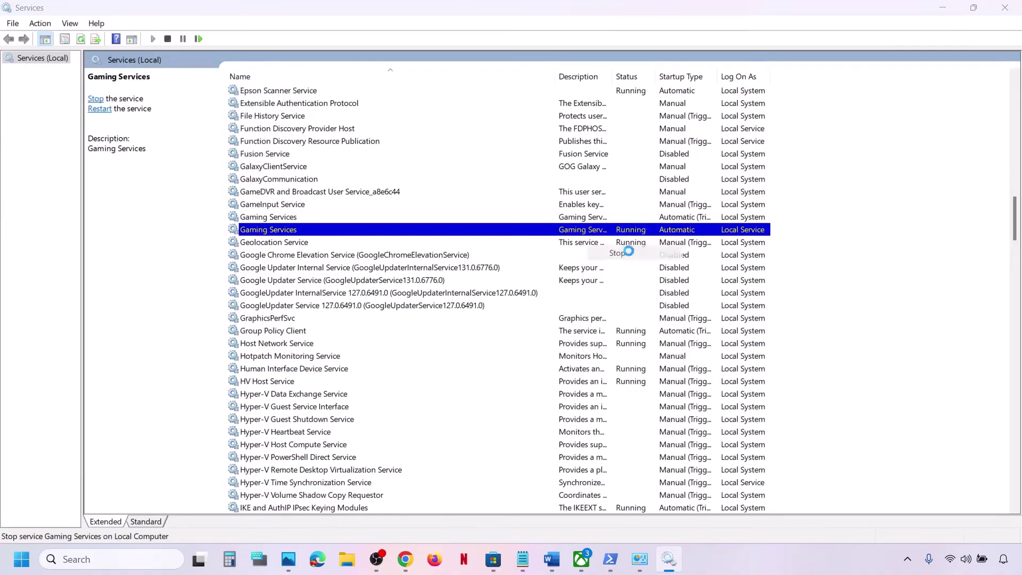
Start the stopped Gaming Services entry and restart the first one so both run
{"action": "left_click", "coordinate": [592, 221]}
{"action": "right_click", "coordinate": [594, 223]}
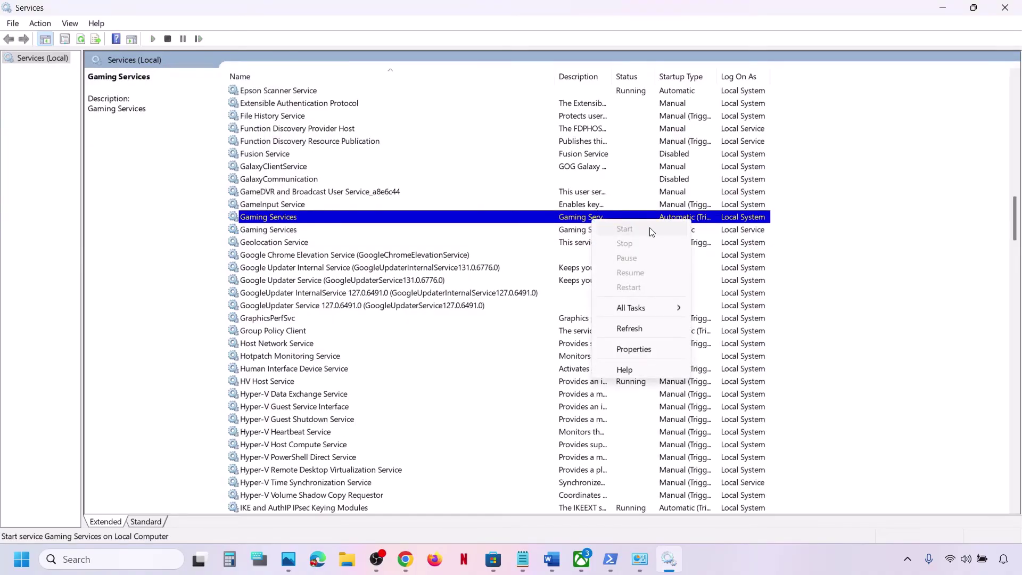
{"action": "left_click", "coordinate": [567, 230]}
{"action": "right_click", "coordinate": [567, 229]}
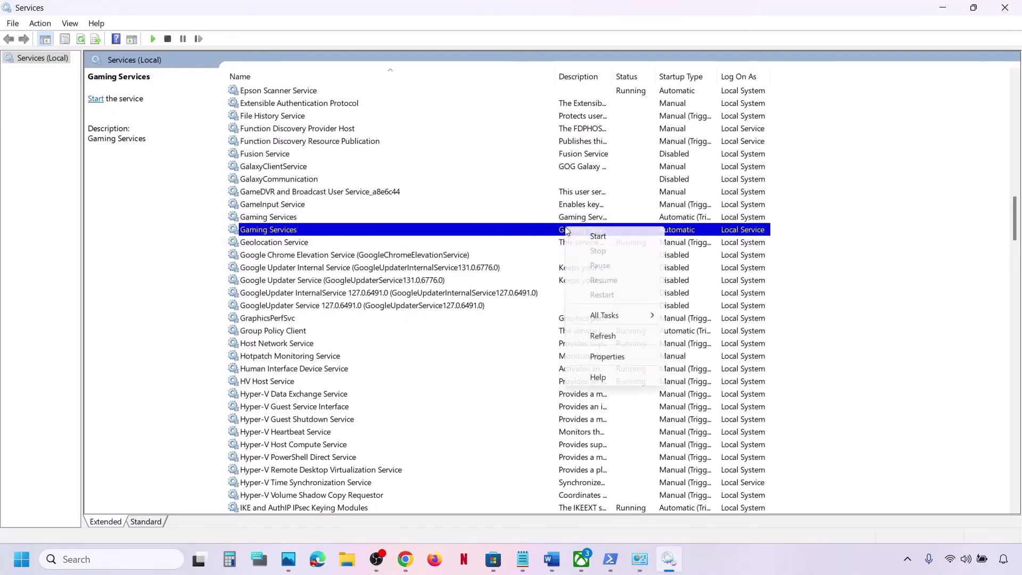
{"action": "left_click", "coordinate": [598, 237]}
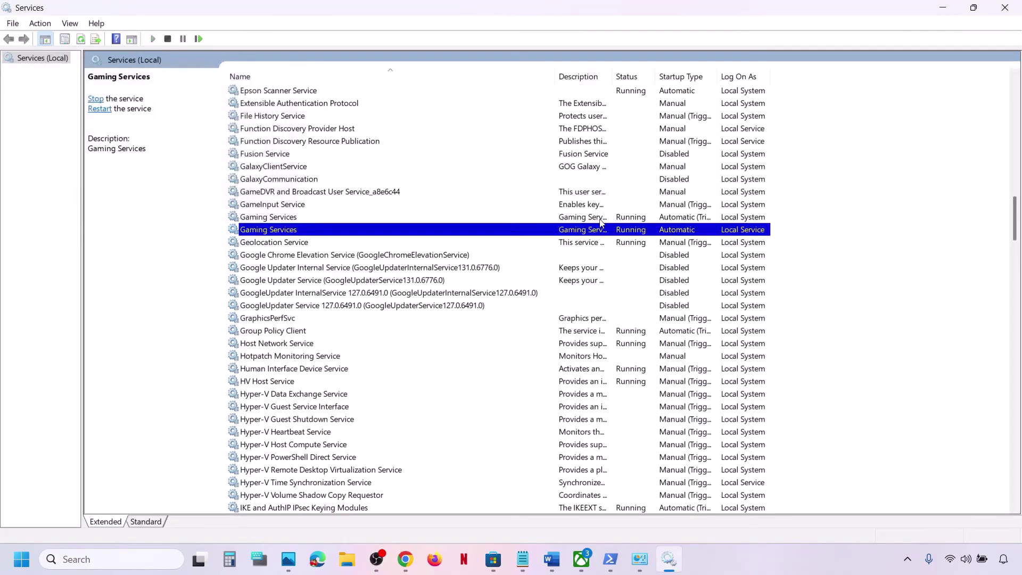
{"action": "left_click", "coordinate": [594, 222]}
{"action": "right_click", "coordinate": [594, 222]}
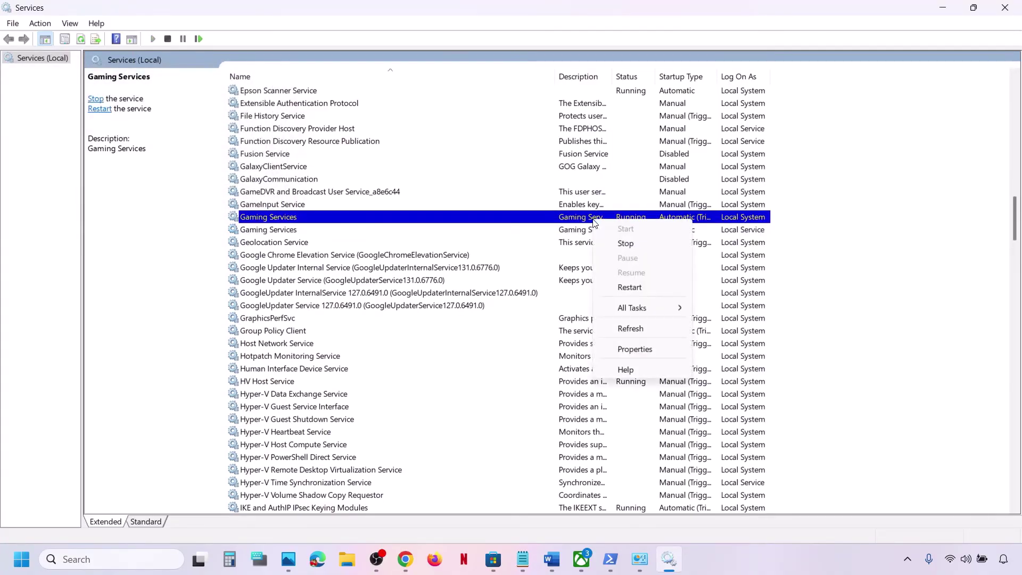
{"action": "left_click", "coordinate": [630, 288]}
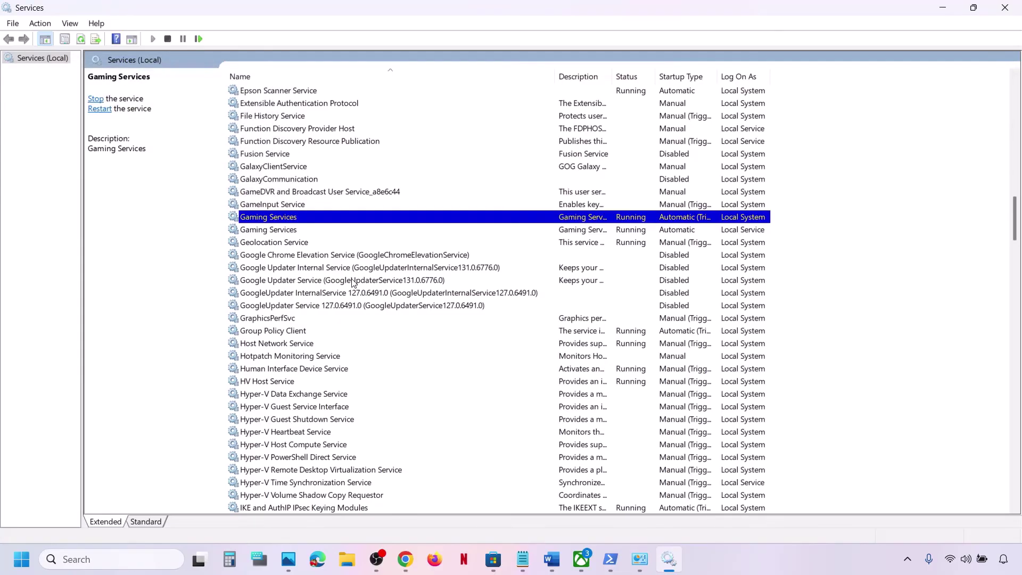
Set Microsoft Store Install Service startup to Automatic, apply it, and close Services
{"action": "left_click", "coordinate": [353, 281]}
{"action": "type", "text": "mi"}
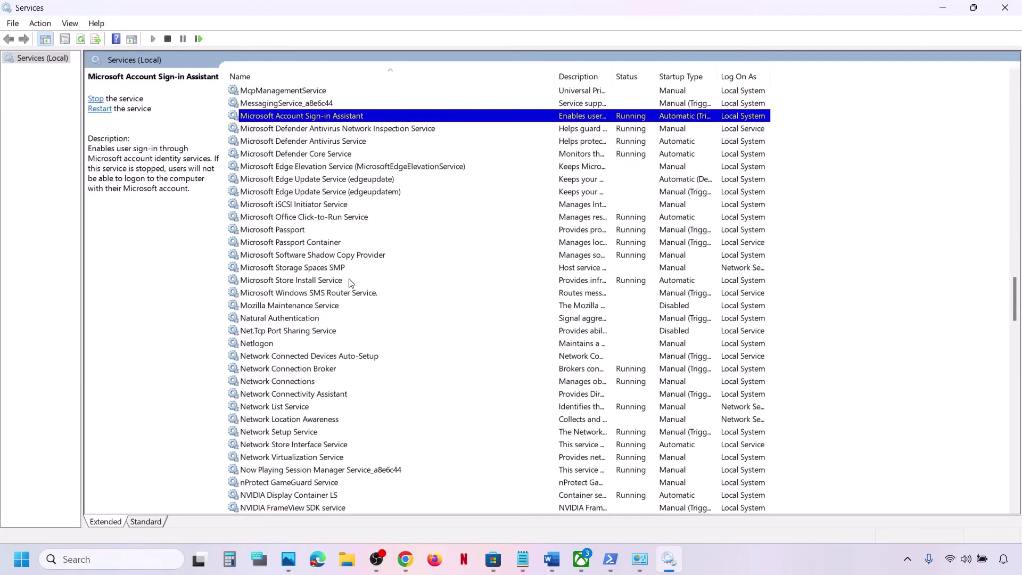
{"action": "left_click", "coordinate": [313, 282]}
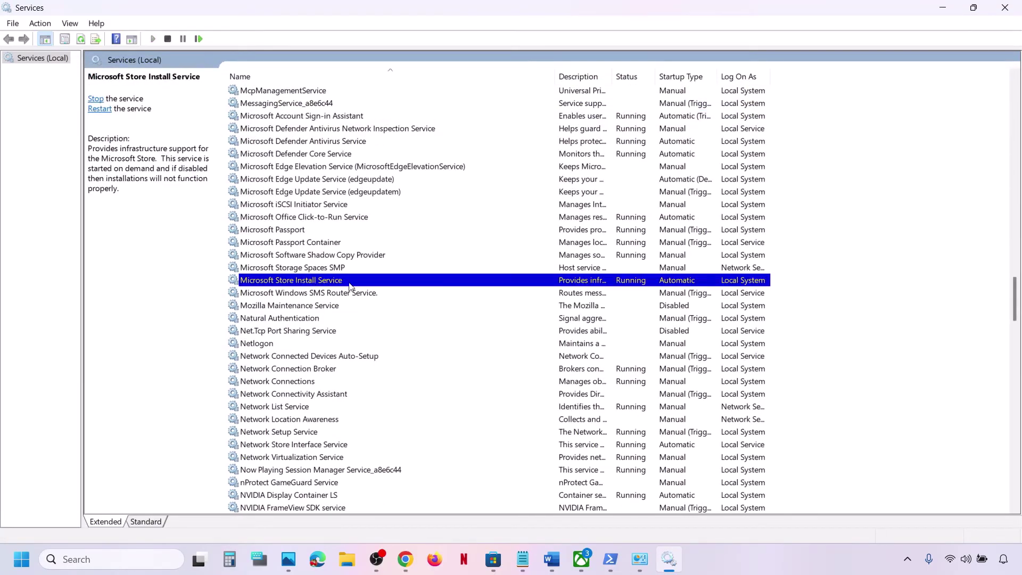
{"action": "double_click", "coordinate": [393, 286]}
{"action": "left_click", "coordinate": [504, 264]}
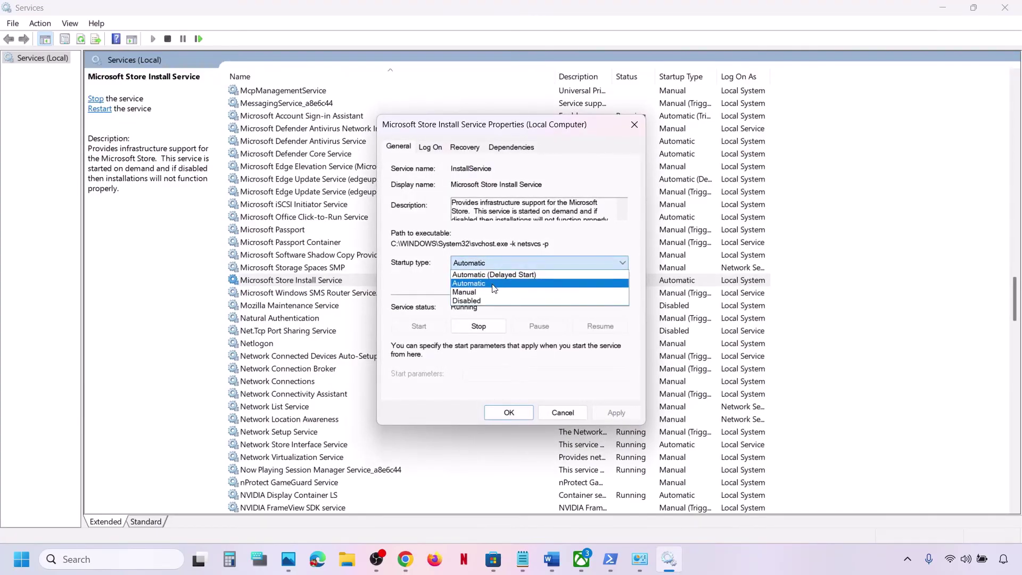
{"action": "left_click", "coordinate": [494, 283]}
{"action": "left_click", "coordinate": [616, 412]}
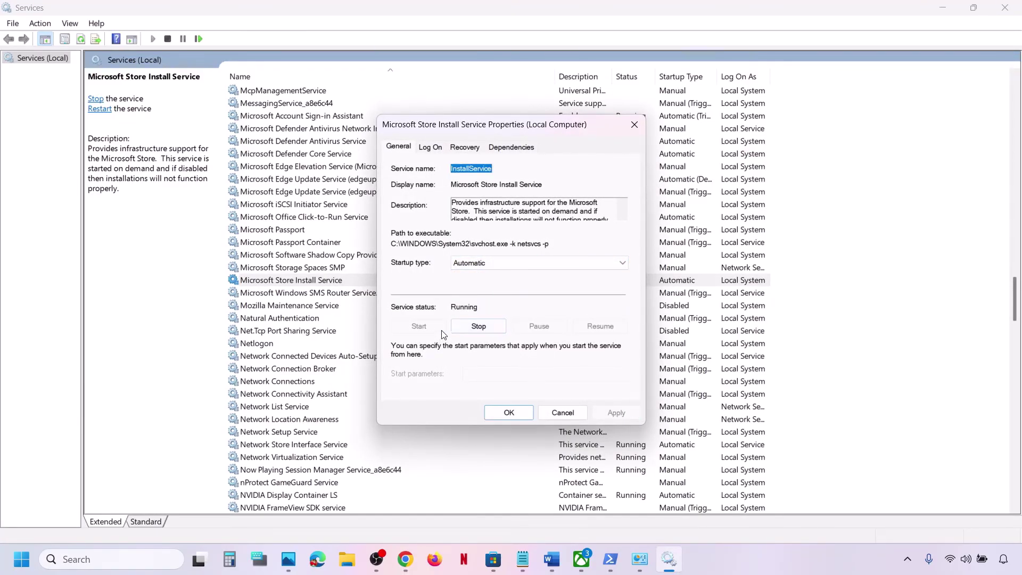
{"action": "left_click", "coordinate": [508, 412]}
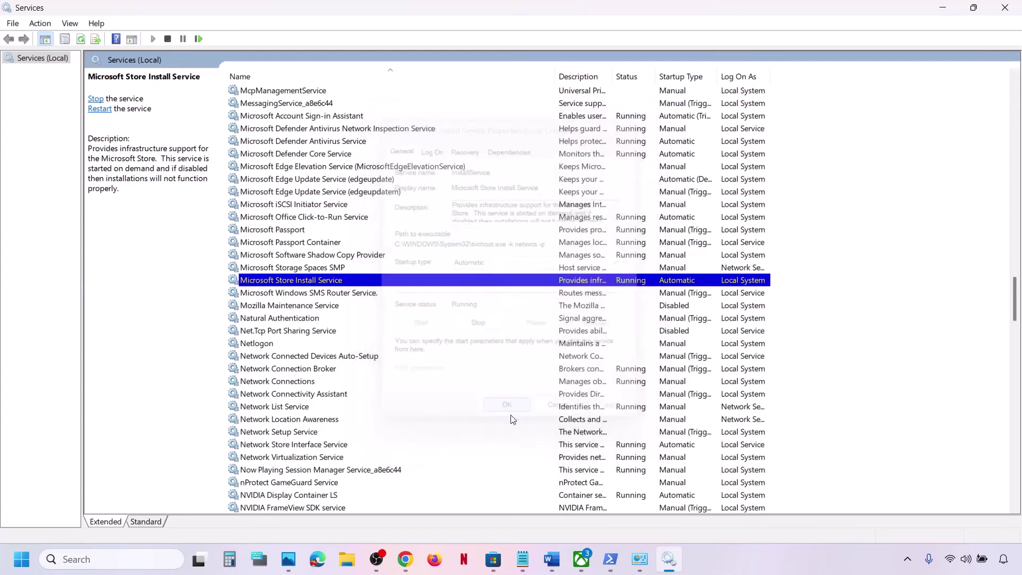
{"action": "left_click", "coordinate": [1014, 15]}
{"action": "scroll", "coordinate": [360, 313], "scroll_direction": "down", "scroll_amount": 5}
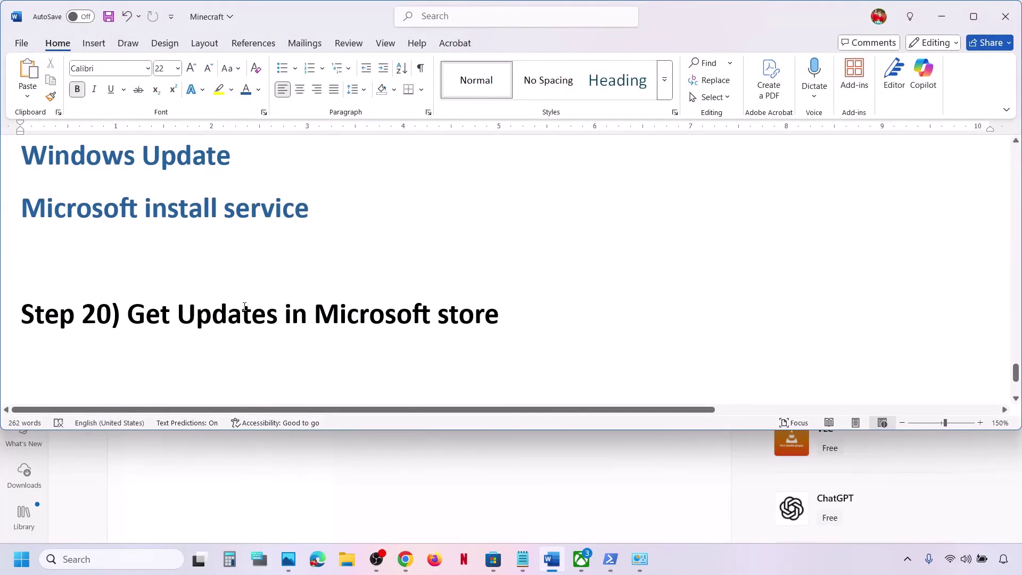
Run a Microsoft Store app update check from Updates & downloads, then minimize the Store
{"action": "left_click_drag", "start_coordinate": [178, 315], "coordinate": [579, 308]}
{"action": "left_click", "coordinate": [492, 553]}
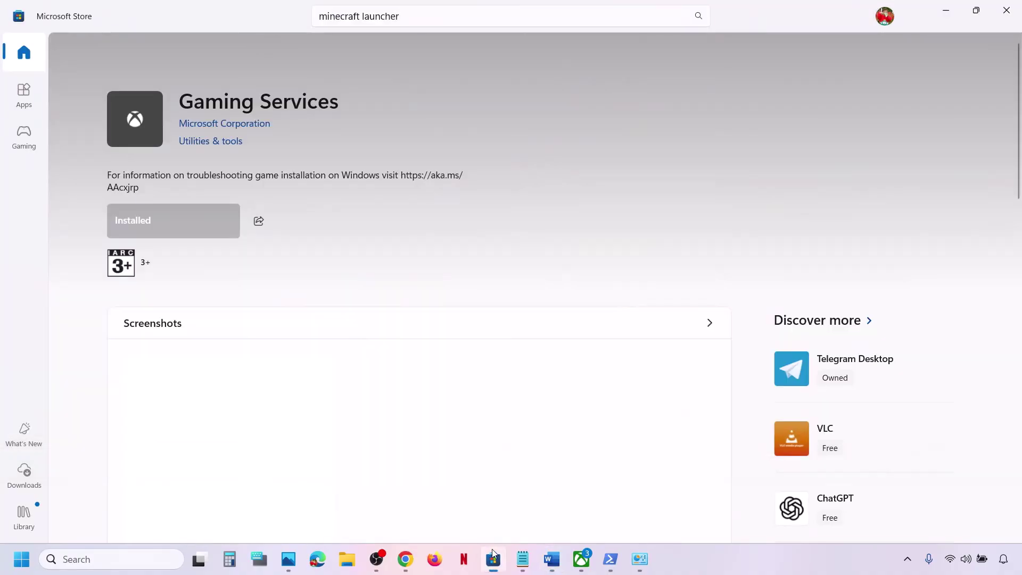
{"action": "left_click", "coordinate": [30, 482]}
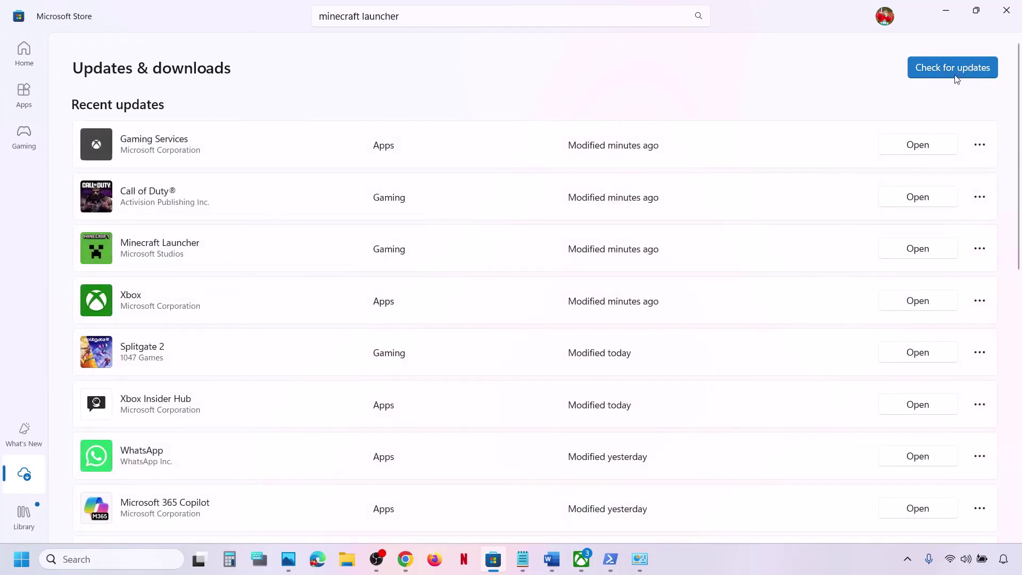
{"action": "left_click", "coordinate": [955, 76]}
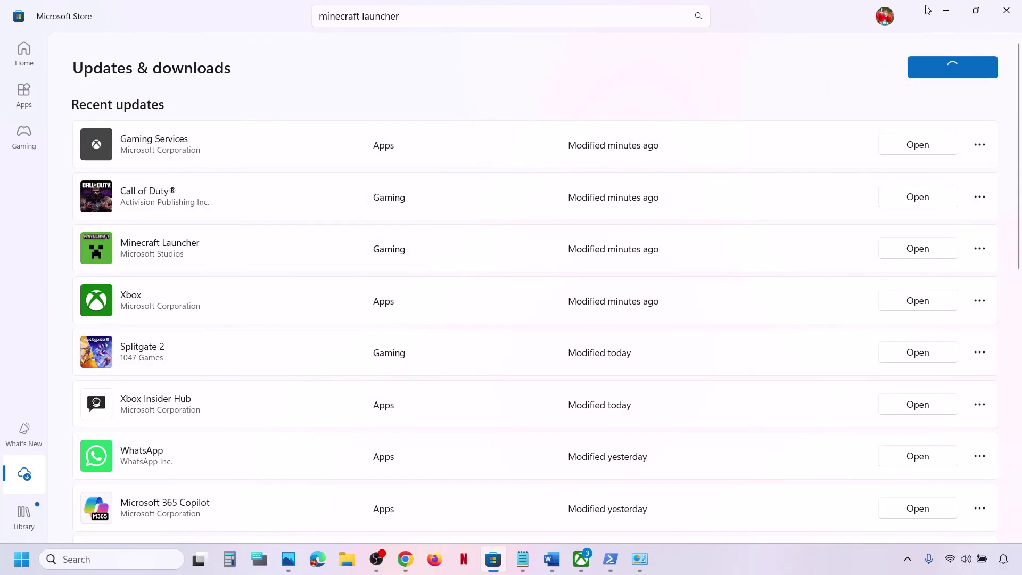
{"action": "left_click", "coordinate": [945, 15]}
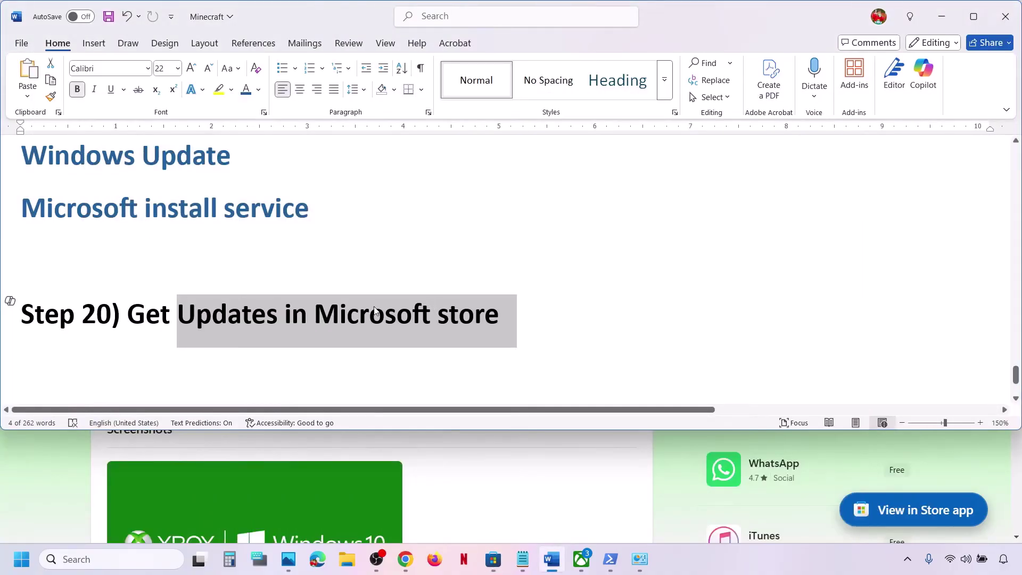
{"action": "scroll", "coordinate": [374, 311], "scroll_direction": "down", "scroll_amount": 3}
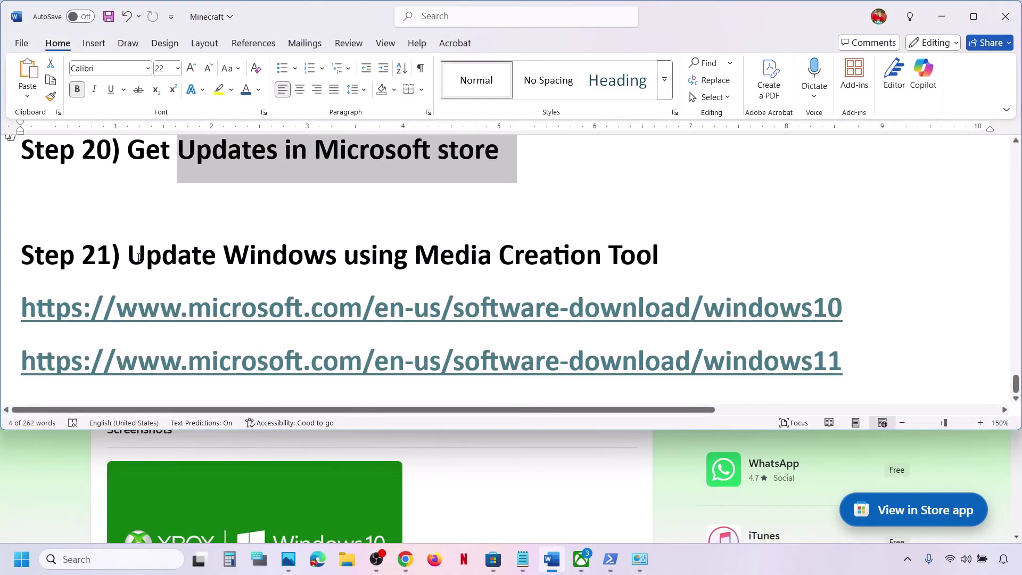
{"action": "left_click_drag", "start_coordinate": [139, 258], "coordinate": [711, 264]}
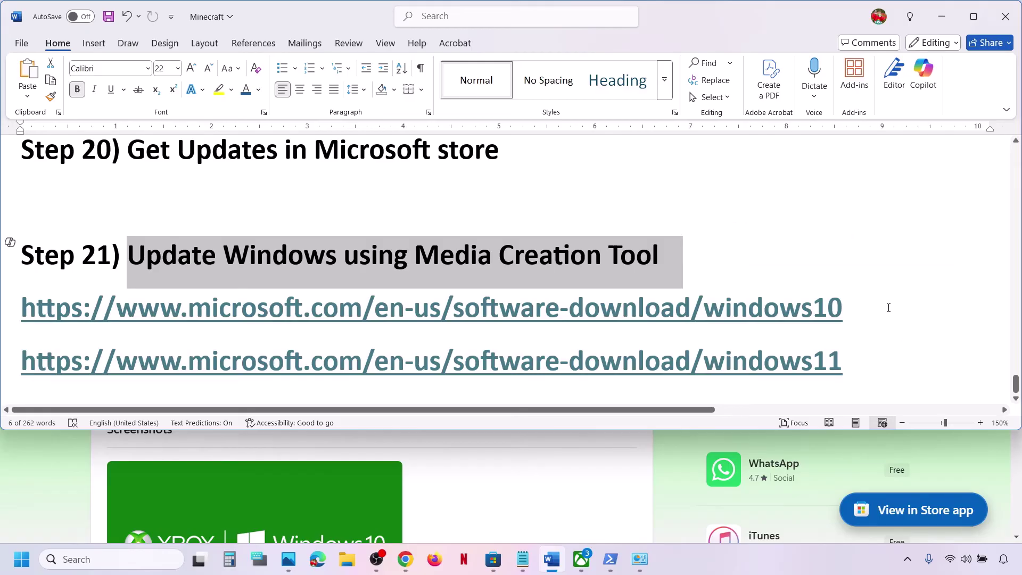
{"action": "left_click", "coordinate": [701, 254]}
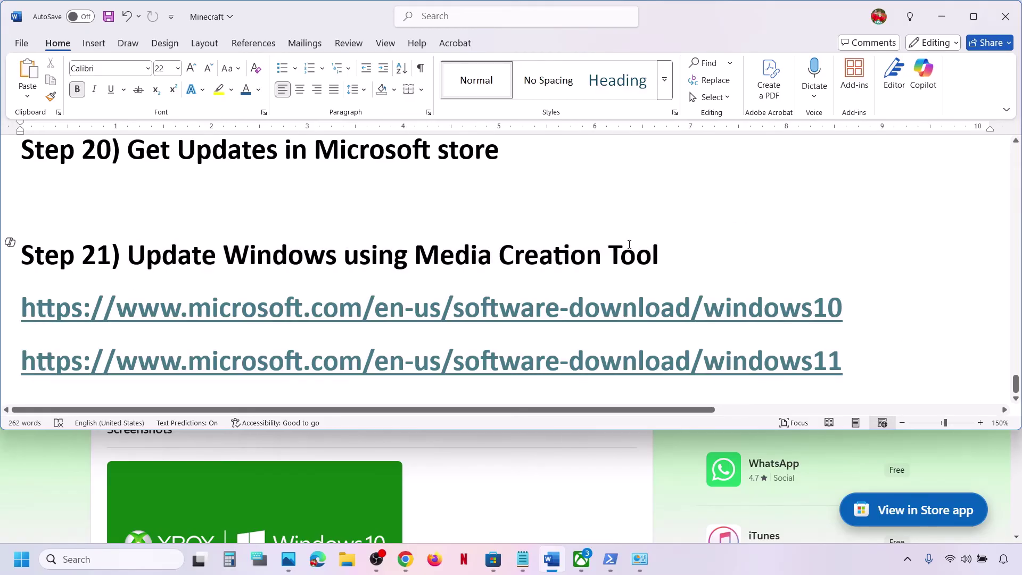
{"action": "left_click_drag", "start_coordinate": [629, 244], "coordinate": [224, 256]}
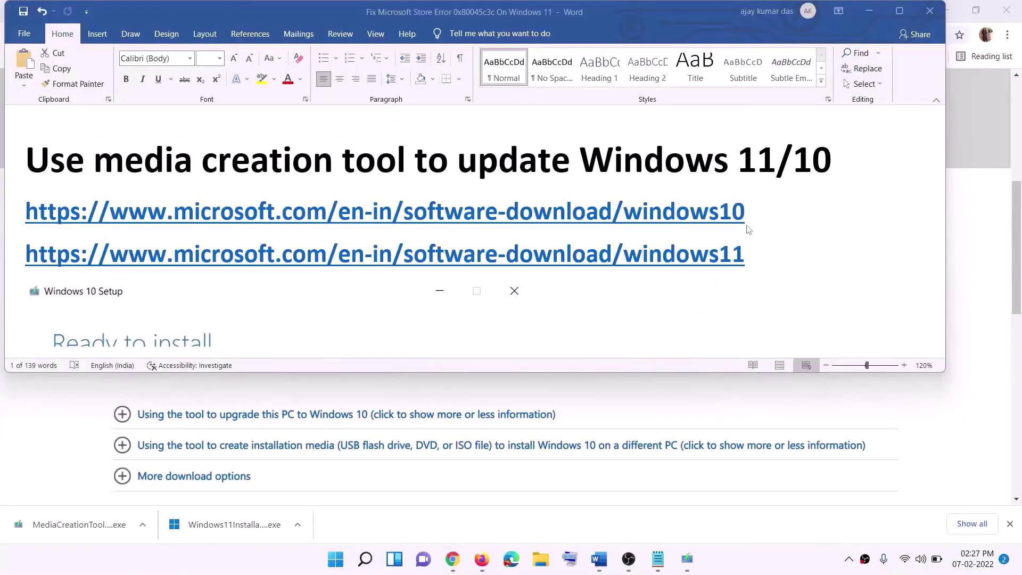
Find the Windows 10 download link in the tutorial and go to the Windows 10 download page
{"action": "left_click", "coordinate": [752, 219]}
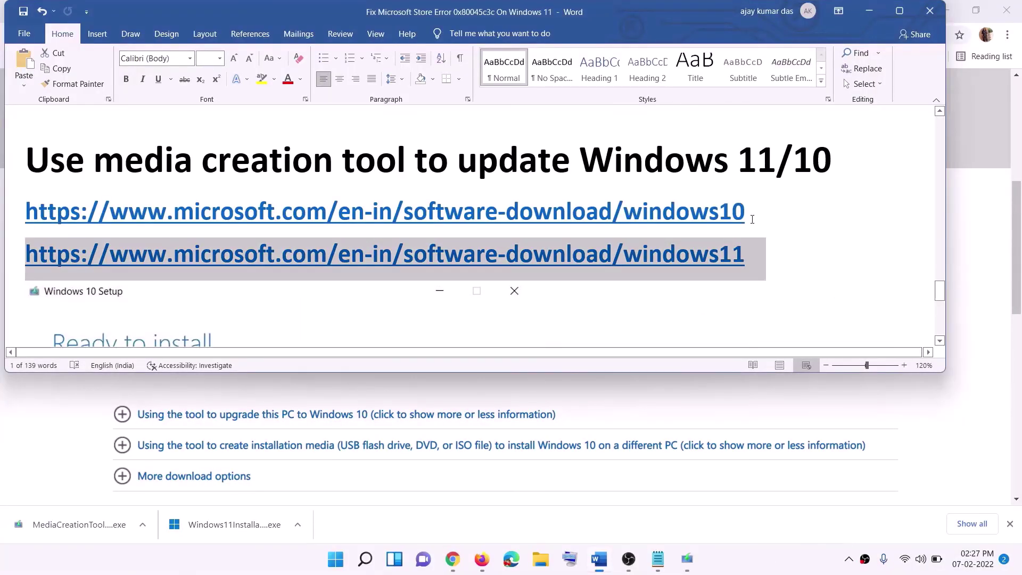
{"action": "triple_click", "coordinate": [757, 209]}
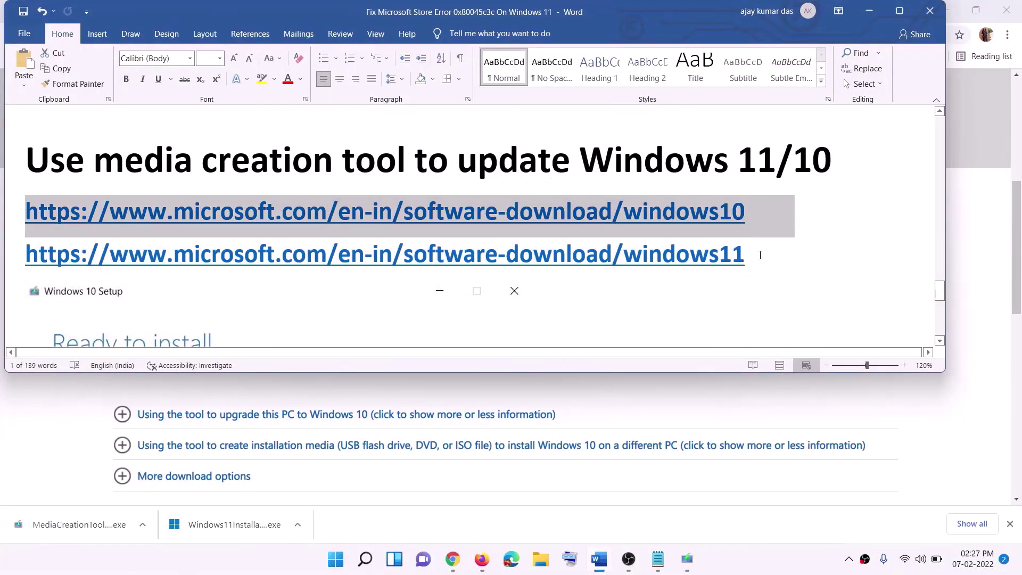
{"action": "triple_click", "coordinate": [759, 254]}
{"action": "left_click", "coordinate": [869, 11]}
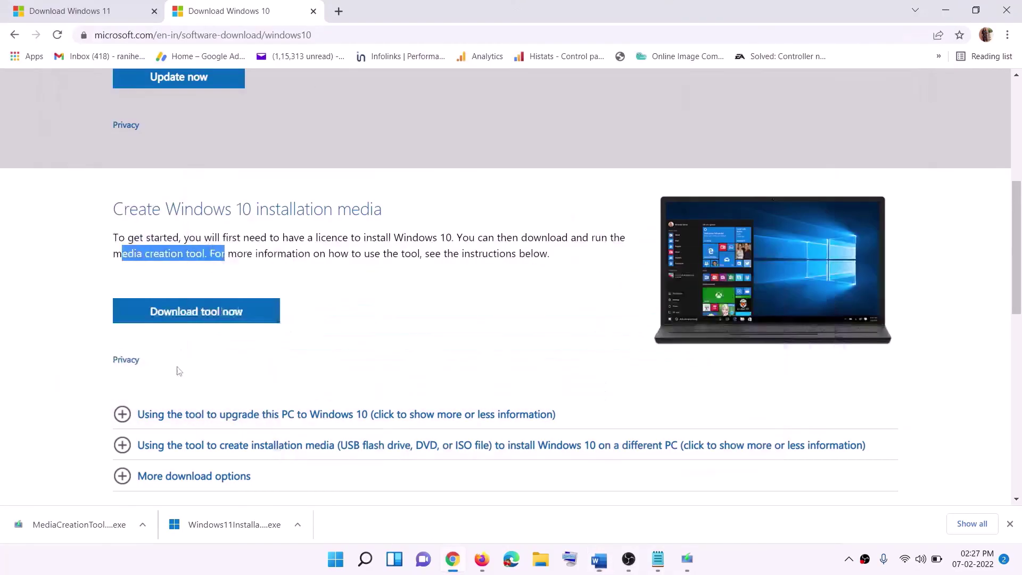
{"action": "scroll", "coordinate": [434, 271], "scroll_direction": "up", "scroll_amount": 6}
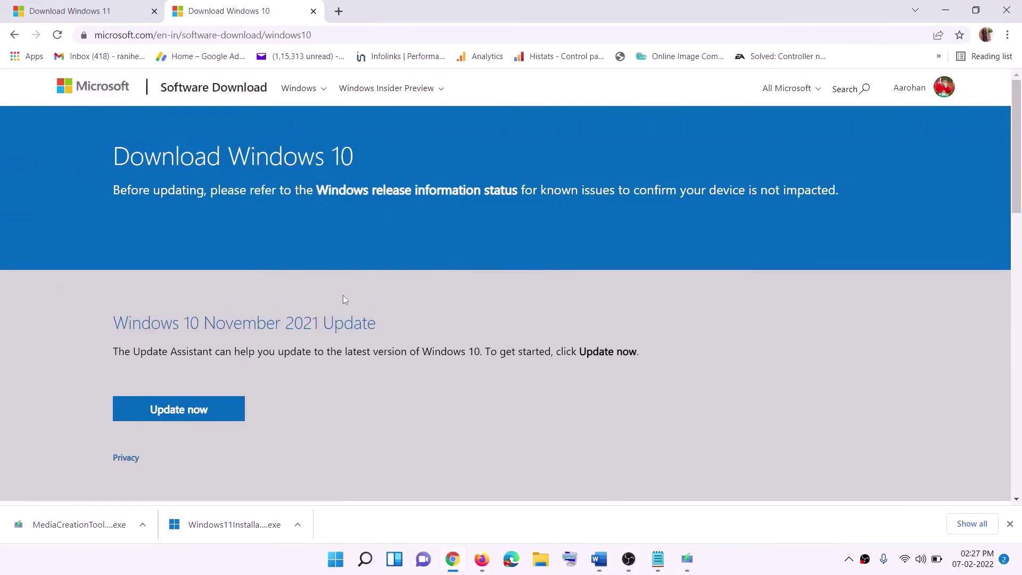
{"action": "scroll", "coordinate": [257, 297], "scroll_direction": "down", "scroll_amount": 5}
{"action": "left_click_drag", "start_coordinate": [118, 334], "coordinate": [228, 320]}
{"action": "scroll", "coordinate": [228, 319], "scroll_direction": "down", "scroll_amount": 3}
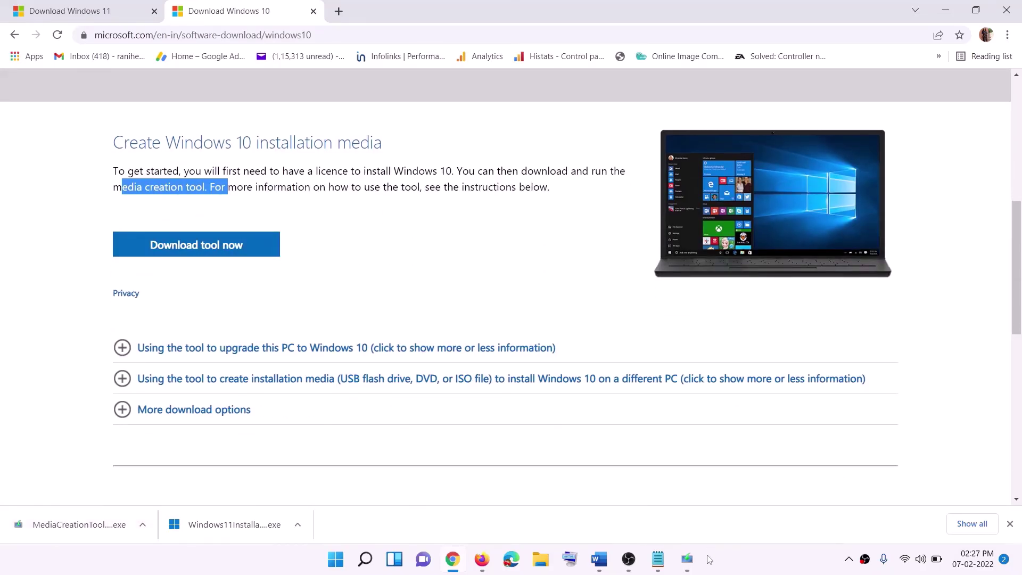
Run MediaCreationTool, accept the license terms and continue with 'Upgrade this PC now'
{"action": "left_click", "coordinate": [696, 568]}
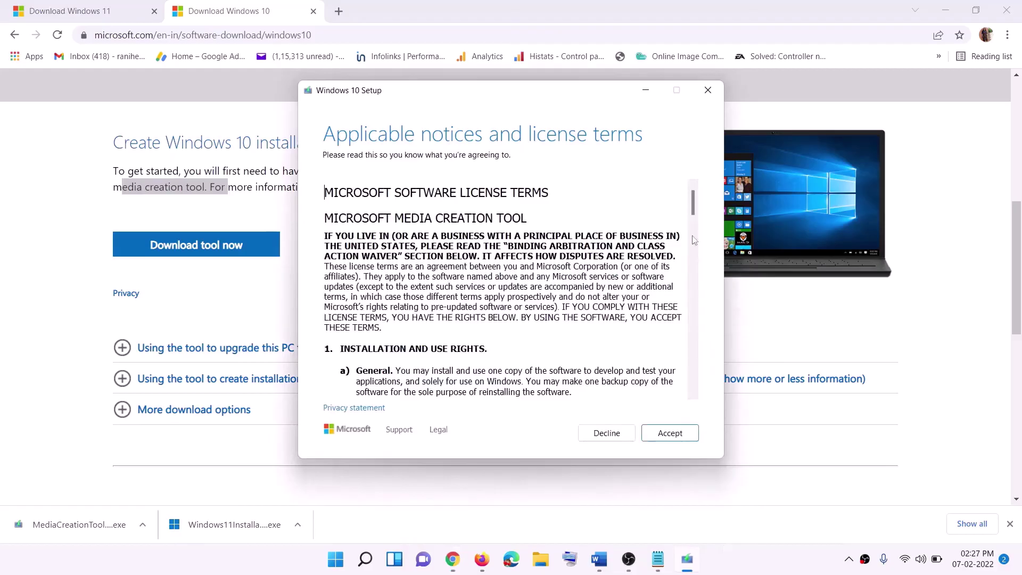
{"action": "left_click", "coordinate": [662, 434]}
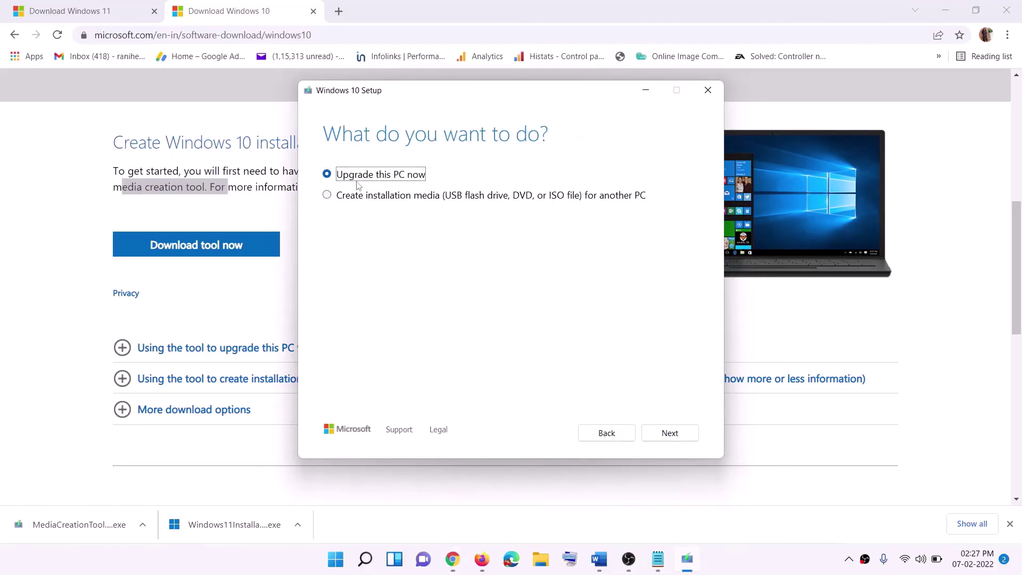
{"action": "left_click", "coordinate": [670, 432]}
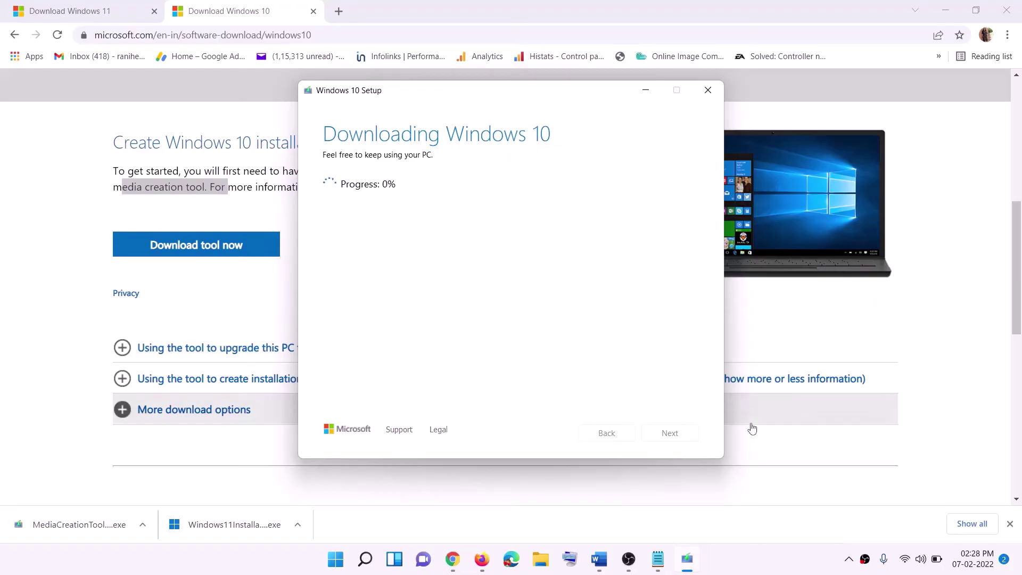
{"action": "left_click", "coordinate": [754, 570]}
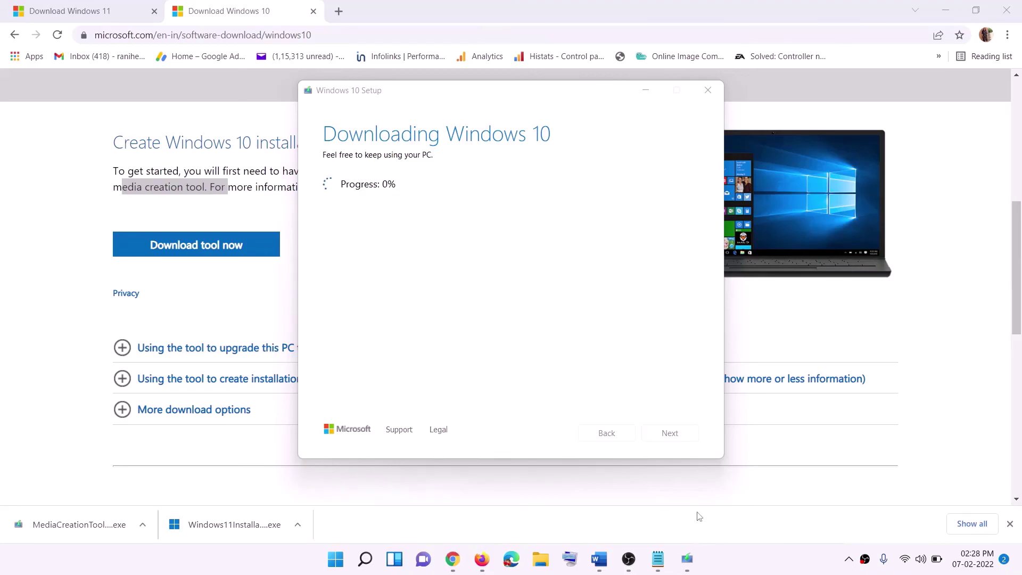
Return to the tutorial document, maximize it and scroll through the notes
{"action": "left_click", "coordinate": [605, 569]}
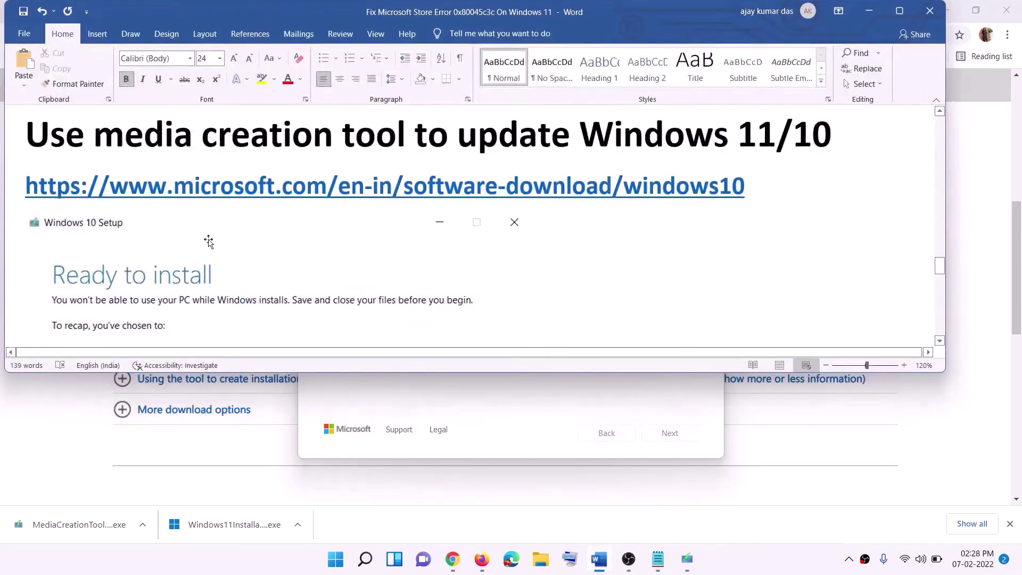
{"action": "scroll", "coordinate": [54, 245], "scroll_direction": "down", "scroll_amount": 1}
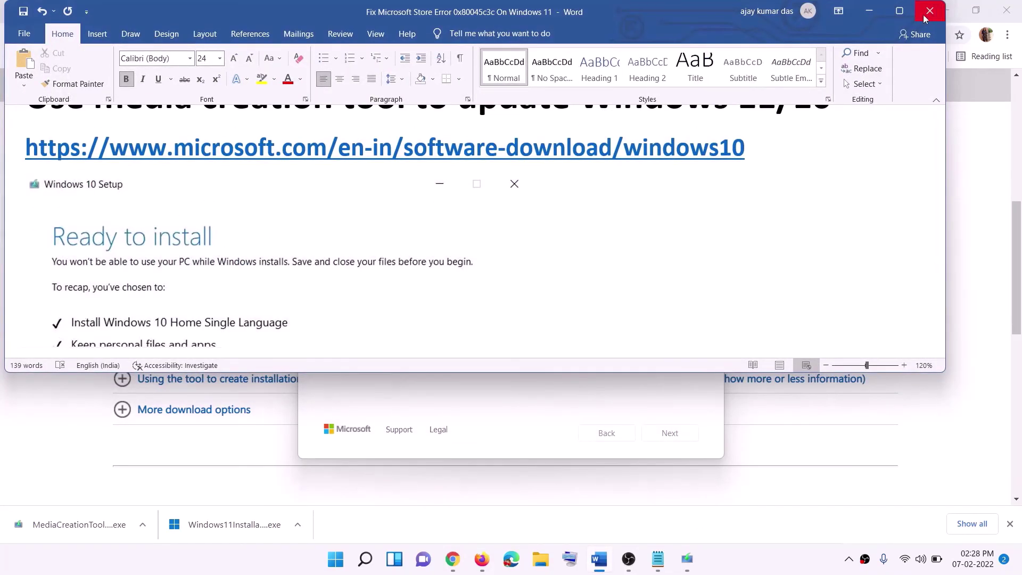
{"action": "left_click", "coordinate": [900, 11]}
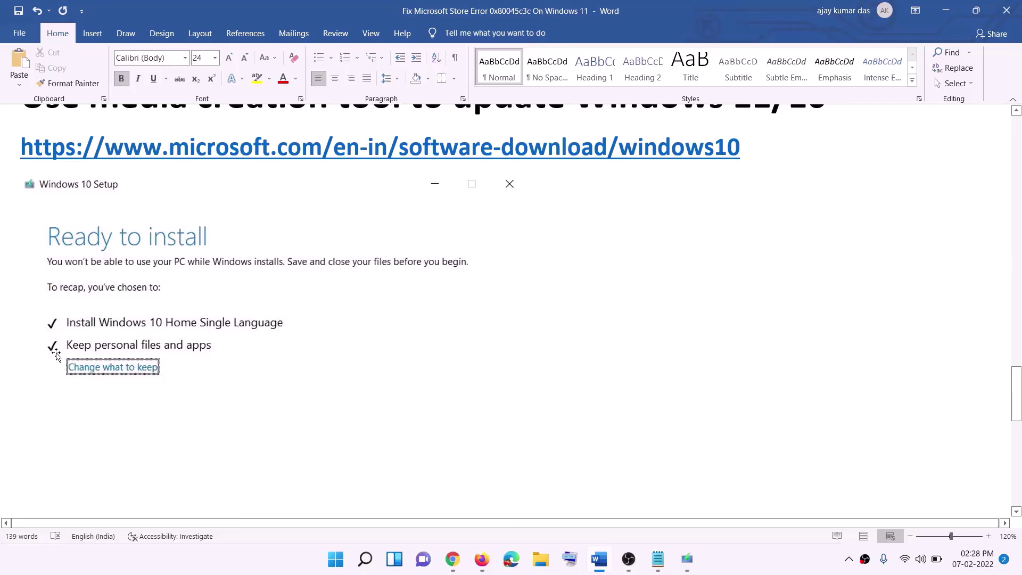
{"action": "scroll", "coordinate": [479, 365], "scroll_direction": "down", "scroll_amount": 3}
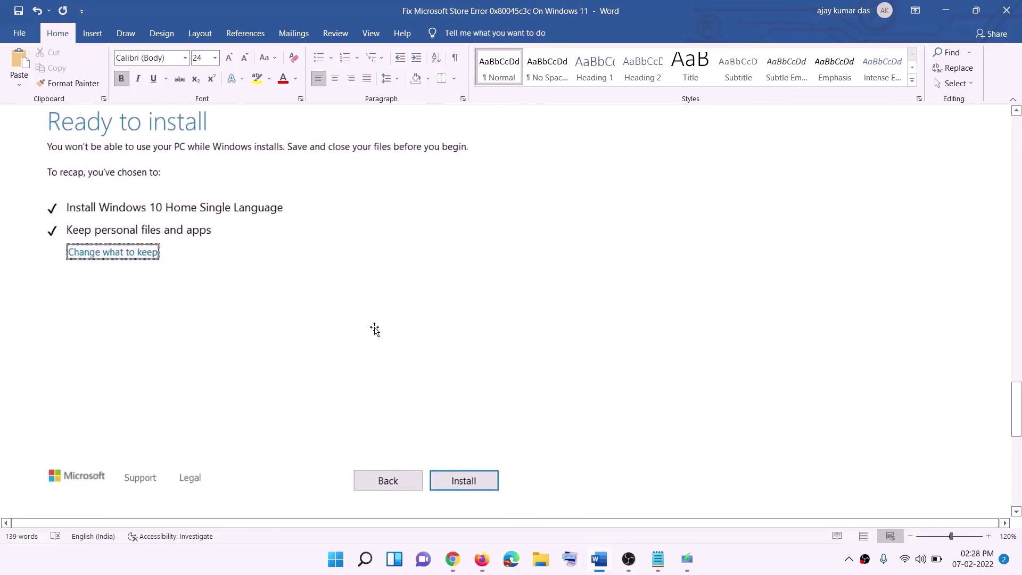
{"action": "scroll", "coordinate": [418, 330], "scroll_direction": "up", "scroll_amount": 1}
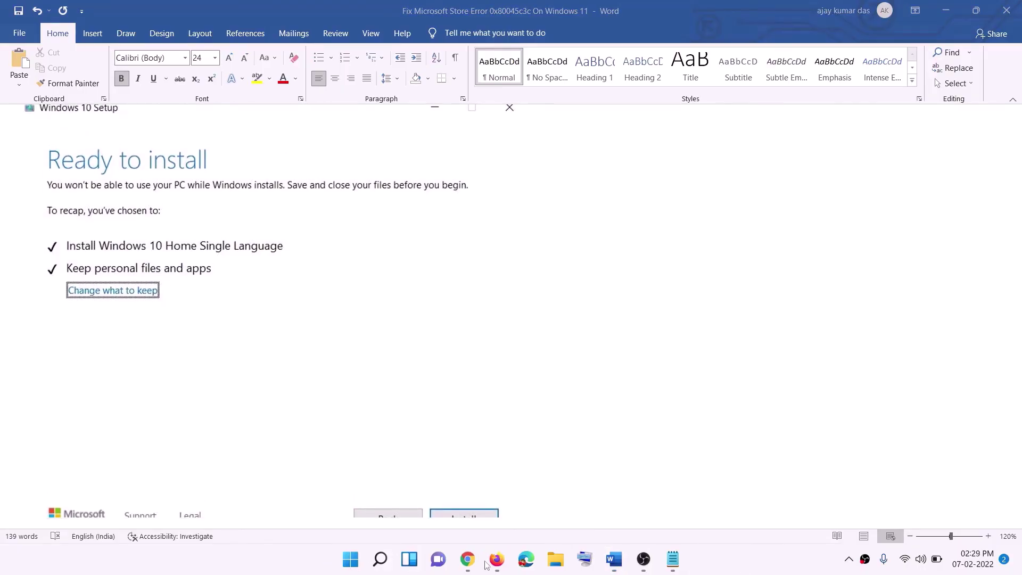
Download the Windows 11 Media Creation Tool and allow it to run
{"action": "left_click", "coordinate": [467, 558]}
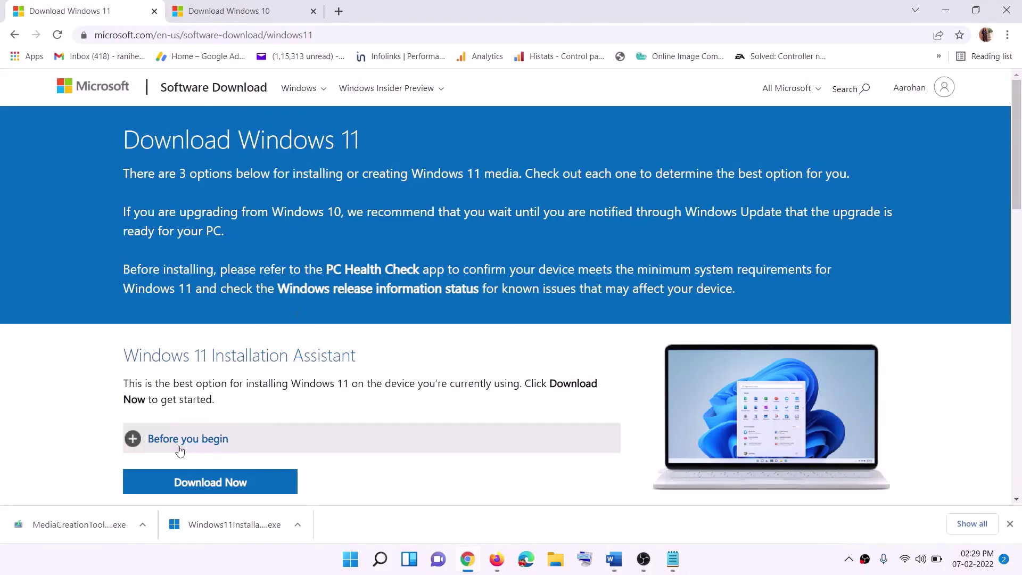
{"action": "scroll", "coordinate": [183, 445], "scroll_direction": "down", "scroll_amount": 5}
{"action": "left_click_drag", "start_coordinate": [192, 316], "coordinate": [296, 316]}
{"action": "left_click", "coordinate": [203, 407]}
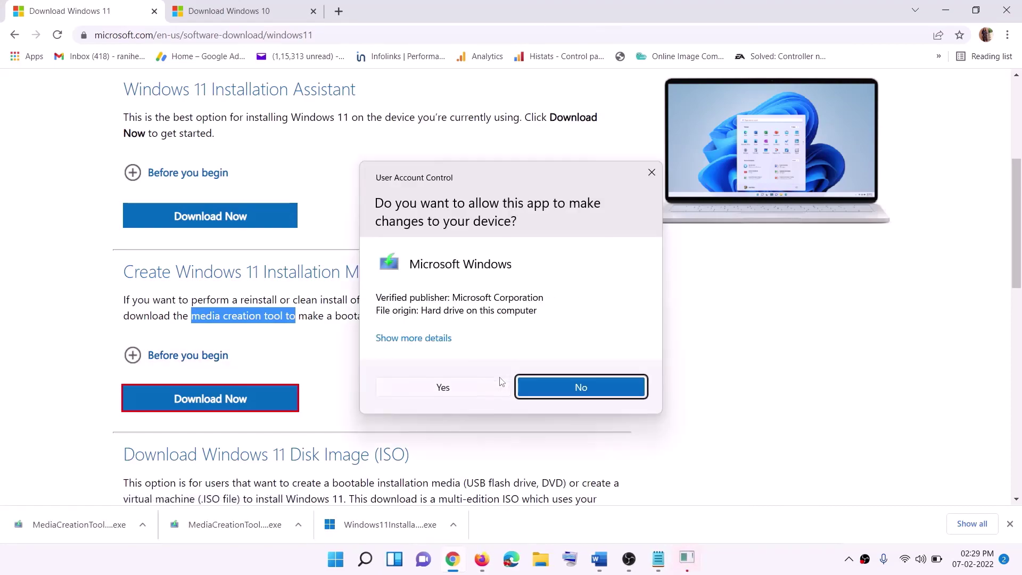
{"action": "left_click", "coordinate": [447, 387]}
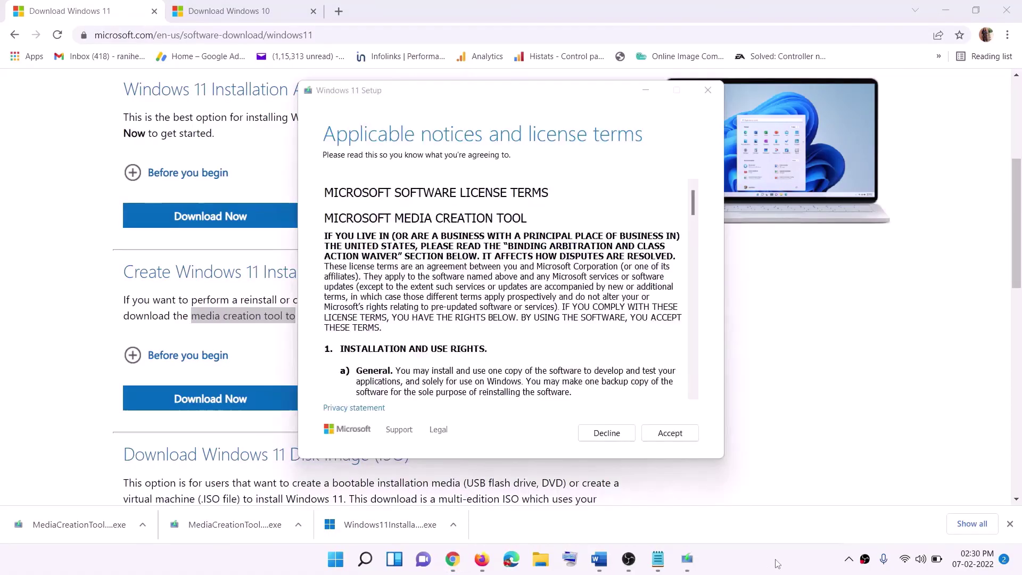
Accept the terms, keep the recommended edition and save an ISO file to the Desktop
{"action": "left_click", "coordinate": [656, 433]}
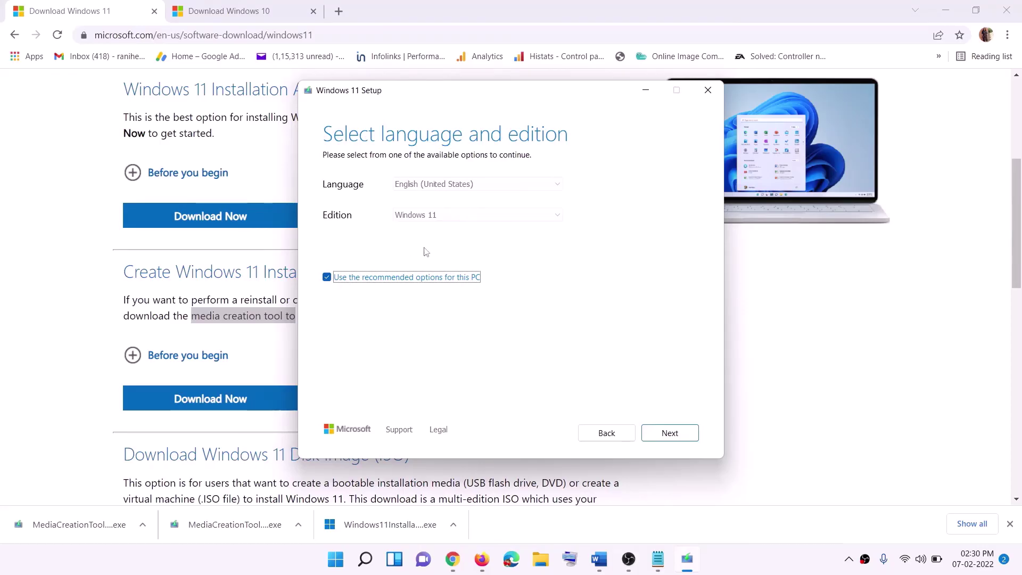
{"action": "left_click", "coordinate": [662, 432]}
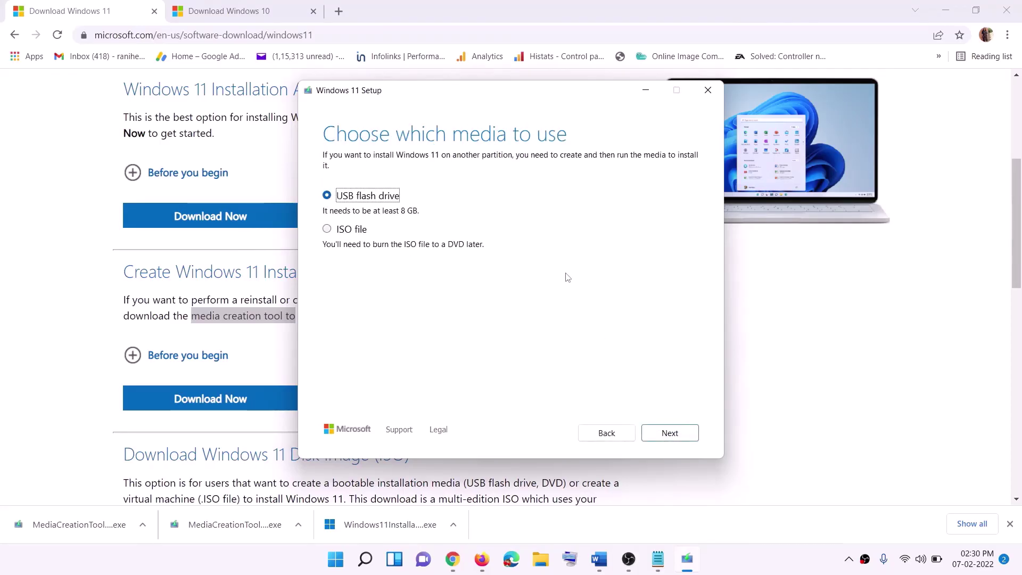
{"action": "left_click", "coordinate": [340, 231]}
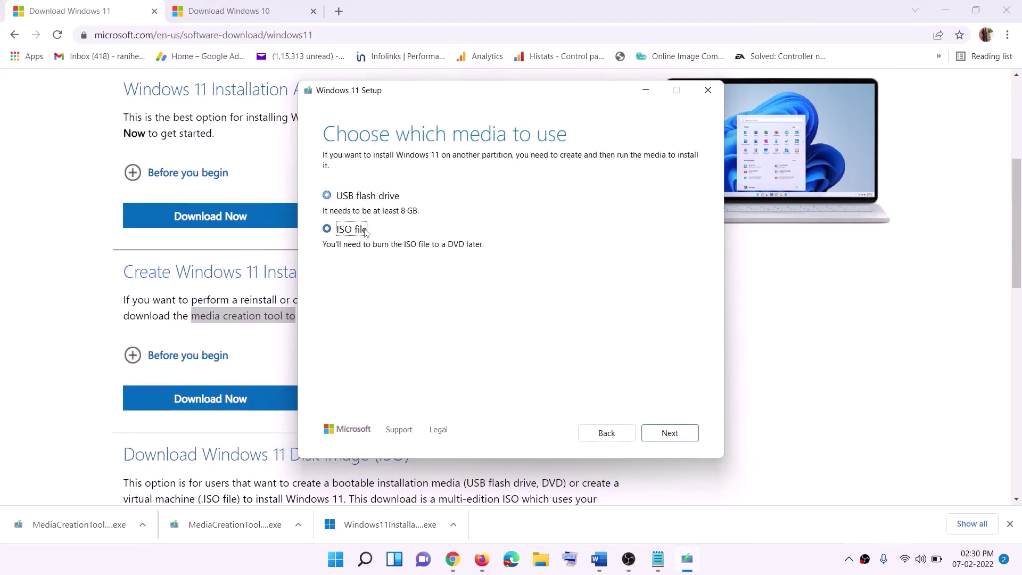
{"action": "left_click", "coordinate": [675, 433]}
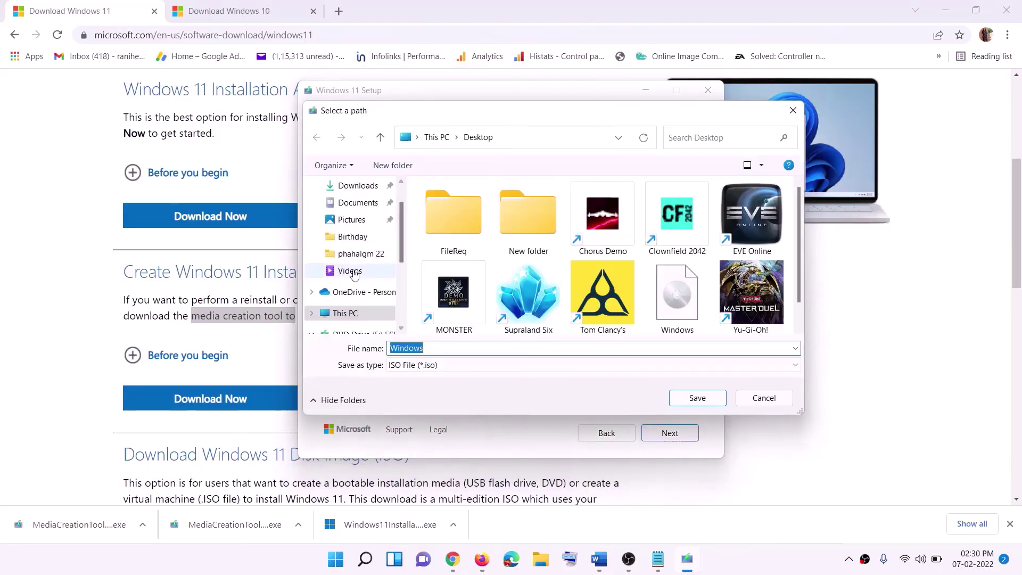
{"action": "scroll", "coordinate": [355, 274], "scroll_direction": "up", "scroll_amount": 2}
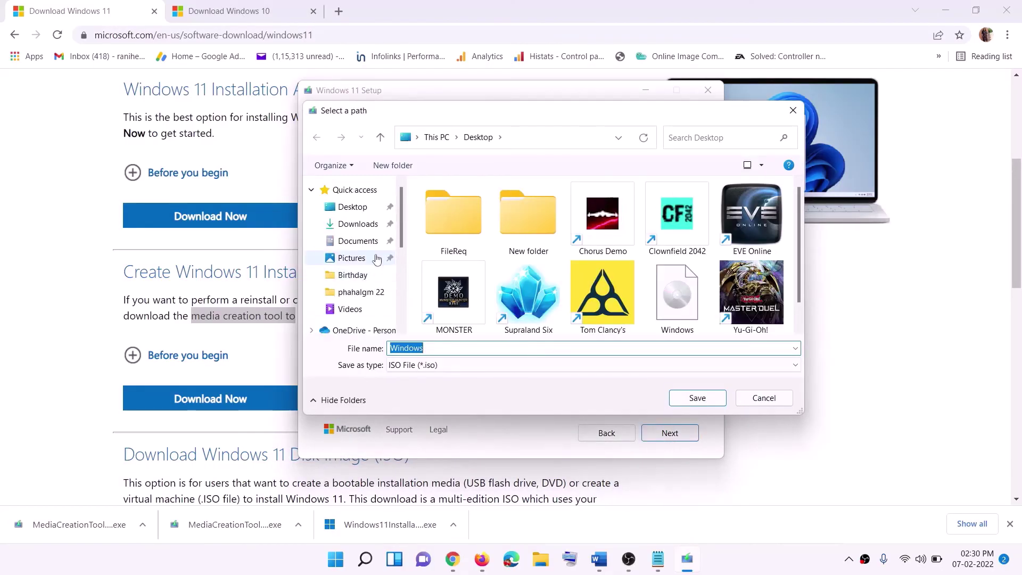
{"action": "left_click", "coordinate": [352, 210]}
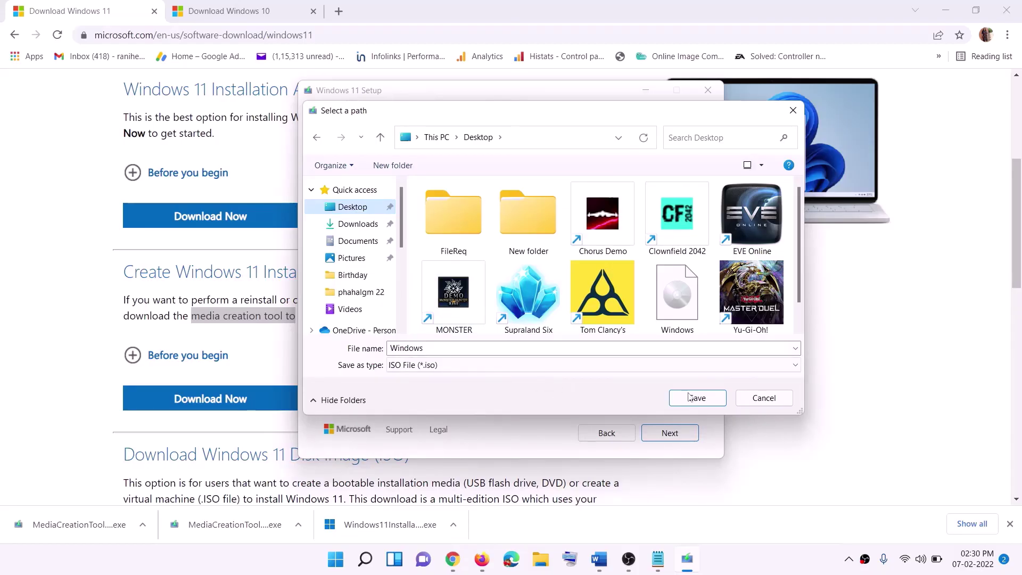
{"action": "key", "text": "Return"}
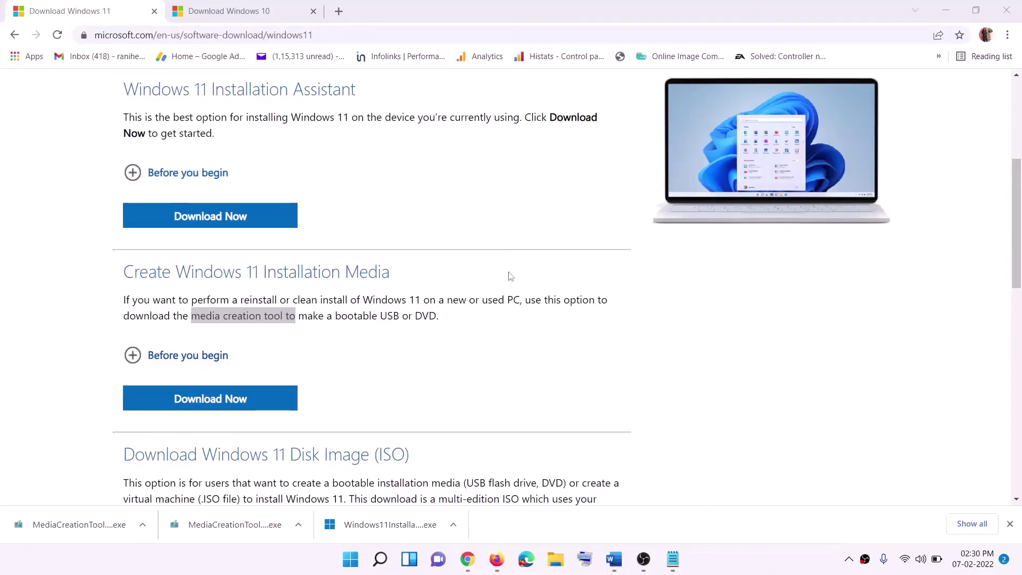
Mount the desktop Windows ISO as DVD Drive (F:) ESD-ISO and launch its setup
{"action": "key", "text": "super+d"}
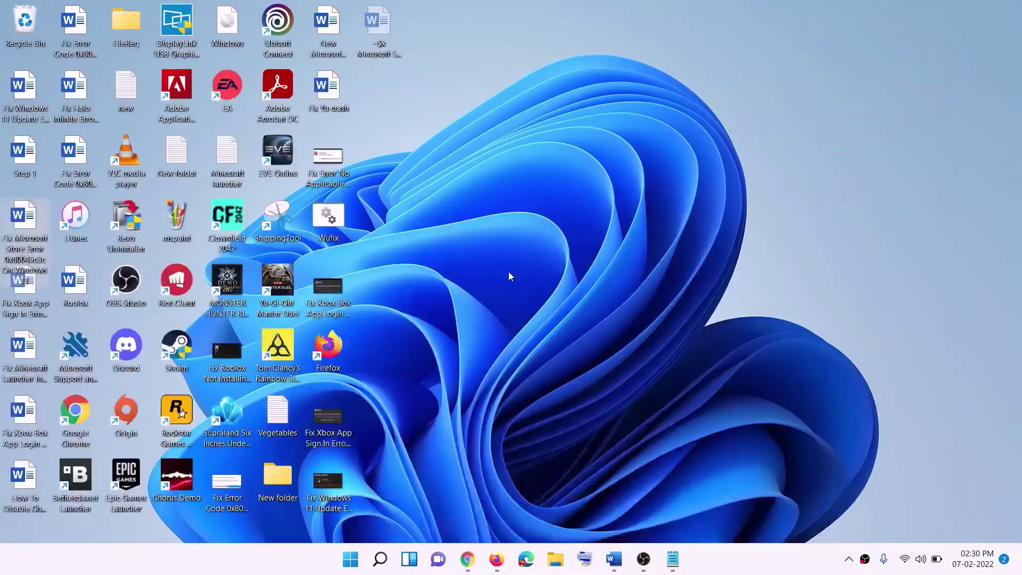
{"action": "left_click_drag", "start_coordinate": [241, 27], "coordinate": [330, 289]}
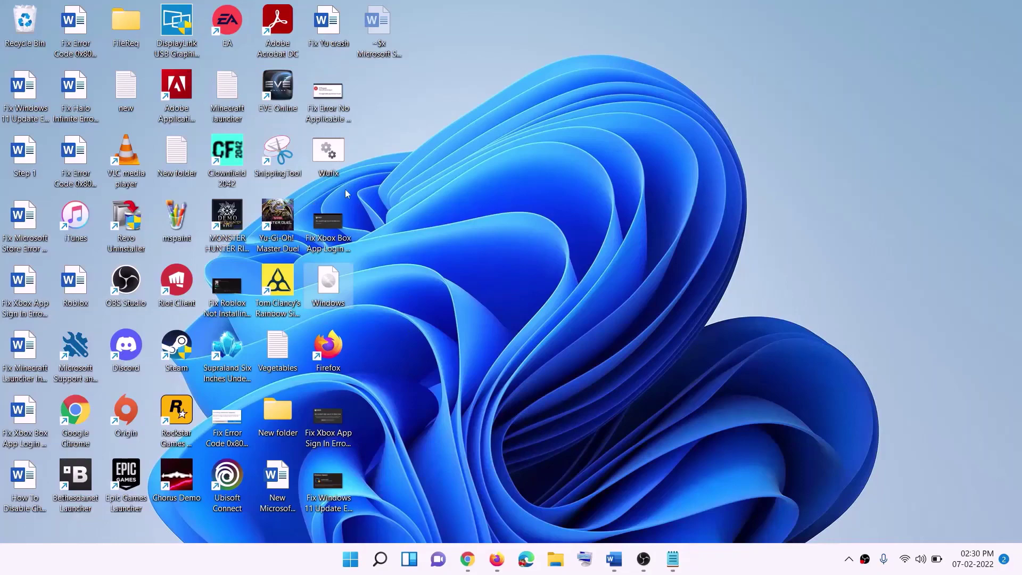
{"action": "double_click", "coordinate": [330, 289]}
{"action": "left_click", "coordinate": [324, 375]}
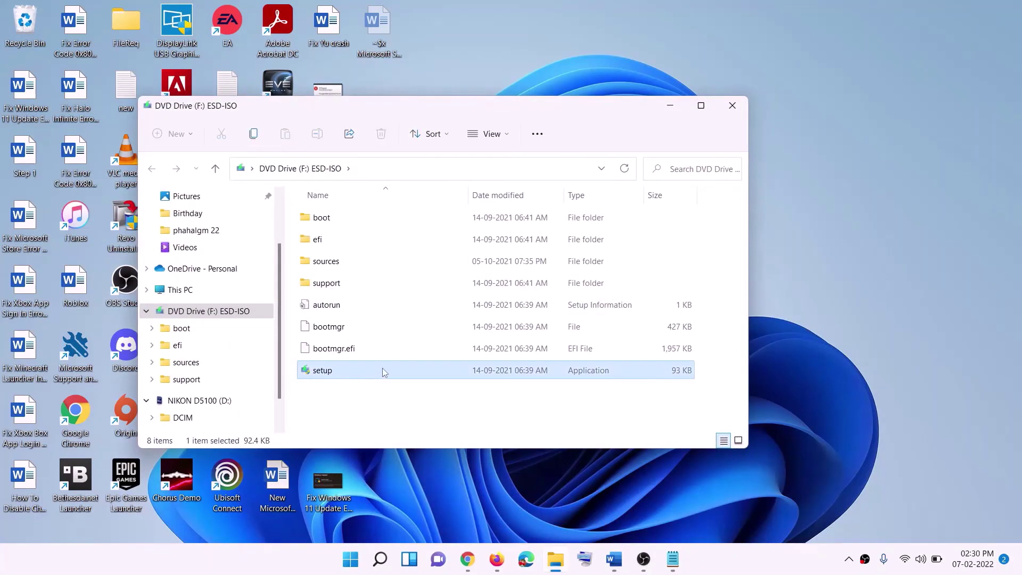
{"action": "double_click", "coordinate": [349, 370]}
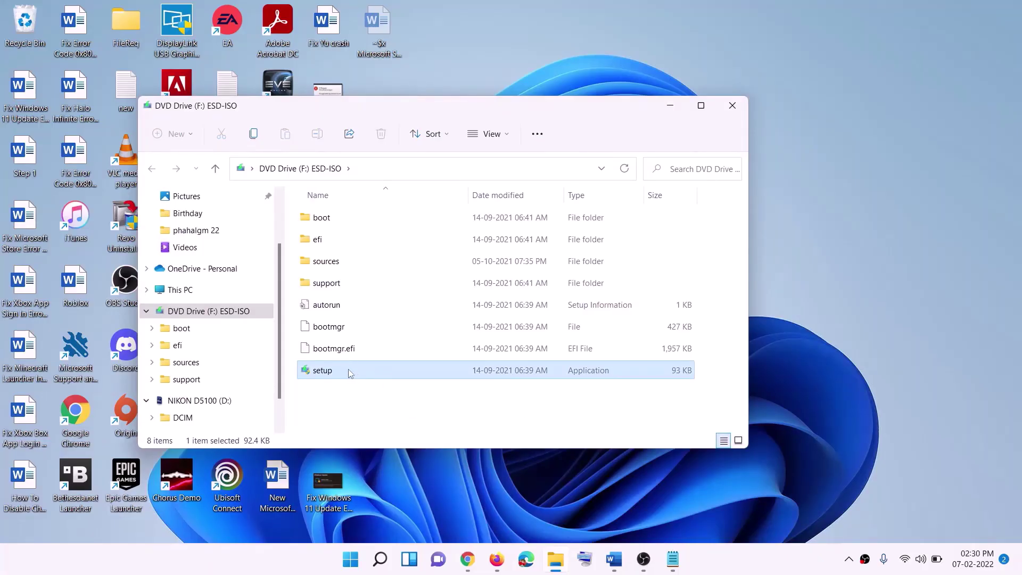